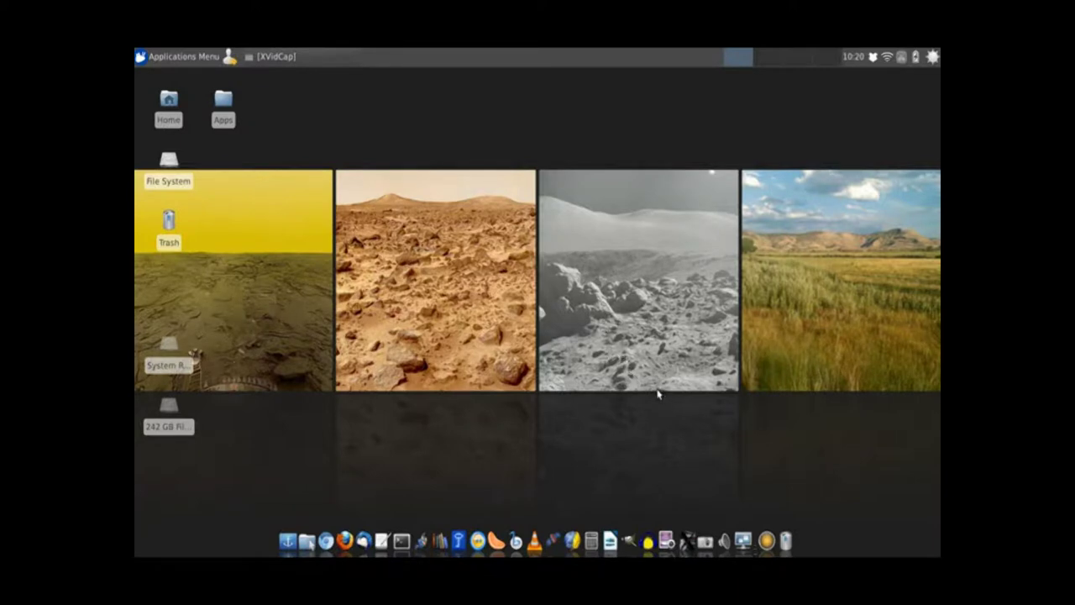
- Launch Audacity and record a stereo audio track about 1 minute 42 seconds long
{"action": "left_click", "coordinate": [195, 58]}
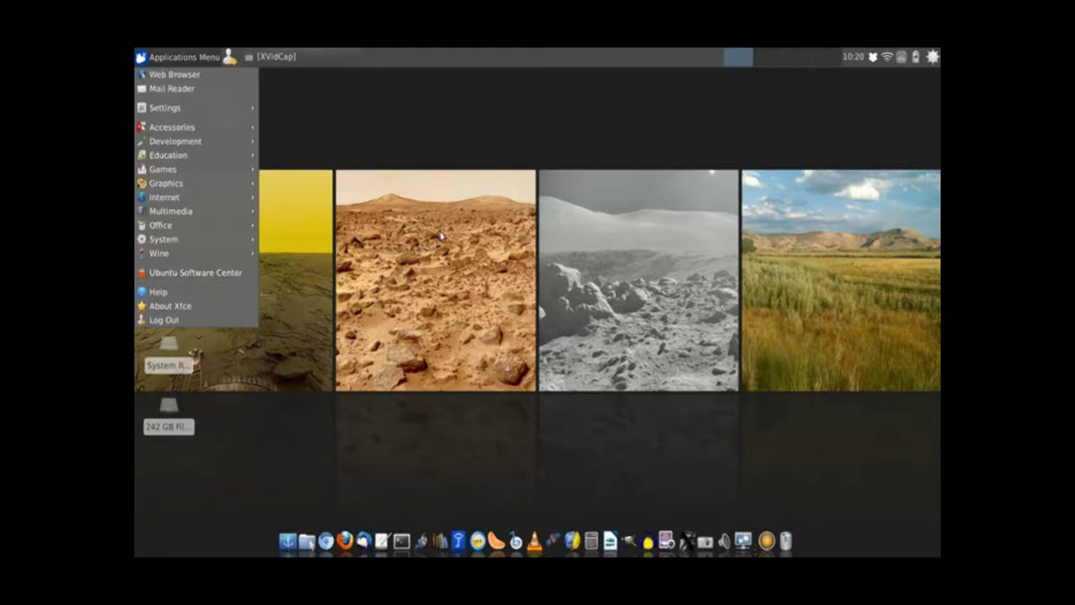
{"action": "left_click", "coordinate": [240, 274]}
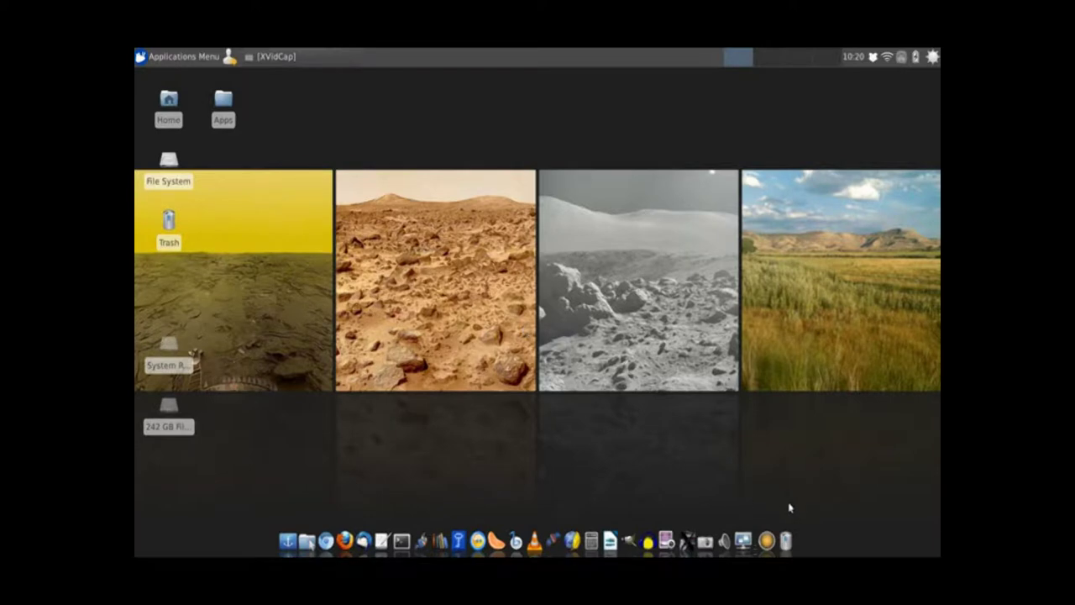
{"action": "left_click", "coordinate": [648, 535]}
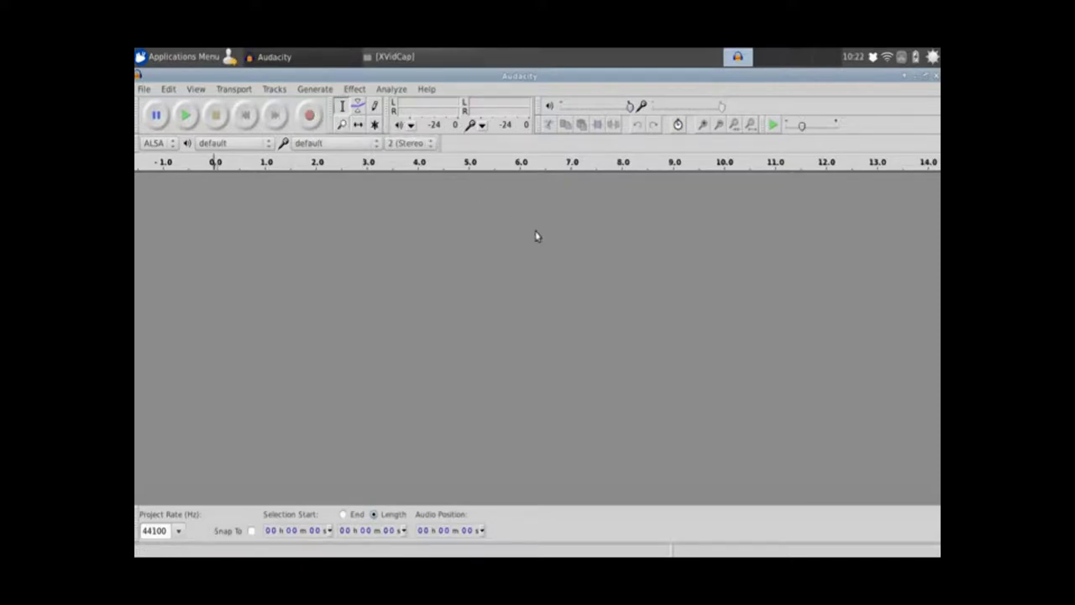
{"action": "key", "text": "r"}
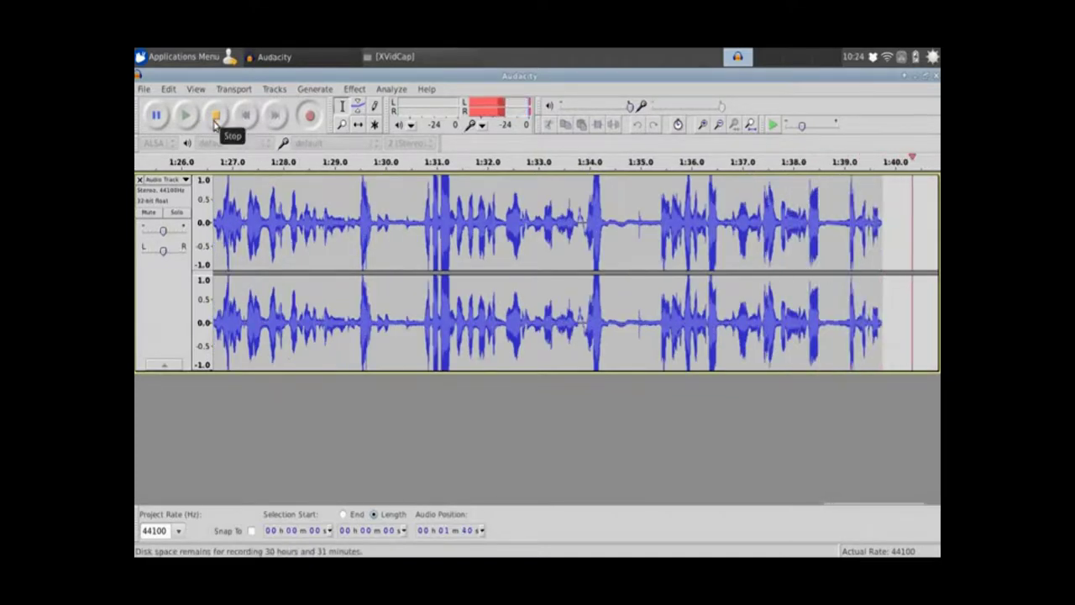
{"action": "left_click", "coordinate": [215, 116]}
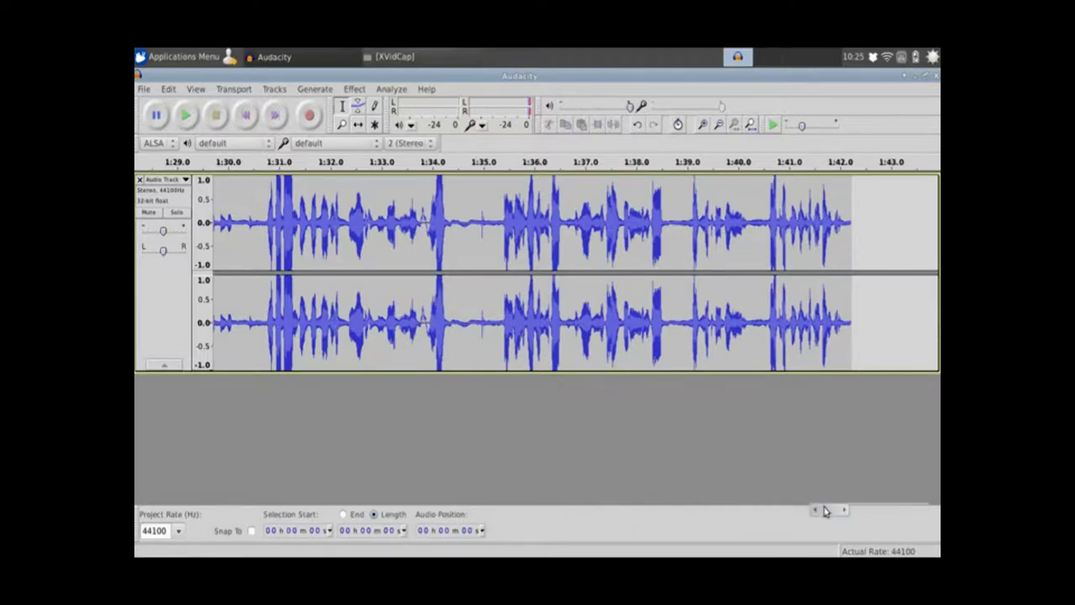
- Select the recorded audio from about 3.1 to 6.6 seconds and play the selection
{"action": "left_click_drag", "start_coordinate": [824, 511], "coordinate": [149, 484]}
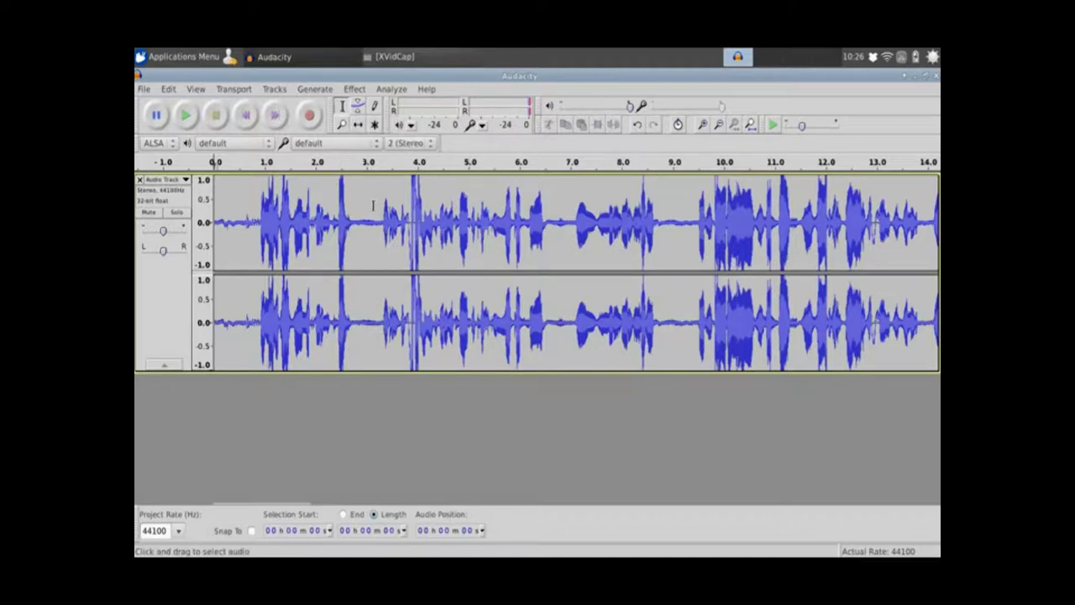
{"action": "left_click_drag", "start_coordinate": [374, 205], "coordinate": [411, 201]}
{"action": "left_click_drag", "start_coordinate": [480, 212], "coordinate": [554, 212]}
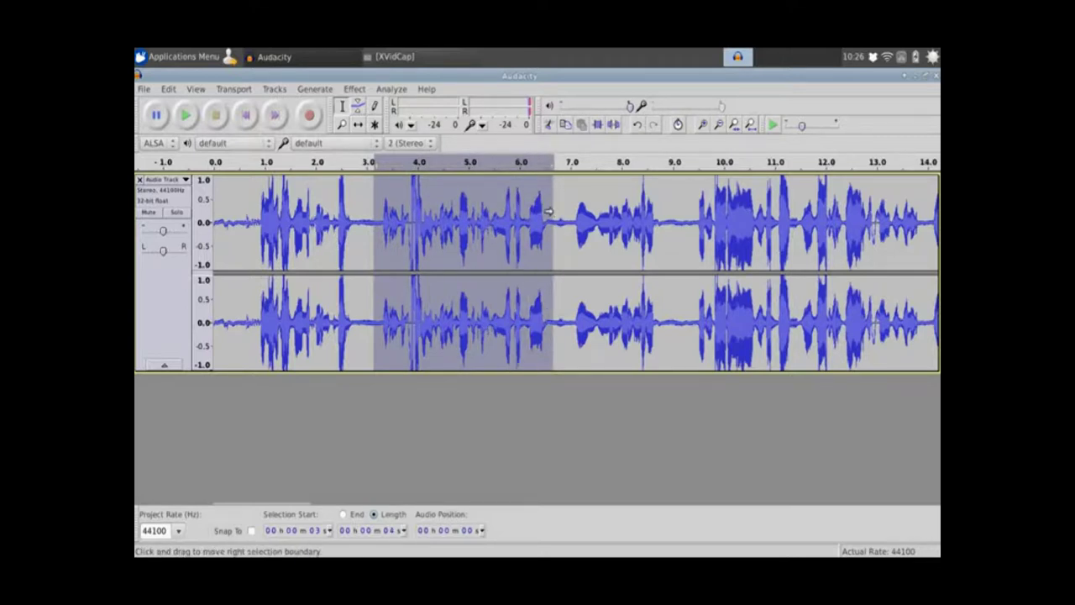
{"action": "left_click", "coordinate": [185, 116]}
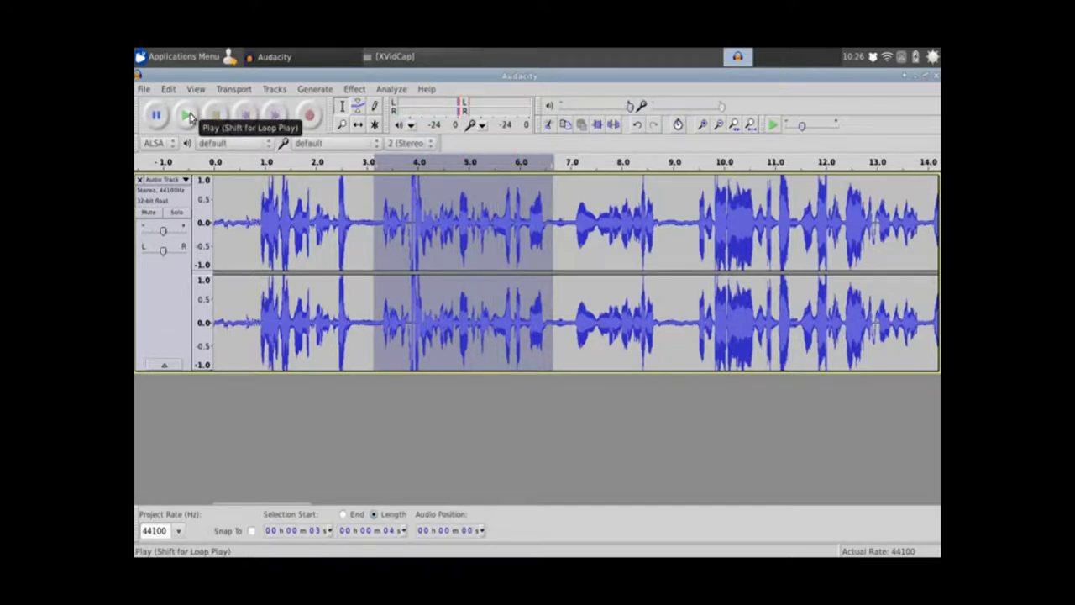
{"action": "left_click", "coordinate": [187, 117]}
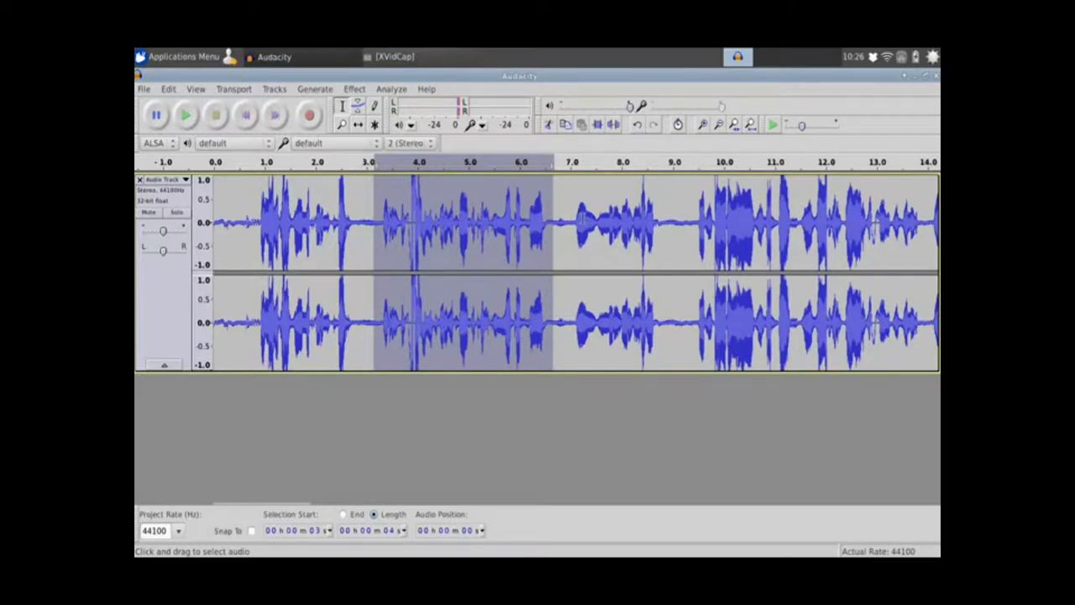
- Use the Selection Tool to mark about 7.2 to 8.5 seconds, followed by about 5.1 to 6.0 seconds of the recording
{"action": "left_click_drag", "start_coordinate": [582, 217], "coordinate": [649, 220]}
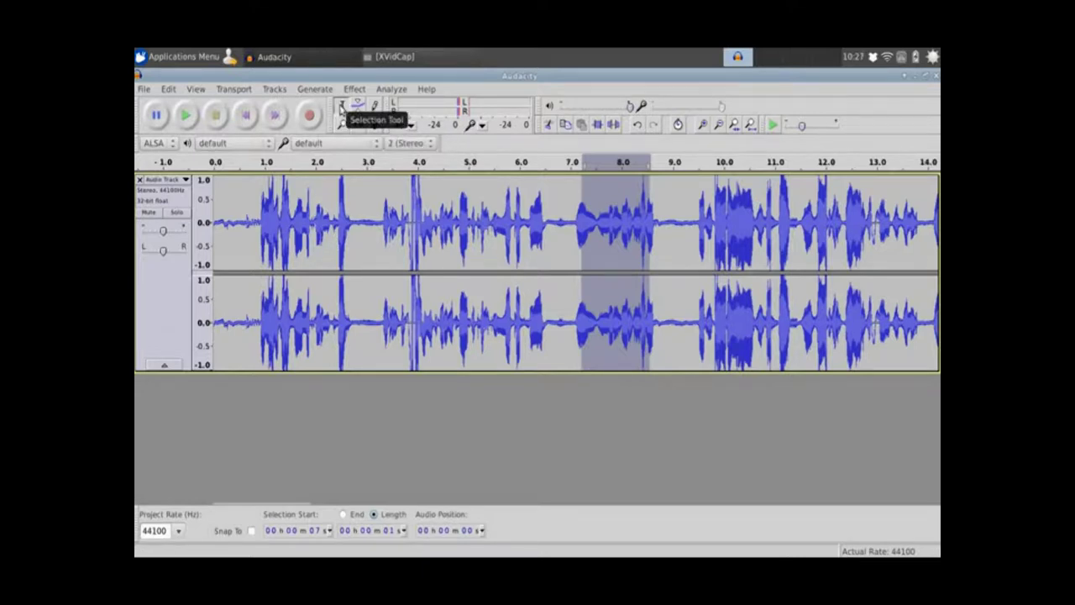
{"action": "left_click", "coordinate": [340, 105]}
{"action": "left_click_drag", "start_coordinate": [471, 202], "coordinate": [521, 243]}
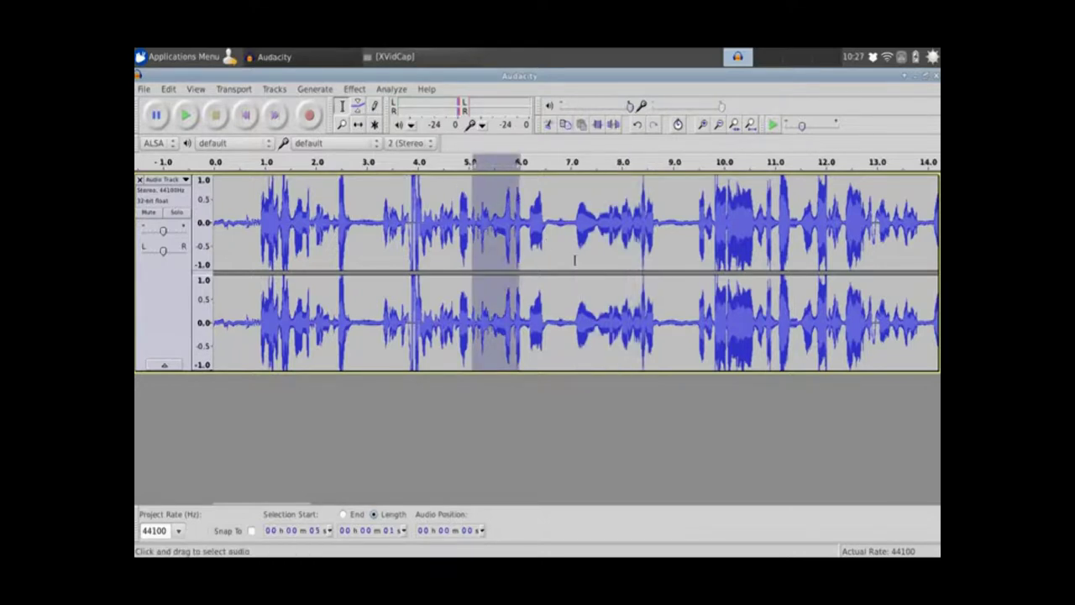
- Select part of the quiet gap from about 2.8 to 3.2 seconds and play it back
{"action": "left_click", "coordinate": [342, 126]}
{"action": "left_click_drag", "start_coordinate": [356, 220], "coordinate": [376, 219]}
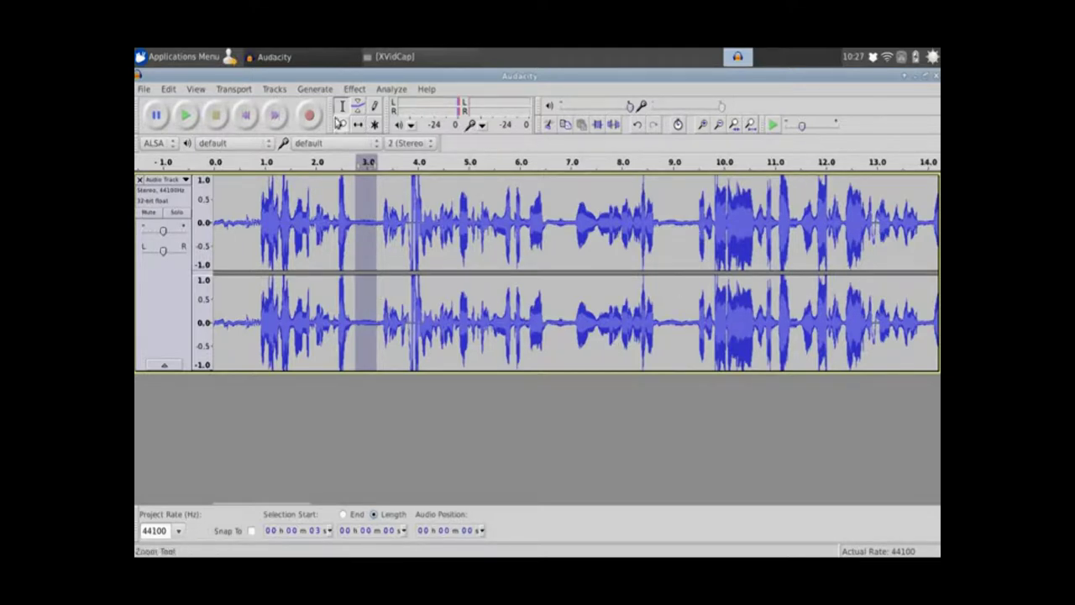
{"action": "left_click", "coordinate": [186, 116]}
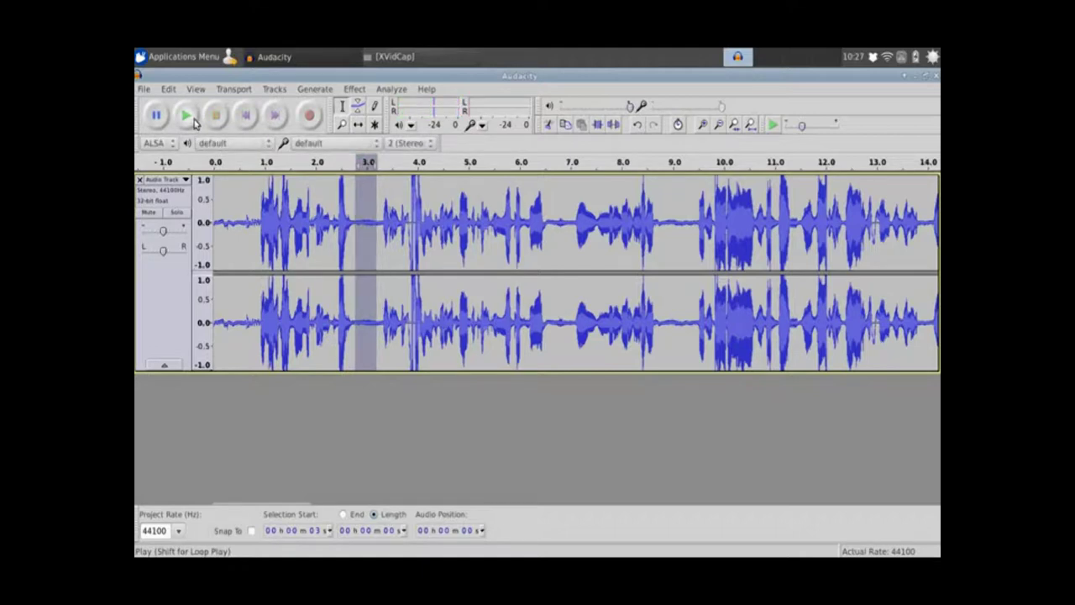
{"action": "left_click", "coordinate": [193, 123]}
{"action": "left_click", "coordinate": [193, 123]}
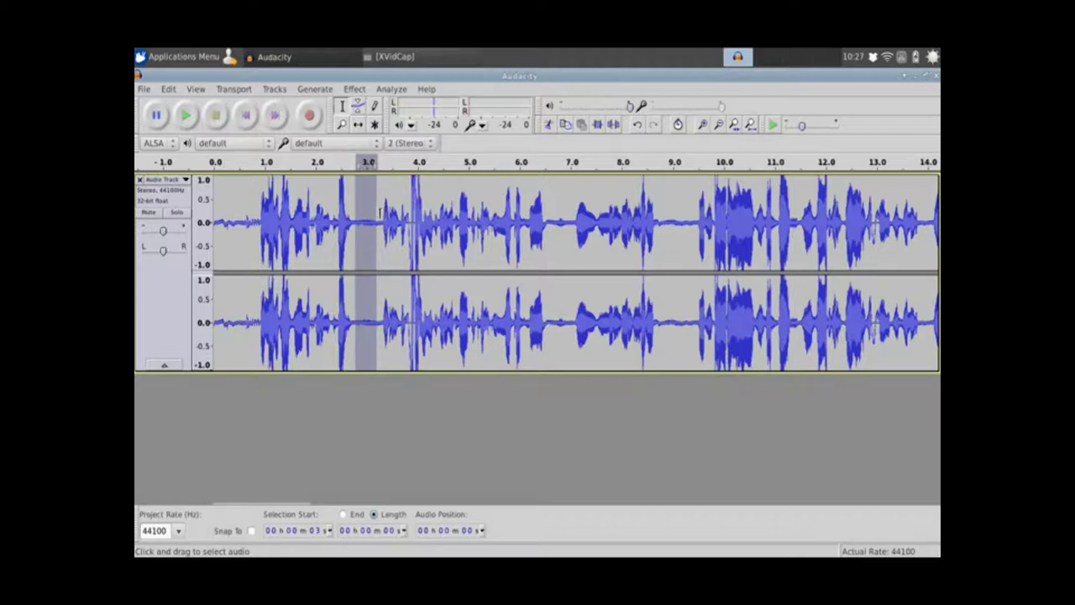
- Select the whole quiet pause from about 2.7 to 3.3 seconds in the recording, listen to it and delete it
{"action": "left_click_drag", "start_coordinate": [380, 212], "coordinate": [330, 207]}
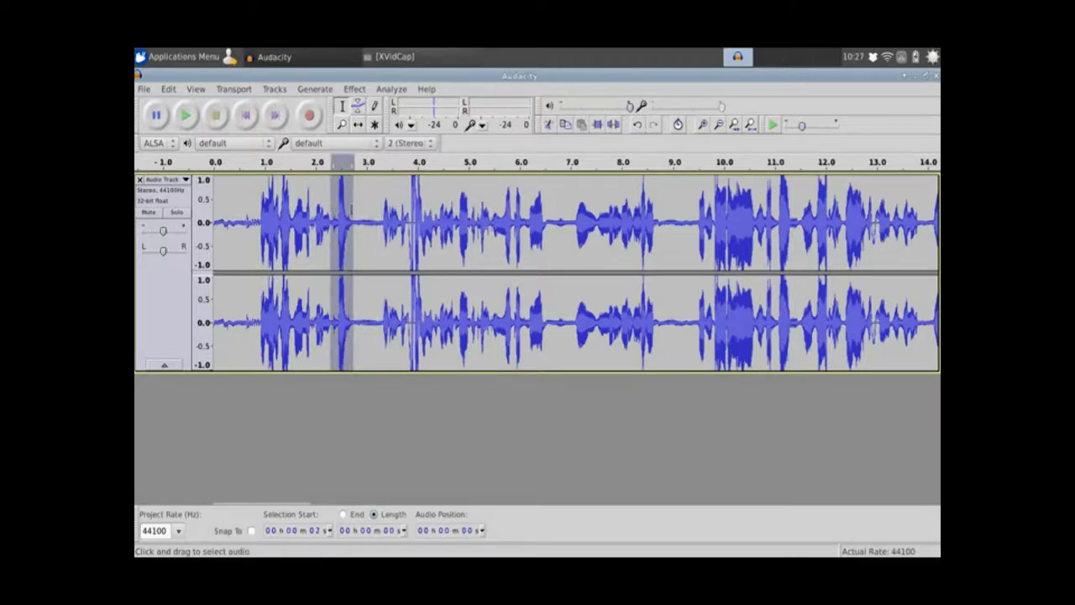
{"action": "left_click", "coordinate": [367, 216]}
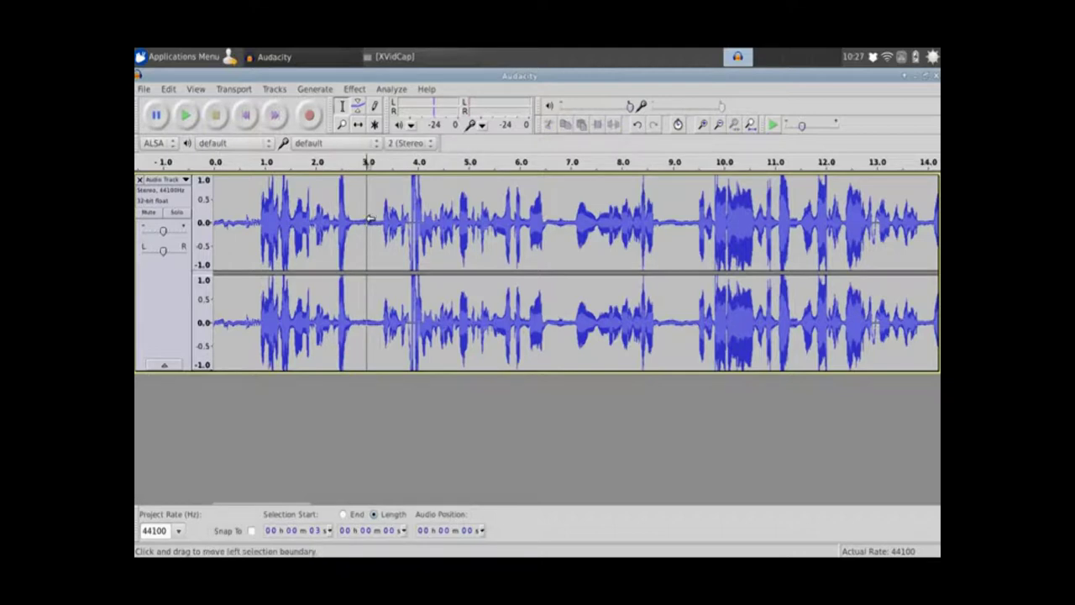
{"action": "left_click", "coordinate": [341, 124]}
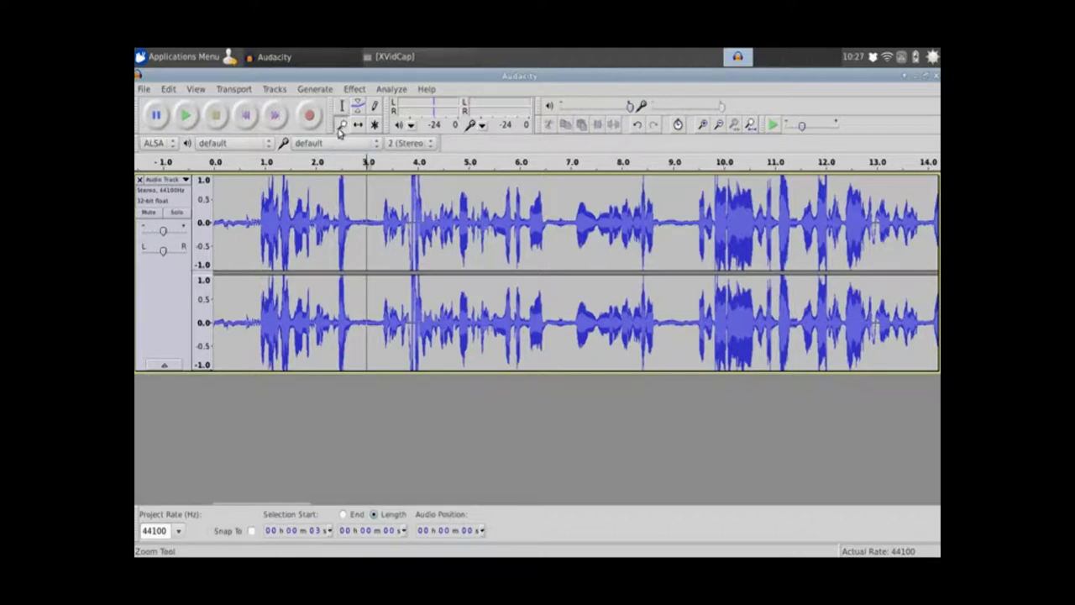
{"action": "left_click", "coordinate": [365, 221]}
{"action": "left_click", "coordinate": [364, 223]}
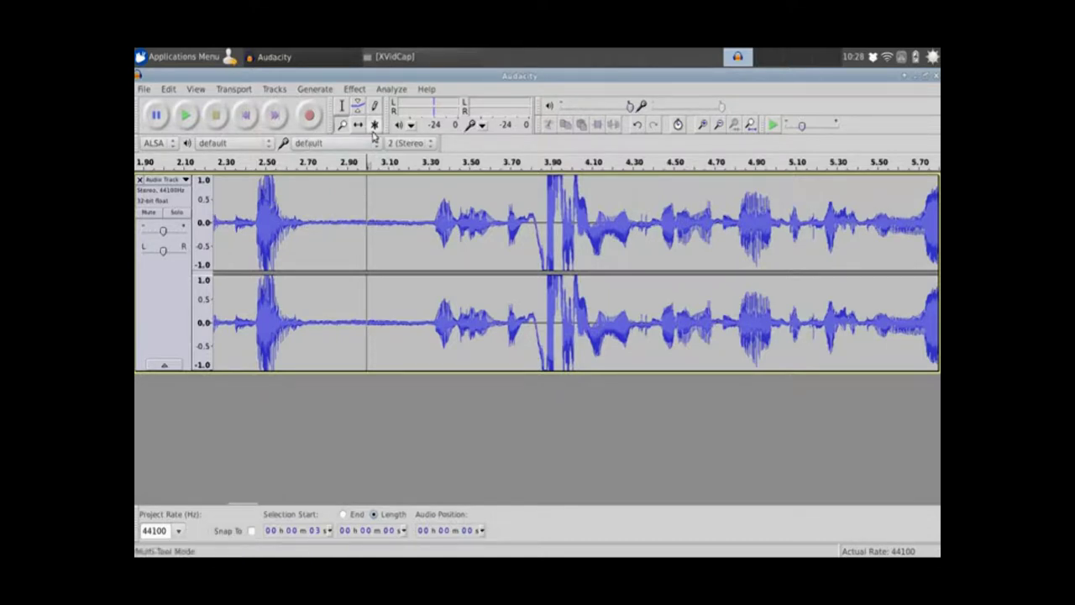
{"action": "key", "text": "F1"}
{"action": "left_click_drag", "start_coordinate": [304, 226], "coordinate": [434, 227]}
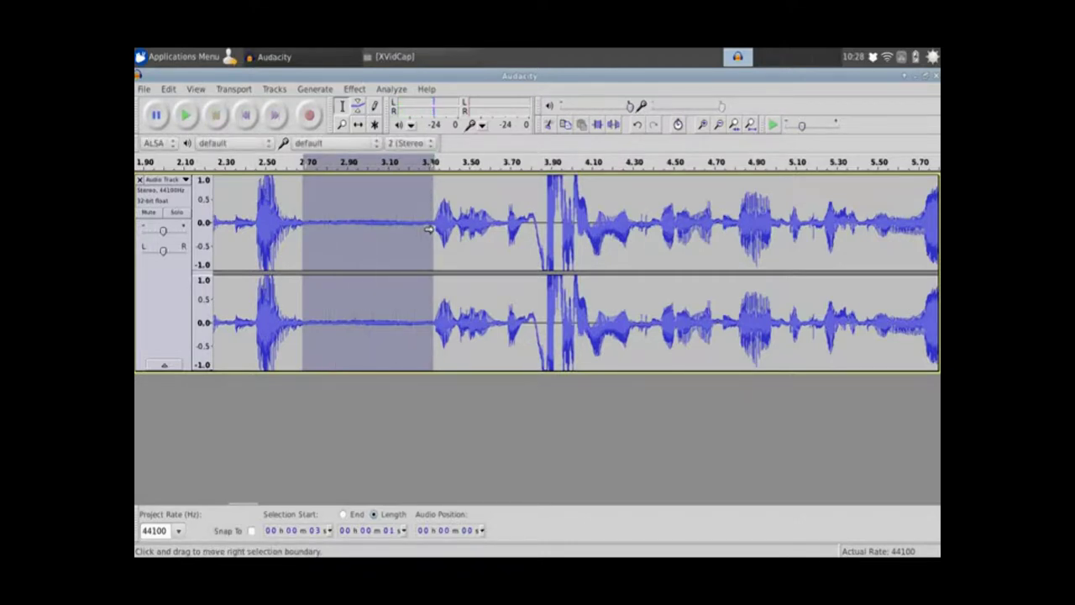
{"action": "key", "text": "space"}
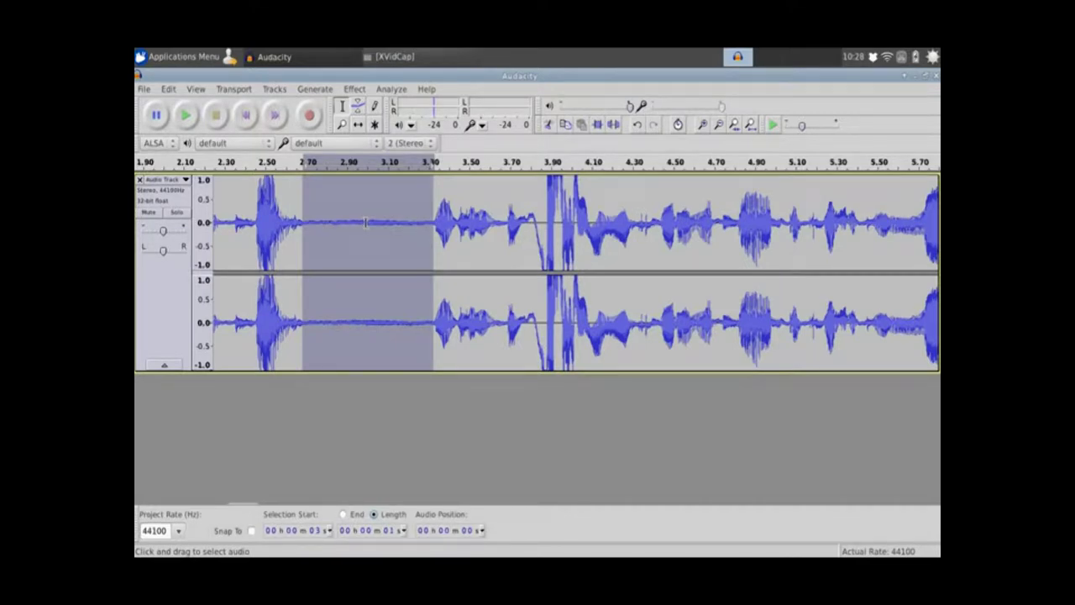
{"action": "key", "text": "Delete"}
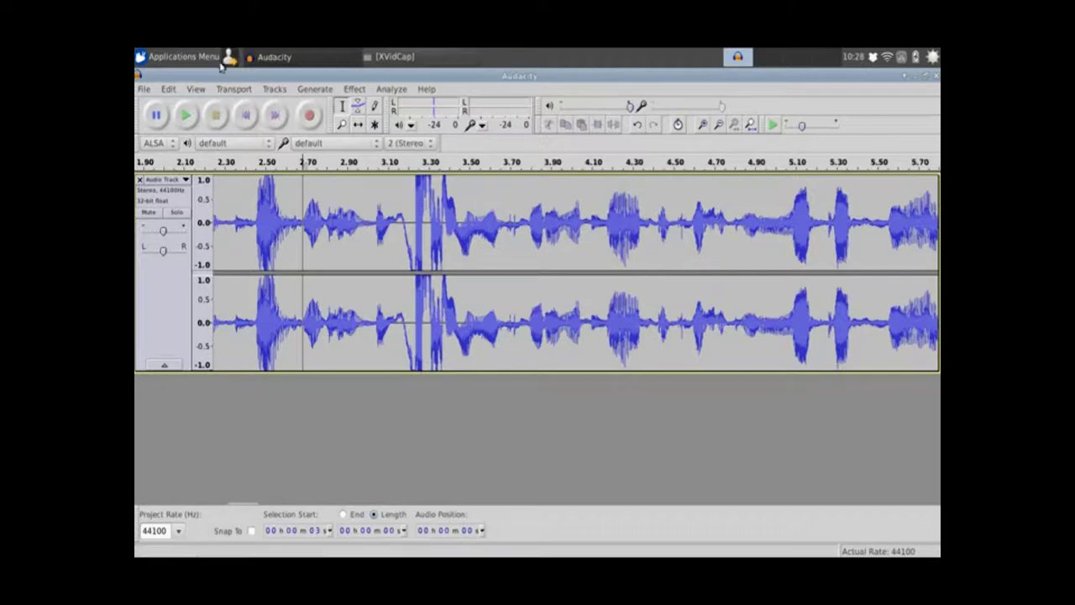
- Undo the deletion of the quiet pause and remove the recorded audio track from the project
{"action": "left_click", "coordinate": [174, 89]}
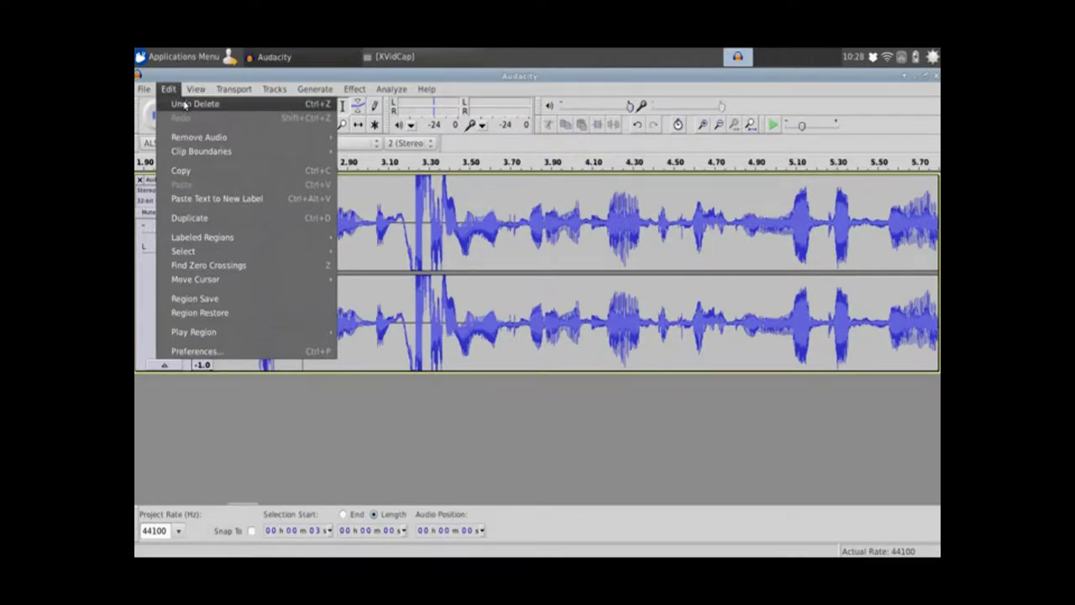
{"action": "left_click", "coordinate": [186, 104]}
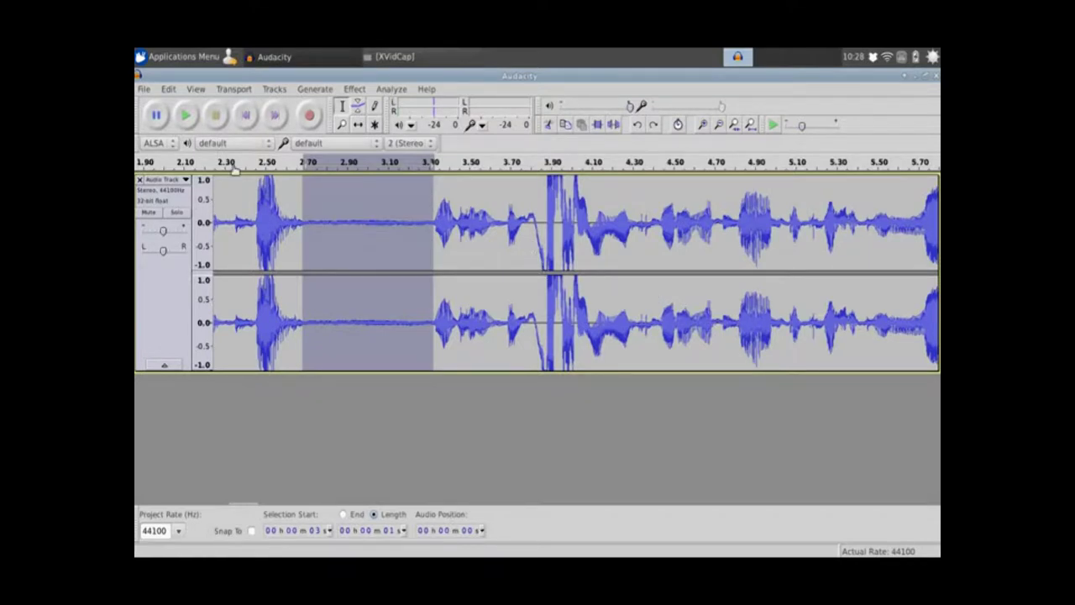
{"action": "left_click", "coordinate": [140, 181]}
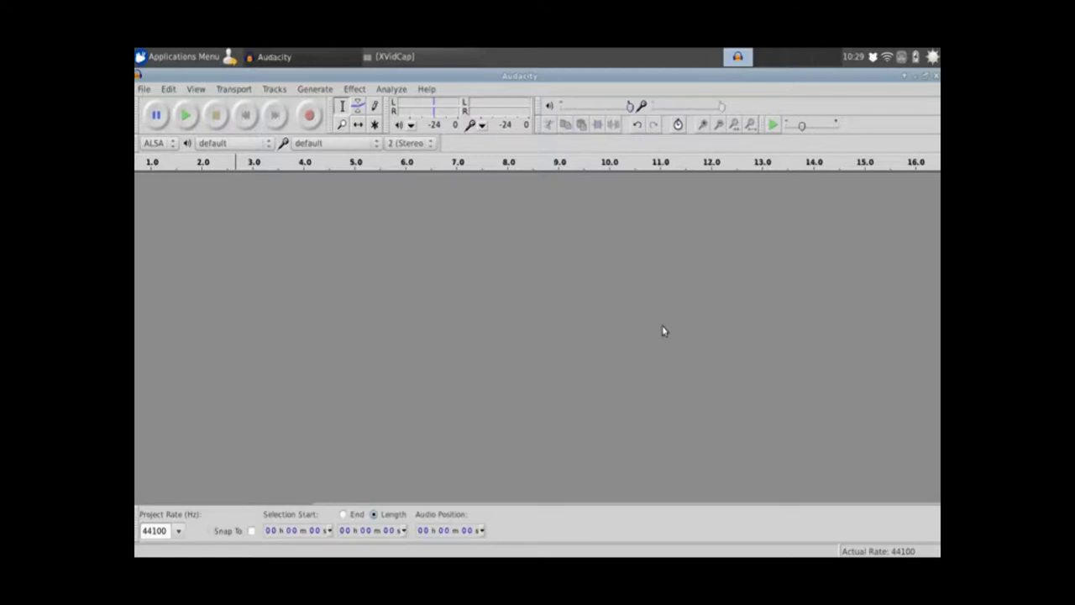
- Switch to the Dolphin file manager, view the Demo folder inside the home Audio folder, and return to Audacity
{"action": "left_click", "coordinate": [916, 77]}
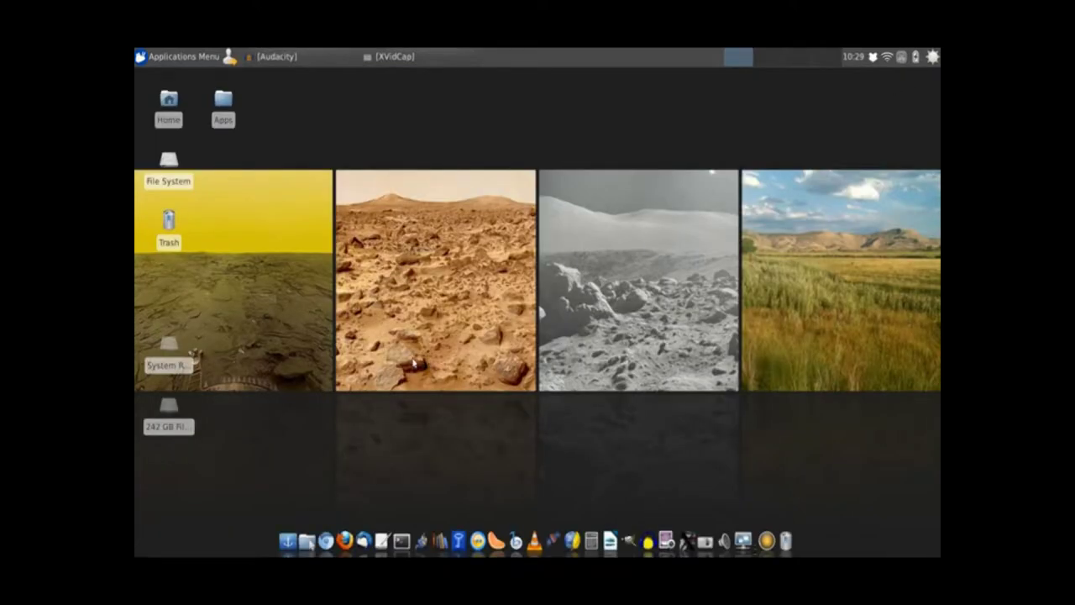
{"action": "left_click", "coordinate": [311, 536]}
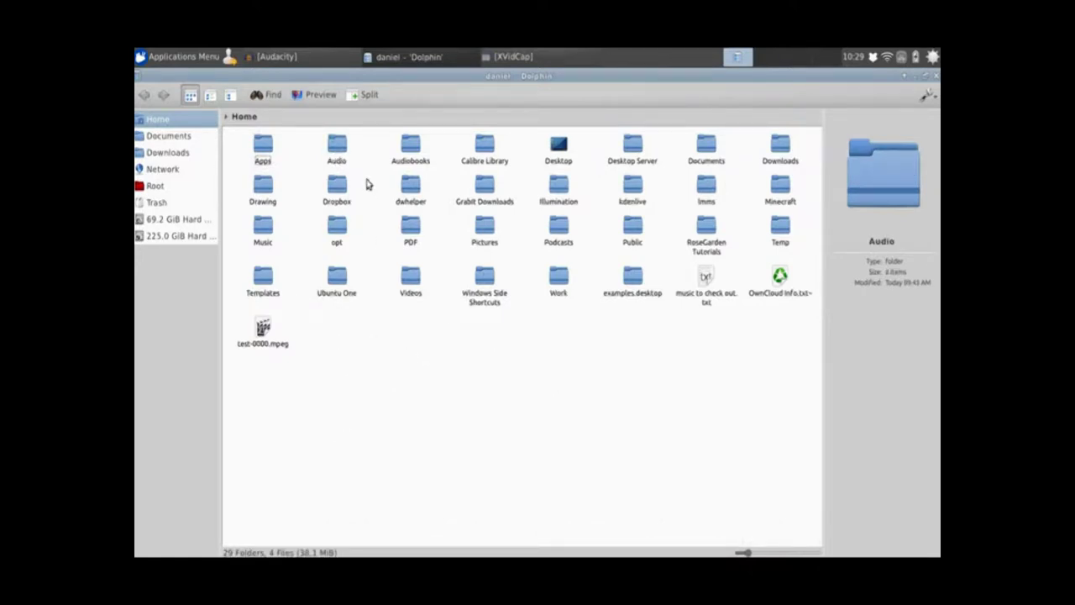
{"action": "left_click", "coordinate": [338, 152]}
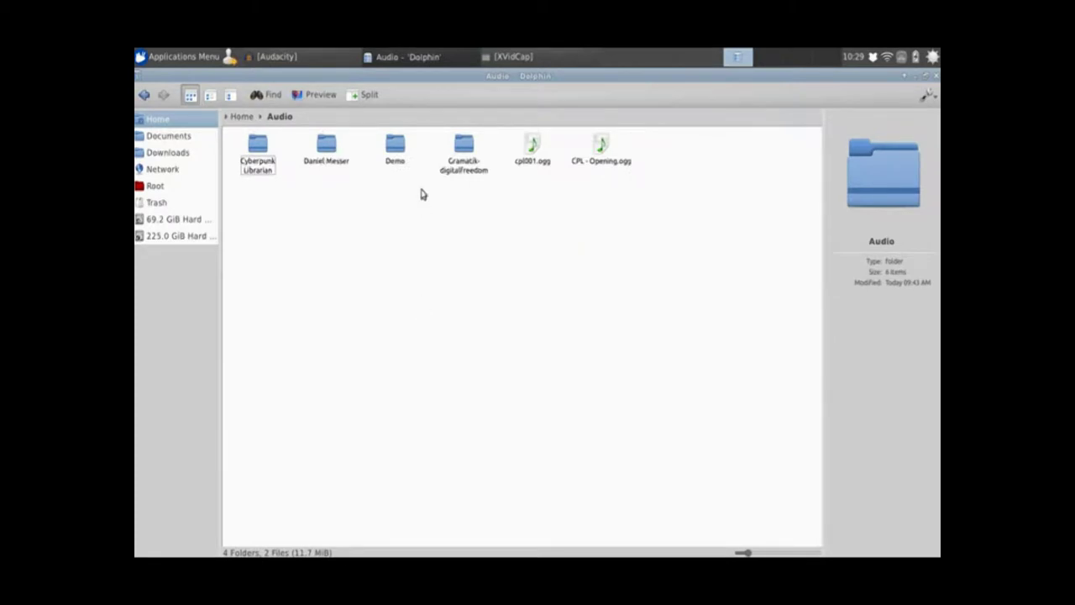
{"action": "left_click", "coordinate": [398, 159]}
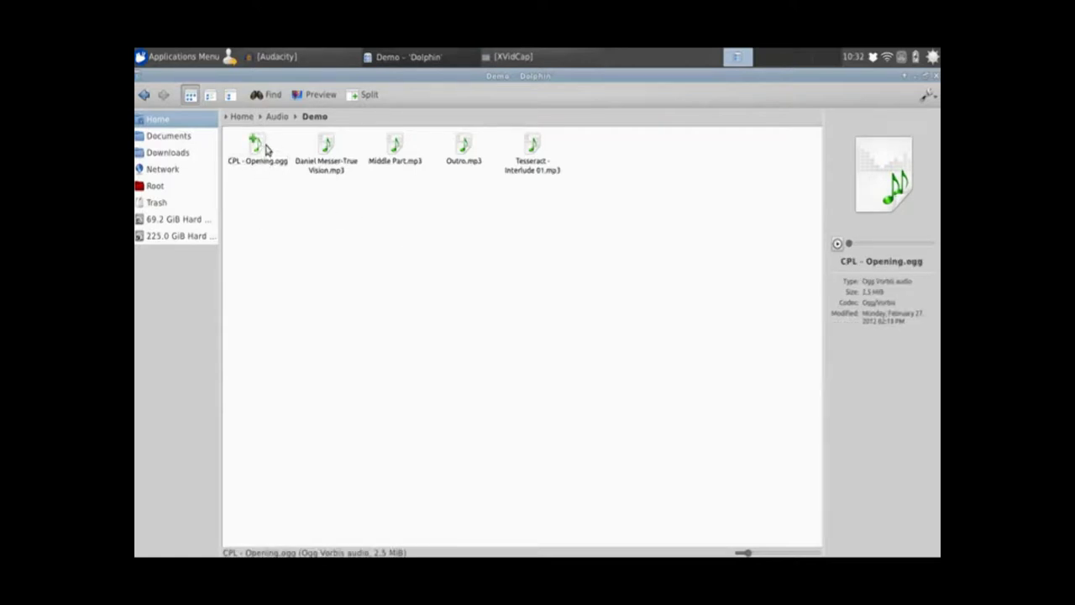
{"action": "left_click", "coordinate": [383, 247]}
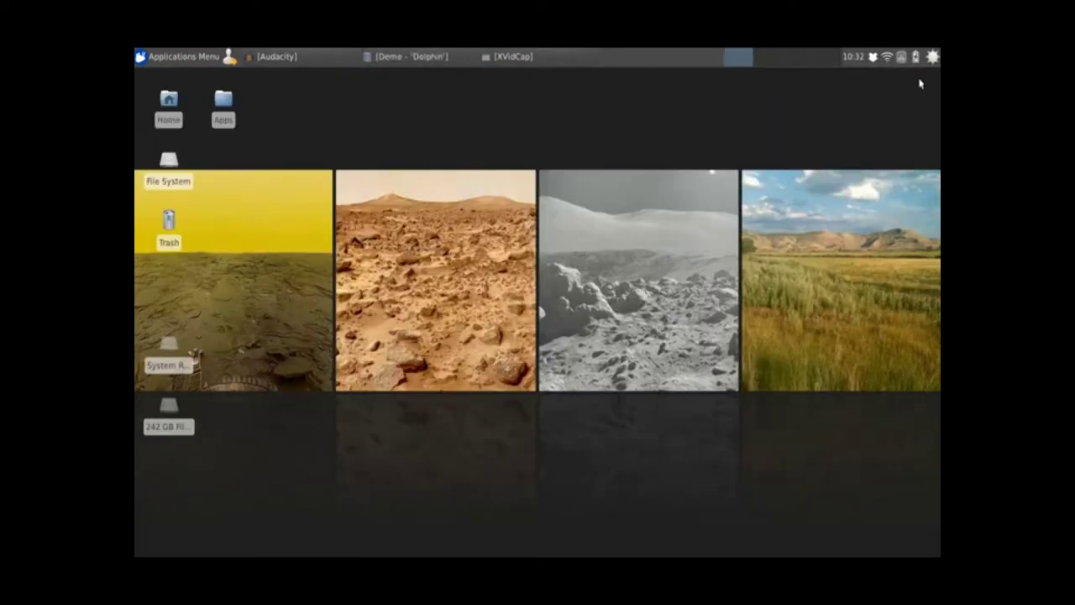
{"action": "left_click", "coordinate": [920, 78]}
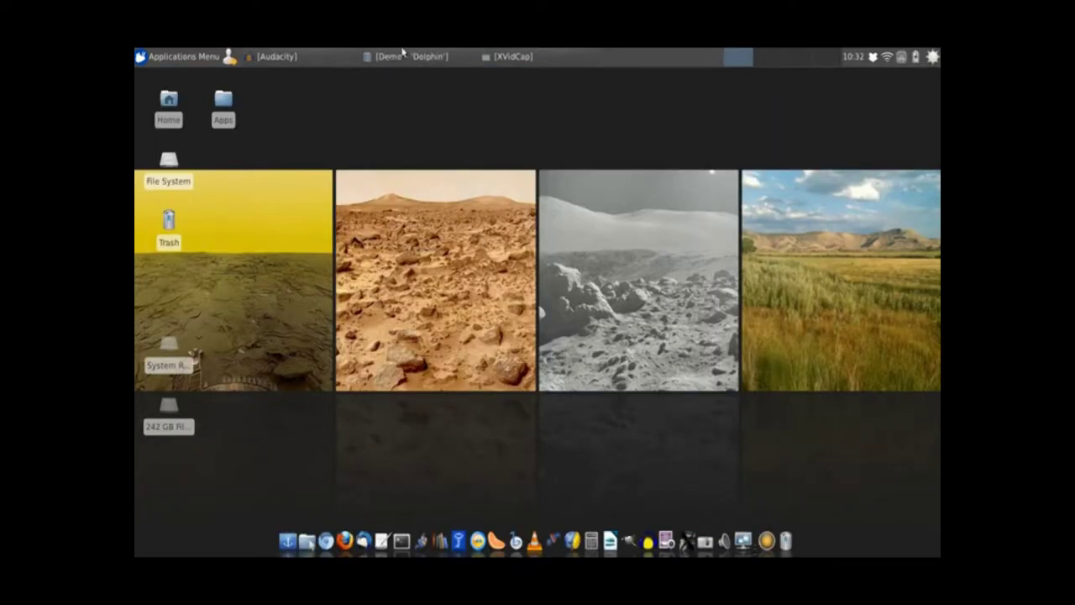
{"action": "left_click", "coordinate": [267, 56]}
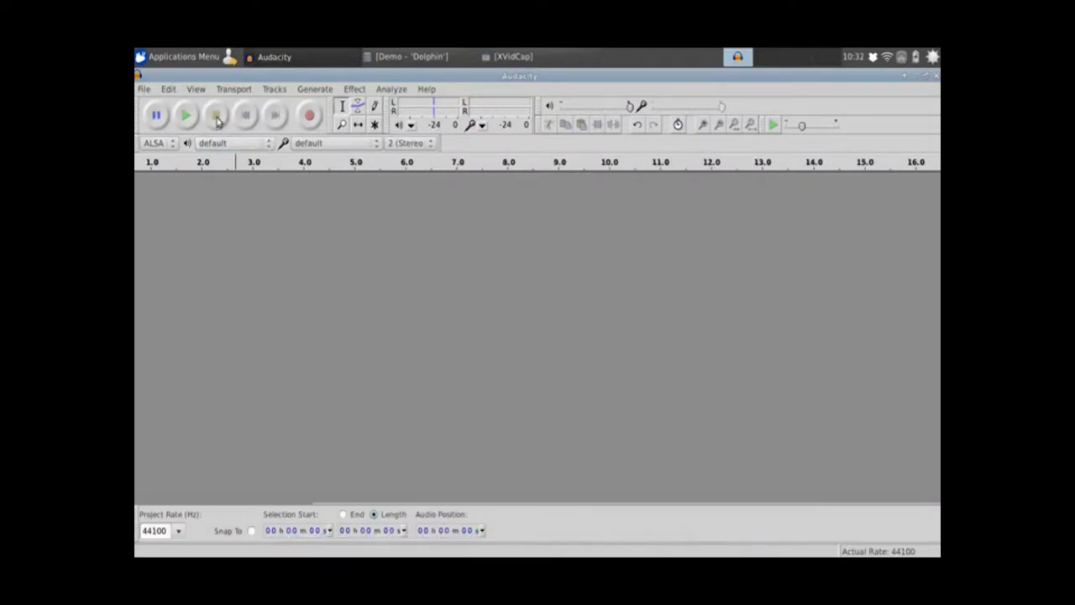
{"action": "left_click", "coordinate": [145, 89]}
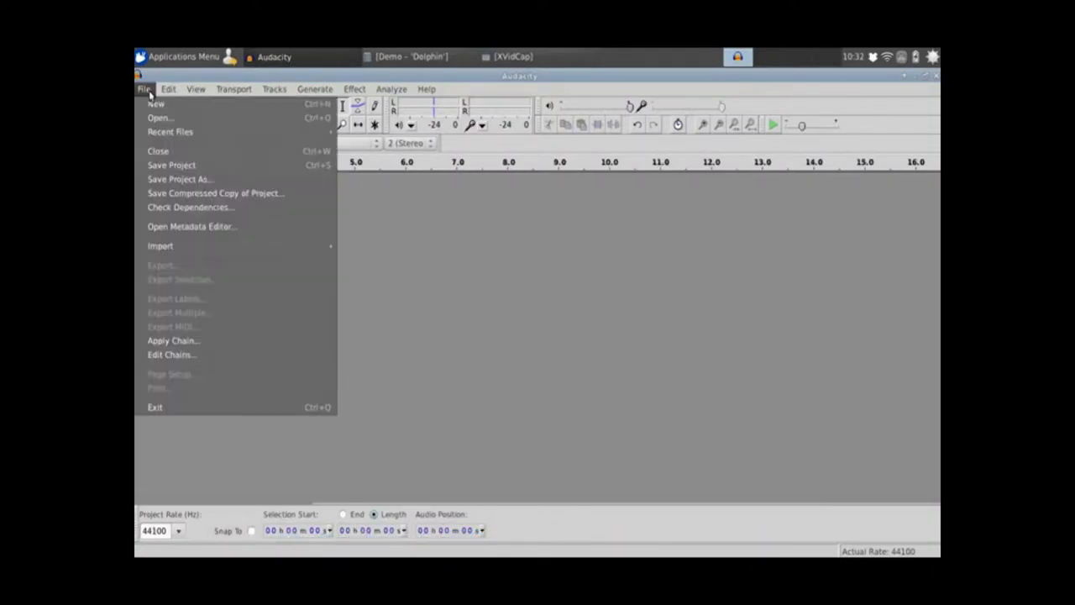
{"action": "left_click", "coordinate": [155, 119]}
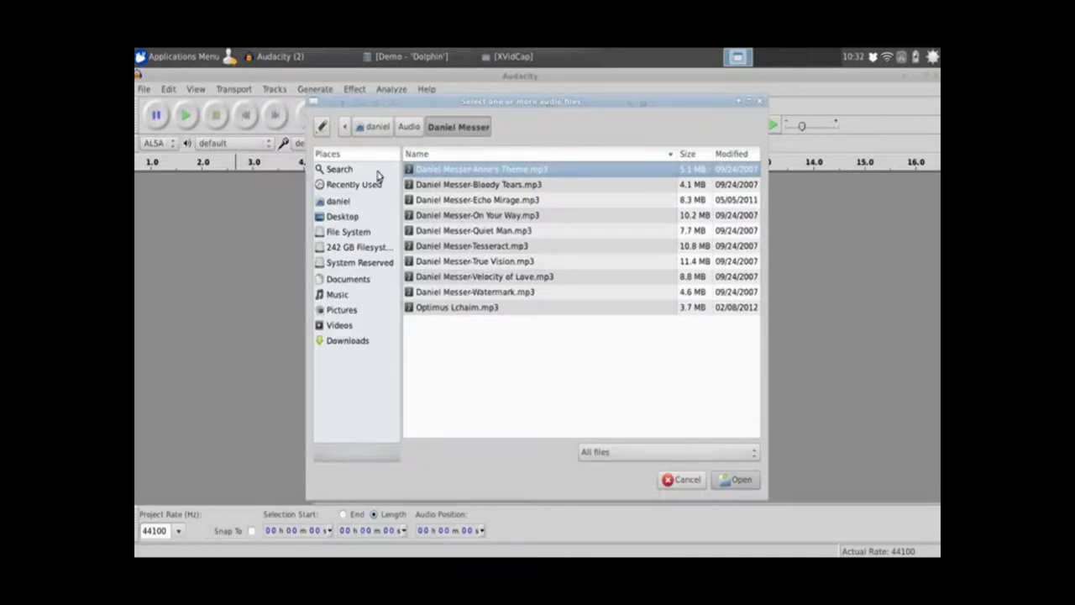
{"action": "left_click", "coordinate": [683, 487]}
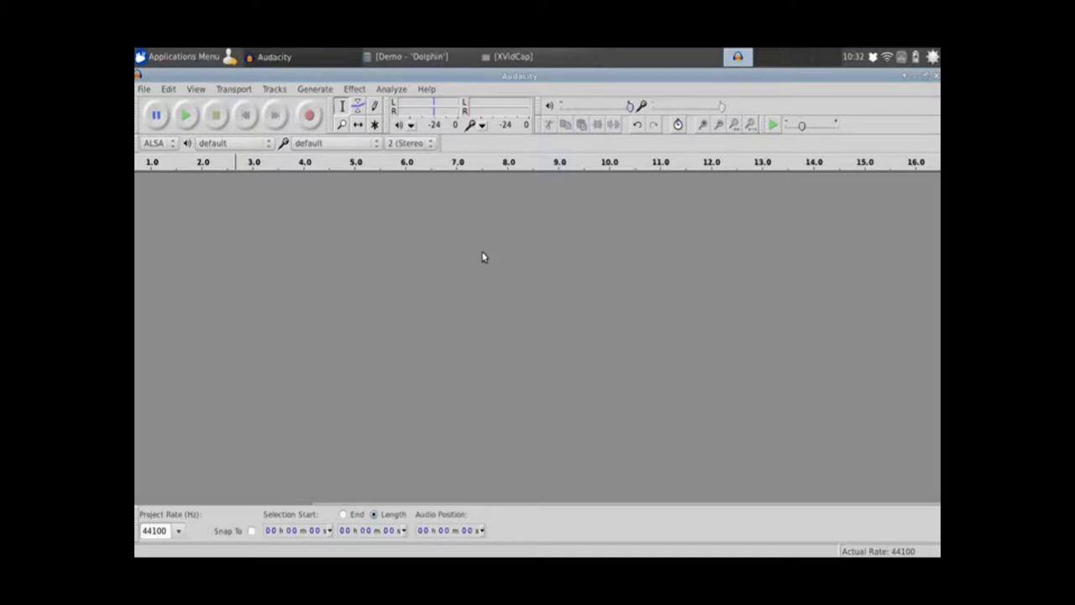
- Open the True Vision MP3 file from the Demo folder inside the home Audio folder
{"action": "key", "text": "ctrl+o"}
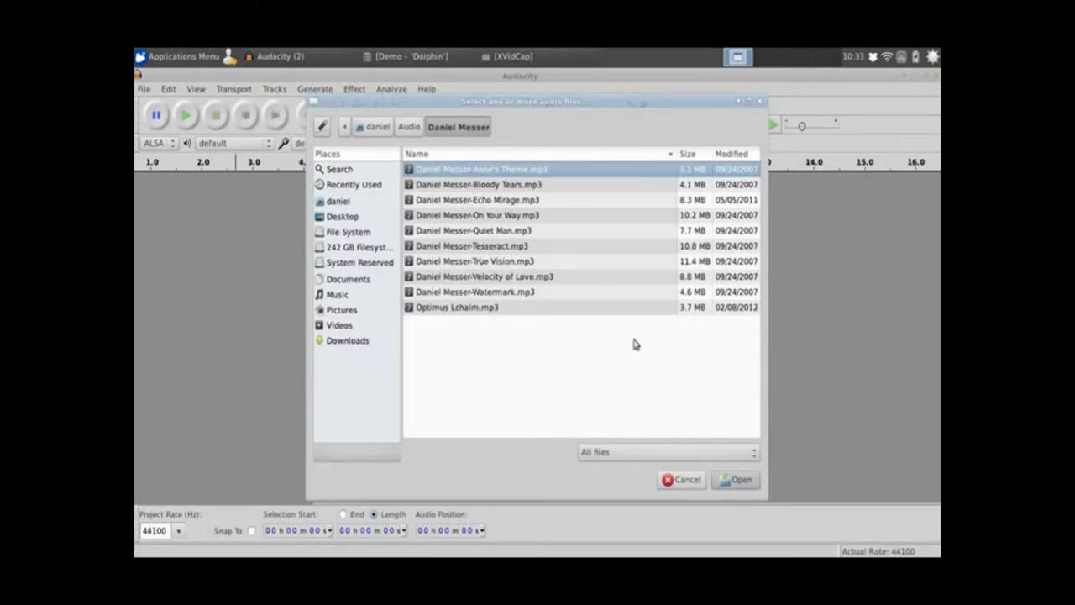
{"action": "left_click", "coordinate": [686, 480]}
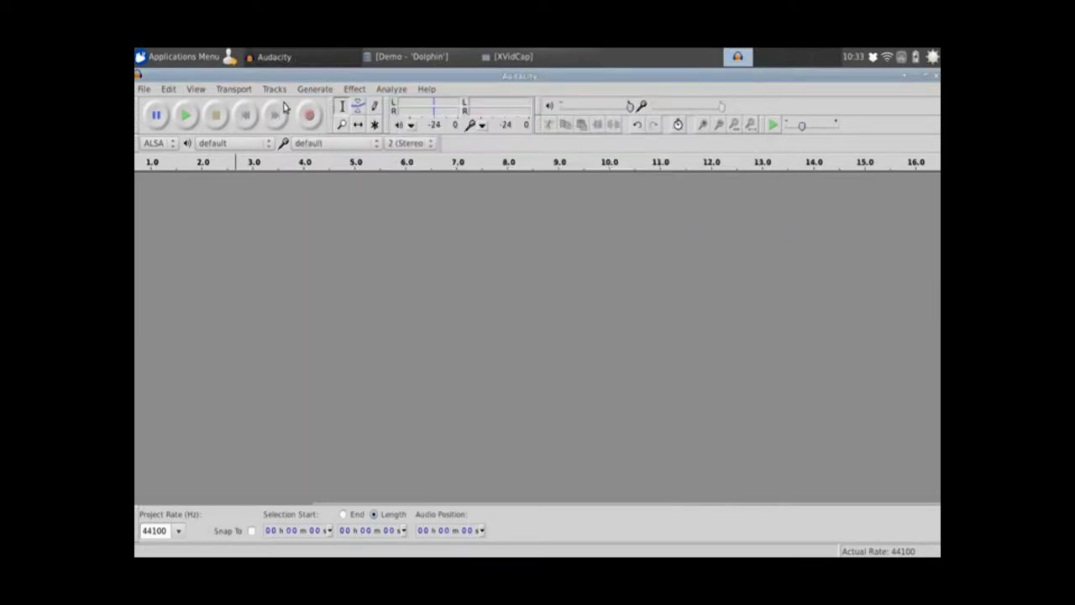
{"action": "left_click", "coordinate": [145, 90]}
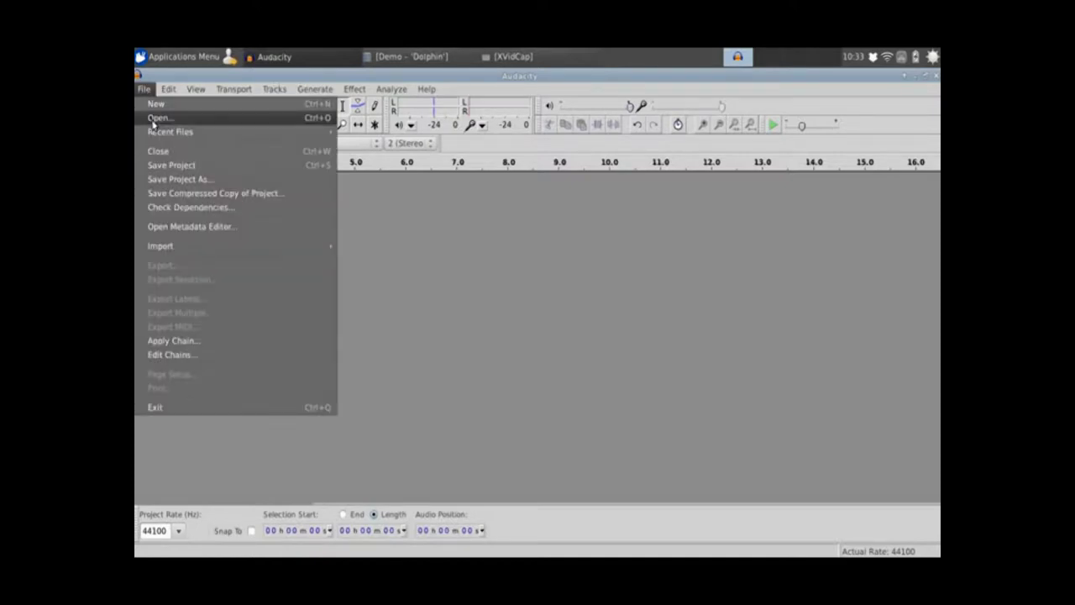
{"action": "left_click", "coordinate": [156, 119]}
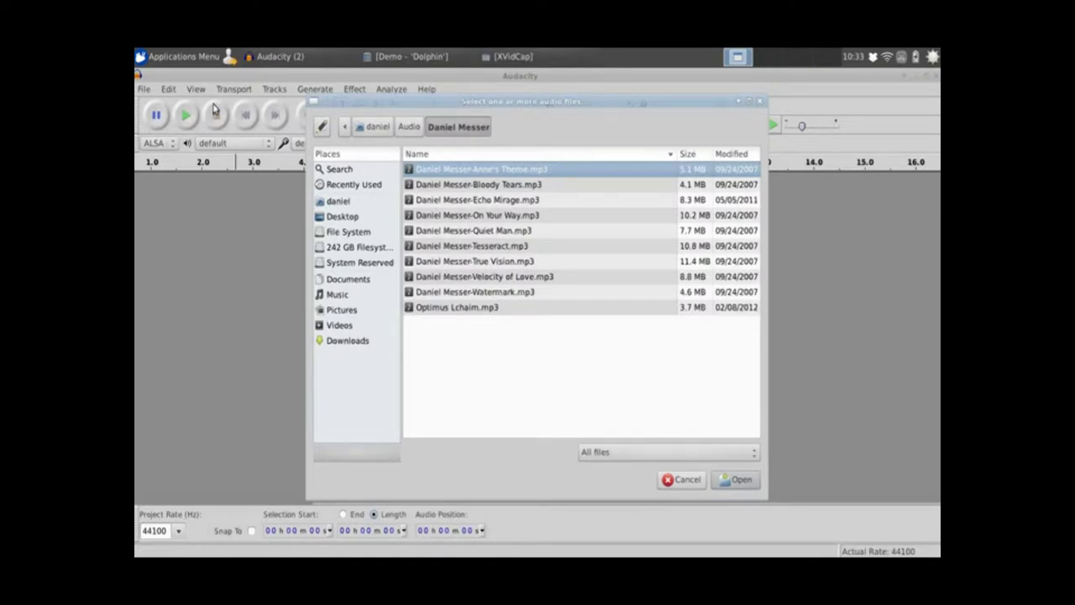
{"action": "left_click", "coordinate": [410, 127]}
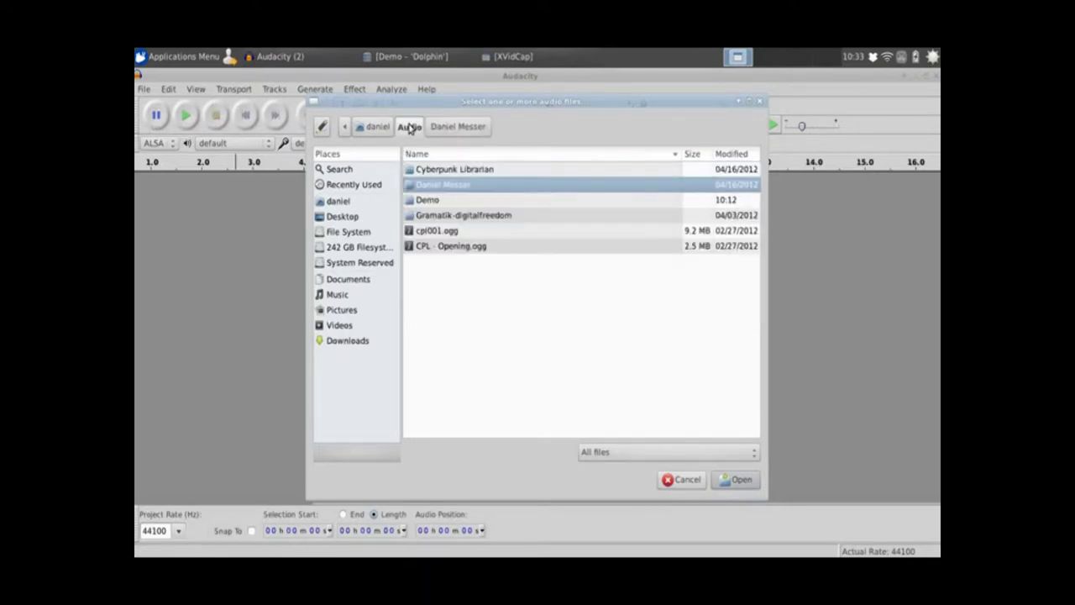
{"action": "double_click", "coordinate": [427, 201]}
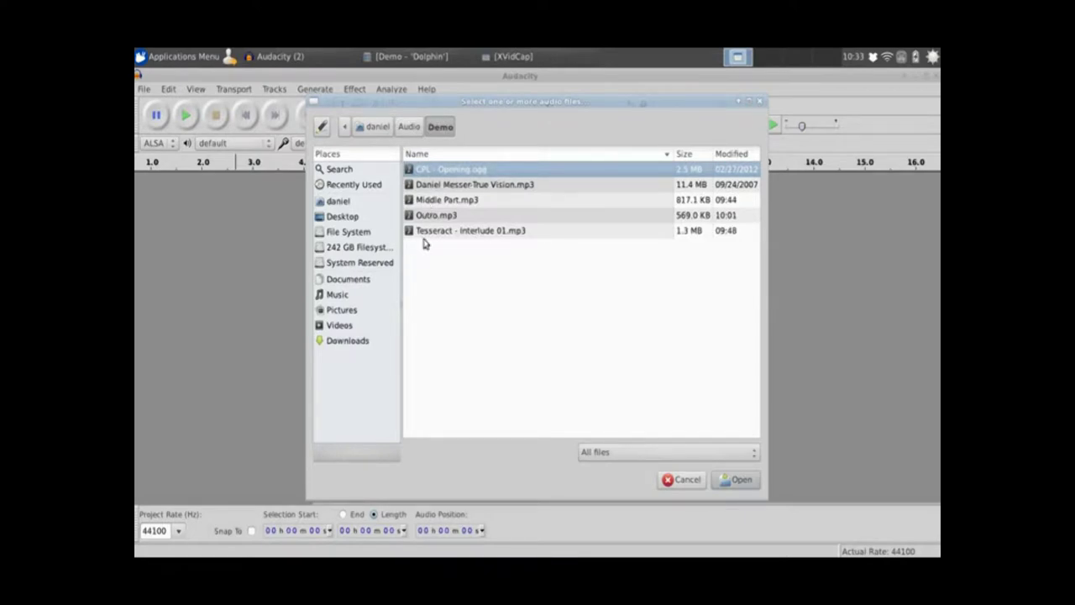
{"action": "double_click", "coordinate": [513, 187]}
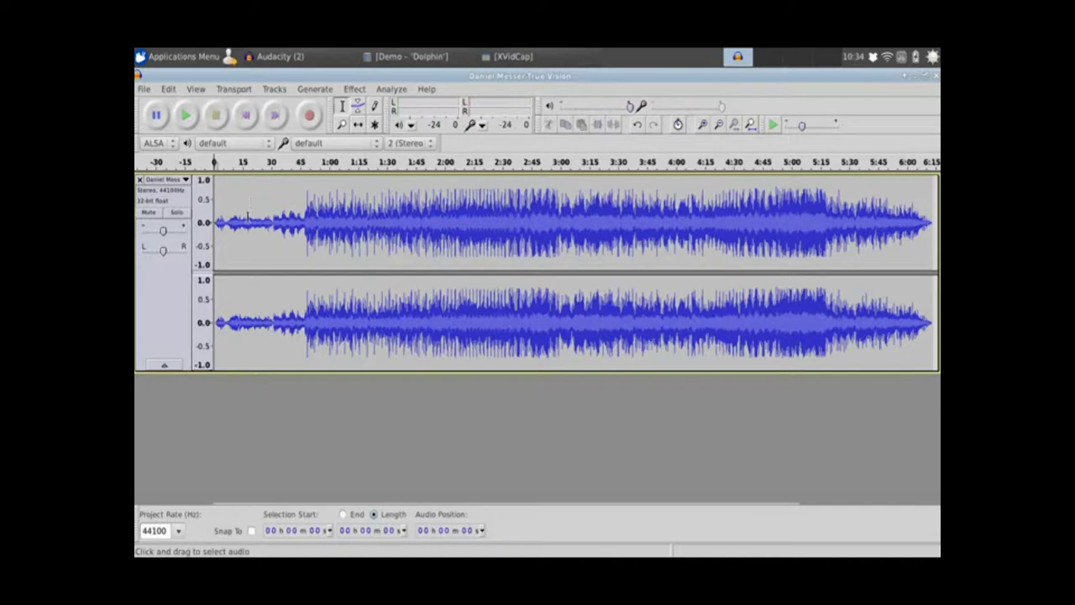
- Place the cursor at about 46 seconds, just before the loud section starts, and listen to the track from there
{"action": "left_click", "coordinate": [302, 202]}
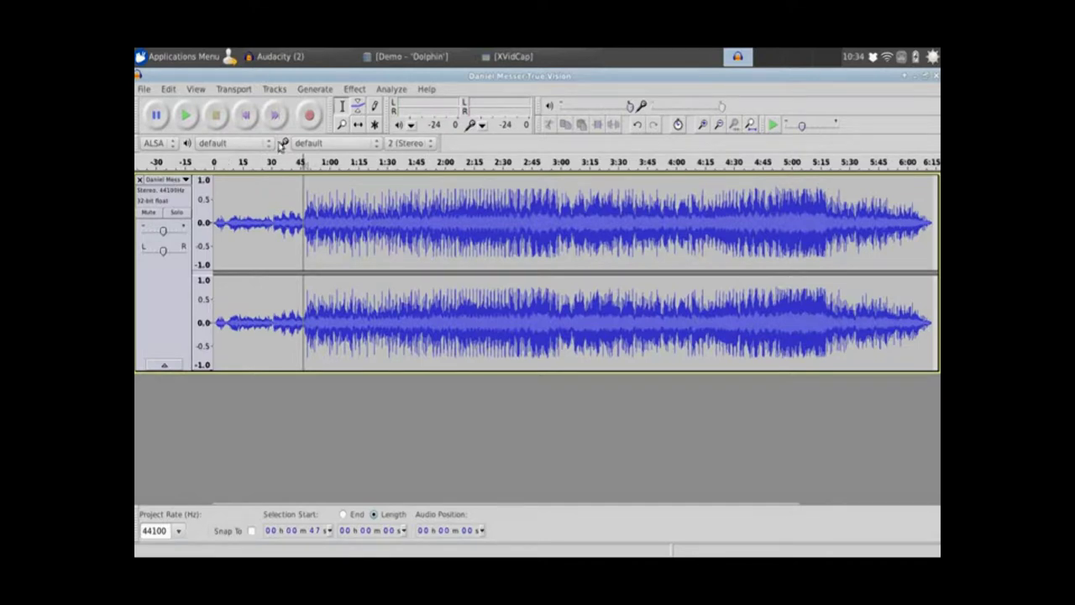
{"action": "key", "text": "Home"}
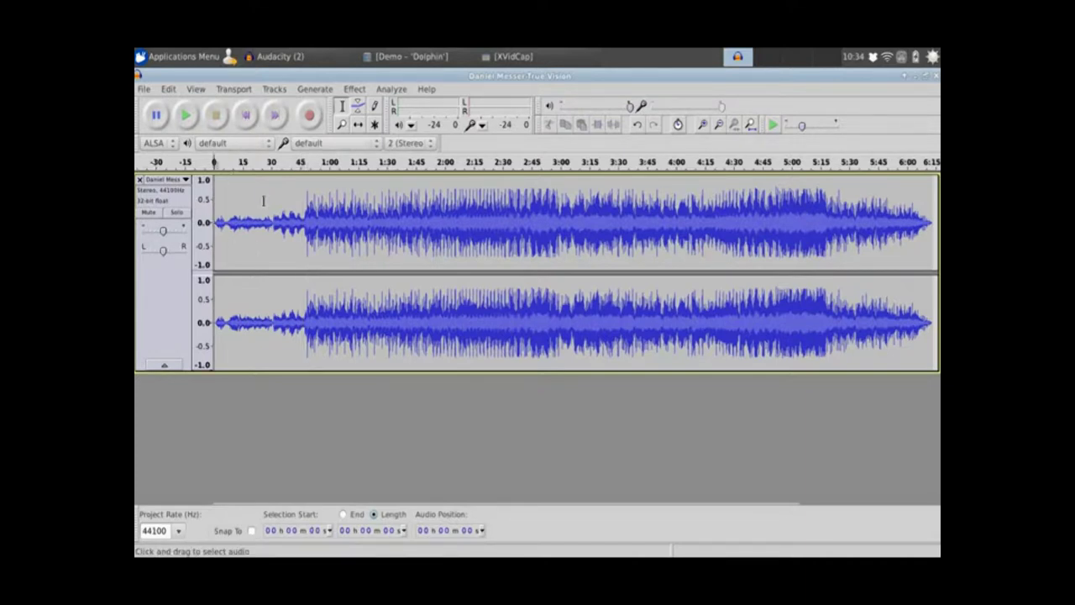
{"action": "left_click", "coordinate": [306, 202]}
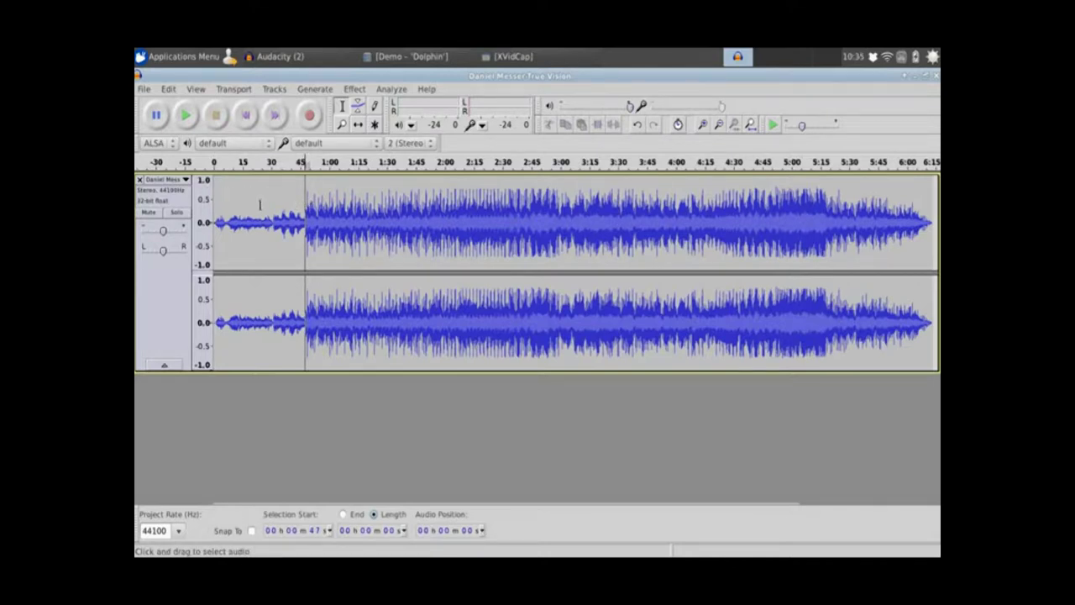
{"action": "left_click", "coordinate": [302, 192]}
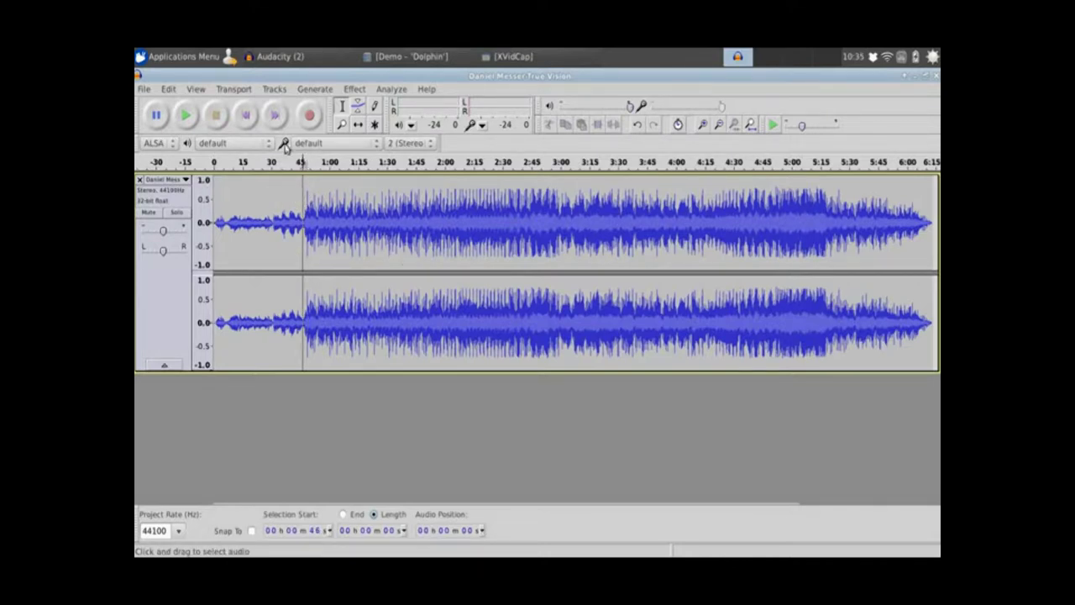
{"action": "key", "text": "space"}
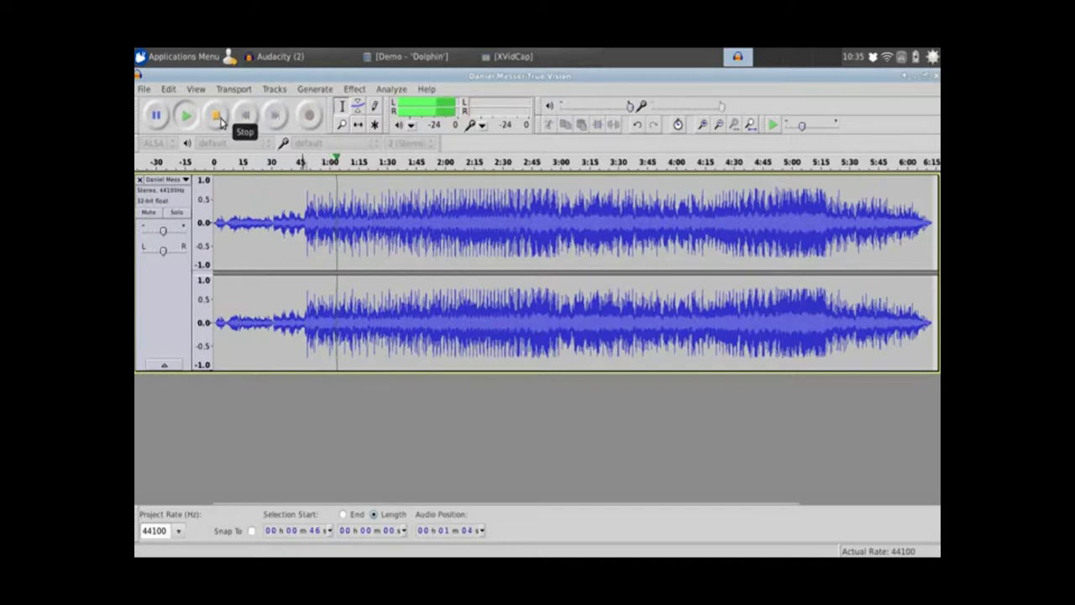
{"action": "left_click", "coordinate": [221, 122]}
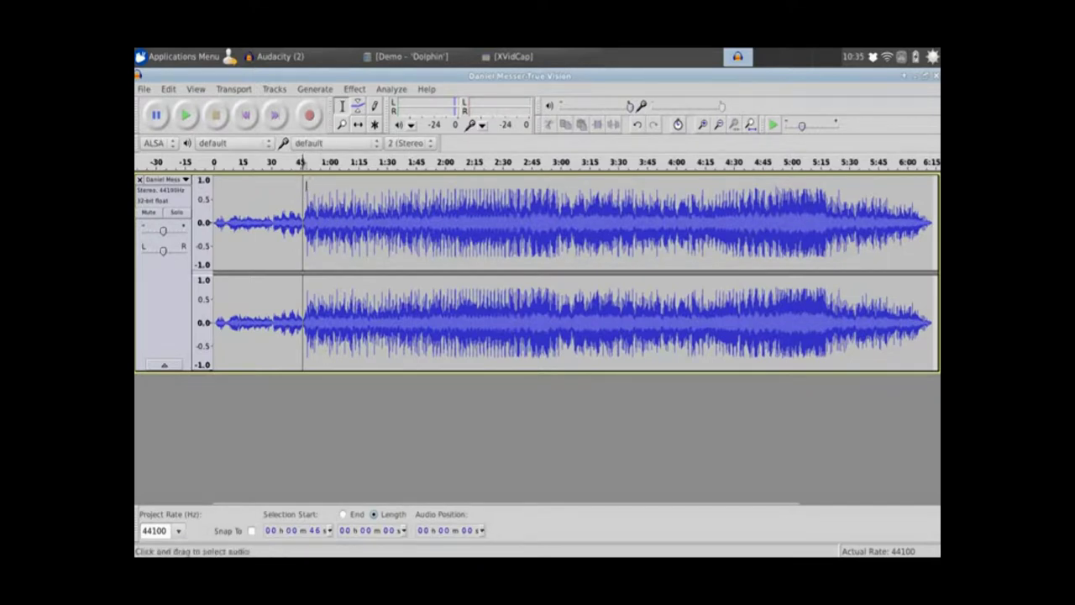
{"action": "left_click_drag", "start_coordinate": [306, 186], "coordinate": [321, 186]}
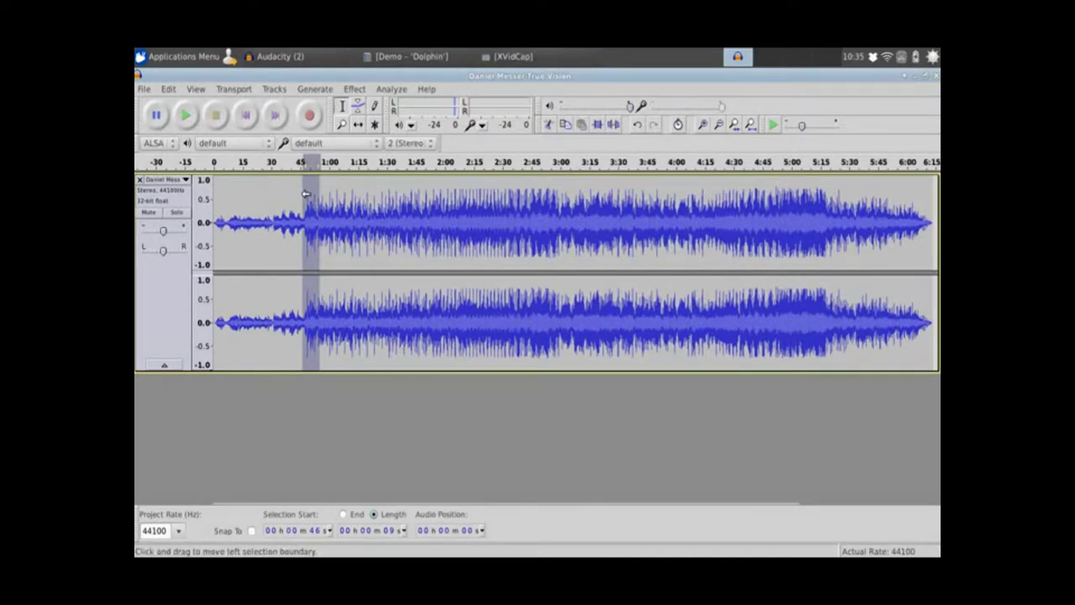
{"action": "left_click", "coordinate": [340, 108]}
{"action": "left_click", "coordinate": [306, 193]}
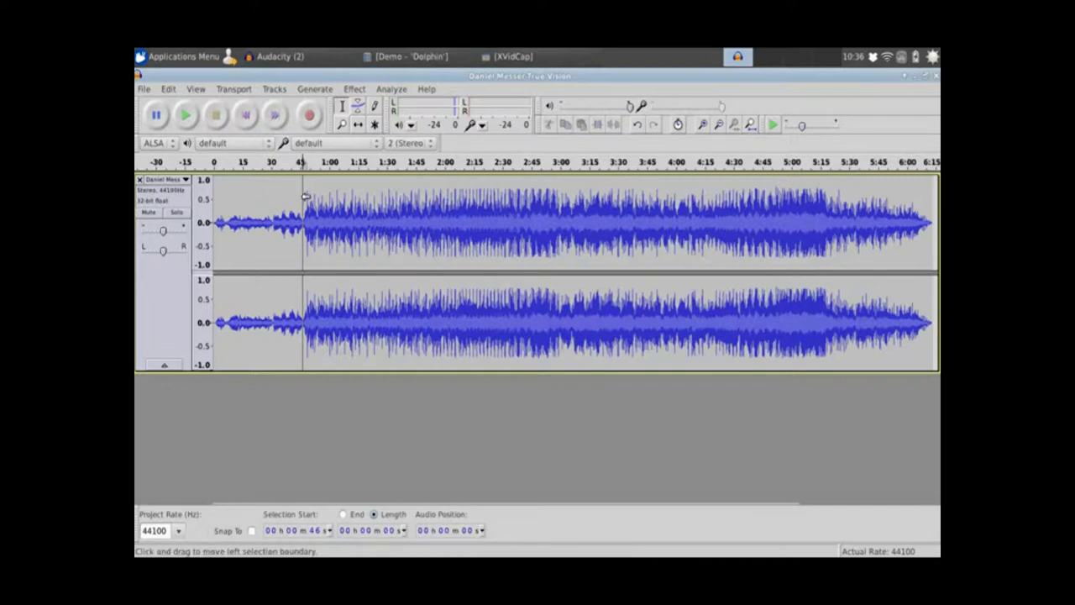
- Select about 25 seconds of audio starting at 46 seconds, preview the selection and copy it
{"action": "left_click_drag", "start_coordinate": [307, 196], "coordinate": [352, 203]}
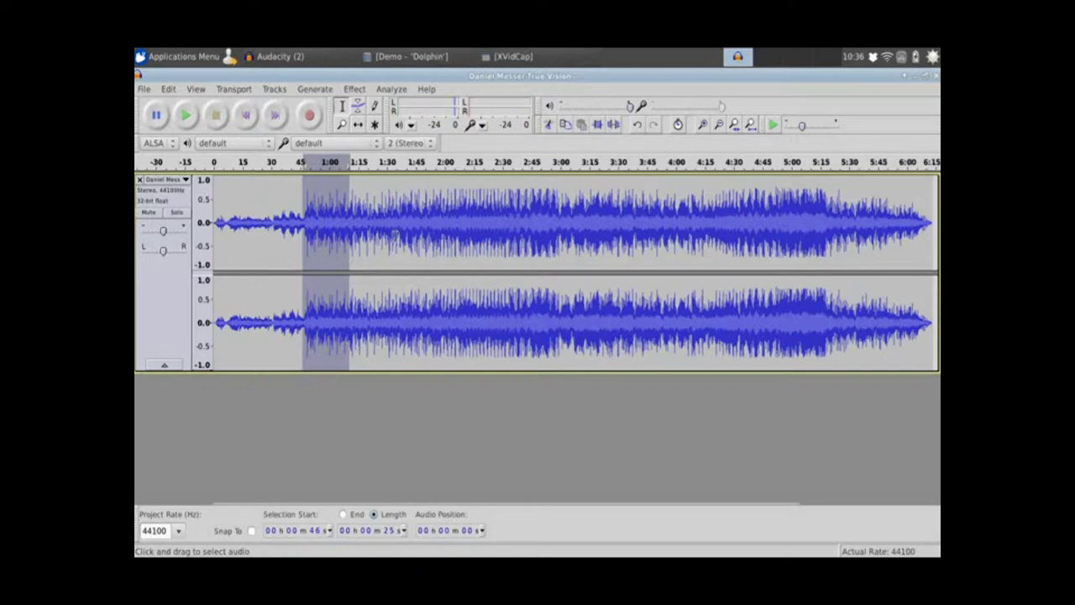
{"action": "left_click", "coordinate": [186, 116]}
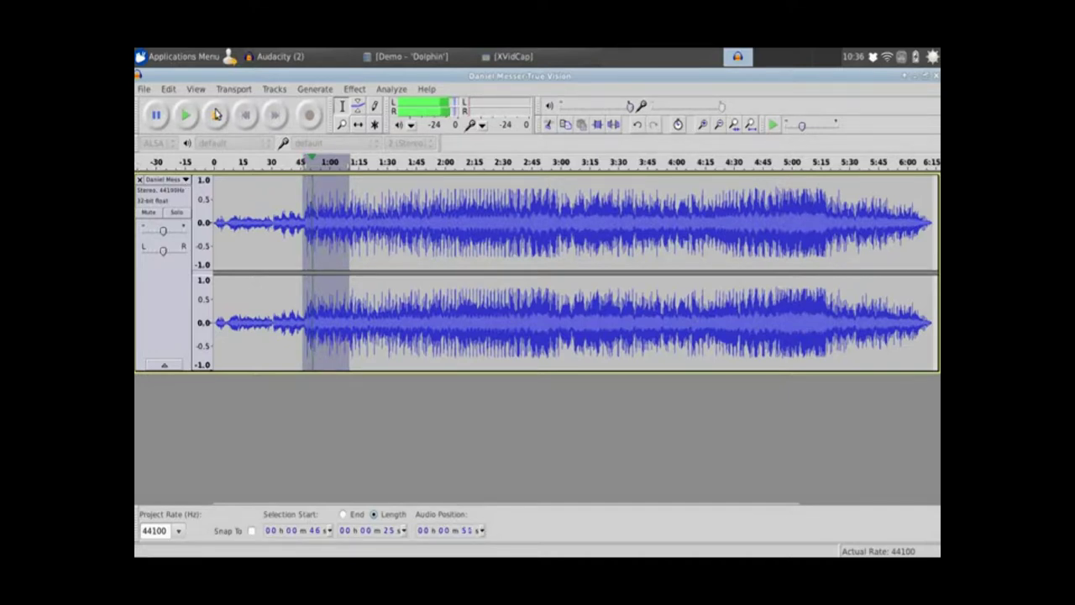
{"action": "left_click", "coordinate": [217, 116]}
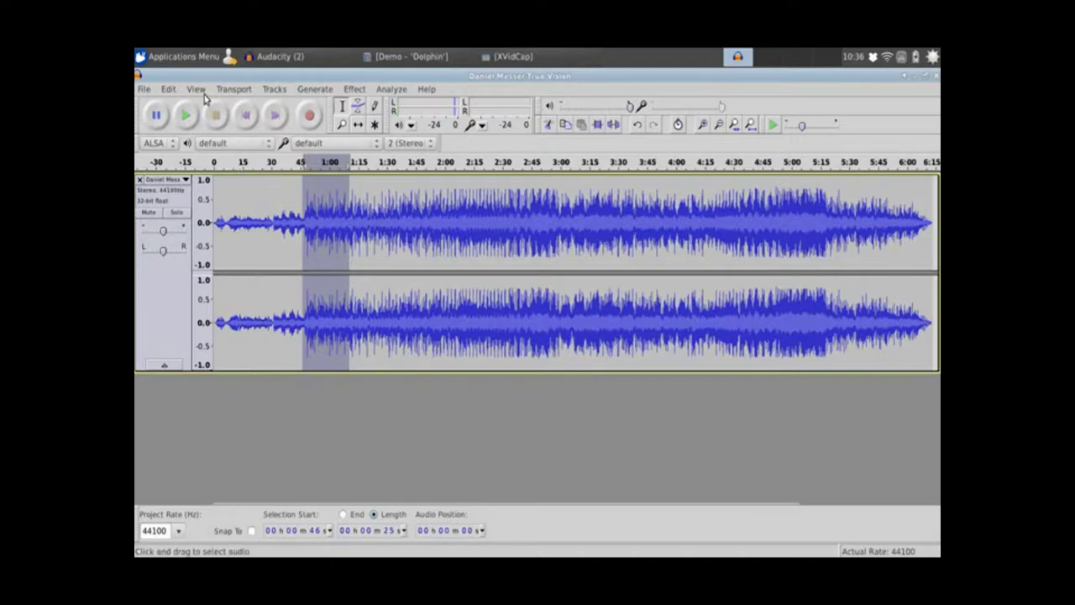
{"action": "left_click", "coordinate": [173, 91]}
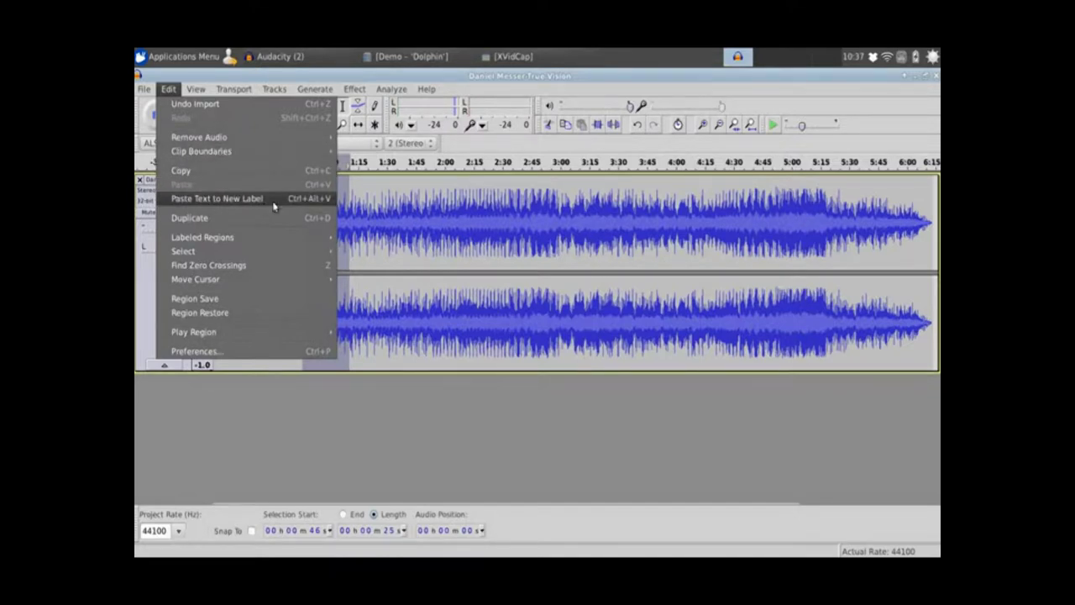
{"action": "left_click", "coordinate": [215, 175]}
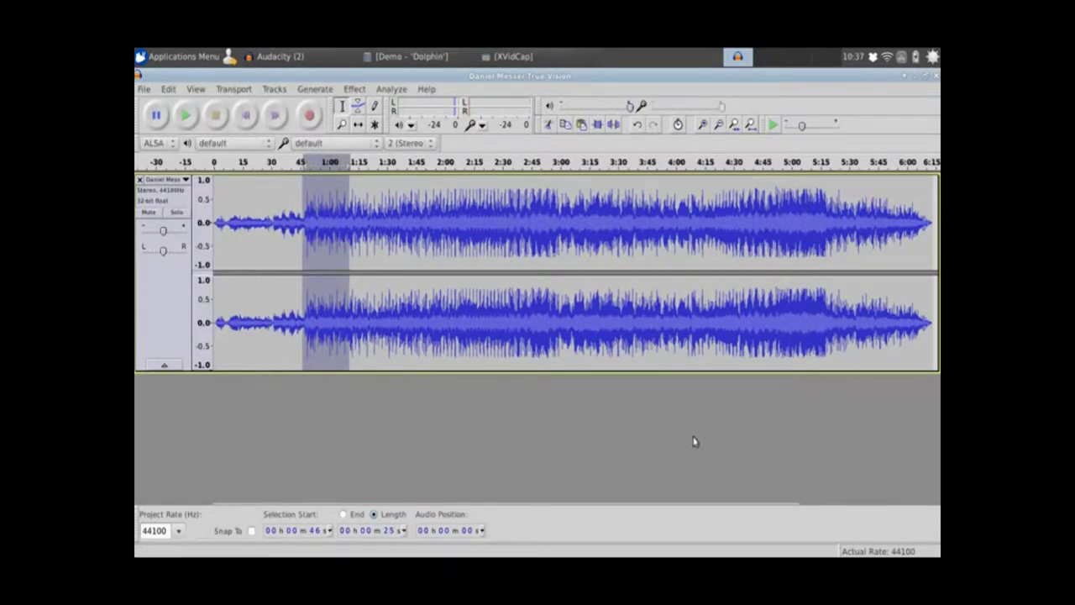
- Remove the full song track from the project and paste the copied 25-second excerpt as a new track
{"action": "left_click", "coordinate": [141, 181]}
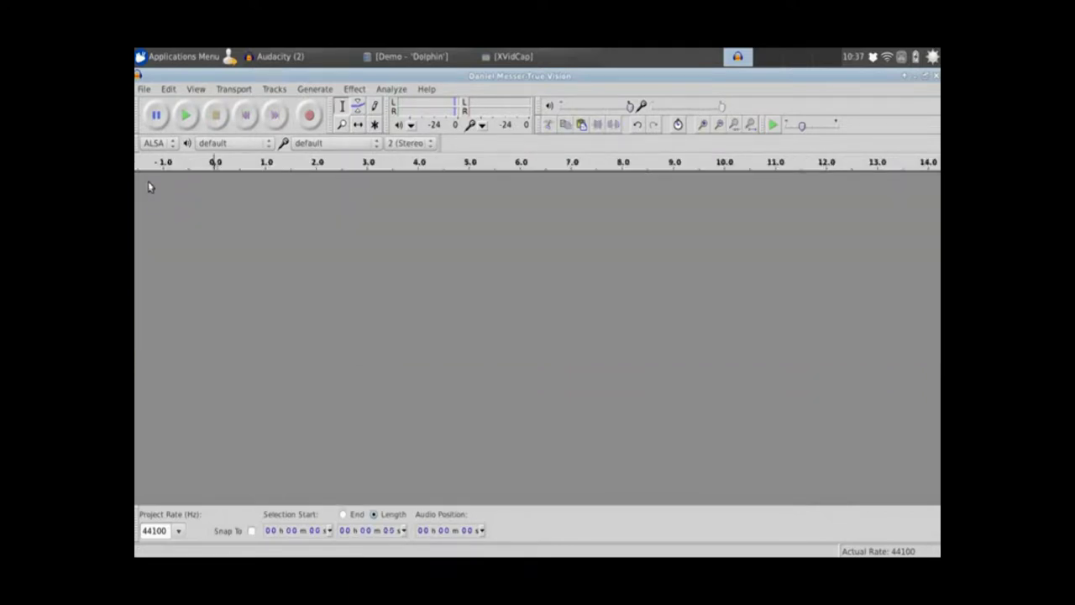
{"action": "left_click", "coordinate": [168, 89]}
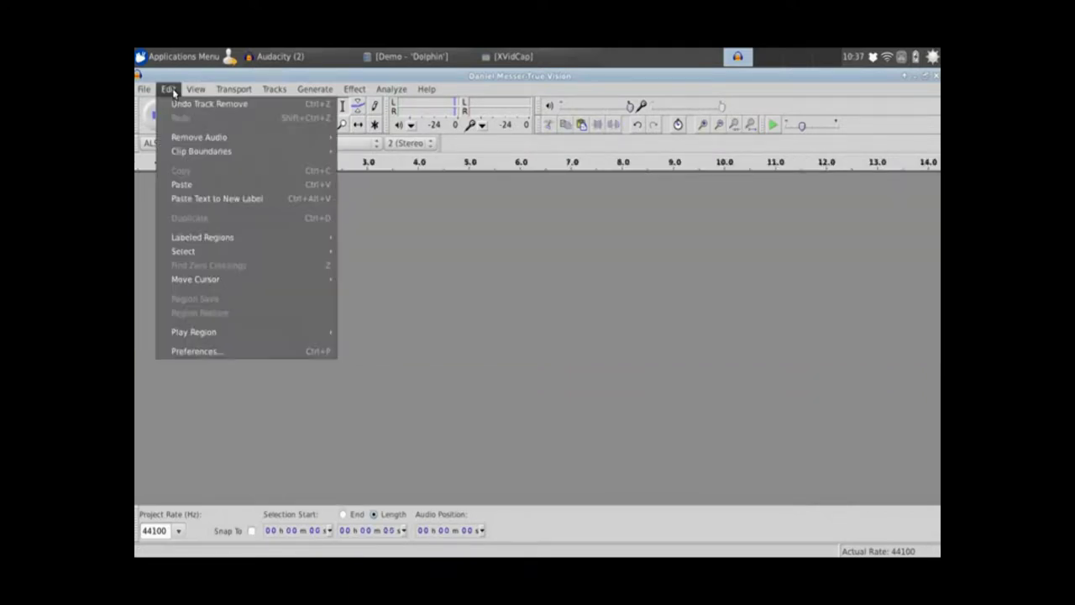
{"action": "left_click", "coordinate": [202, 183]}
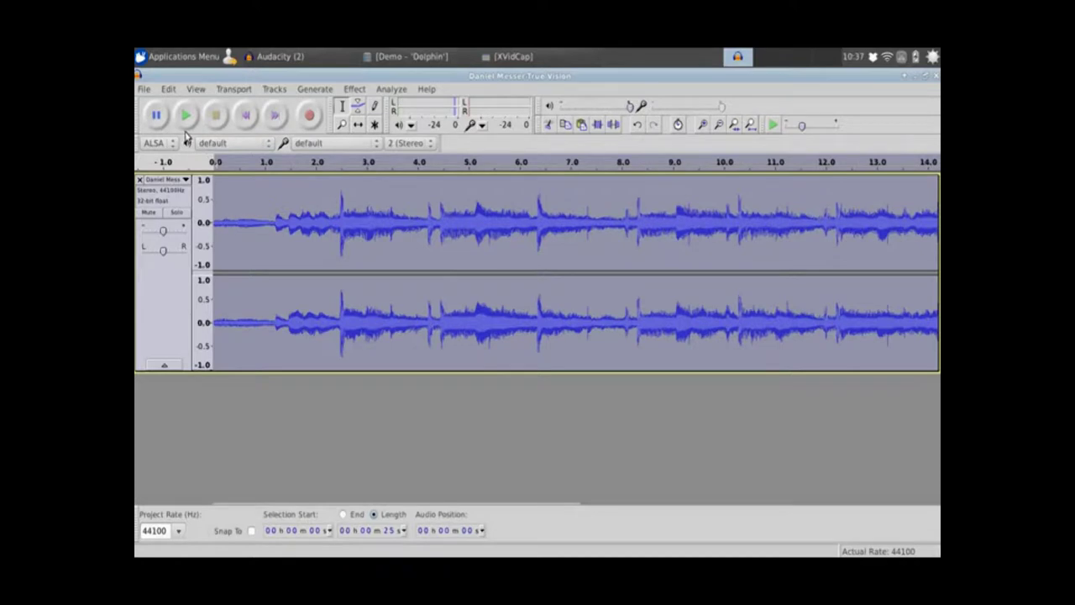
- Listen to the pasted excerpt from its beginning and again from about 1.2 seconds, where the quiet lead-in ends
{"action": "key", "text": "space"}
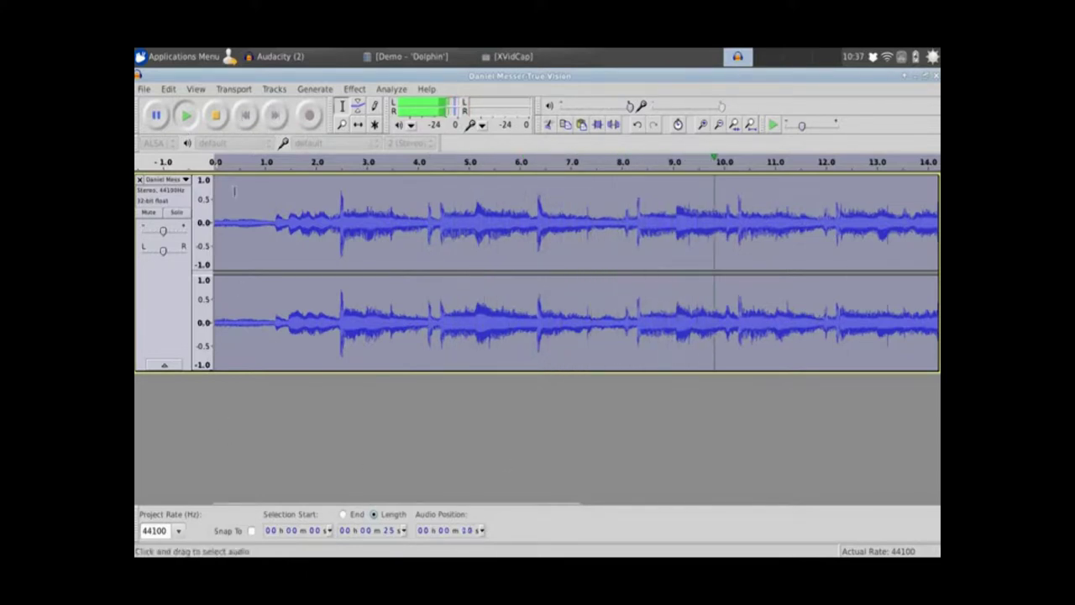
{"action": "left_click", "coordinate": [217, 116]}
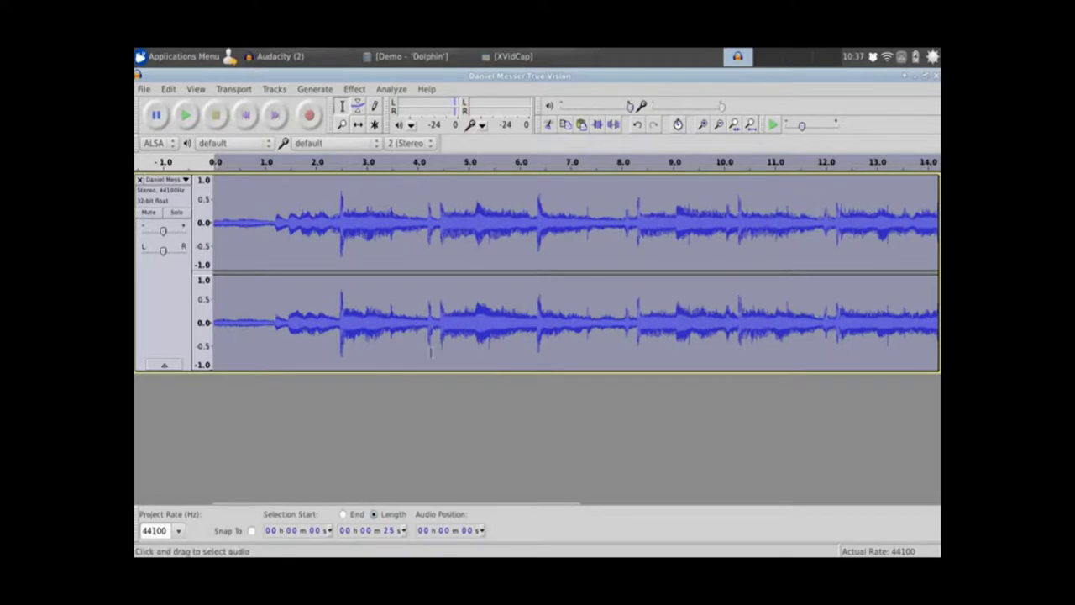
{"action": "left_click", "coordinate": [216, 223]}
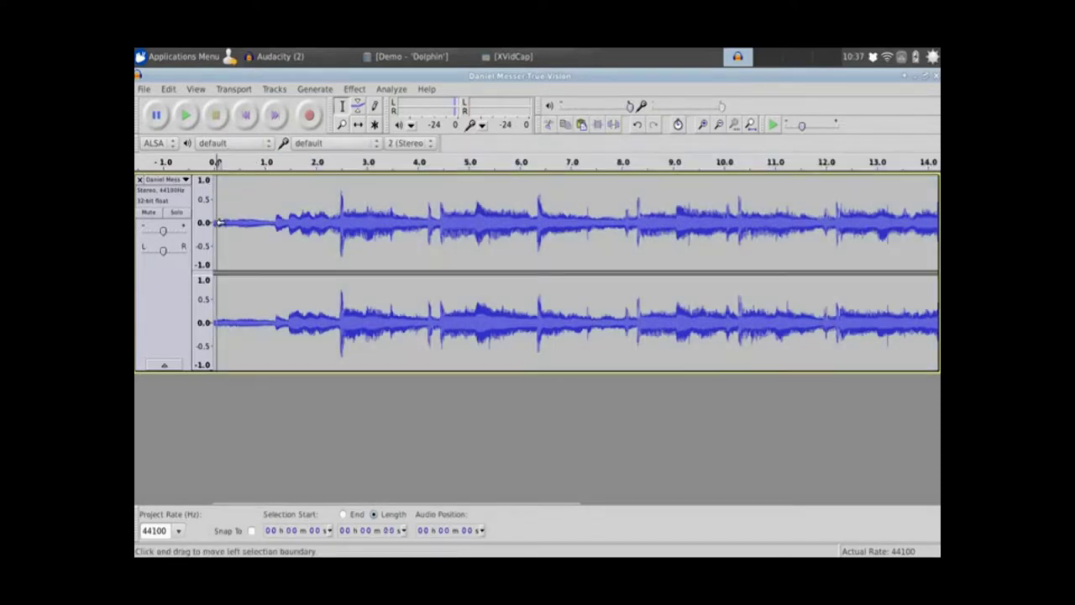
{"action": "left_click", "coordinate": [183, 115]}
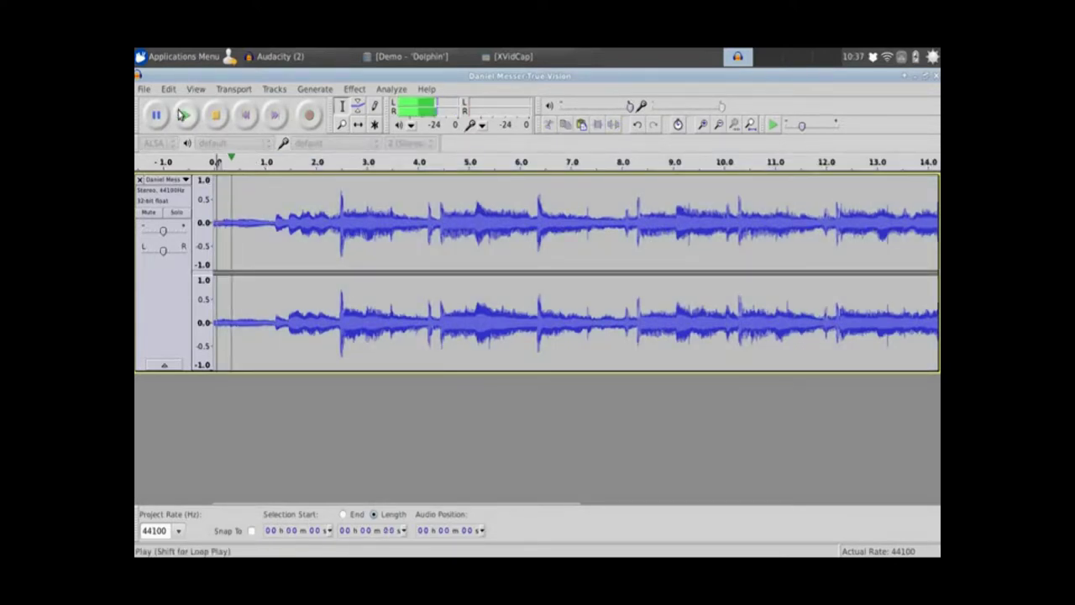
{"action": "left_click", "coordinate": [224, 120]}
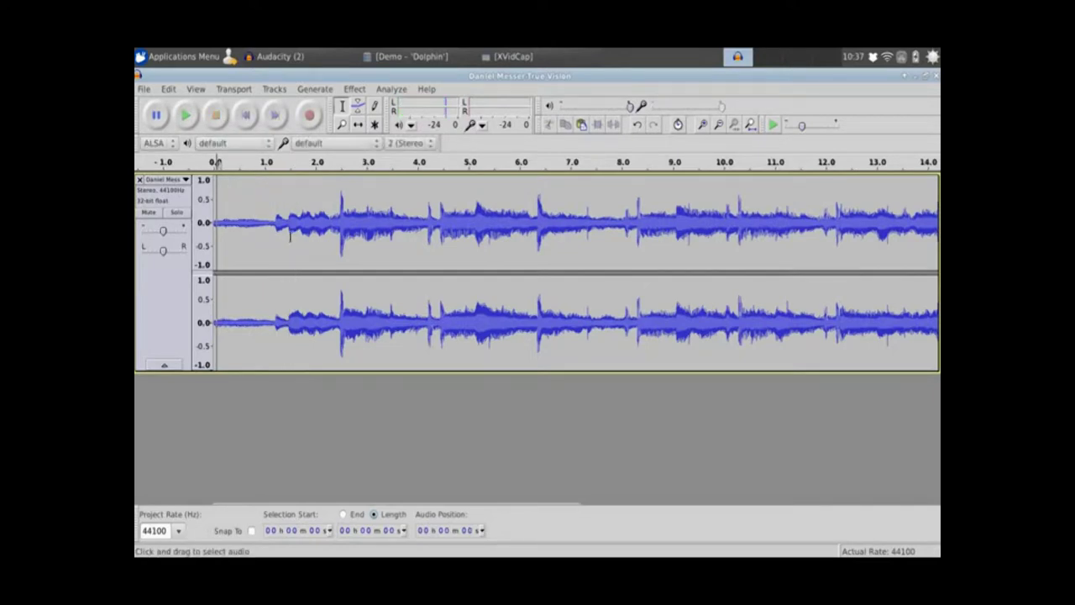
{"action": "left_click", "coordinate": [277, 220]}
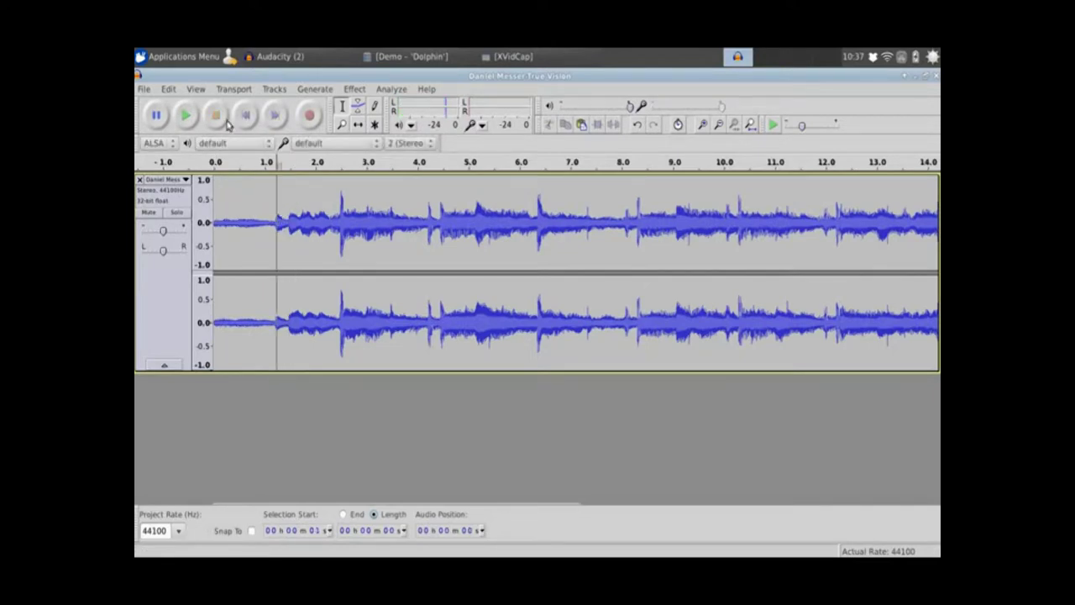
{"action": "left_click", "coordinate": [197, 118]}
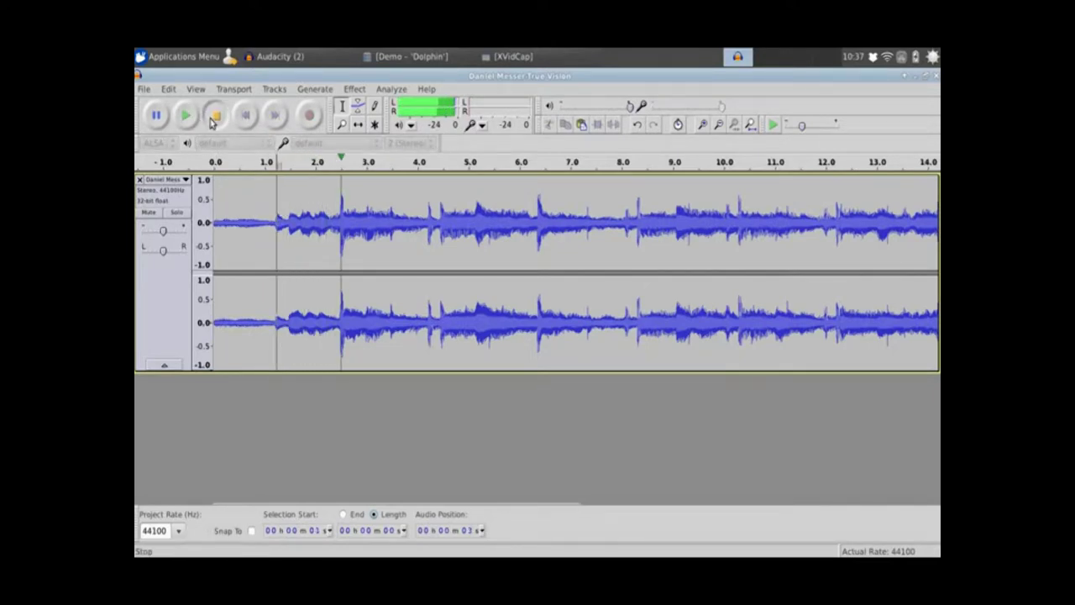
{"action": "left_click", "coordinate": [216, 116]}
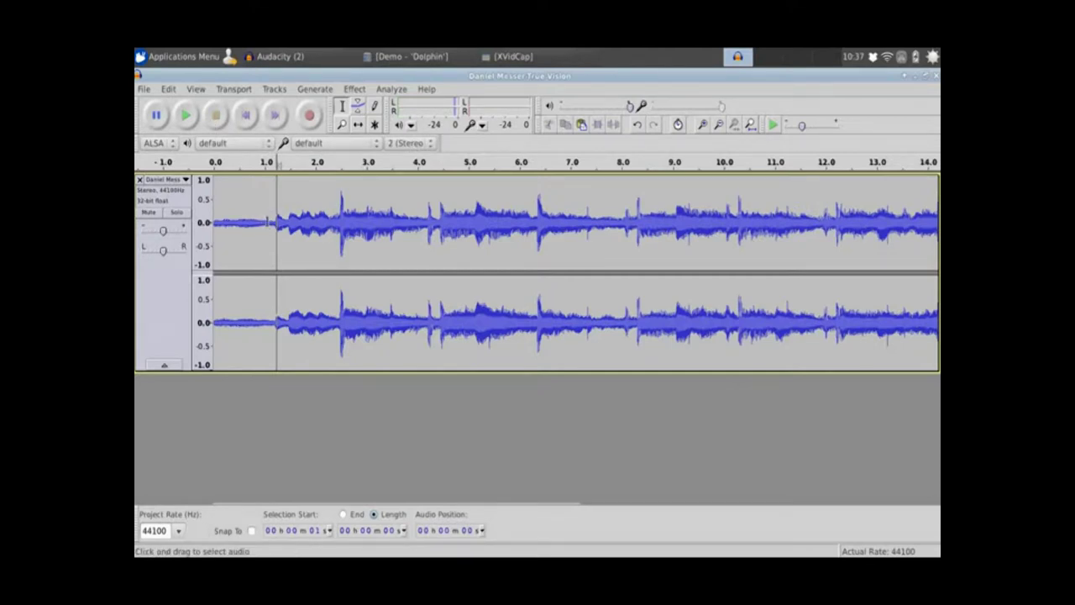
- Zoom in on the start of the excerpt and select the quiet lead-in from 0 to about 1.2 seconds
{"action": "left_click", "coordinate": [341, 126]}
{"action": "left_click", "coordinate": [269, 216]}
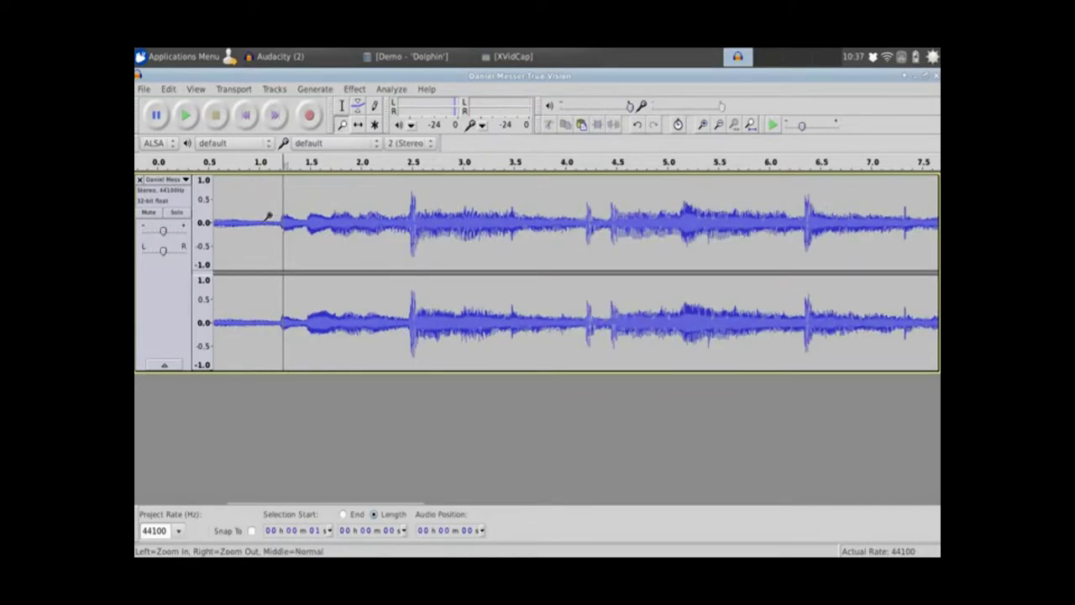
{"action": "left_click", "coordinate": [270, 218]}
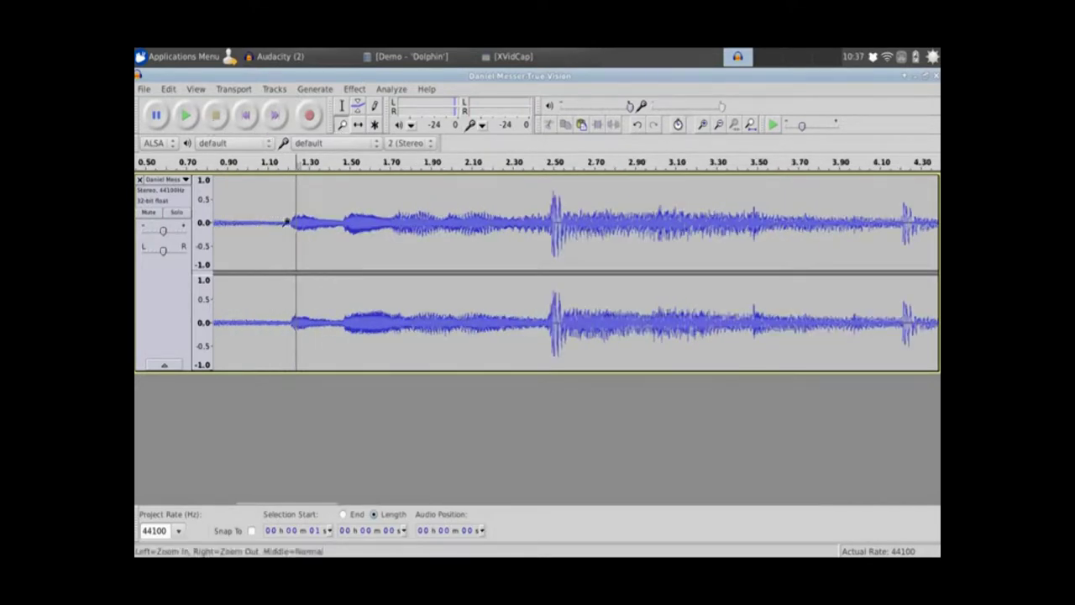
{"action": "key", "text": "F1"}
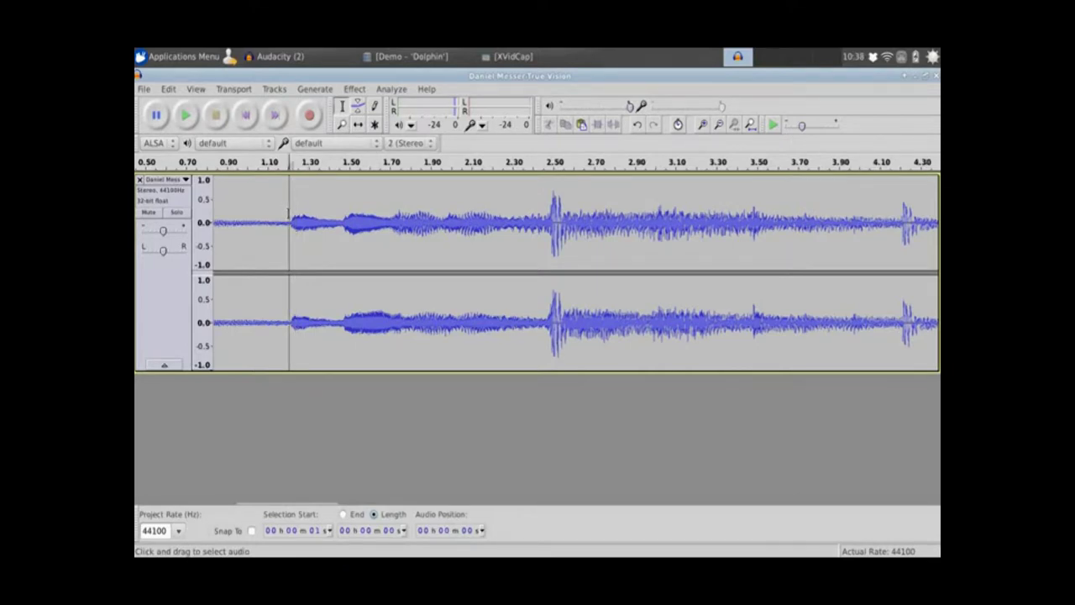
{"action": "left_click_drag", "start_coordinate": [288, 212], "coordinate": [204, 211]}
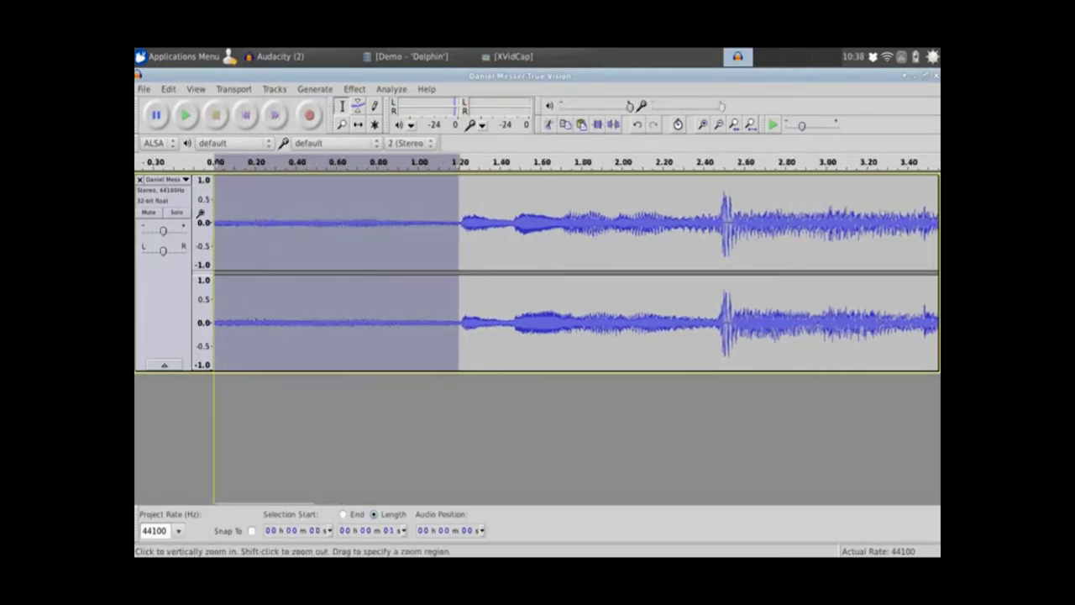
- Delete the selected lead-in and set up an MP3 export of the excerpt named True Vision Bit in the Demo folder
{"action": "key", "text": "Delete"}
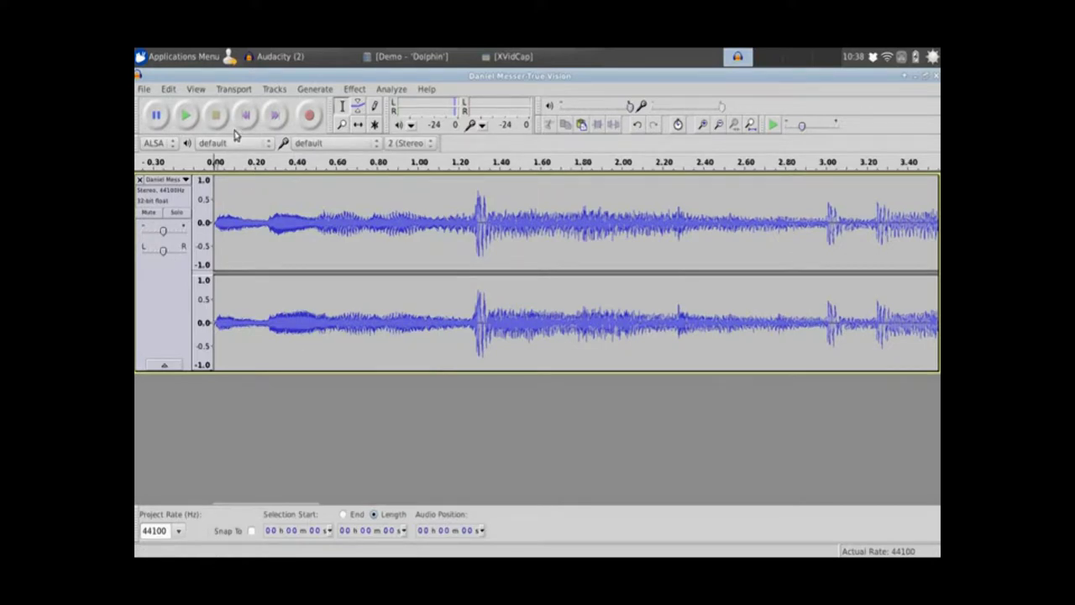
{"action": "left_click", "coordinate": [143, 90]}
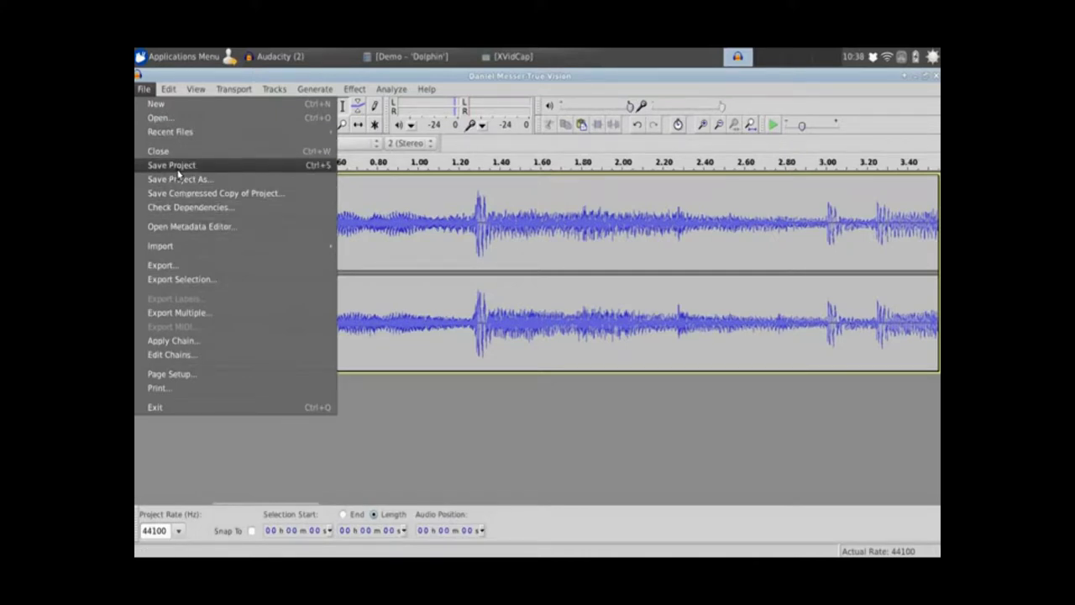
{"action": "left_click", "coordinate": [188, 266]}
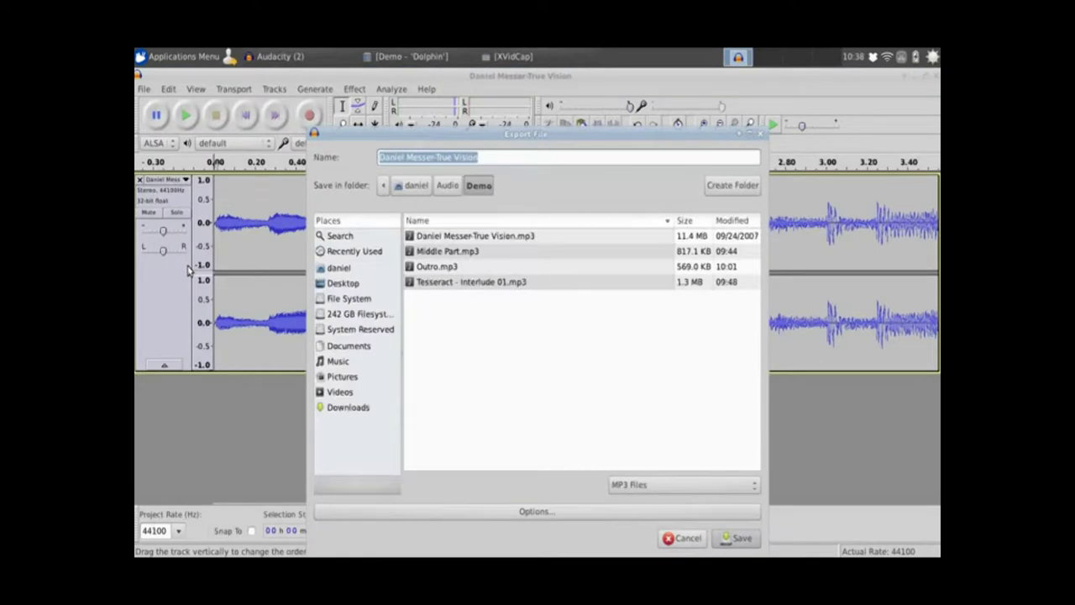
{"action": "left_click", "coordinate": [756, 487]}
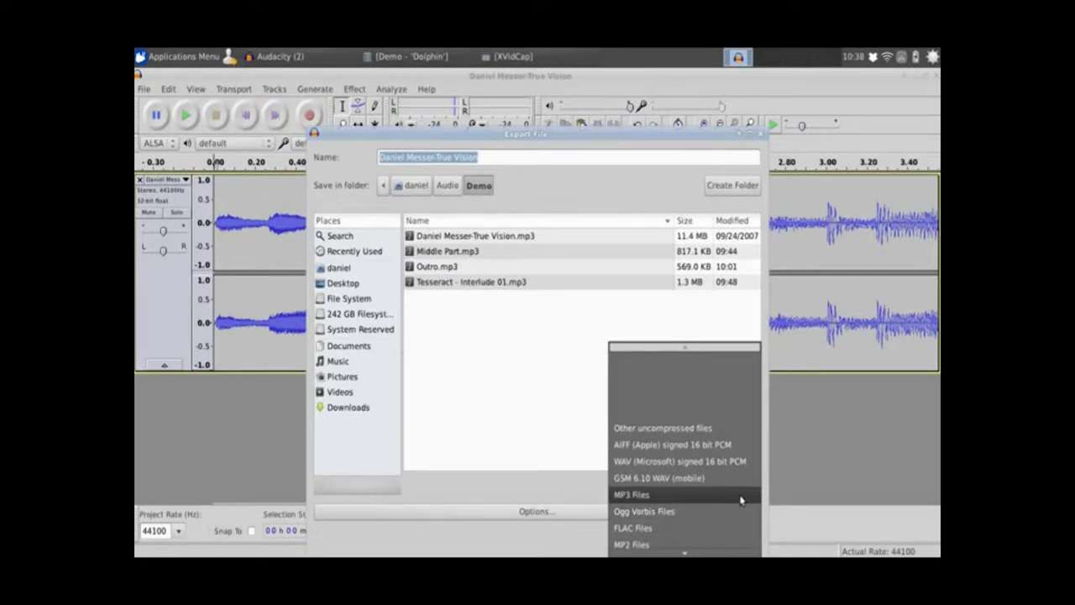
{"action": "left_click", "coordinate": [739, 501]}
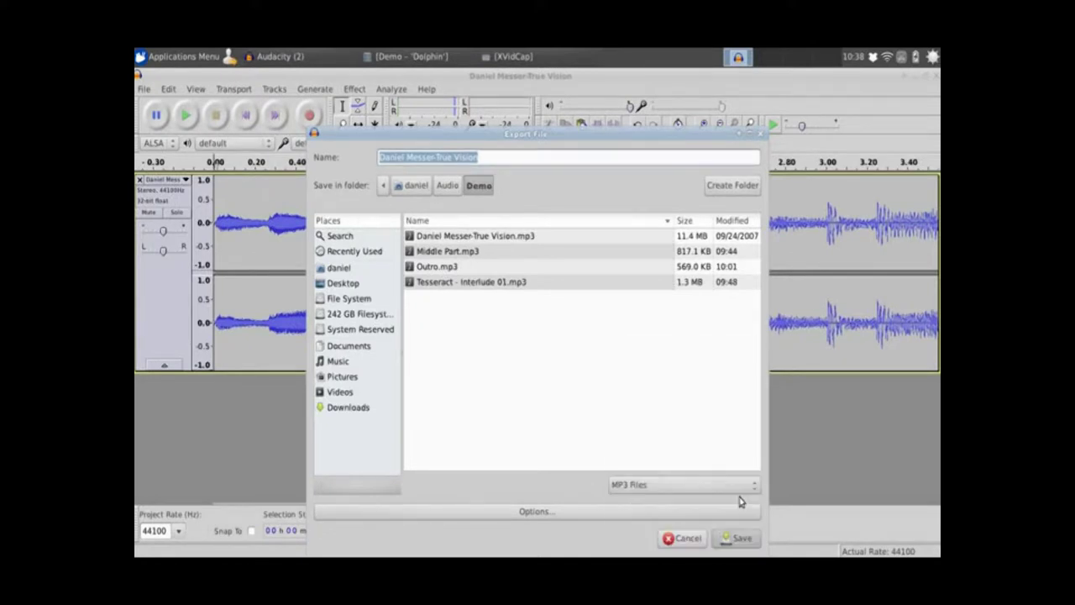
{"action": "left_click_drag", "start_coordinate": [534, 134], "coordinate": [531, 96]}
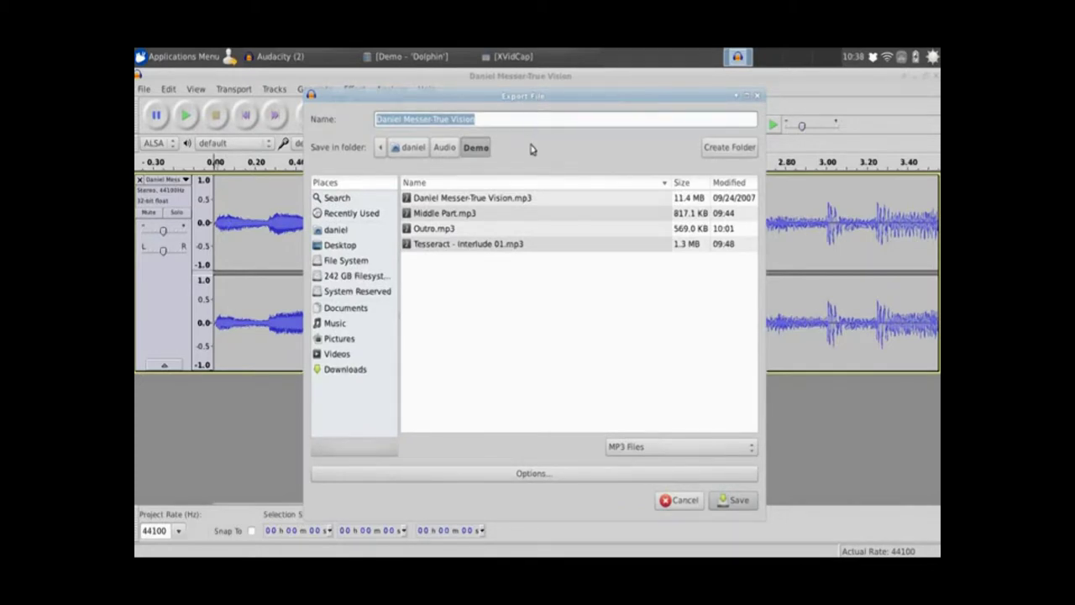
{"action": "type", "text": "True "}
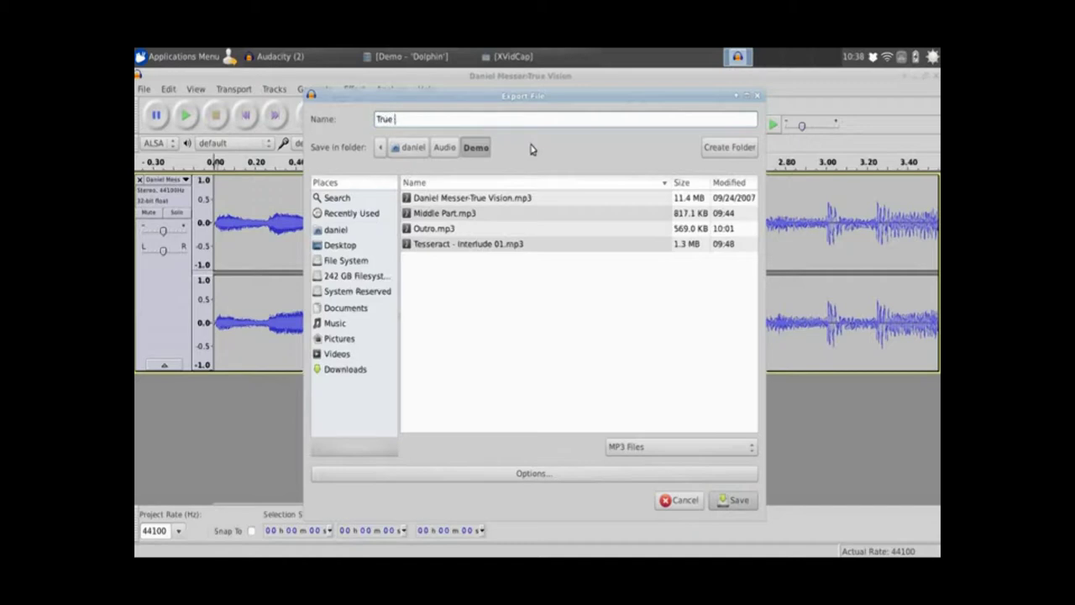
{"action": "type", "text": "Vision Bit"}
- Accept constant 256 kbps joint stereo as the MP3 options and save the export with the existing metadata
{"action": "left_click", "coordinate": [571, 474]}
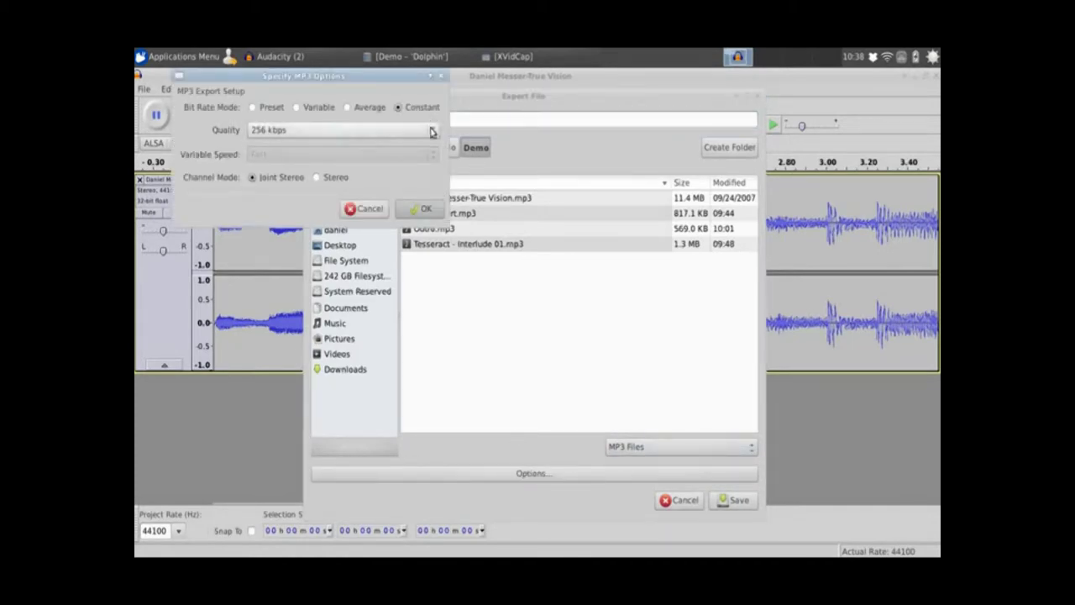
{"action": "left_click", "coordinate": [433, 131]}
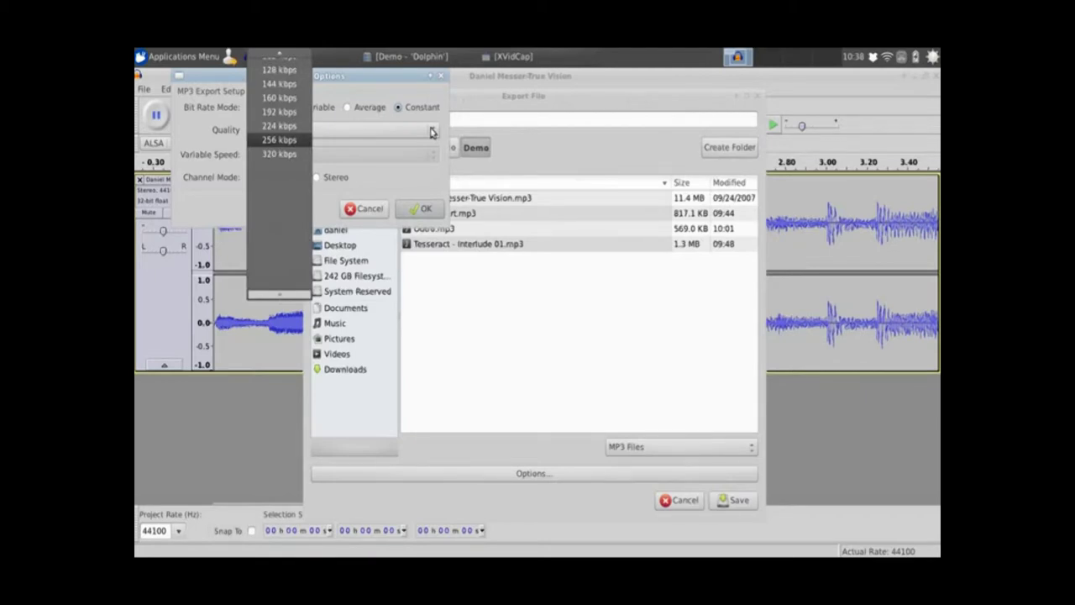
{"action": "left_click", "coordinate": [432, 132]}
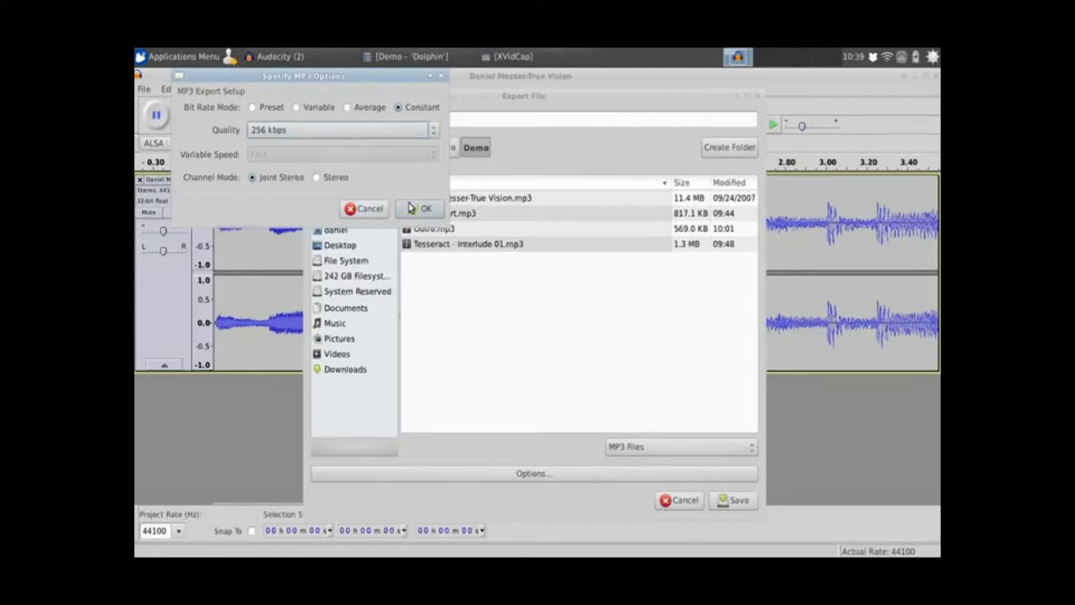
{"action": "left_click", "coordinate": [419, 210]}
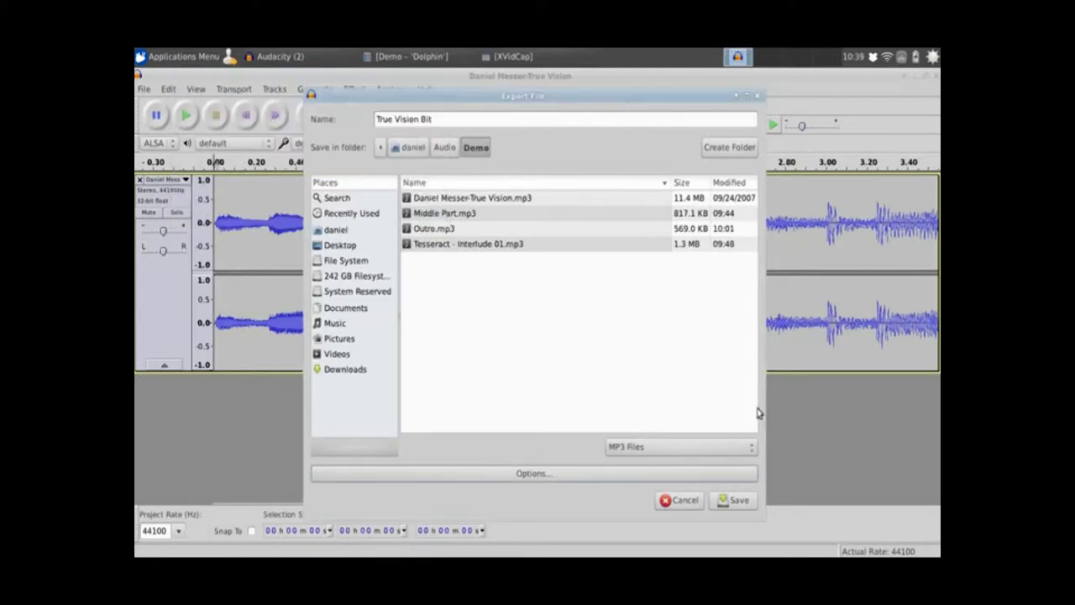
{"action": "left_click", "coordinate": [734, 500]}
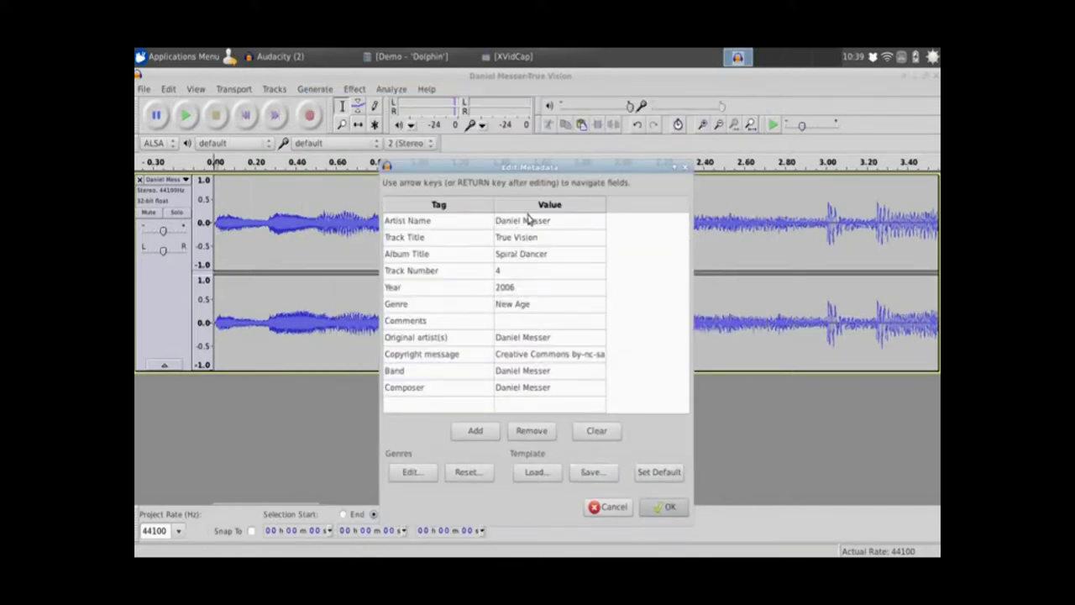
{"action": "left_click", "coordinate": [665, 507]}
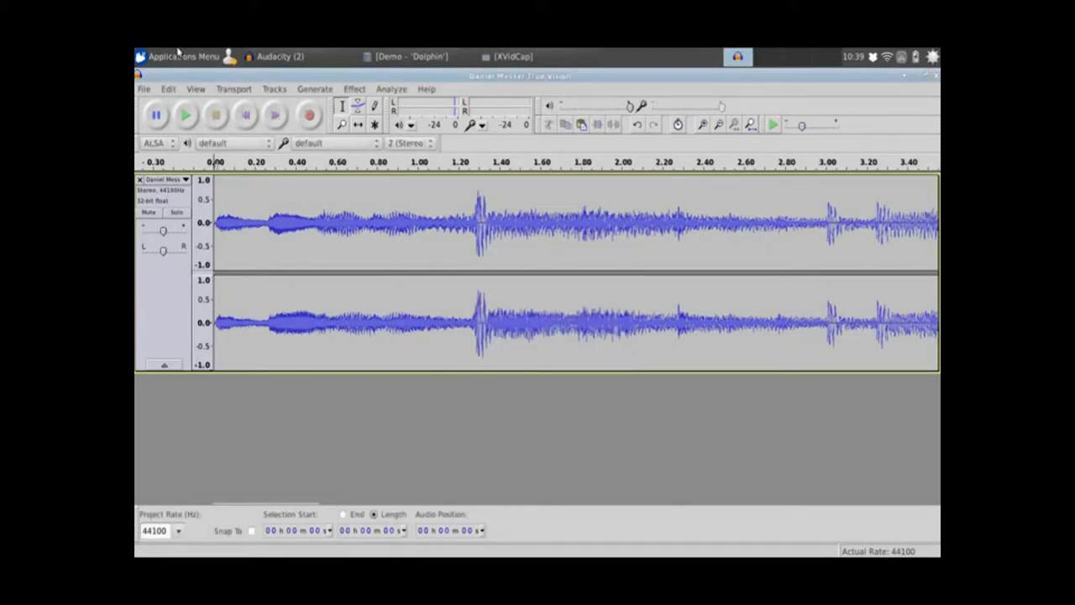
- Switch to Dolphin to check the exported True Vision Bit.mp3 in the Demo folder, and return to the song's Audacity window
{"action": "left_click", "coordinate": [412, 56]}
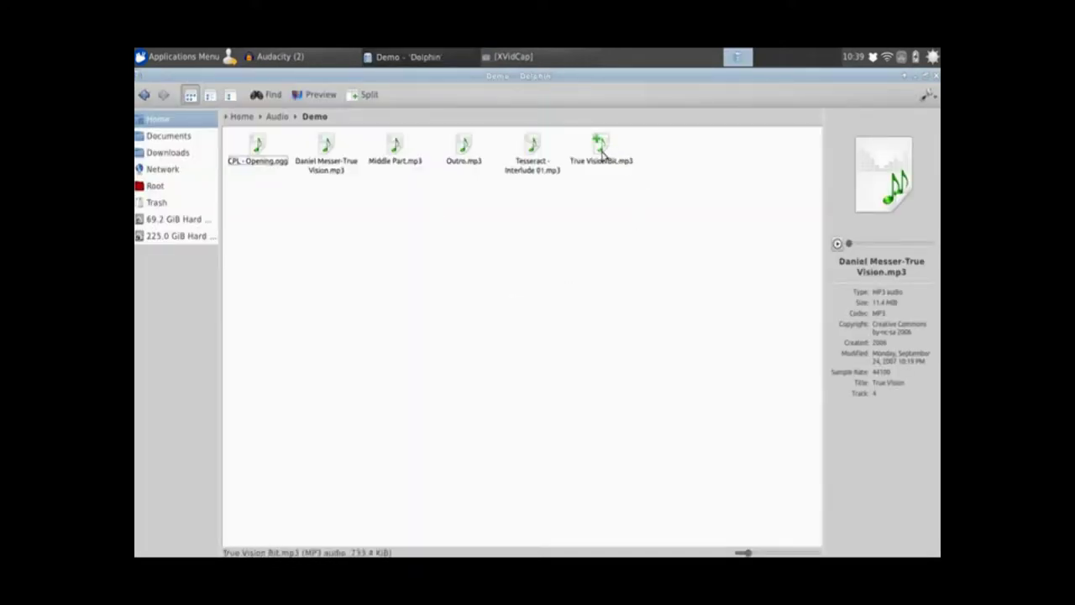
{"action": "left_click", "coordinate": [913, 77]}
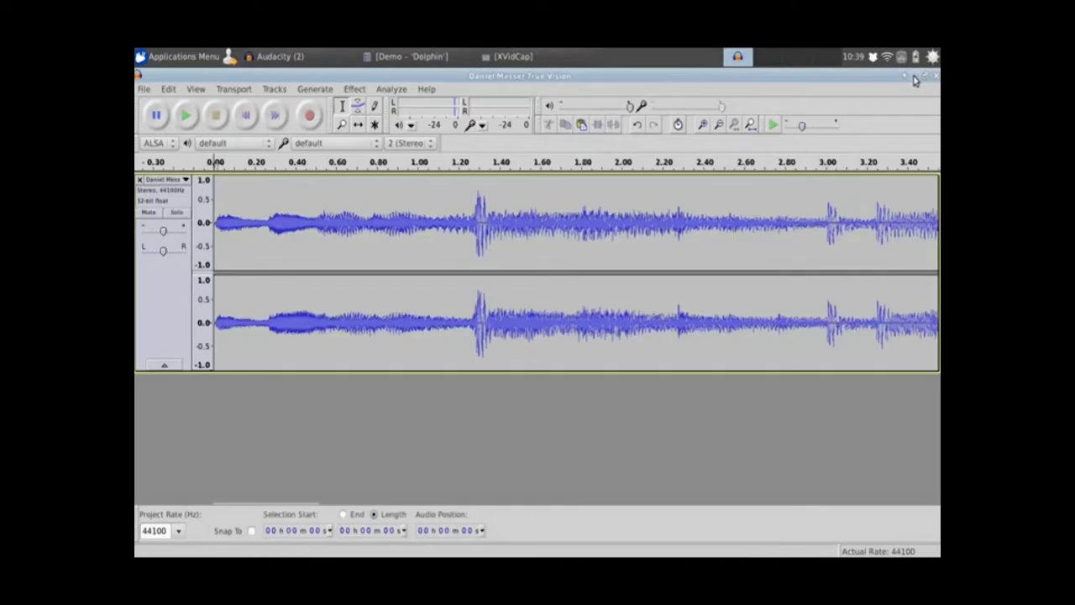
{"action": "left_click", "coordinate": [552, 58]}
{"action": "left_click", "coordinate": [403, 56]}
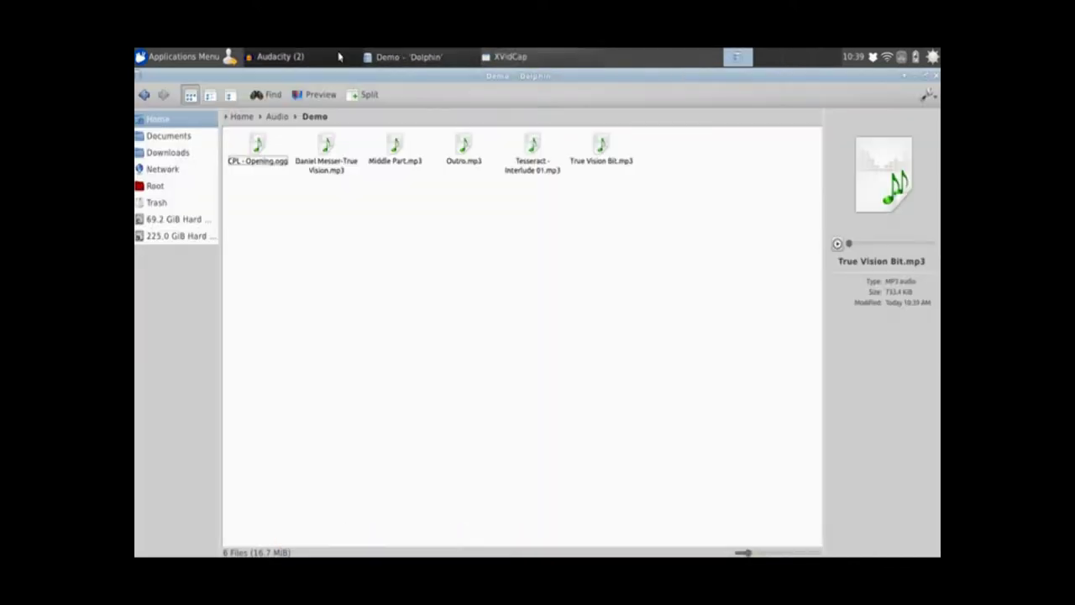
{"action": "left_click", "coordinate": [512, 57]}
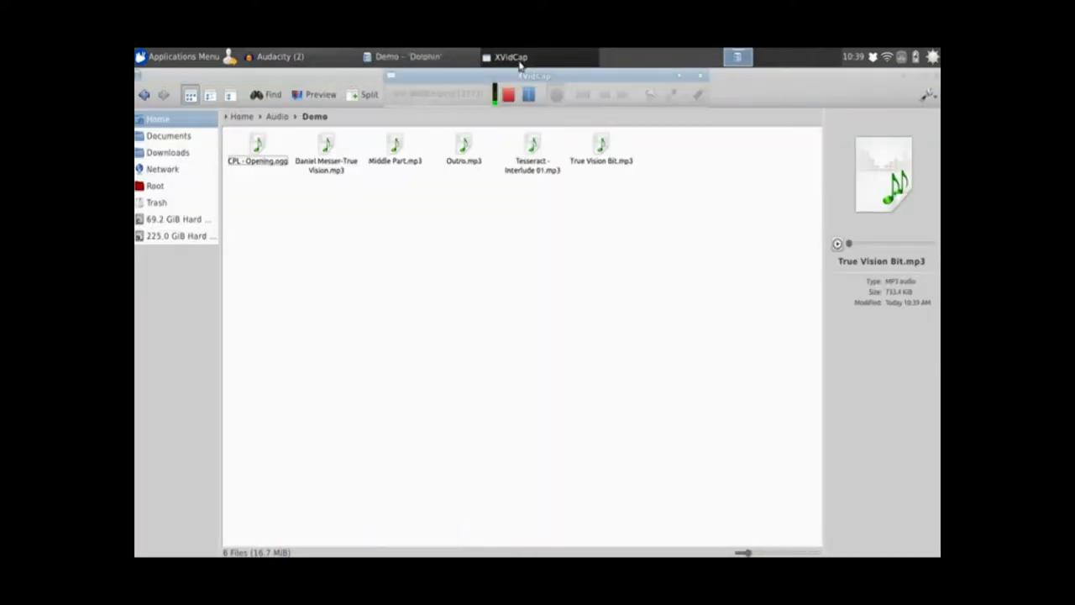
{"action": "left_click", "coordinate": [684, 76]}
{"action": "left_click", "coordinate": [292, 57]}
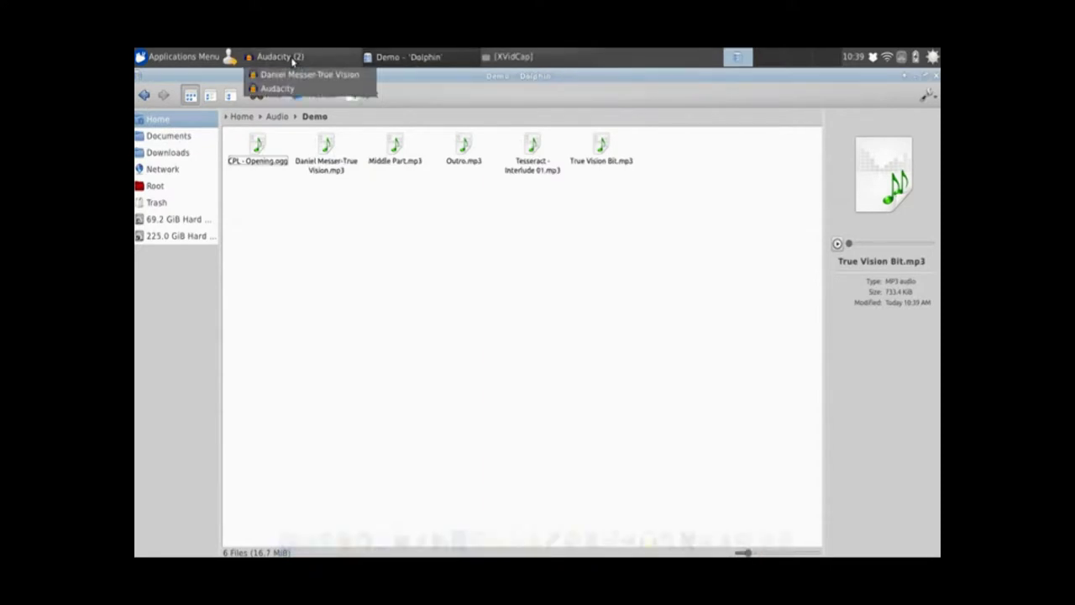
{"action": "left_click", "coordinate": [284, 77]}
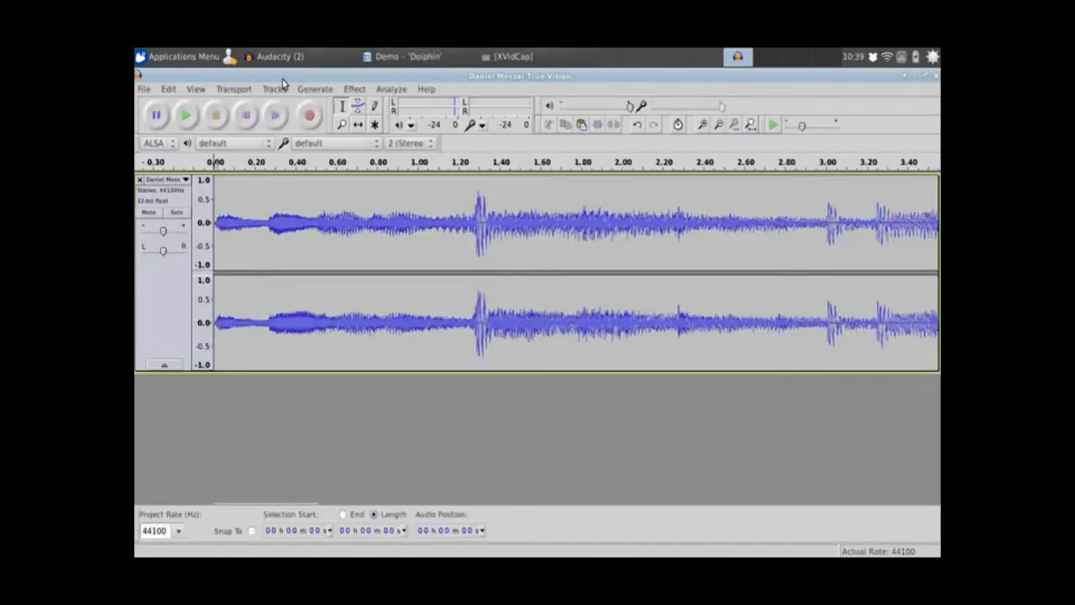
- Close the song project without saving its changes and bring up the remaining empty Audacity project
{"action": "left_click", "coordinate": [935, 75]}
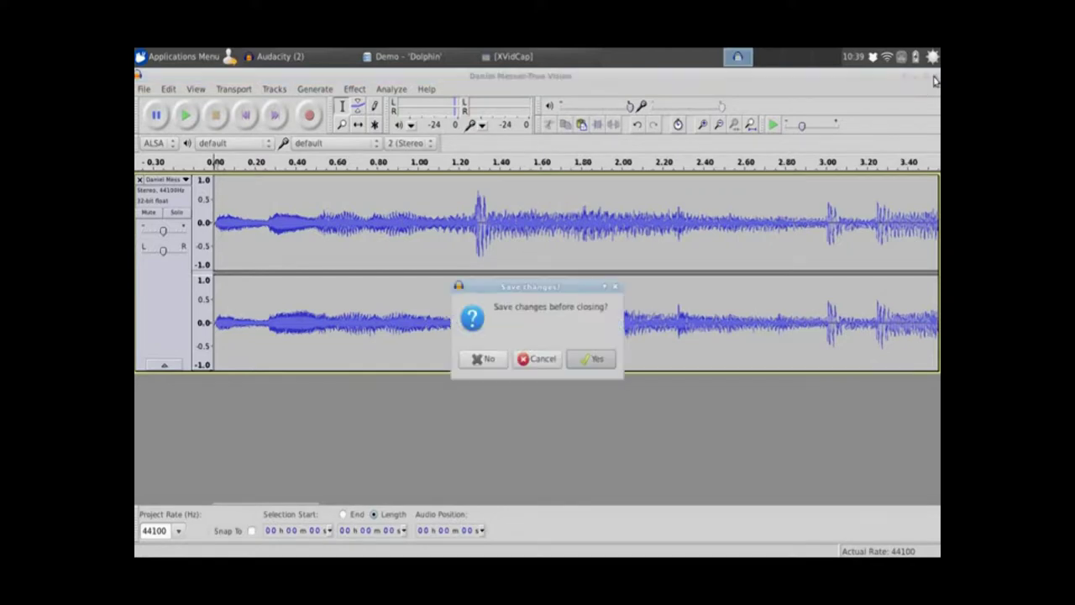
{"action": "left_click", "coordinate": [474, 360]}
{"action": "left_click", "coordinate": [267, 57]}
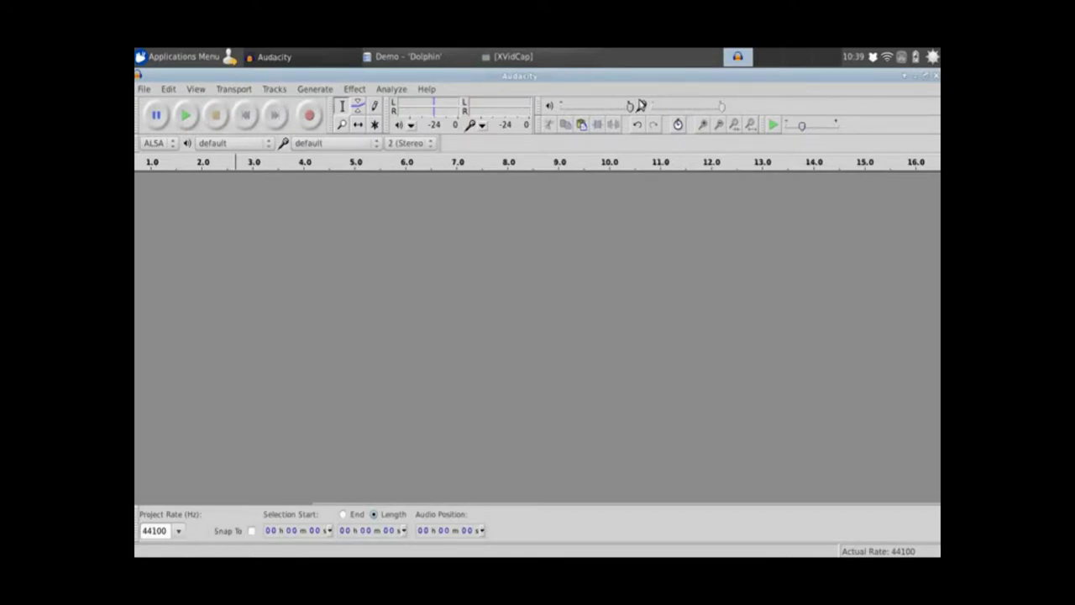
{"action": "left_click", "coordinate": [405, 56]}
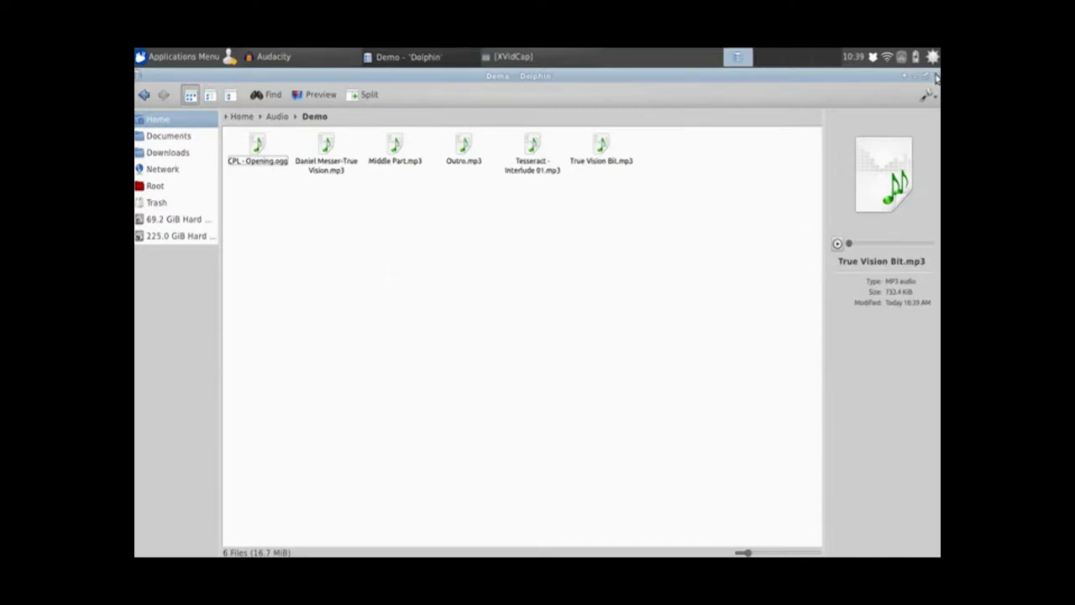
{"action": "left_click", "coordinate": [302, 57]}
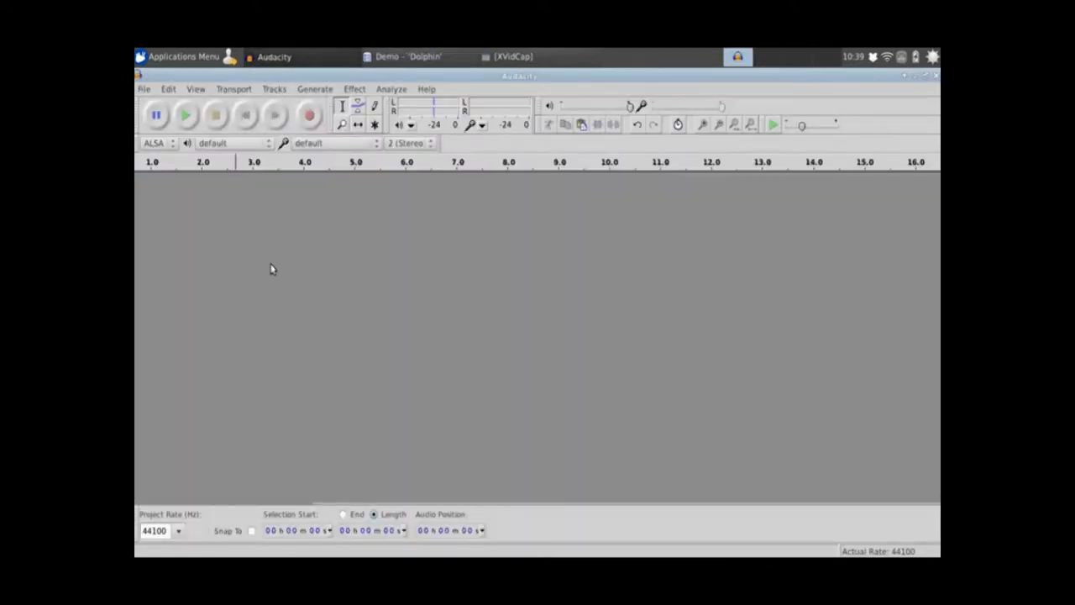
- Record about 30 seconds of speech as a new stereo track and return the cursor to its start
{"action": "left_click", "coordinate": [309, 119]}
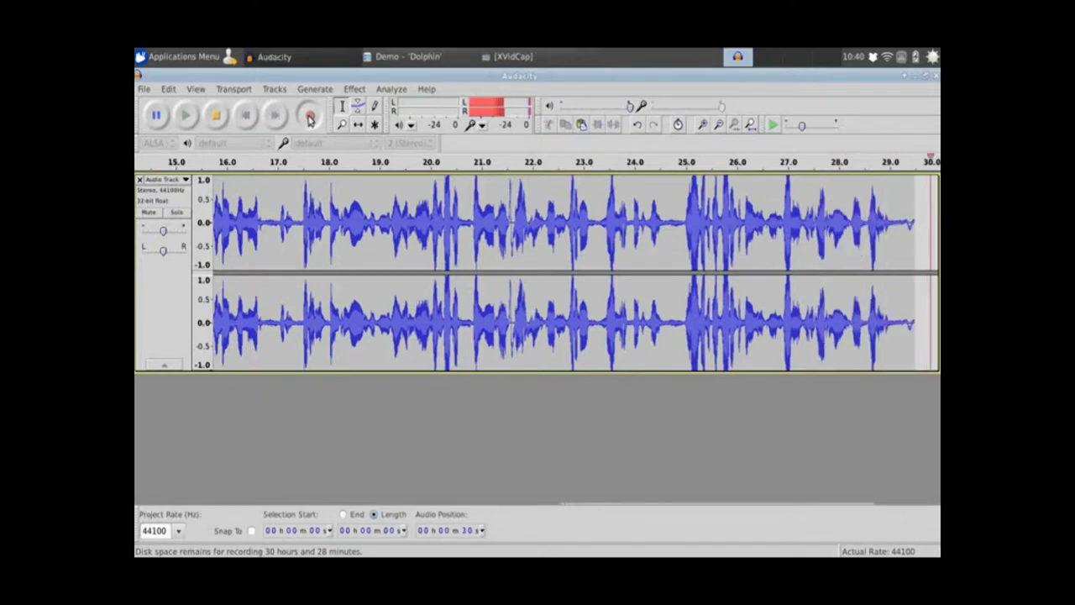
{"action": "key", "text": "space"}
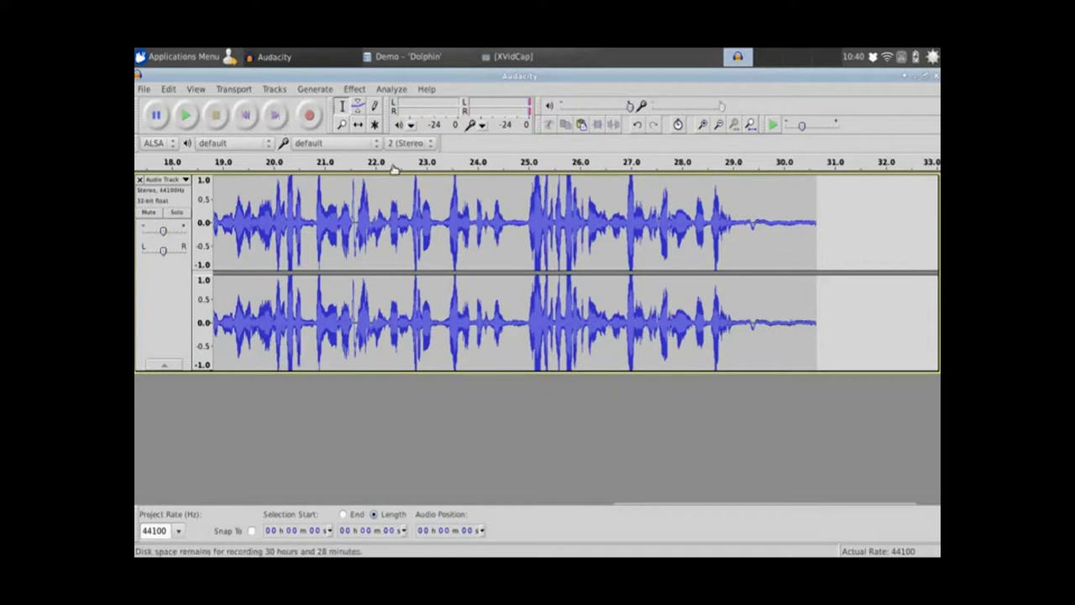
{"action": "key", "text": "Home"}
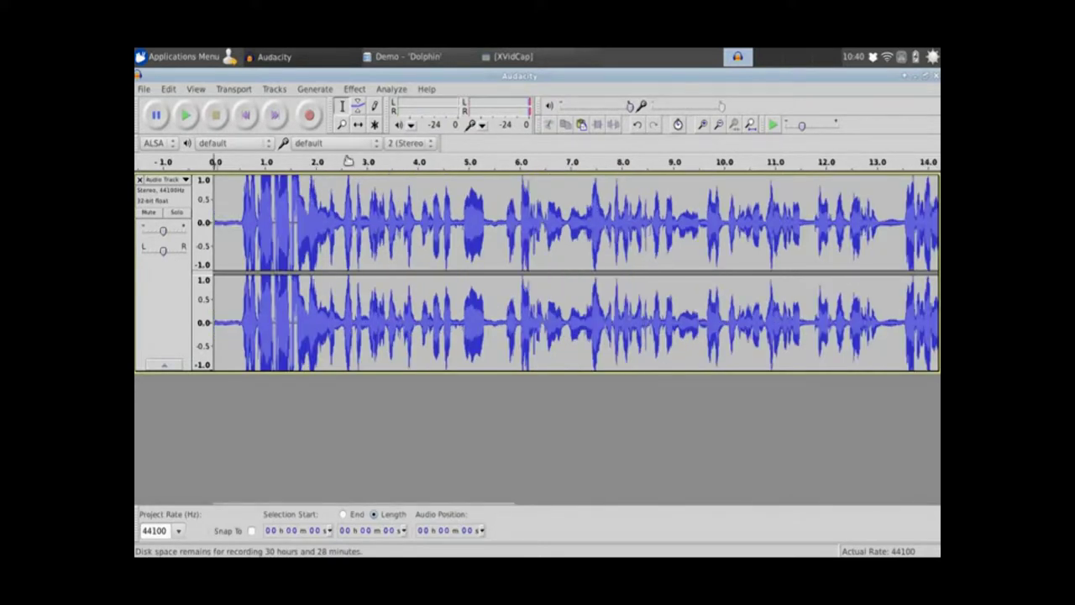
- Play the recording twice from its beginning to judge its sound, stopping playback each time
{"action": "left_click", "coordinate": [198, 116]}
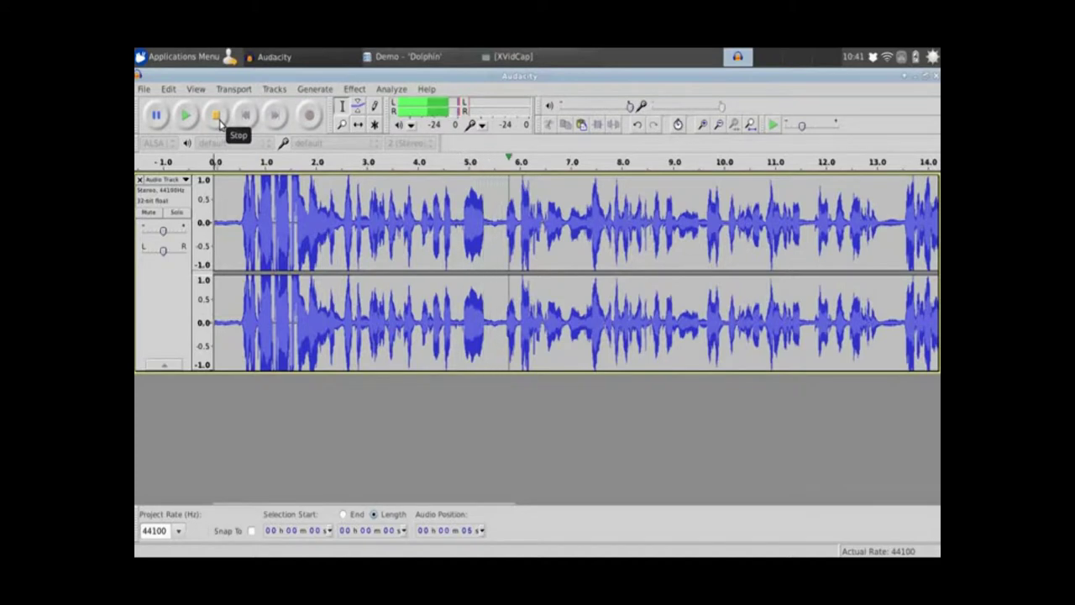
{"action": "left_click", "coordinate": [219, 123]}
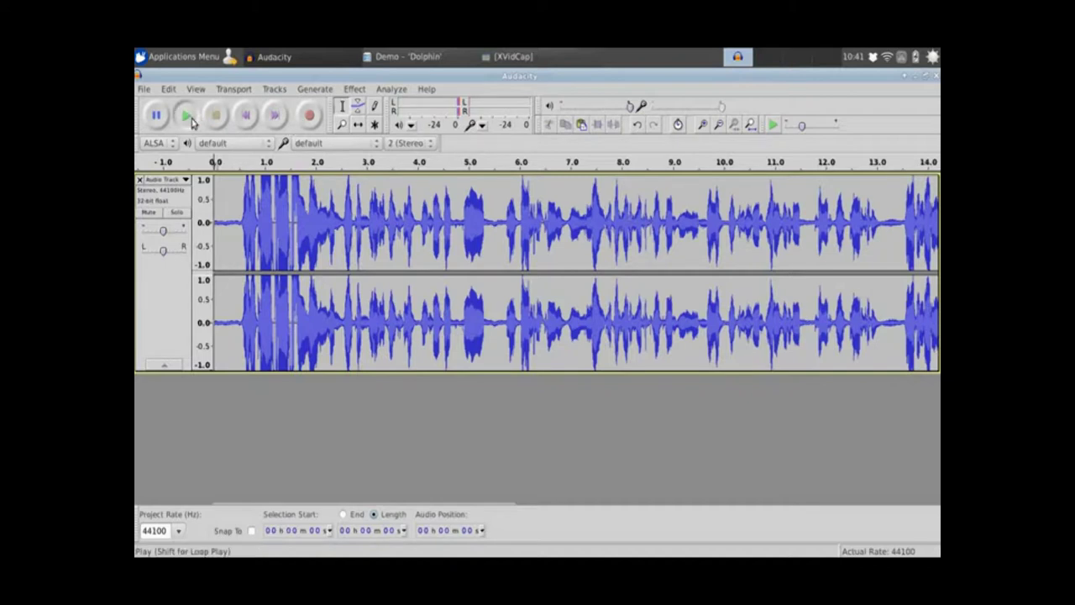
{"action": "left_click", "coordinate": [186, 115]}
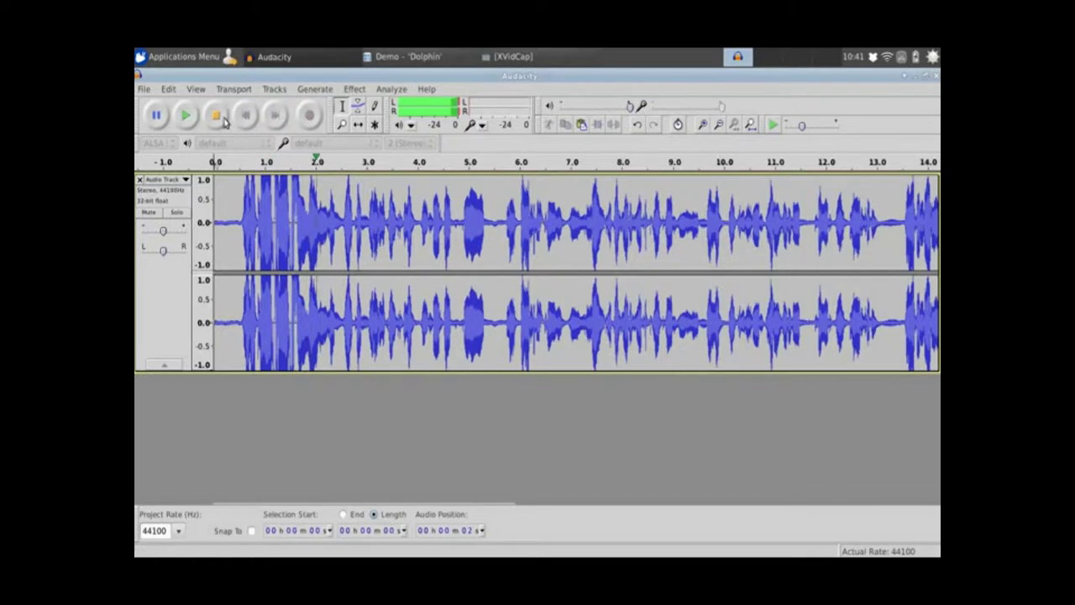
{"action": "left_click", "coordinate": [217, 116]}
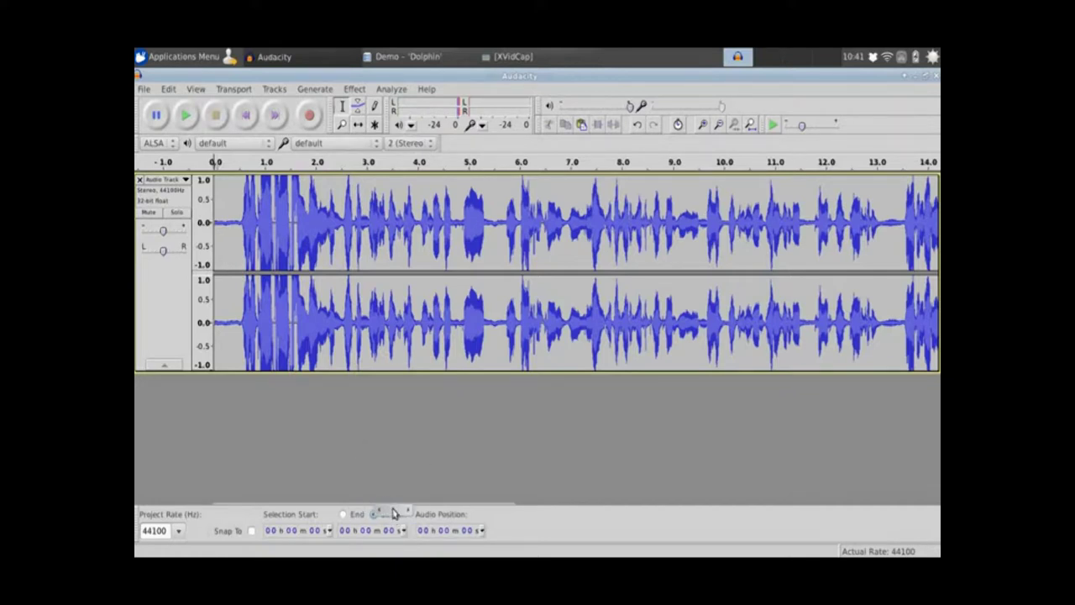
- Select the speech-free tail of the recording from about 29.2 to 30.8 seconds and listen to it
{"action": "left_click_drag", "start_coordinate": [394, 513], "coordinate": [860, 522]}
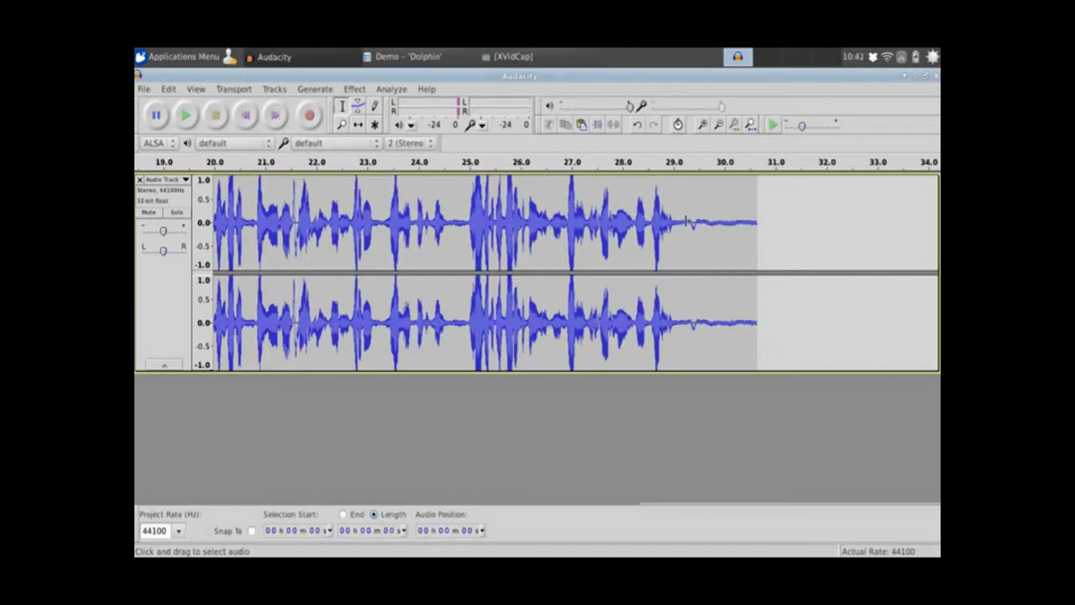
{"action": "left_click_drag", "start_coordinate": [686, 225], "coordinate": [766, 224]}
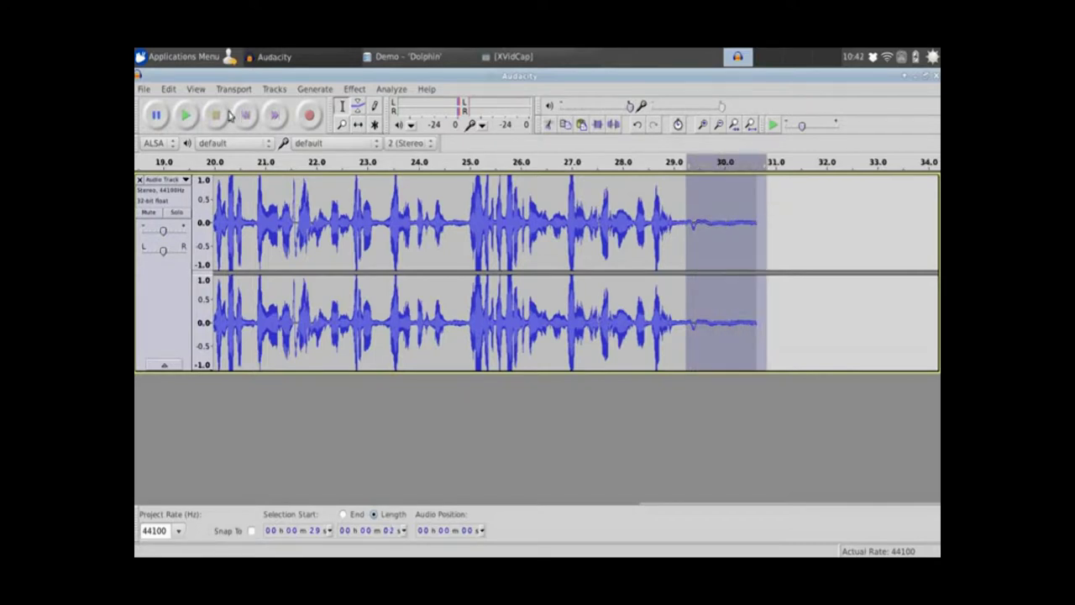
{"action": "left_click", "coordinate": [191, 116]}
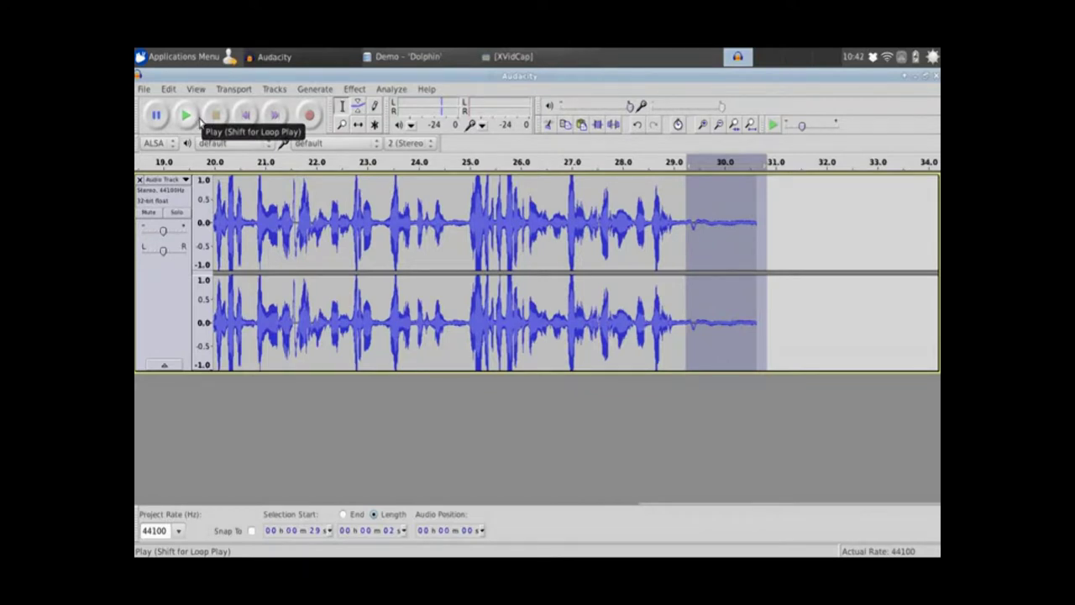
{"action": "left_click", "coordinate": [351, 90]}
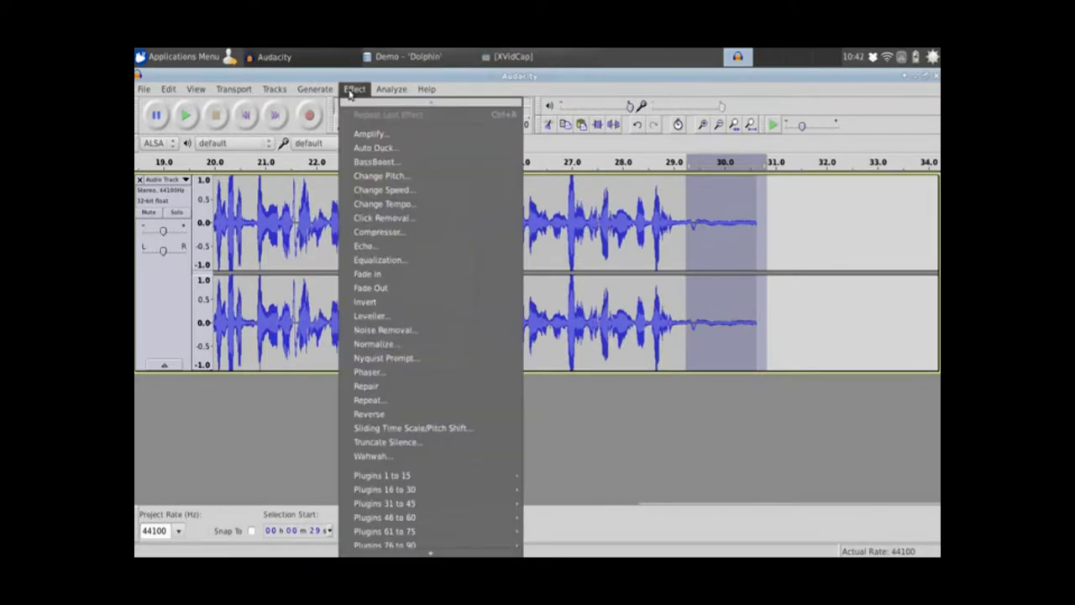
{"action": "scroll", "coordinate": [448, 444], "scroll_direction": "down", "scroll_amount": 2}
{"action": "mouse_move", "coordinate": [449, 449]}
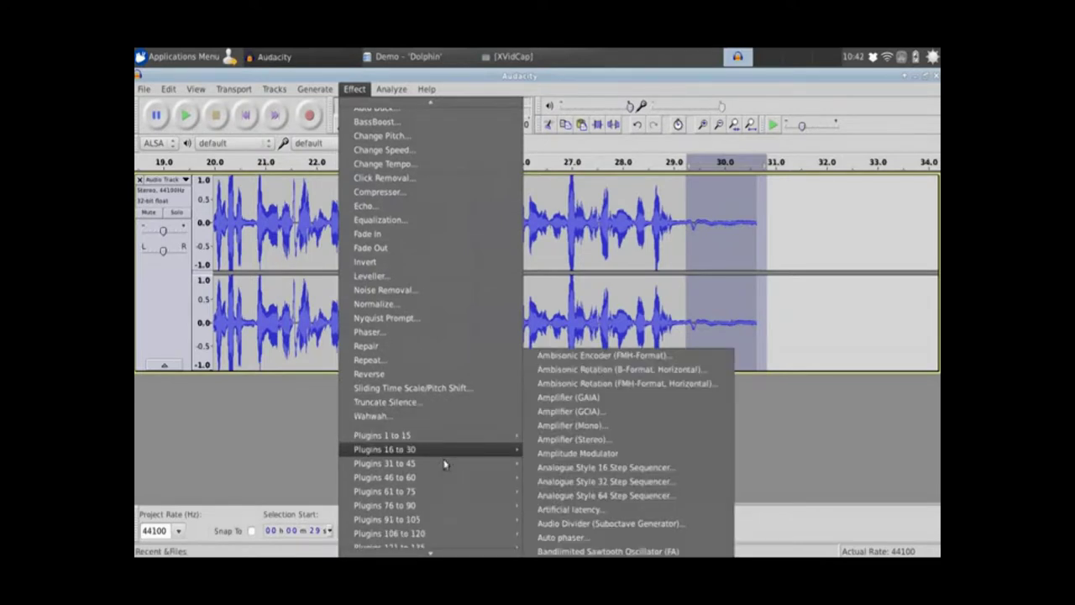
{"action": "mouse_move", "coordinate": [434, 546]}
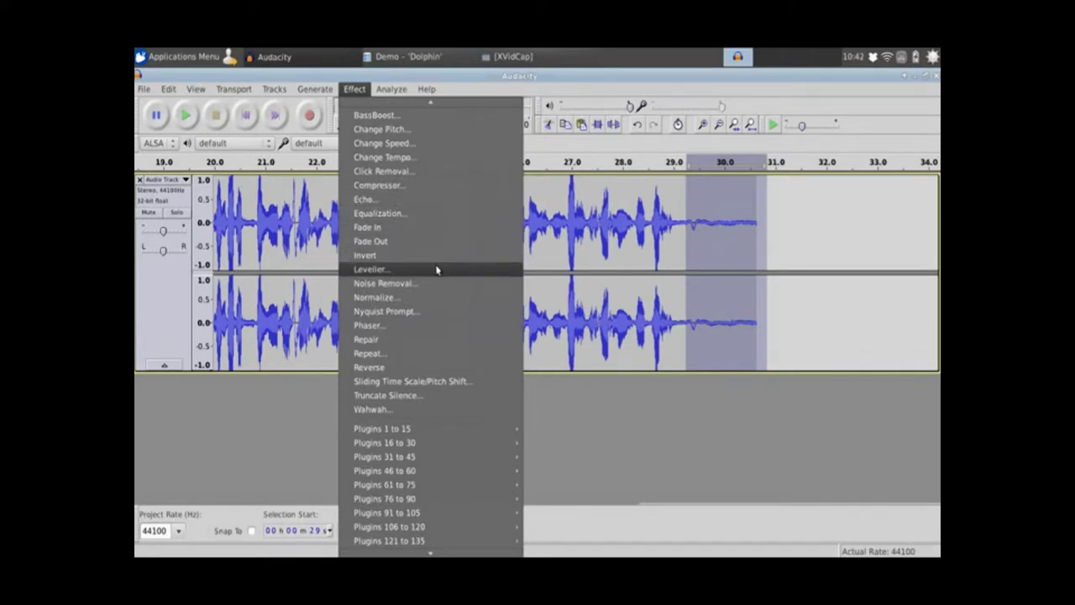
{"action": "scroll", "coordinate": [436, 269], "scroll_direction": "up", "scroll_amount": 3}
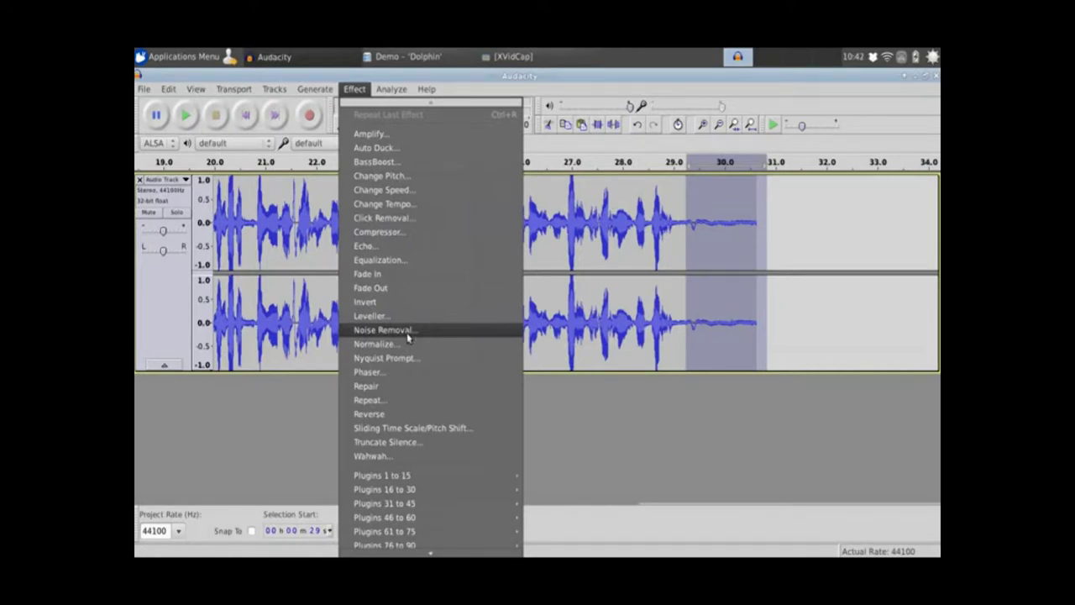
{"action": "left_click", "coordinate": [532, 79]}
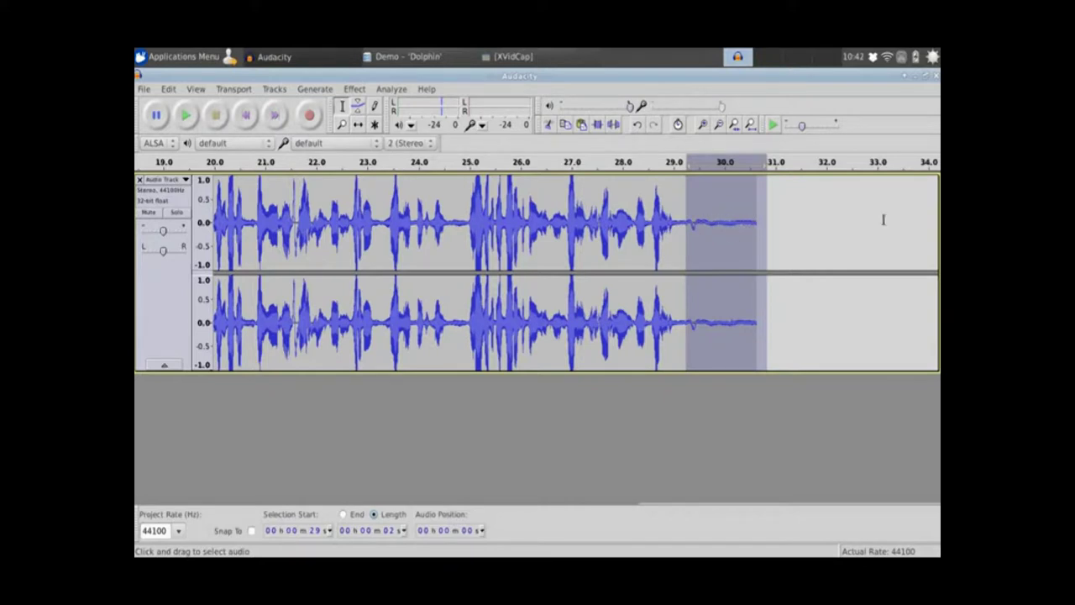
- Capture a noise profile from the selected speech-free tail with Noise Removal
{"action": "left_click", "coordinate": [353, 88]}
{"action": "left_click", "coordinate": [385, 330]}
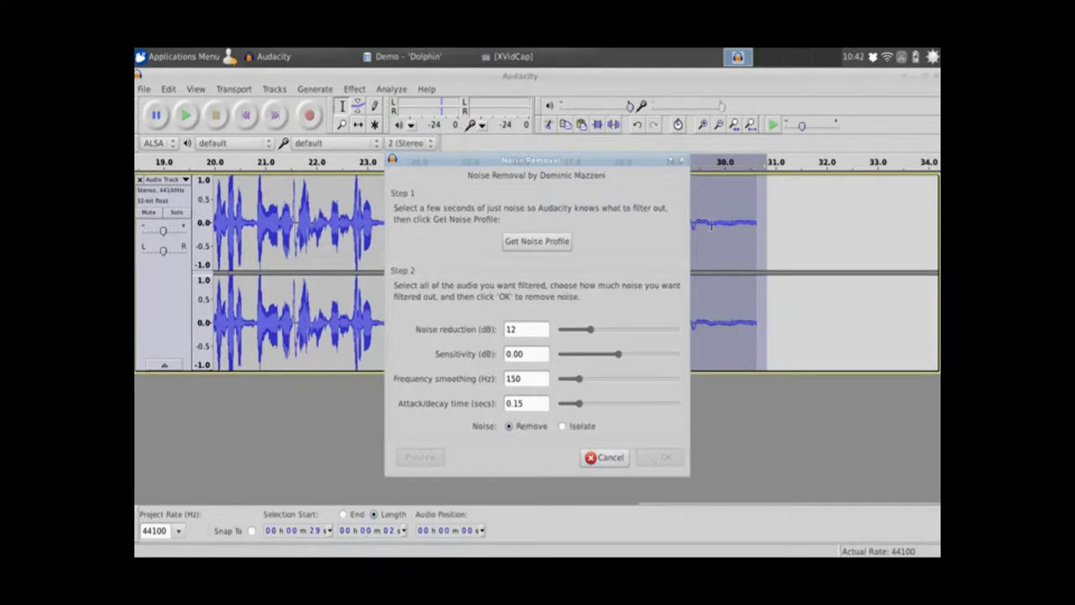
{"action": "left_click", "coordinate": [526, 242]}
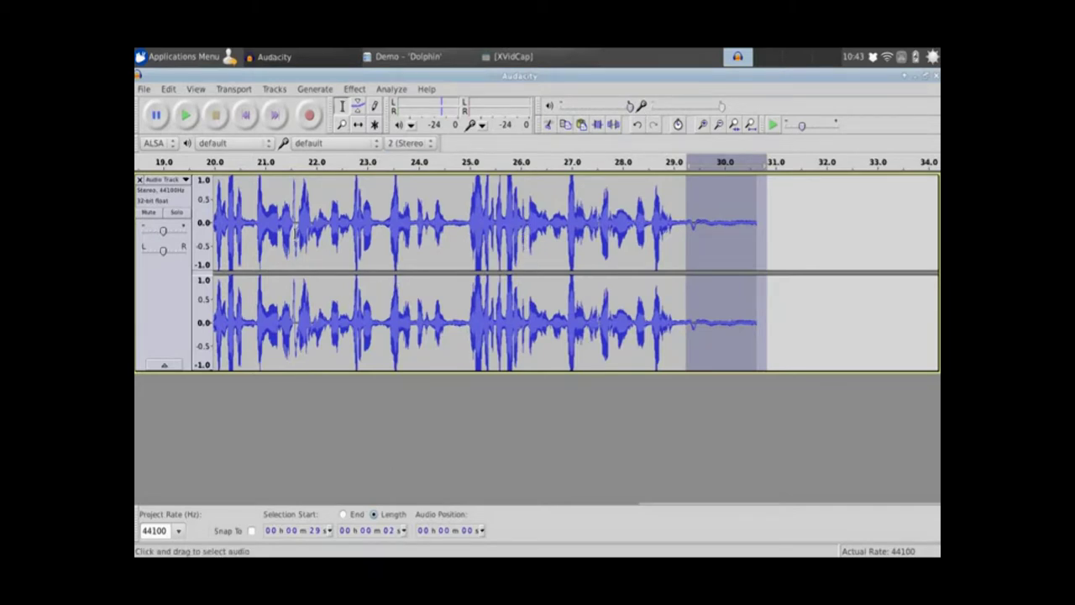
- Select the whole voice track and apply Noise Removal with 12 dB noise reduction, keeping the noise option on Remove
{"action": "left_click", "coordinate": [141, 209]}
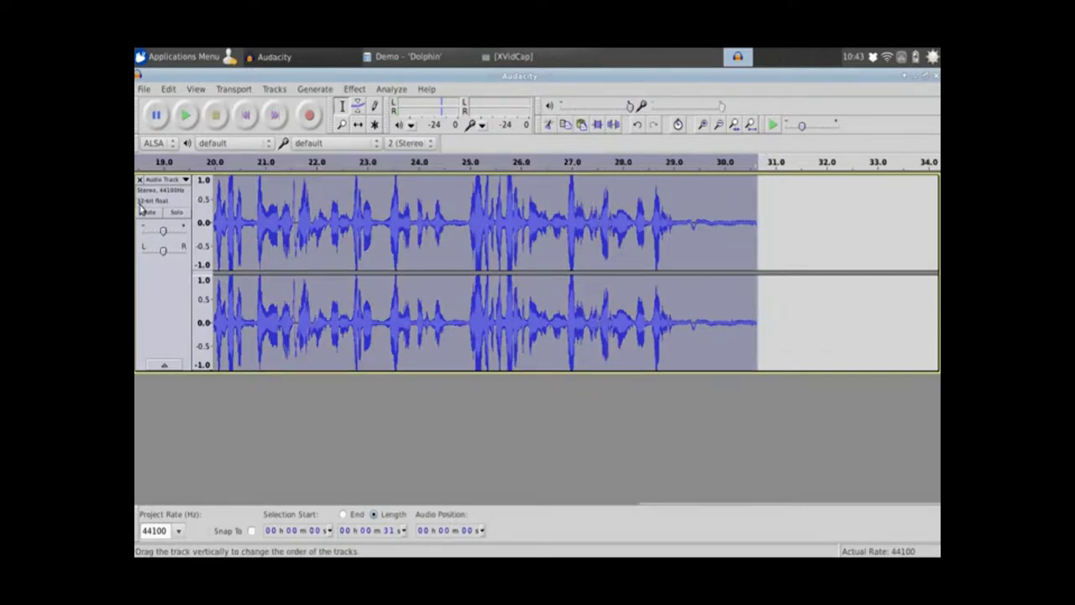
{"action": "left_click", "coordinate": [356, 90]}
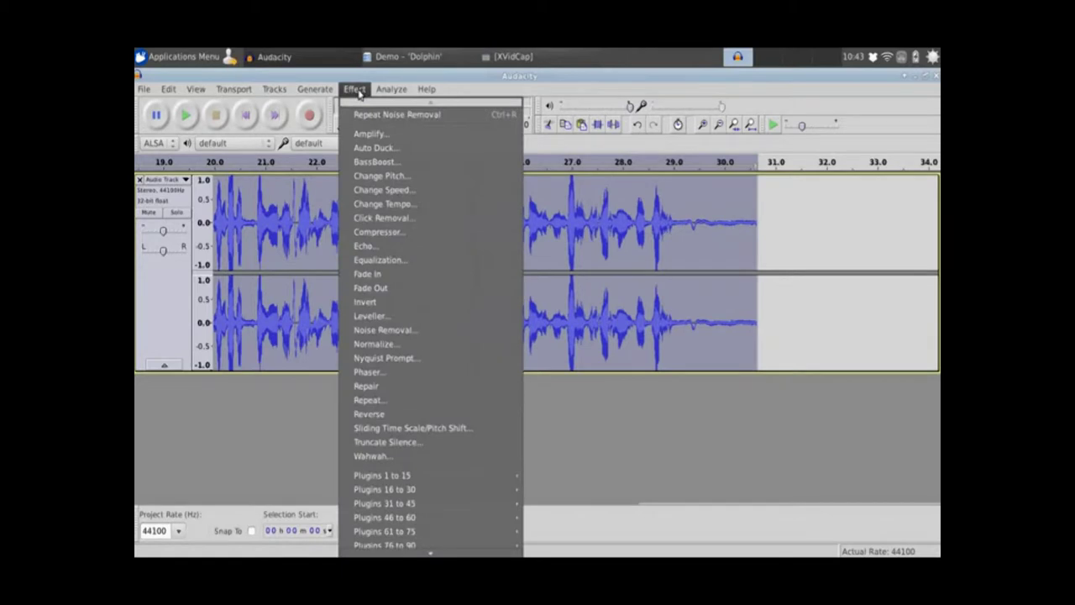
{"action": "left_click", "coordinate": [391, 331]}
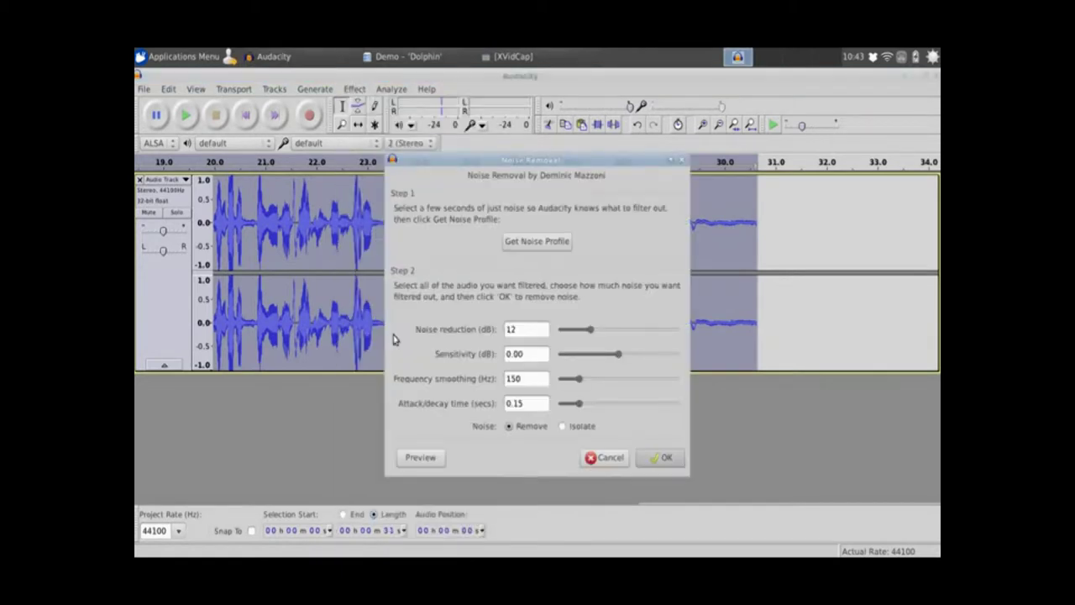
{"action": "left_click", "coordinate": [665, 458]}
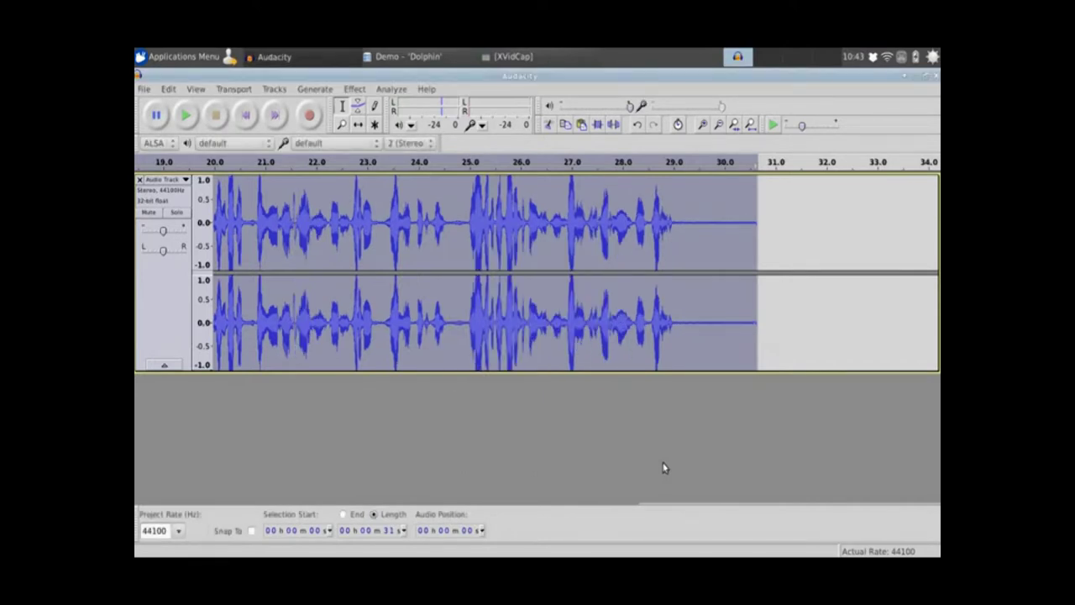
- Select the quiet tail from about 29.1 to 30.6 seconds and listen to it
{"action": "left_click", "coordinate": [679, 223]}
{"action": "left_click_drag", "start_coordinate": [679, 223], "coordinate": [753, 221]}
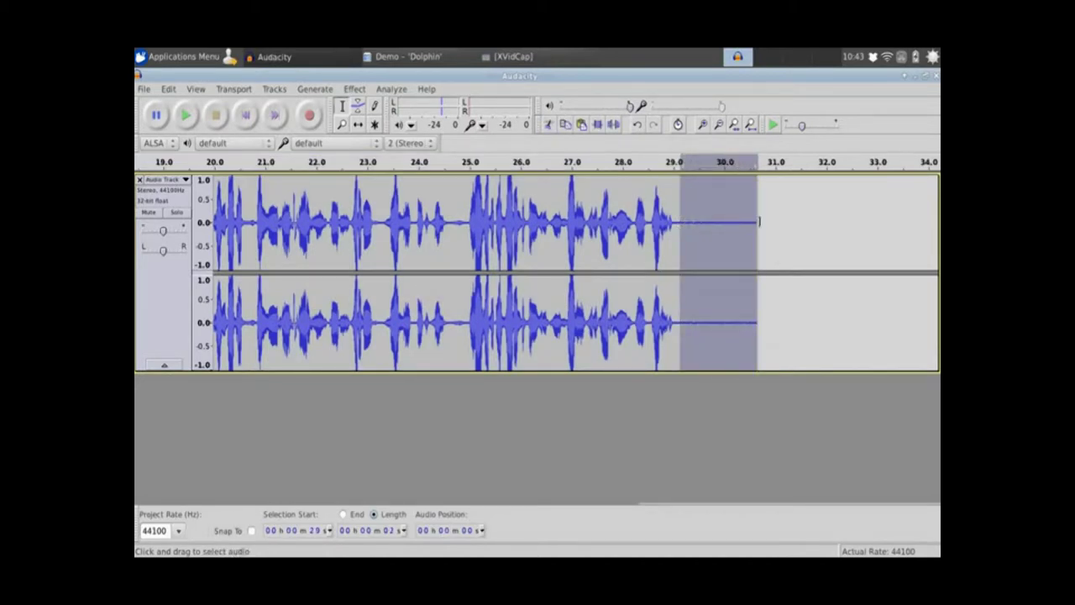
{"action": "left_click", "coordinate": [198, 120]}
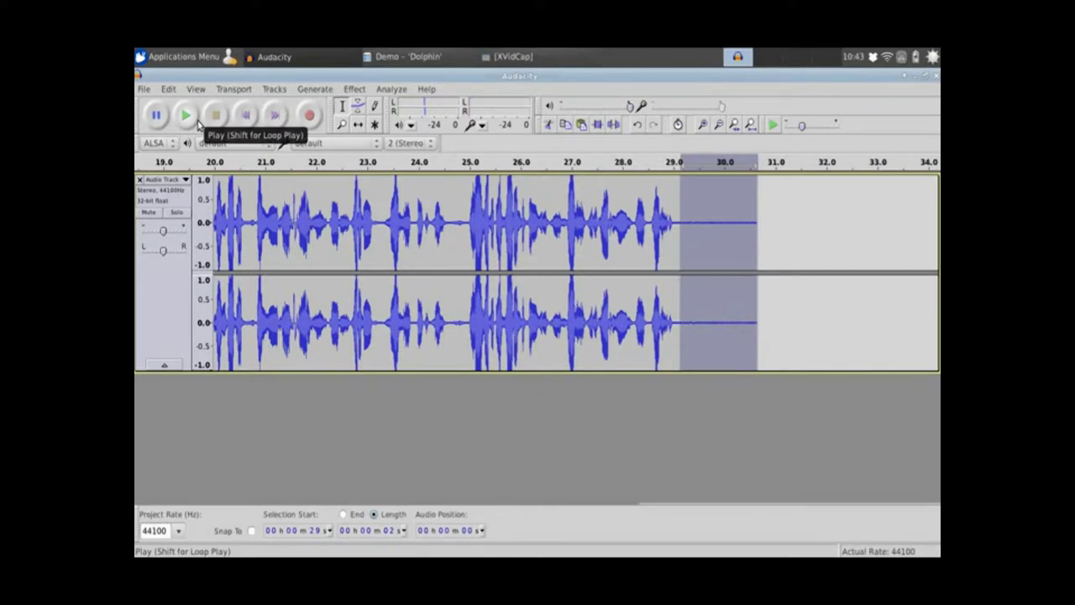
- Play the cleaned recording from its beginning to judge the noise removal, and stop the playback
{"action": "key", "text": "Home"}
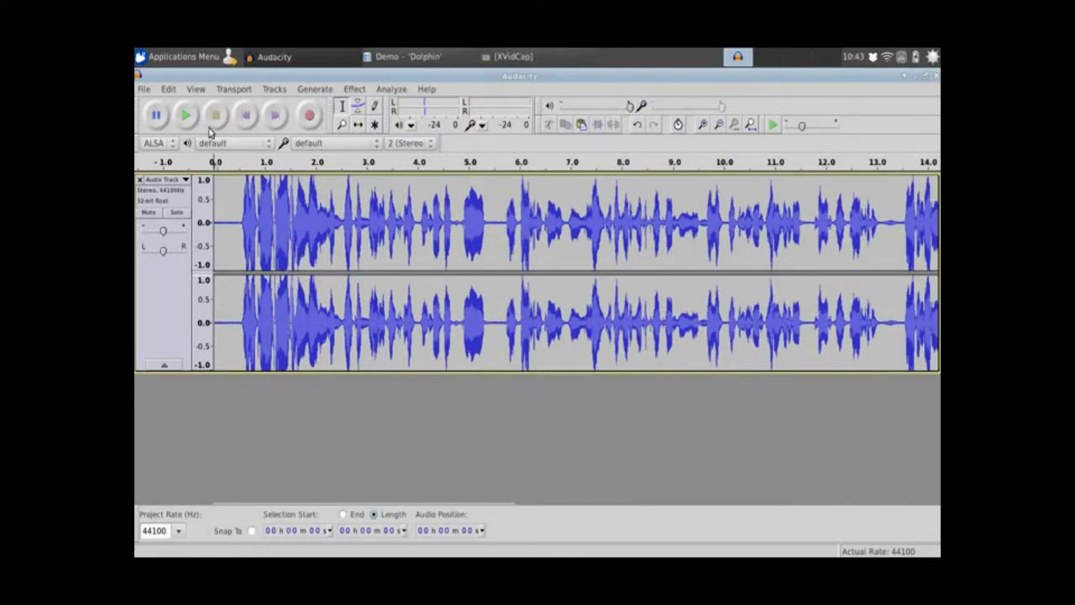
{"action": "left_click", "coordinate": [182, 116]}
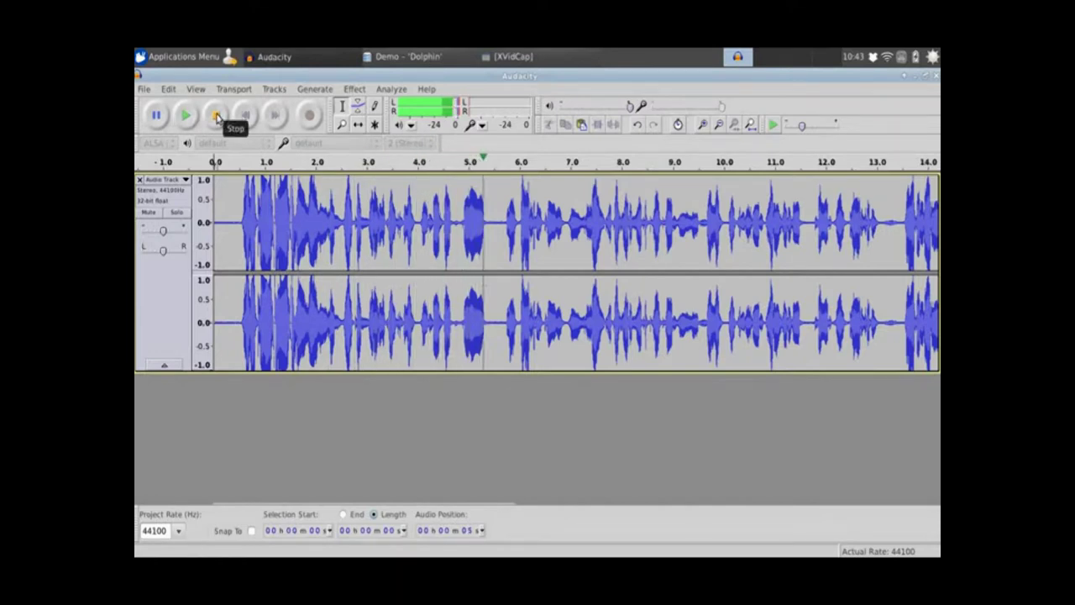
{"action": "left_click", "coordinate": [217, 116]}
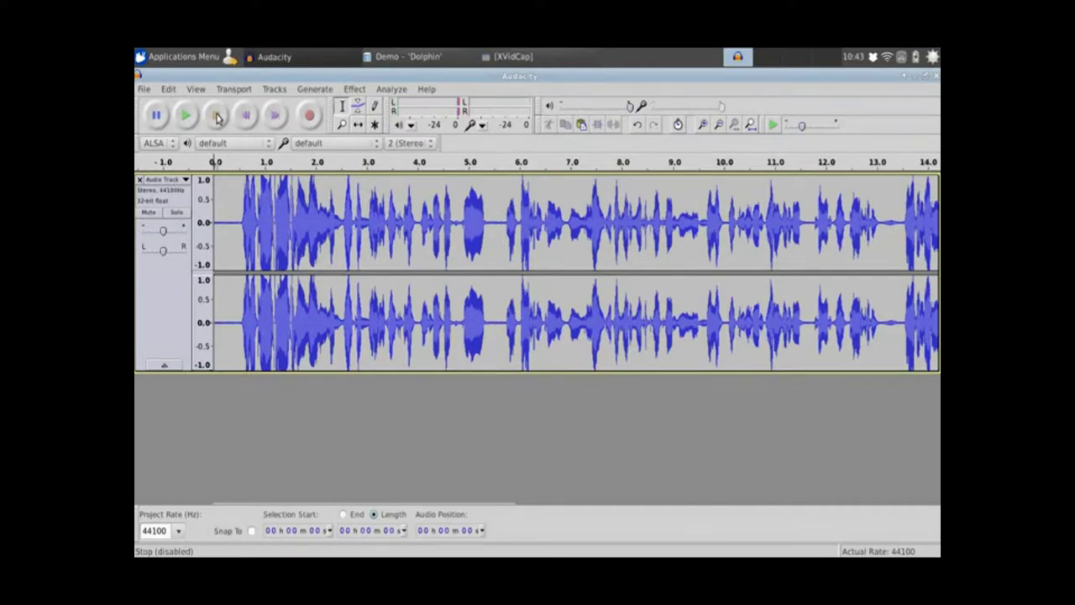
- Export the voice recording to the Demo folder as an MP3 file named Intro, leaving the metadata blank
{"action": "left_click", "coordinate": [146, 90]}
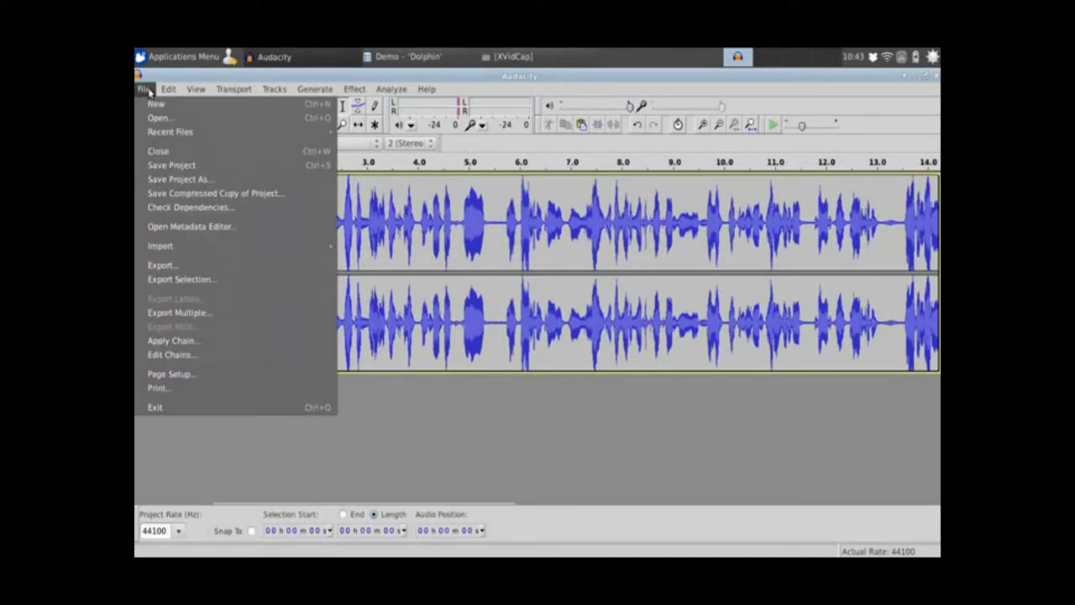
{"action": "left_click", "coordinate": [161, 264]}
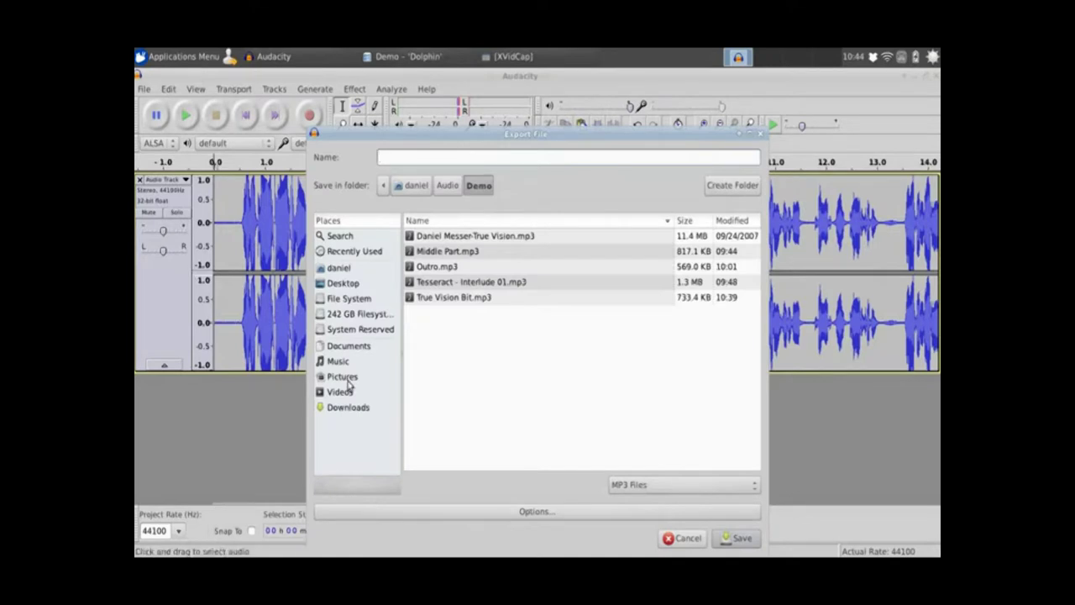
{"action": "type", "text": "Intro"}
{"action": "left_click", "coordinate": [737, 545]}
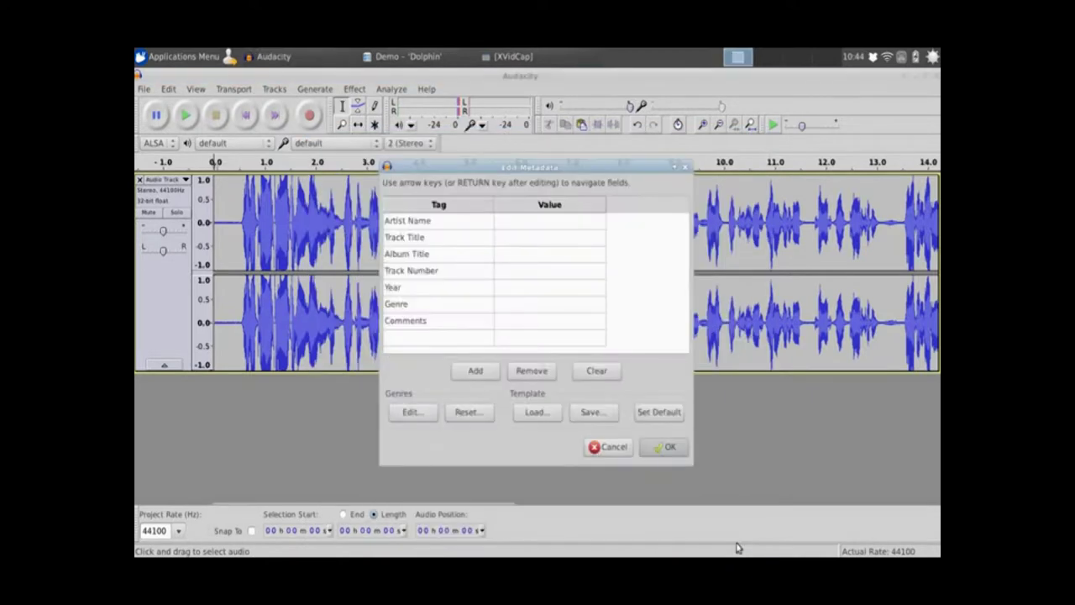
{"action": "left_click", "coordinate": [676, 454]}
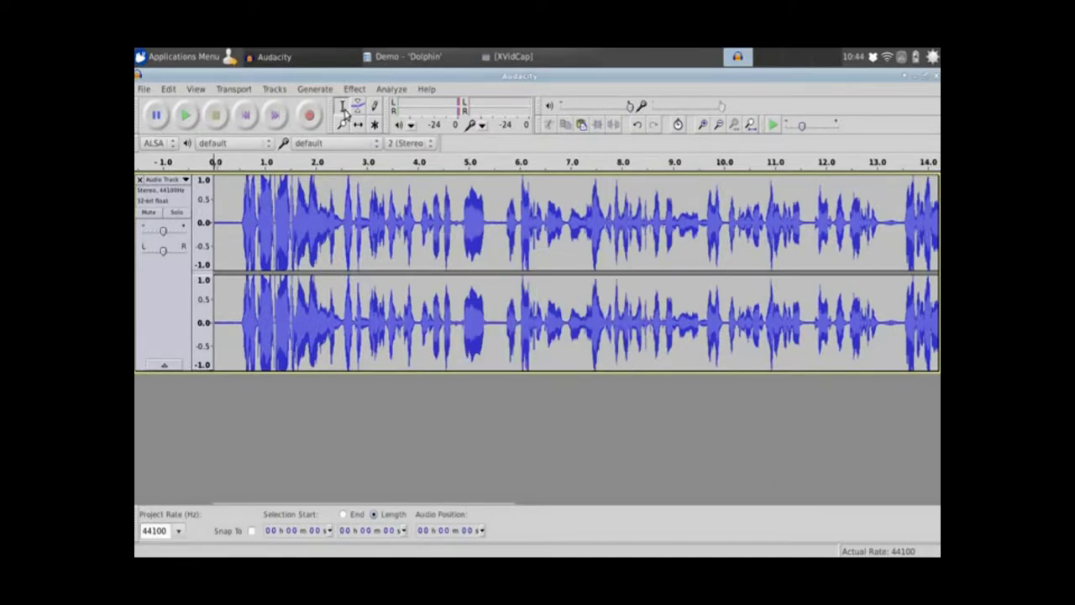
- Remove the exported voice track from the project
{"action": "left_click", "coordinate": [144, 89]}
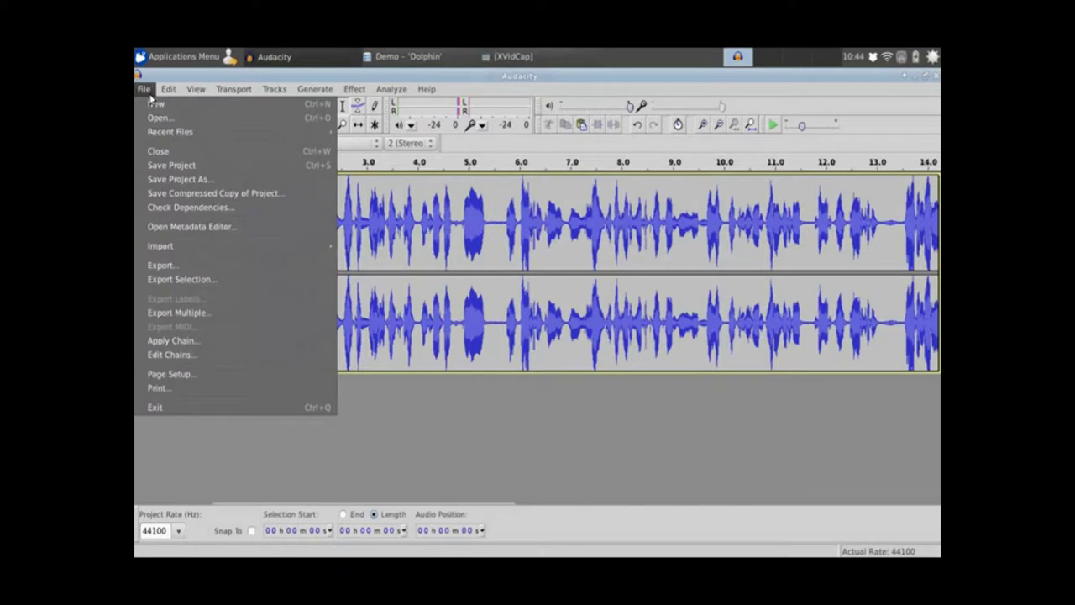
{"action": "left_click", "coordinate": [439, 394]}
{"action": "left_click", "coordinate": [140, 181]}
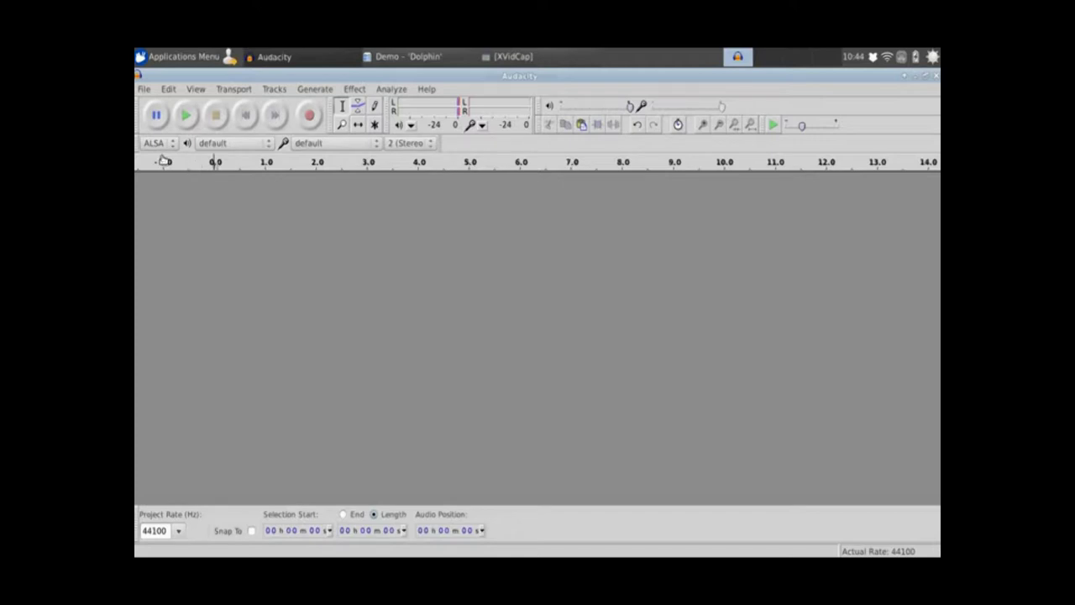
- Open the music file CPL - Opening.ogg from the Demo folder
{"action": "left_click", "coordinate": [144, 91]}
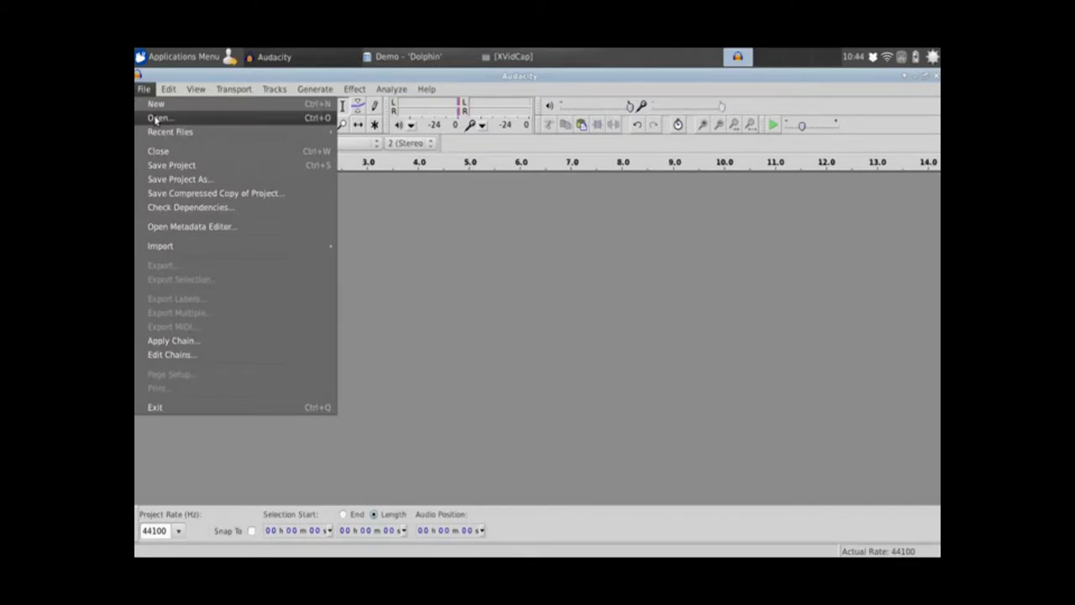
{"action": "left_click", "coordinate": [157, 118]}
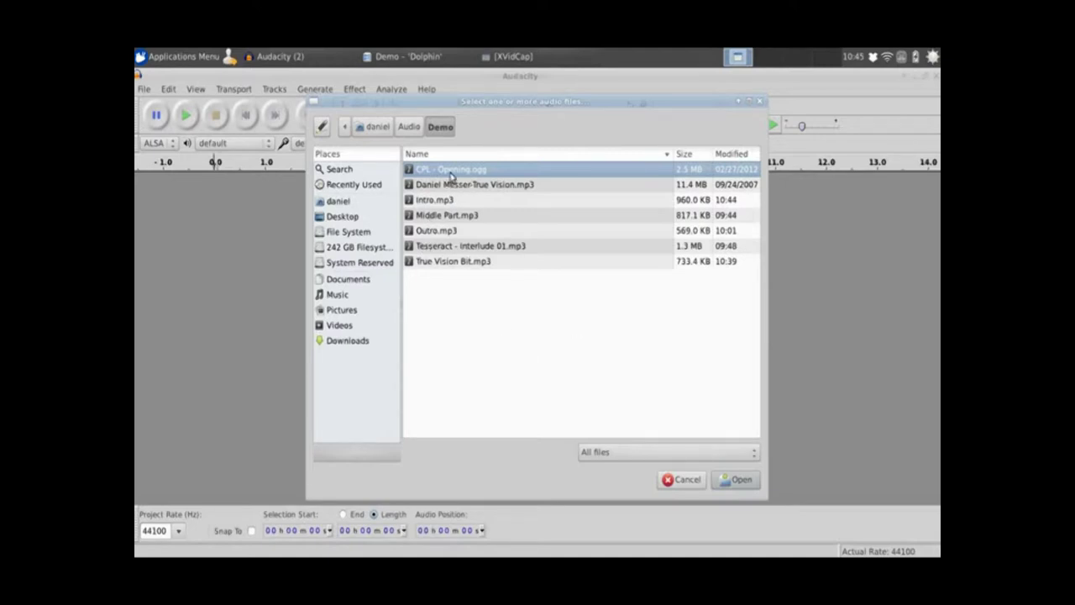
{"action": "left_click", "coordinate": [735, 480]}
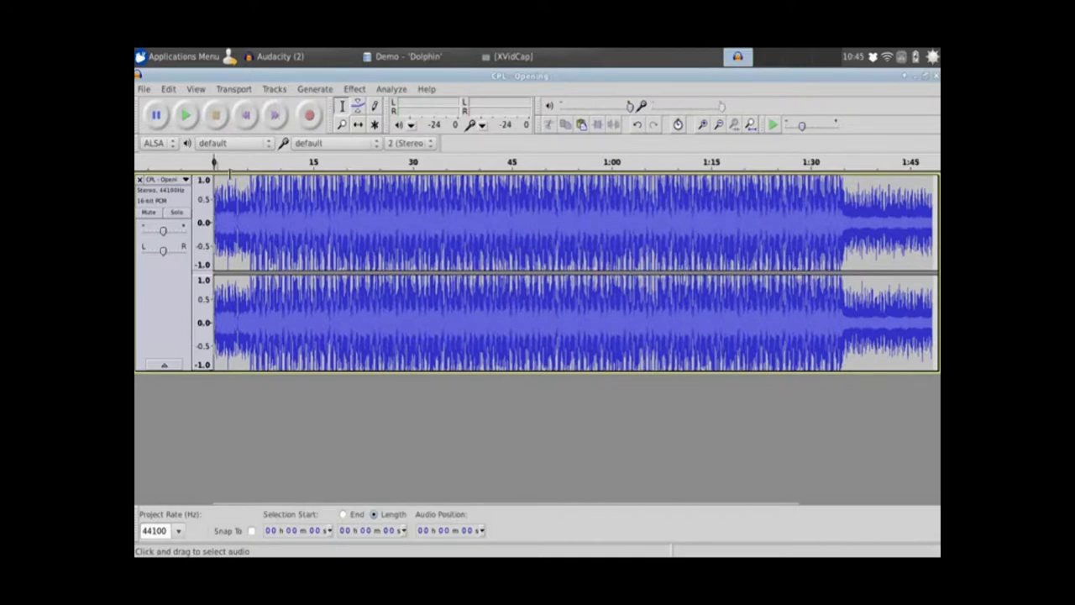
- Listen to the opening seconds of the CPL - Opening track and stop the playback
{"action": "left_click", "coordinate": [186, 115]}
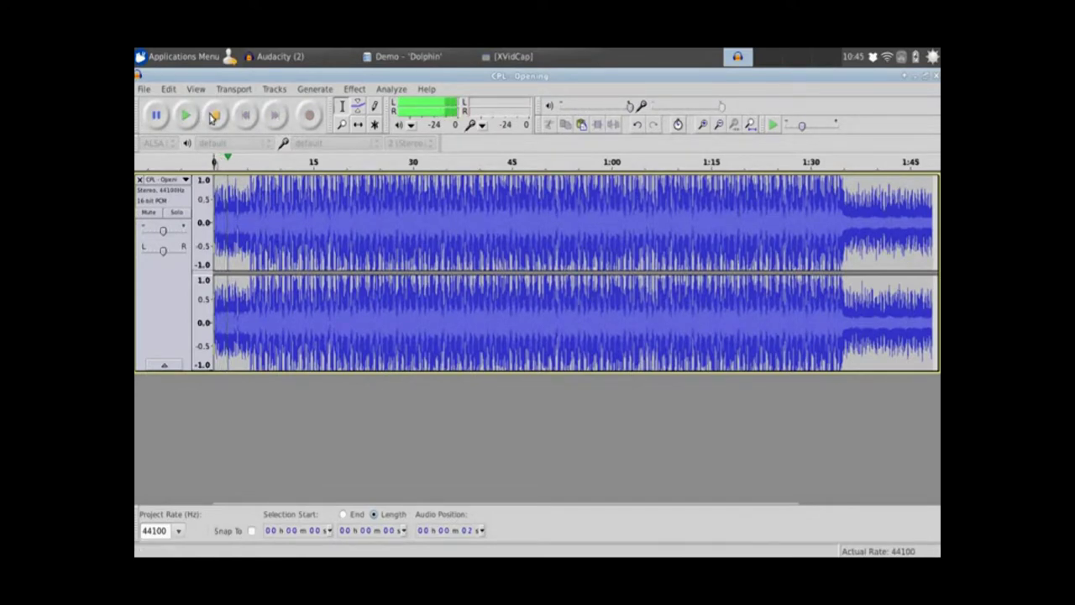
{"action": "left_click", "coordinate": [213, 117]}
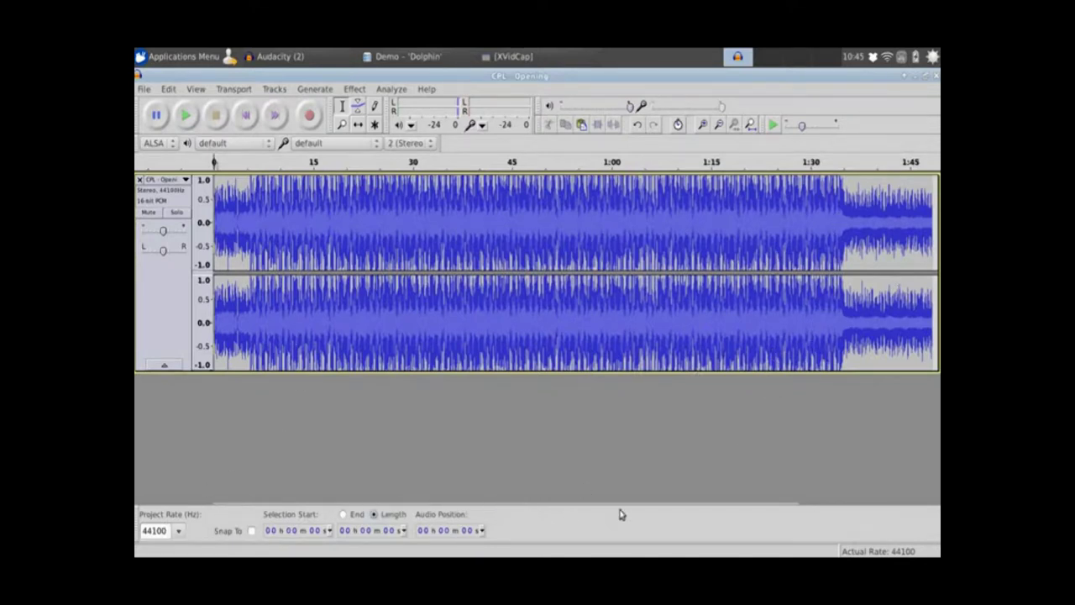
{"action": "key", "text": "ctrl+F6"}
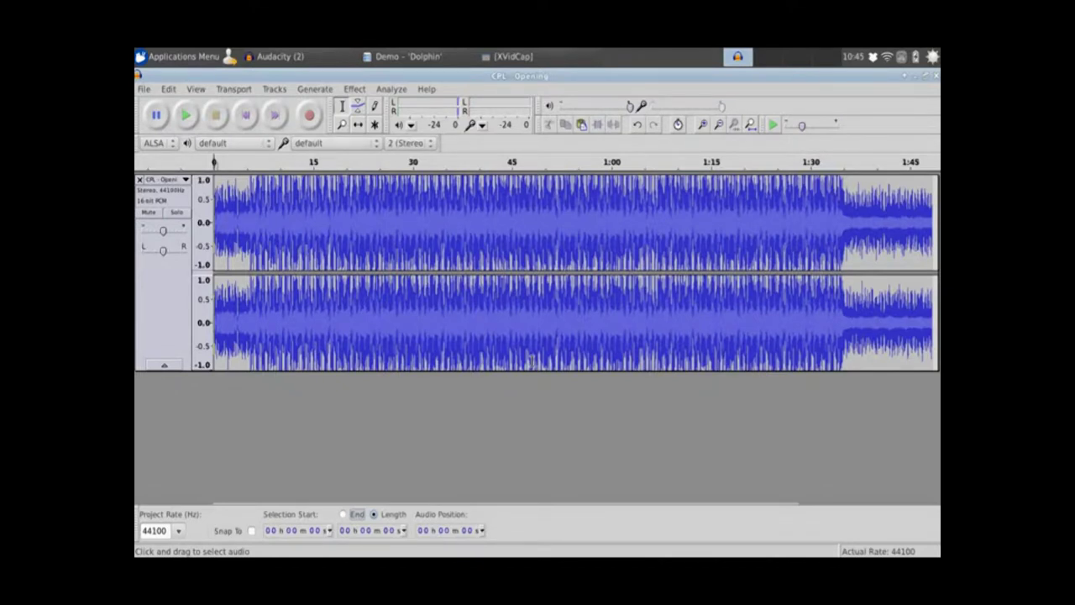
- Open Intro.mp3 as a separate project and close that project without saving its changes
{"action": "left_click", "coordinate": [145, 89]}
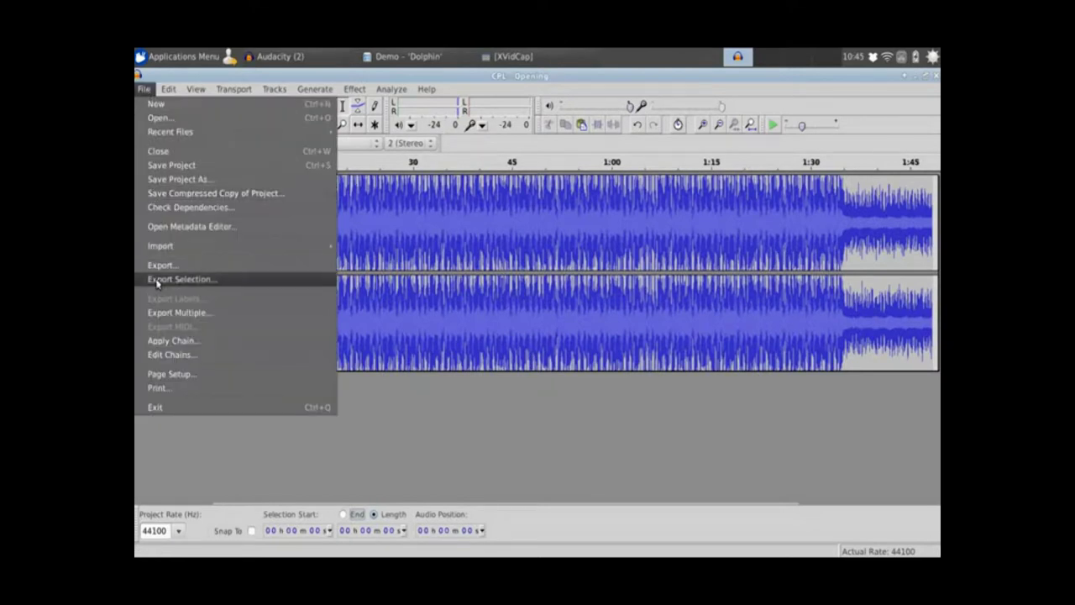
{"action": "left_click", "coordinate": [158, 119]}
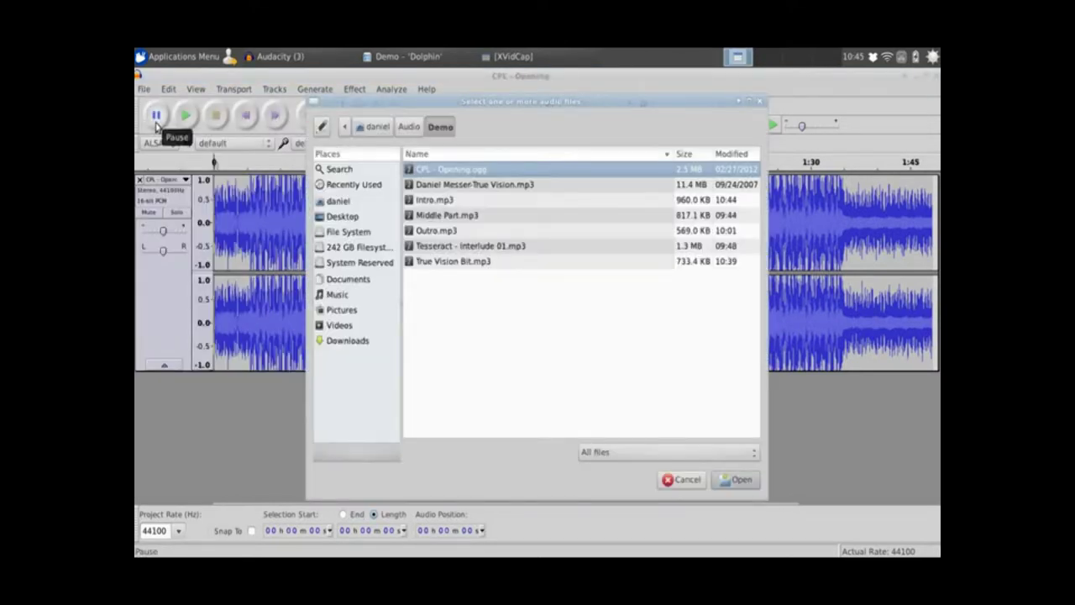
{"action": "double_click", "coordinate": [445, 204]}
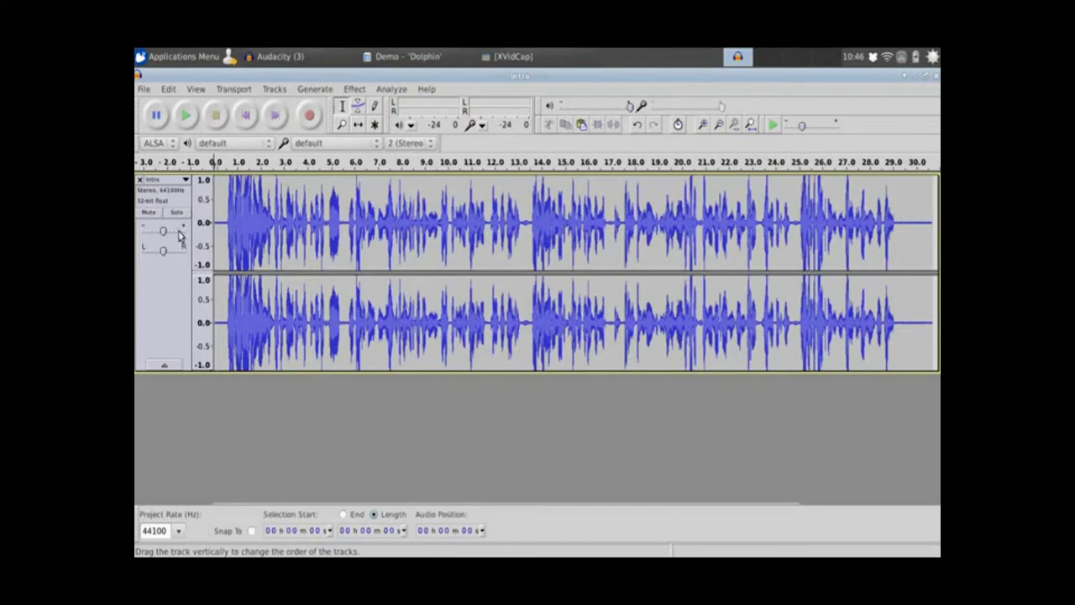
{"action": "left_click", "coordinate": [143, 89]}
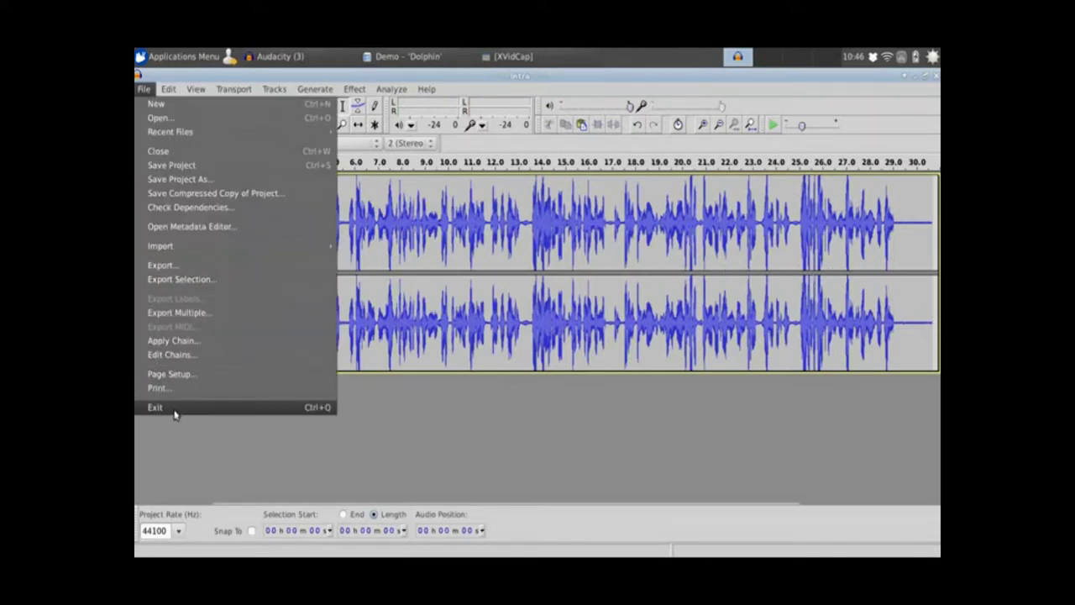
{"action": "left_click", "coordinate": [158, 153]}
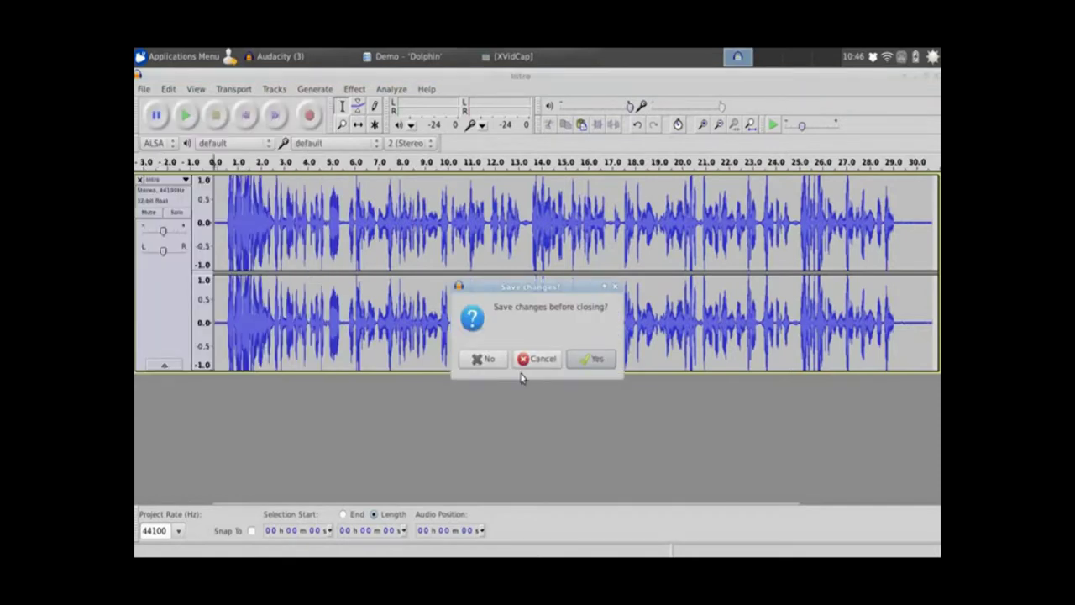
{"action": "left_click", "coordinate": [476, 359]}
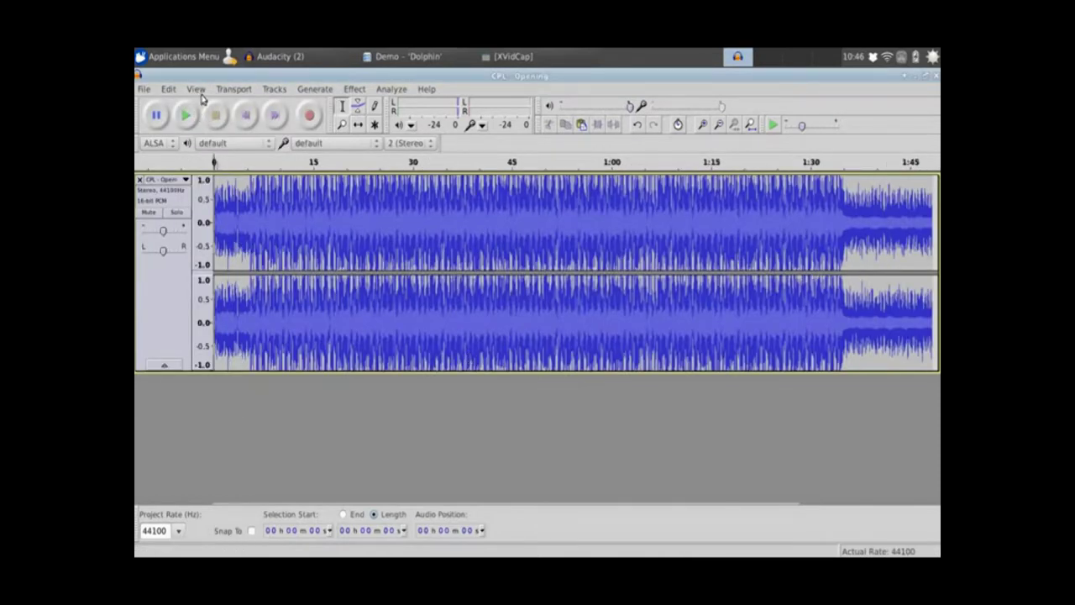
- Add a new empty stereo track below the CPL - Opening track
{"action": "left_click", "coordinate": [274, 90]}
{"action": "mouse_move", "coordinate": [278, 102]}
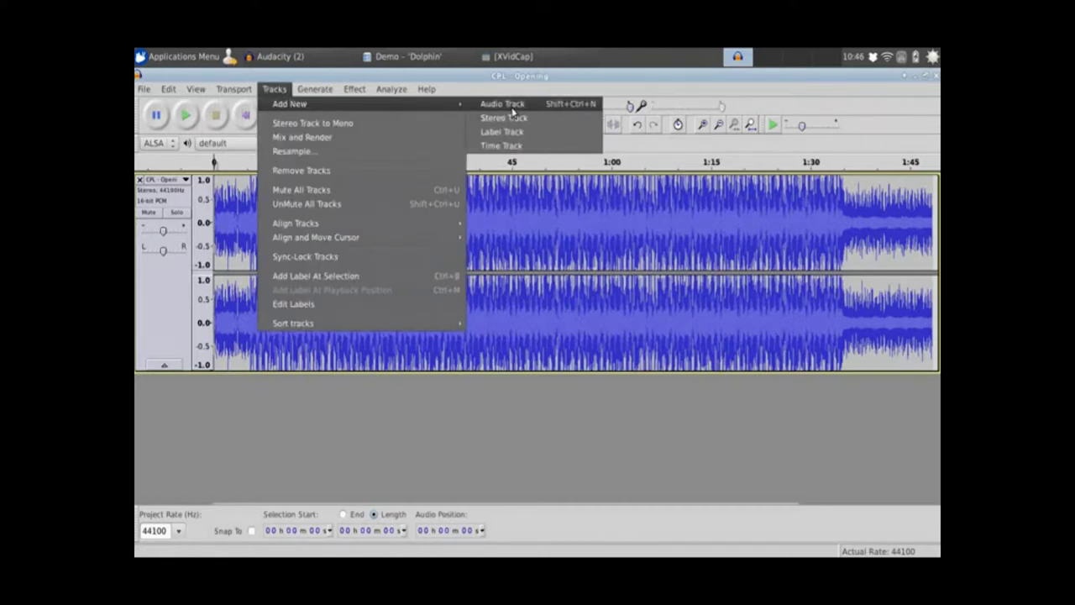
{"action": "left_click", "coordinate": [513, 122]}
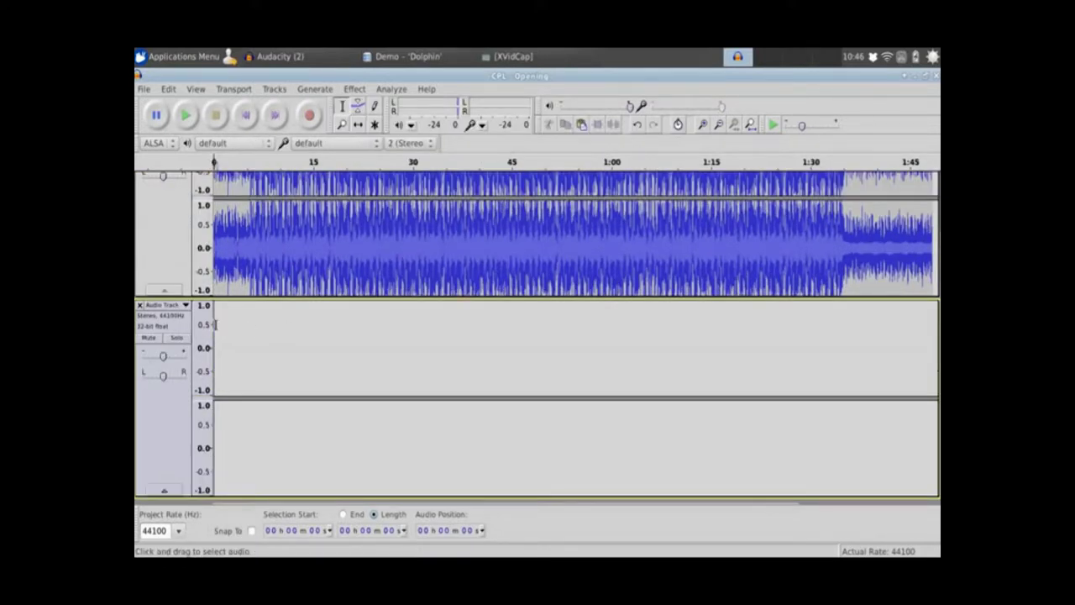
- Import Intro.mp3 from the Demo folder into the current project as an additional track
{"action": "left_click", "coordinate": [151, 91]}
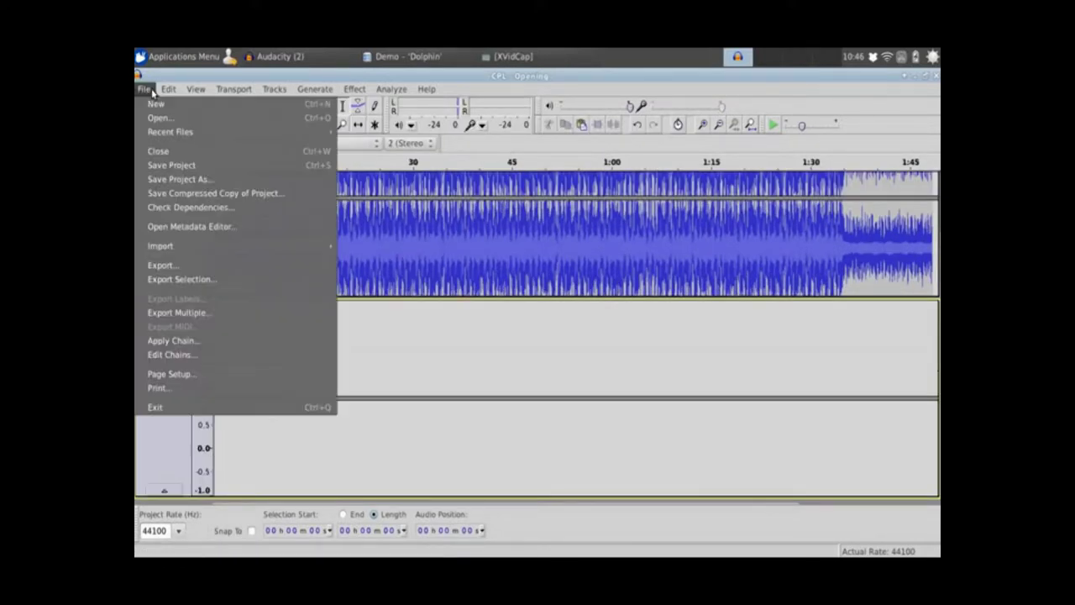
{"action": "mouse_move", "coordinate": [226, 252]}
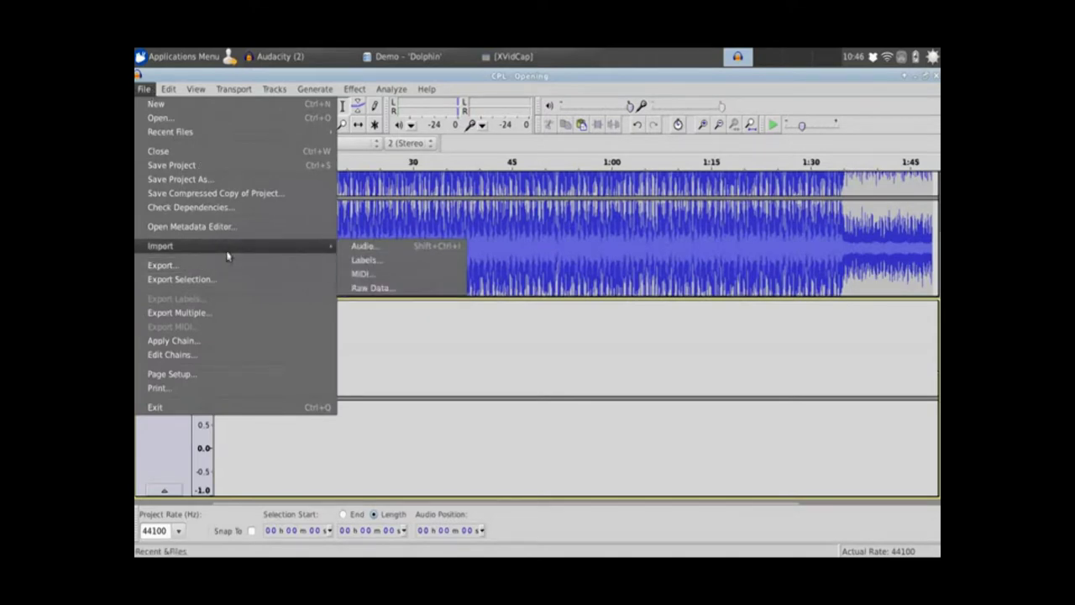
{"action": "left_click", "coordinate": [365, 246]}
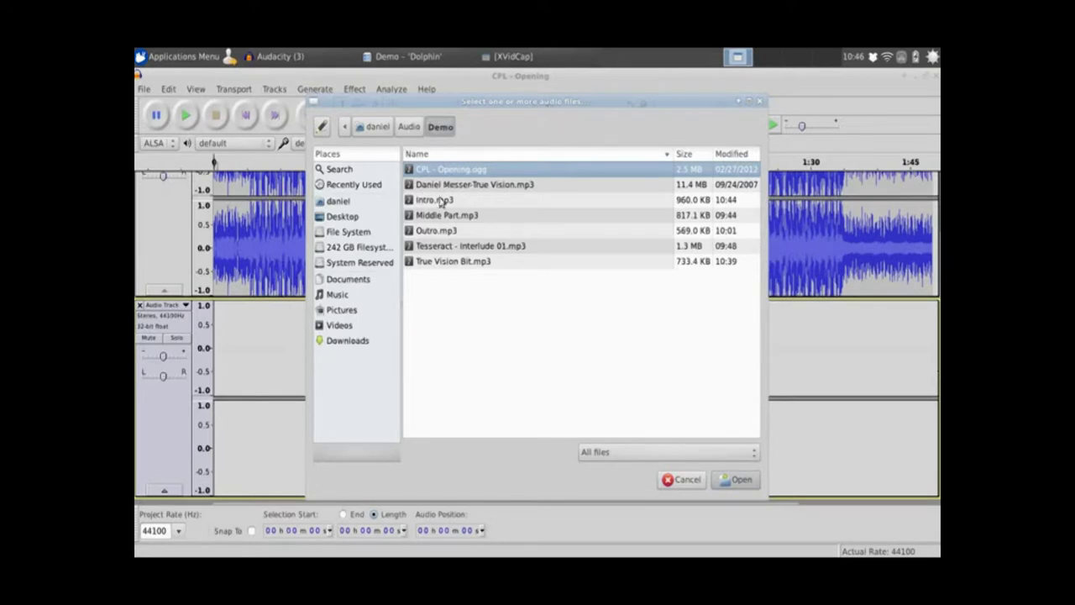
{"action": "double_click", "coordinate": [436, 201]}
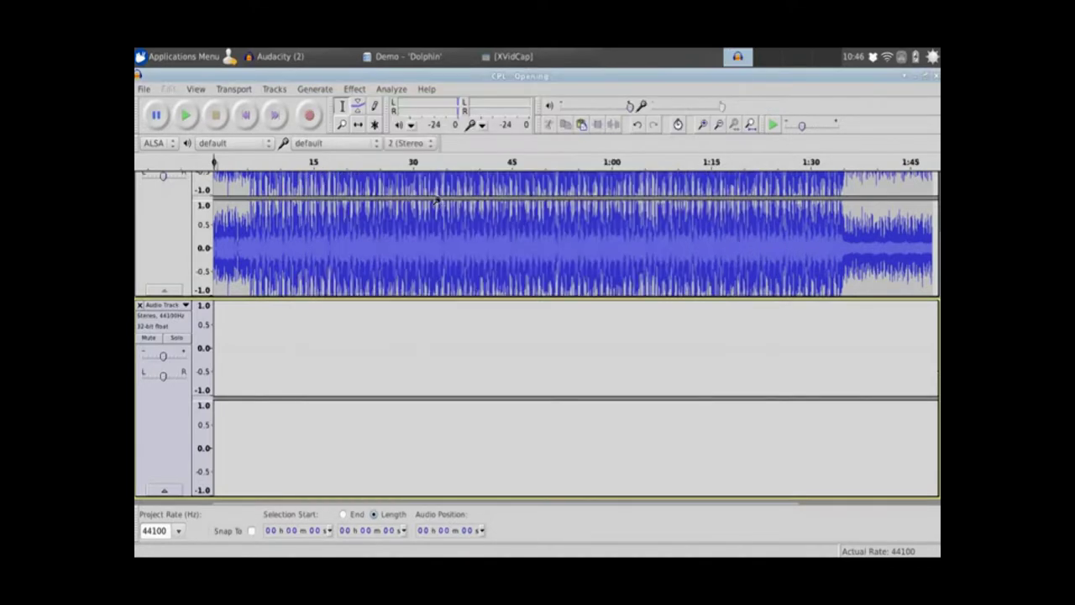
- Remove the empty stereo track between the CPL - Opening and Intro tracks
{"action": "scroll", "coordinate": [329, 331], "scroll_direction": "up", "scroll_amount": 5}
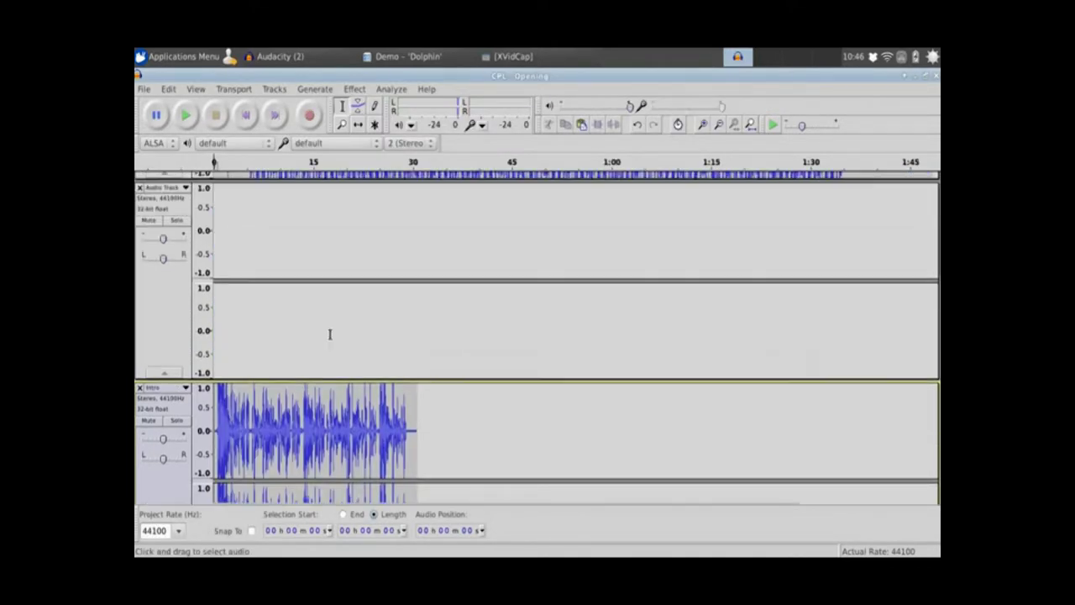
{"action": "scroll", "coordinate": [328, 332], "scroll_direction": "down", "scroll_amount": 2}
{"action": "scroll", "coordinate": [329, 334], "scroll_direction": "up", "scroll_amount": 3}
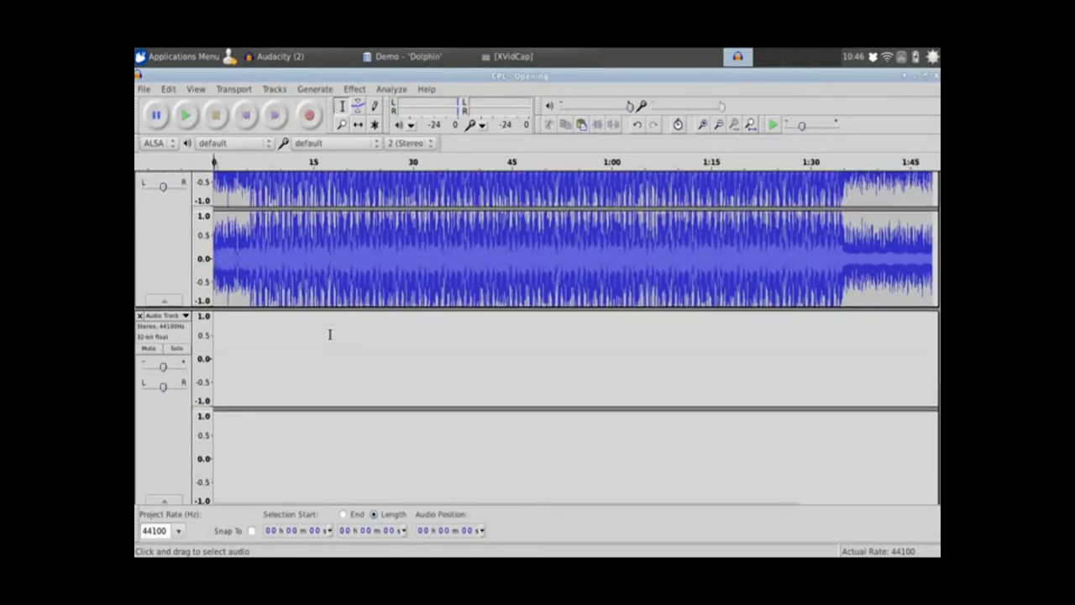
{"action": "scroll", "coordinate": [329, 334], "scroll_direction": "down", "scroll_amount": 1}
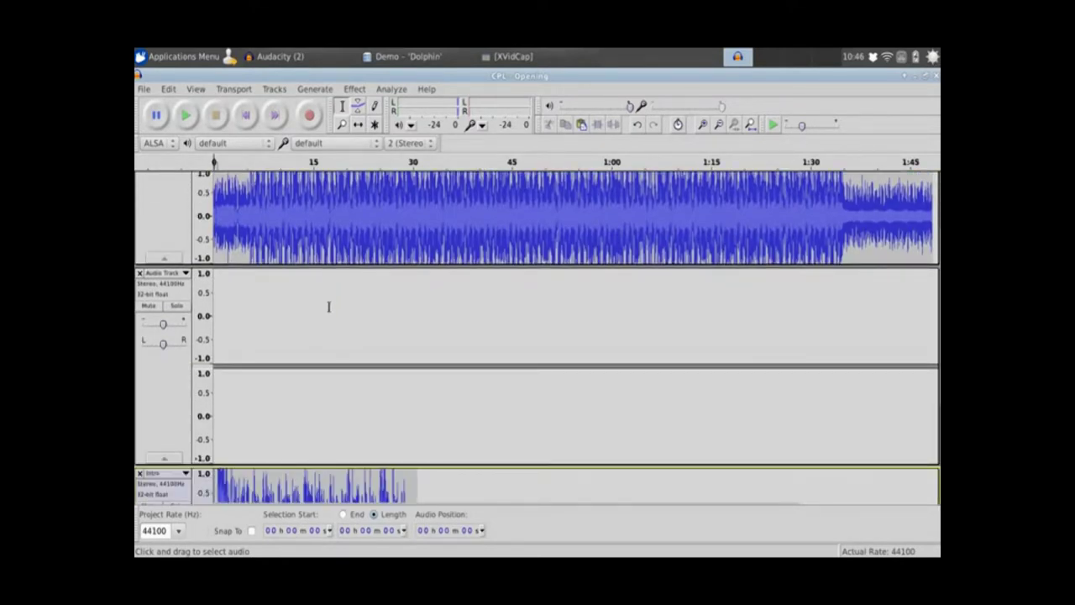
{"action": "left_click", "coordinate": [140, 273]}
{"action": "scroll", "coordinate": [174, 304], "scroll_direction": "up", "scroll_amount": 1}
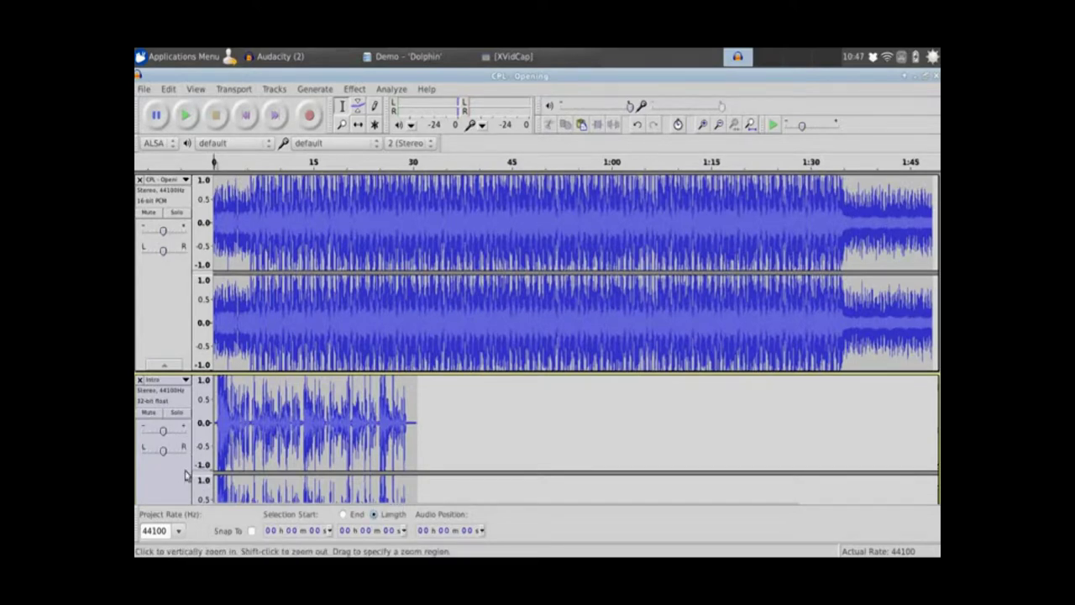
- Move the Intro track above the CPL - Opening track and return it to its place below
{"action": "left_click_drag", "start_coordinate": [170, 481], "coordinate": [172, 220]}
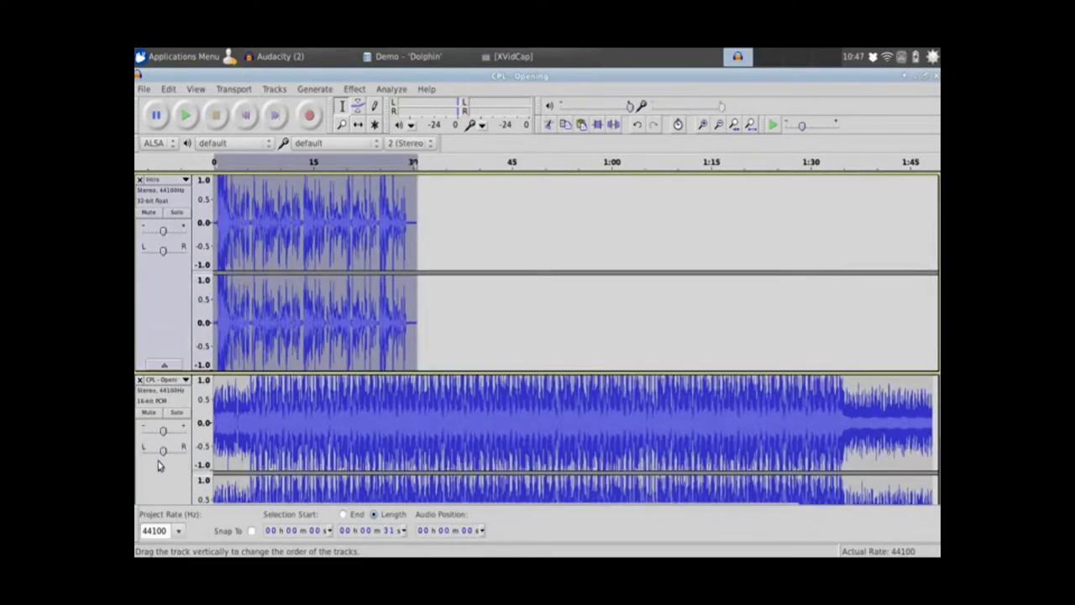
{"action": "left_click_drag", "start_coordinate": [159, 466], "coordinate": [163, 486]}
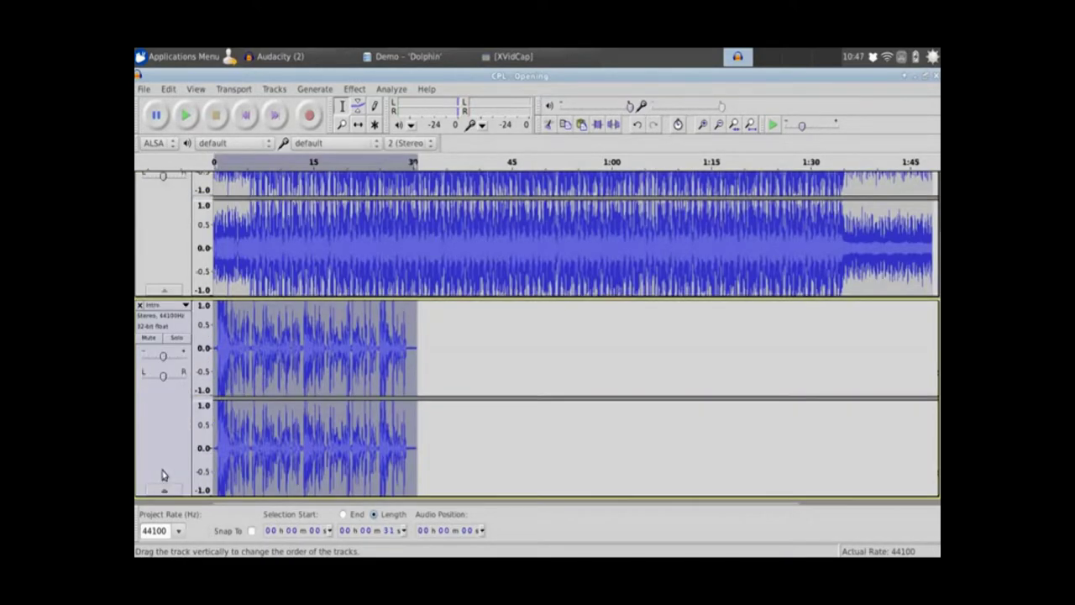
- Look over both tracks, play the first seconds of them together, and stop the playback
{"action": "scroll", "coordinate": [162, 474], "scroll_direction": "up", "scroll_amount": 2}
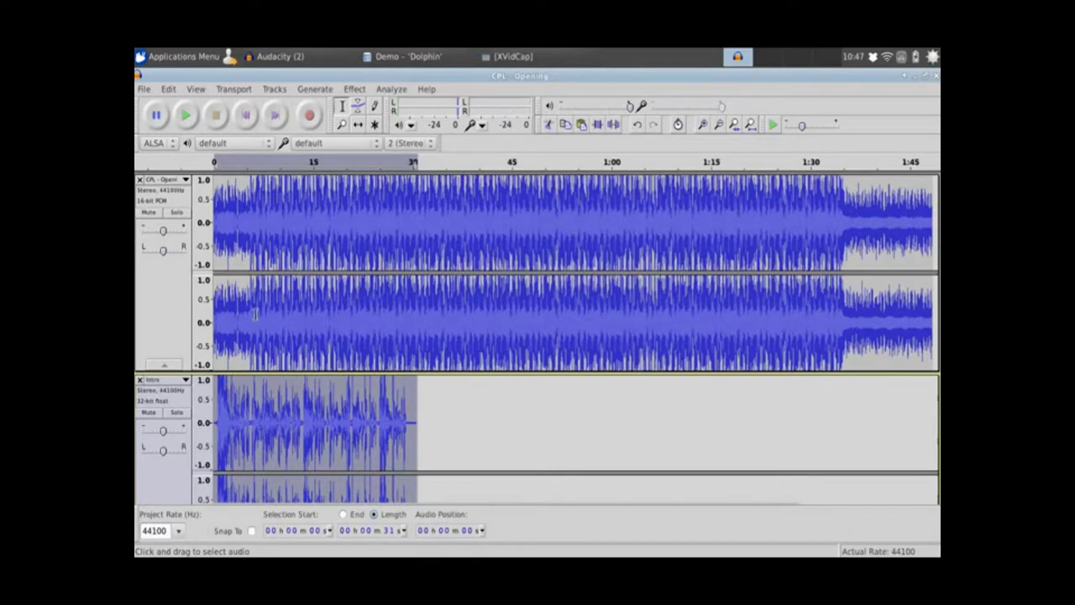
{"action": "scroll", "coordinate": [260, 244], "scroll_direction": "down", "scroll_amount": 2}
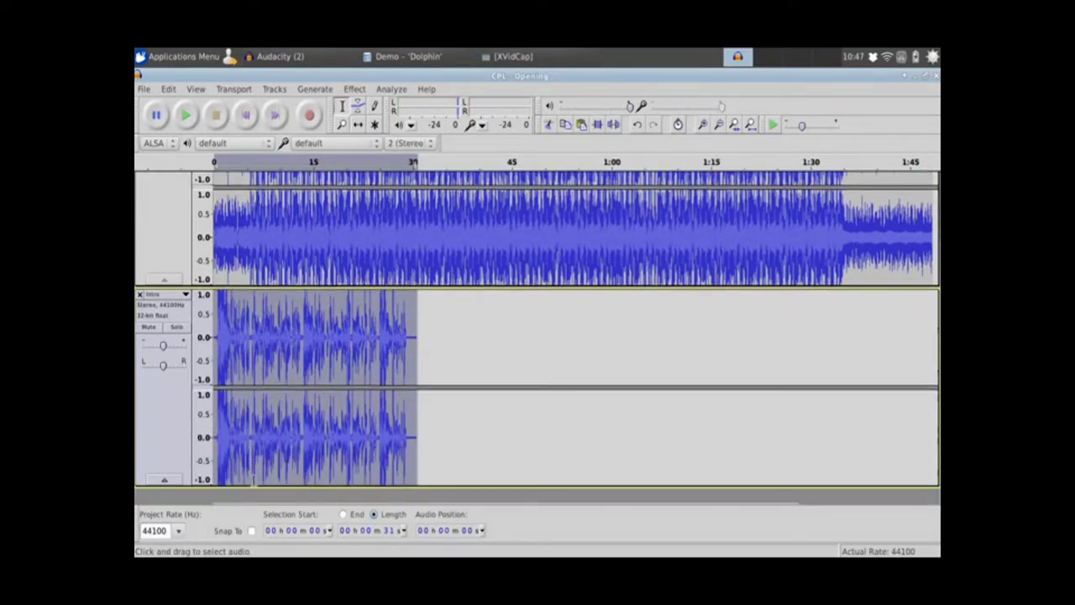
{"action": "scroll", "coordinate": [231, 388], "scroll_direction": "up", "scroll_amount": 2}
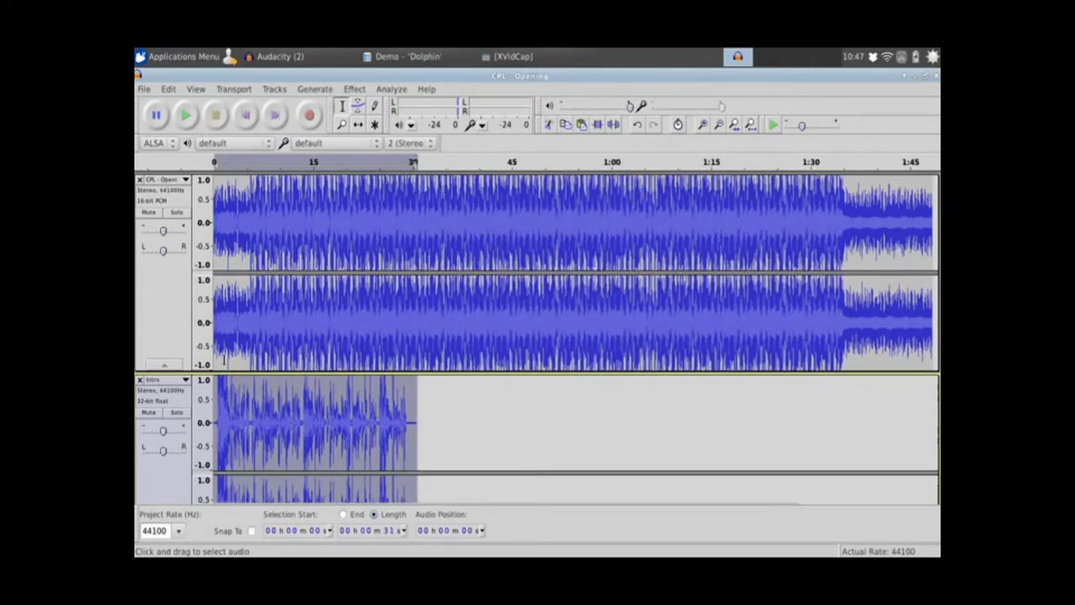
{"action": "scroll", "coordinate": [227, 349], "scroll_direction": "down", "scroll_amount": 2}
{"action": "scroll", "coordinate": [252, 408], "scroll_direction": "up", "scroll_amount": 2}
{"action": "left_click", "coordinate": [184, 116]}
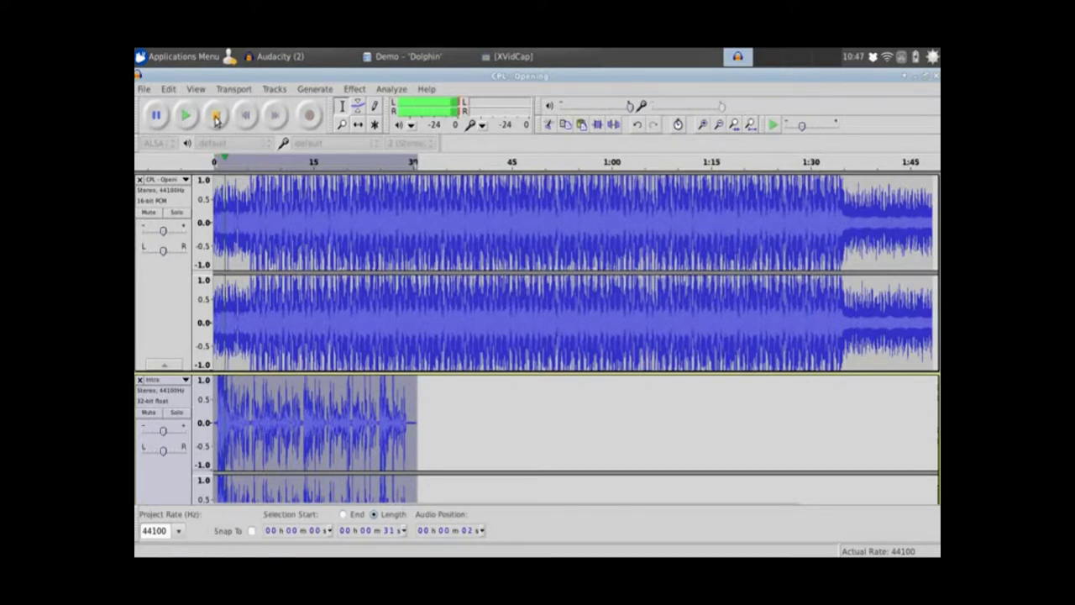
{"action": "left_click", "coordinate": [216, 118]}
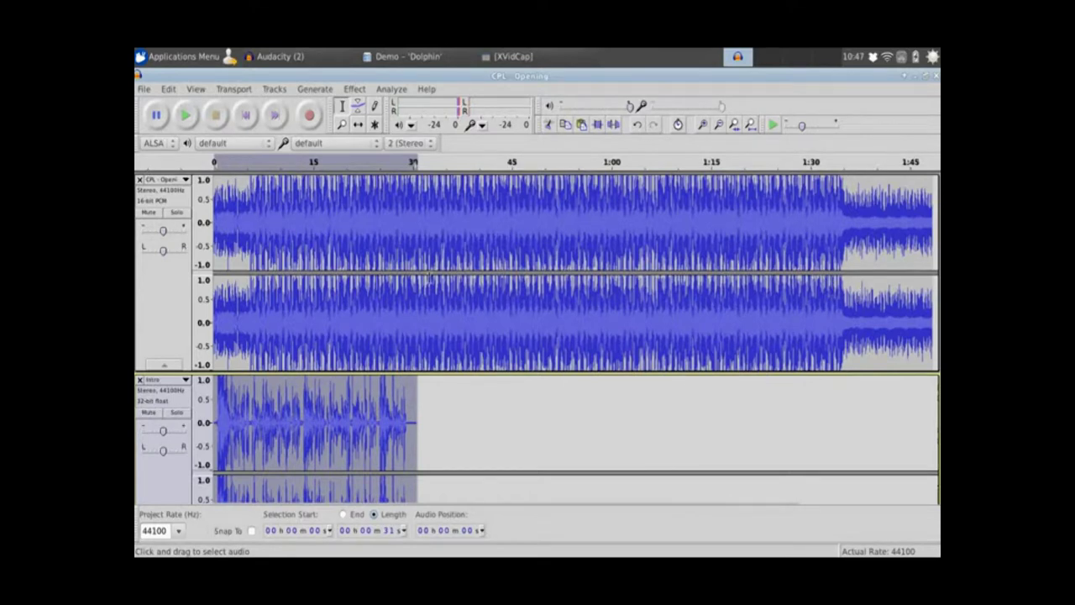
- Shift the Intro clip along the timeline with the Time Shift tool so it starts at about 1:45, overlapping the music's end
{"action": "left_click", "coordinate": [358, 126]}
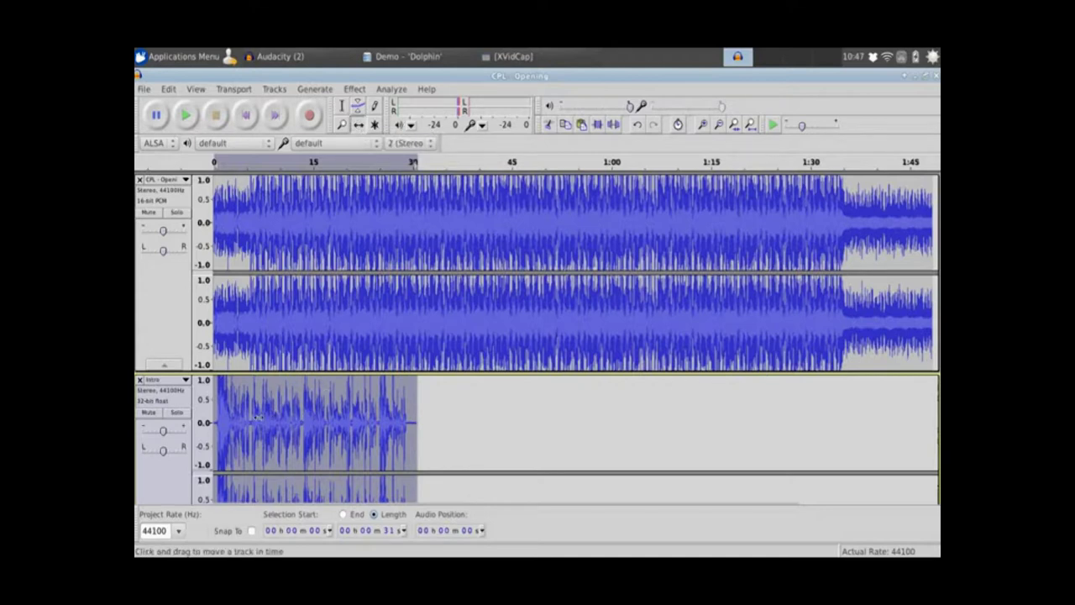
{"action": "left_click_drag", "start_coordinate": [256, 411], "coordinate": [702, 435]}
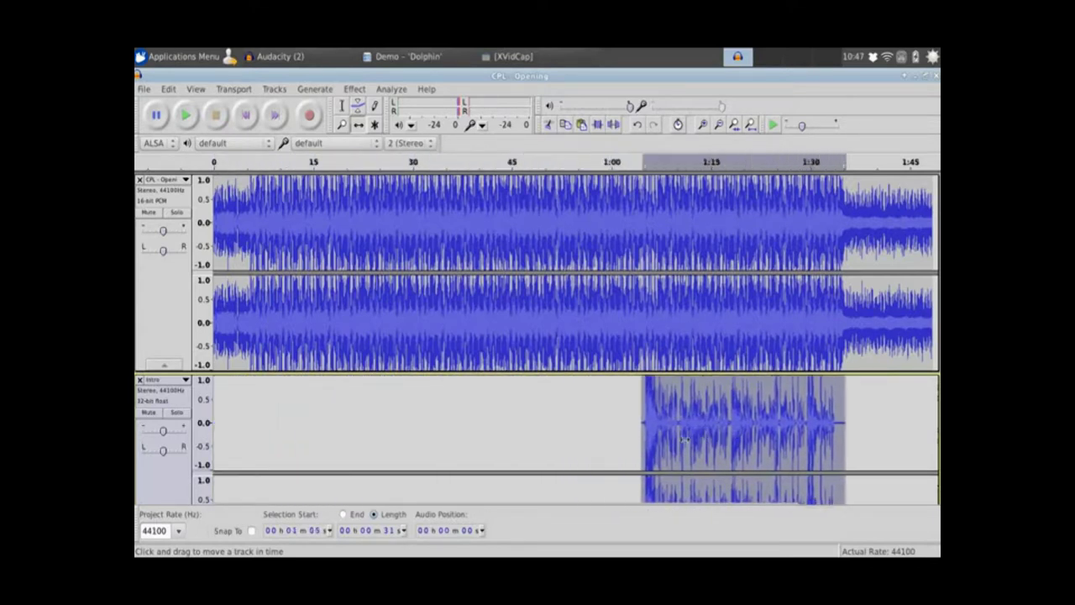
{"action": "scroll", "coordinate": [638, 445], "scroll_direction": "down", "scroll_amount": 3}
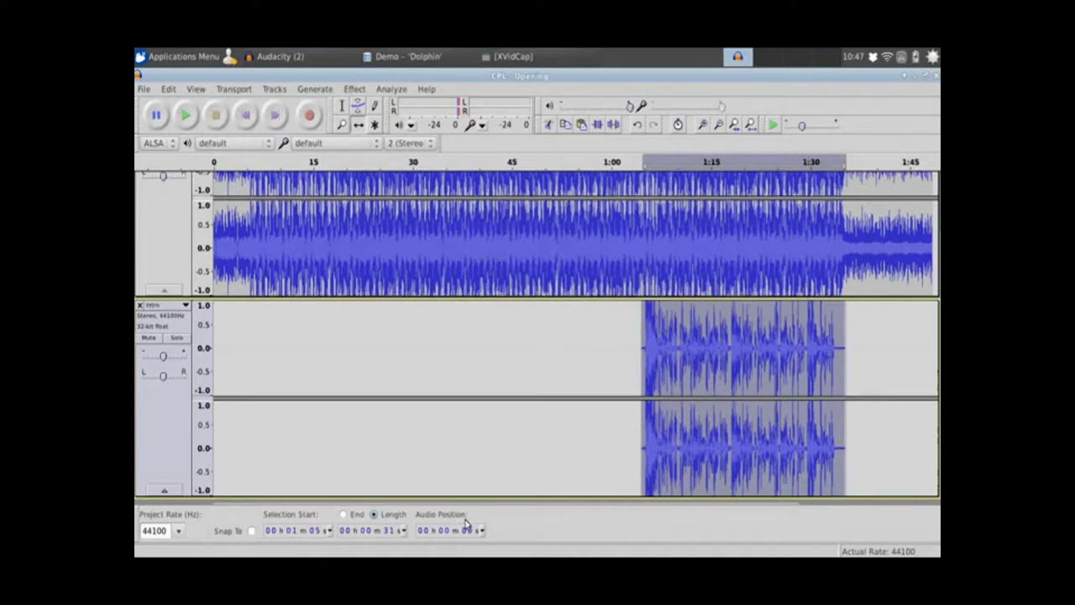
{"action": "left_click_drag", "start_coordinate": [701, 514], "coordinate": [875, 517]}
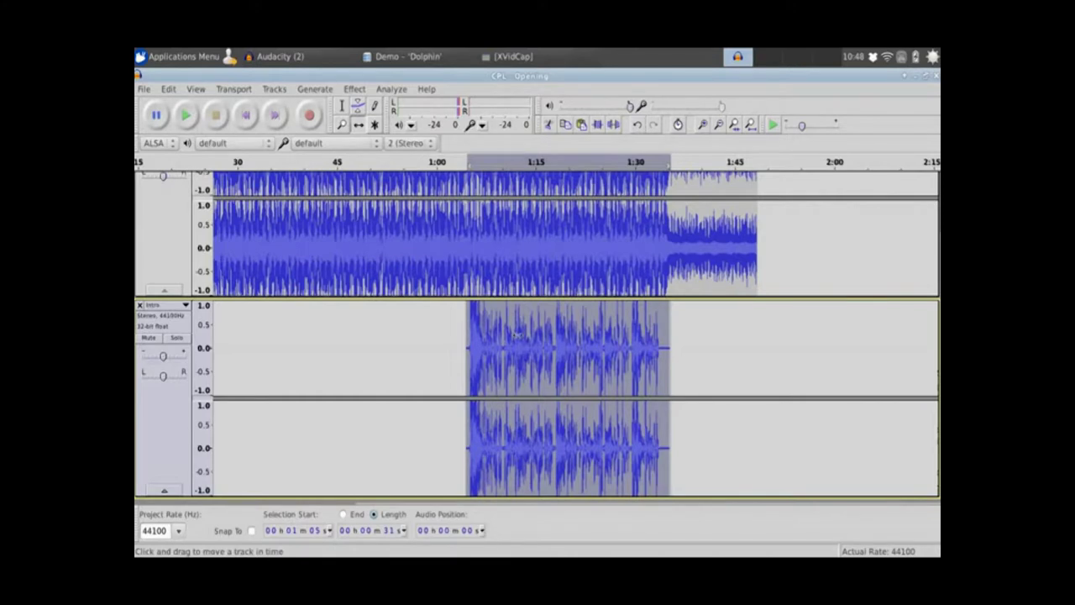
{"action": "left_click_drag", "start_coordinate": [506, 351], "coordinate": [772, 348]}
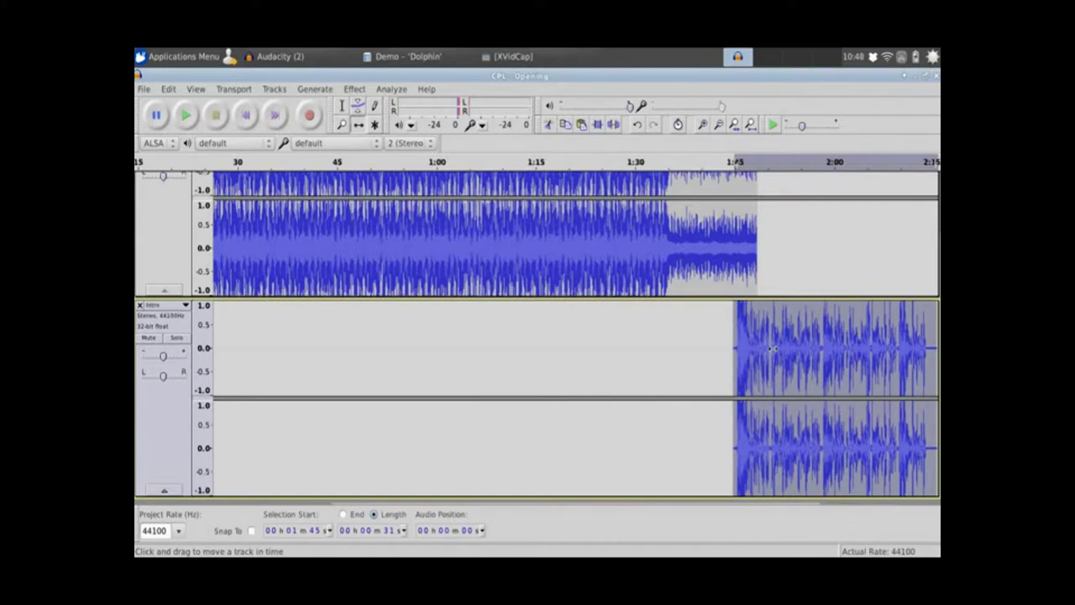
- Listen to the transition from the music to the Intro, starting at about 1:37 with the Selection tool, and stop the playback
{"action": "scroll", "coordinate": [935, 362], "scroll_direction": "up", "scroll_amount": 2}
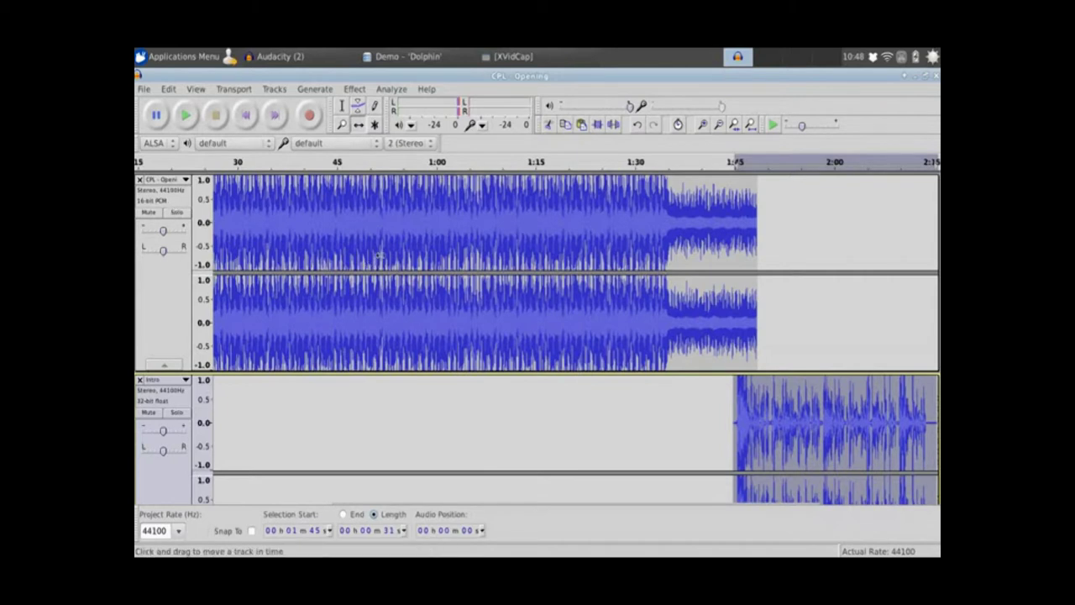
{"action": "left_click", "coordinate": [341, 105]}
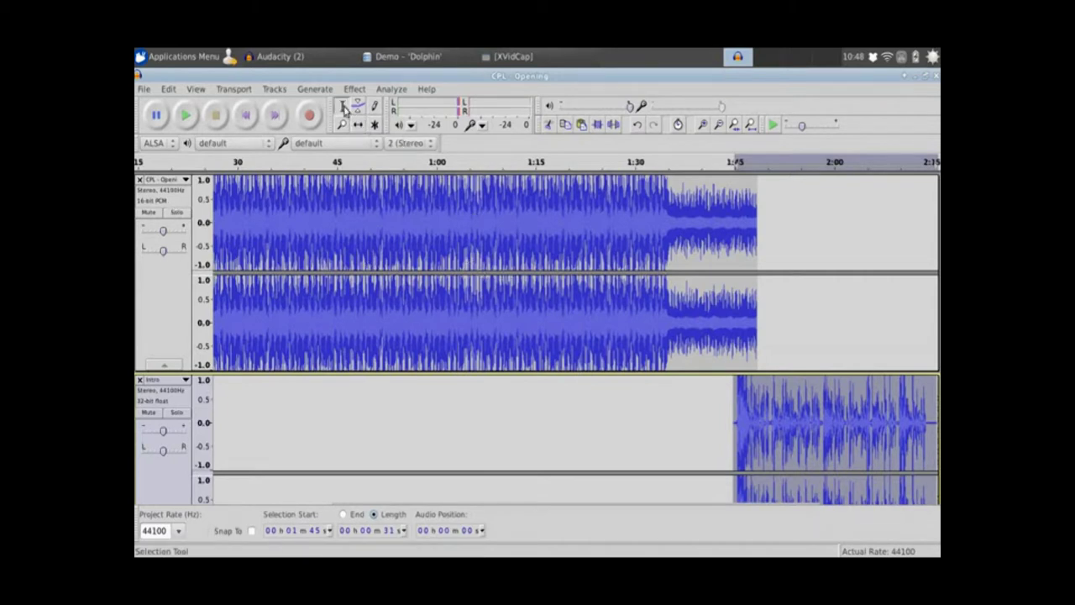
{"action": "left_click", "coordinate": [681, 225]}
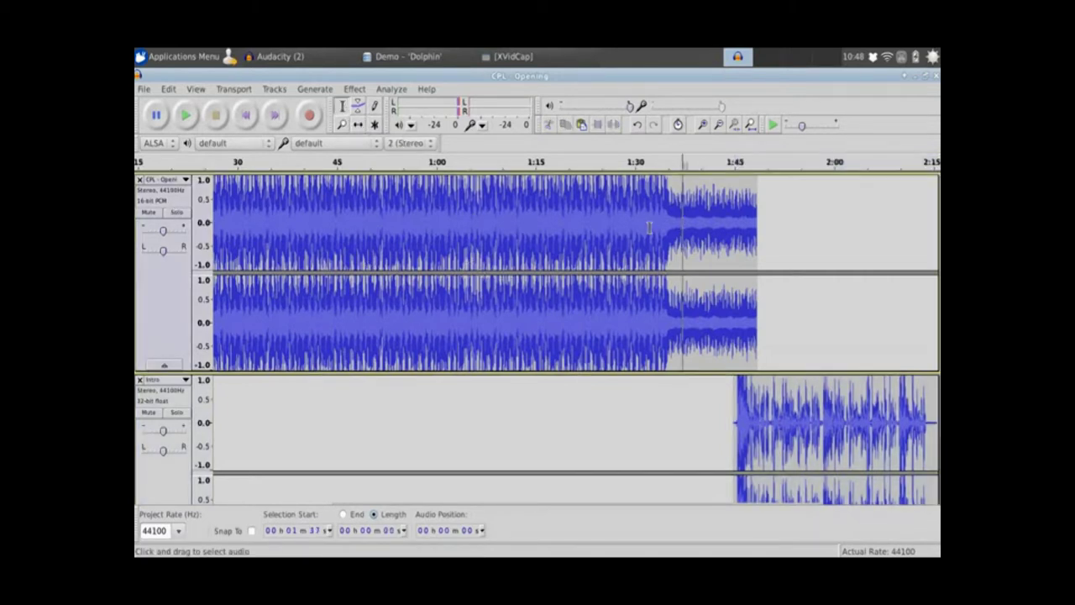
{"action": "left_click", "coordinate": [188, 116]}
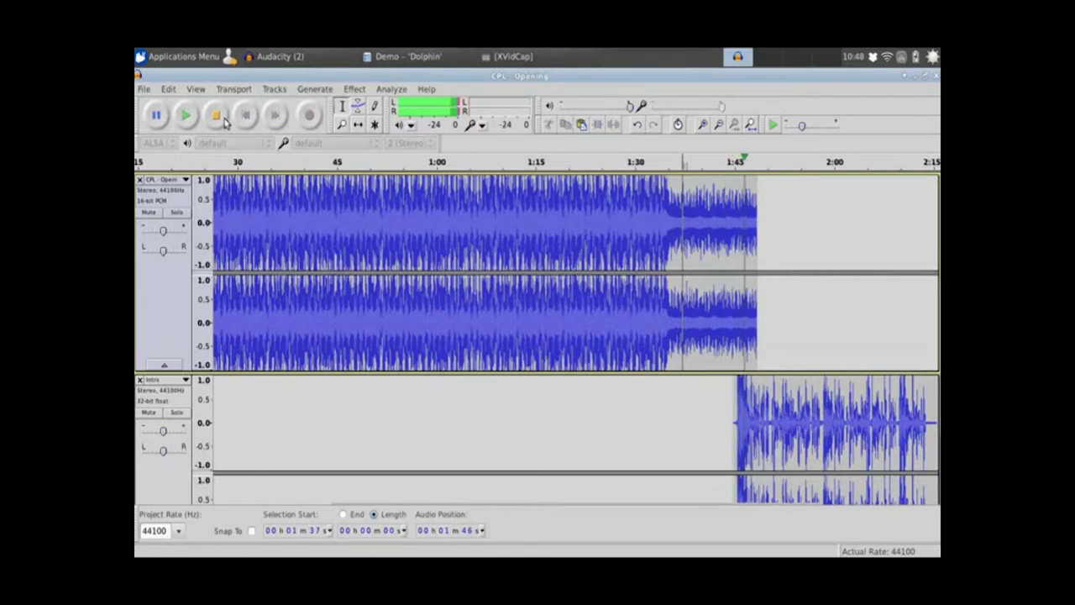
{"action": "left_click", "coordinate": [217, 117]}
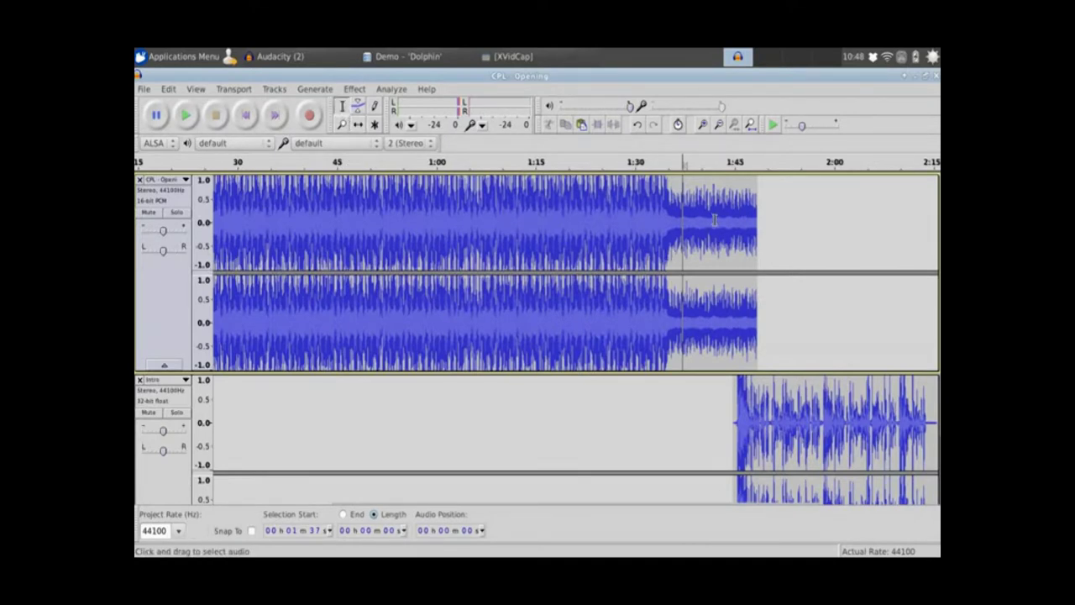
- Apply a Fade Out to about the last 7 seconds of the CPL - Opening track, starting at about 1:41
{"action": "left_click_drag", "start_coordinate": [711, 220], "coordinate": [756, 226]}
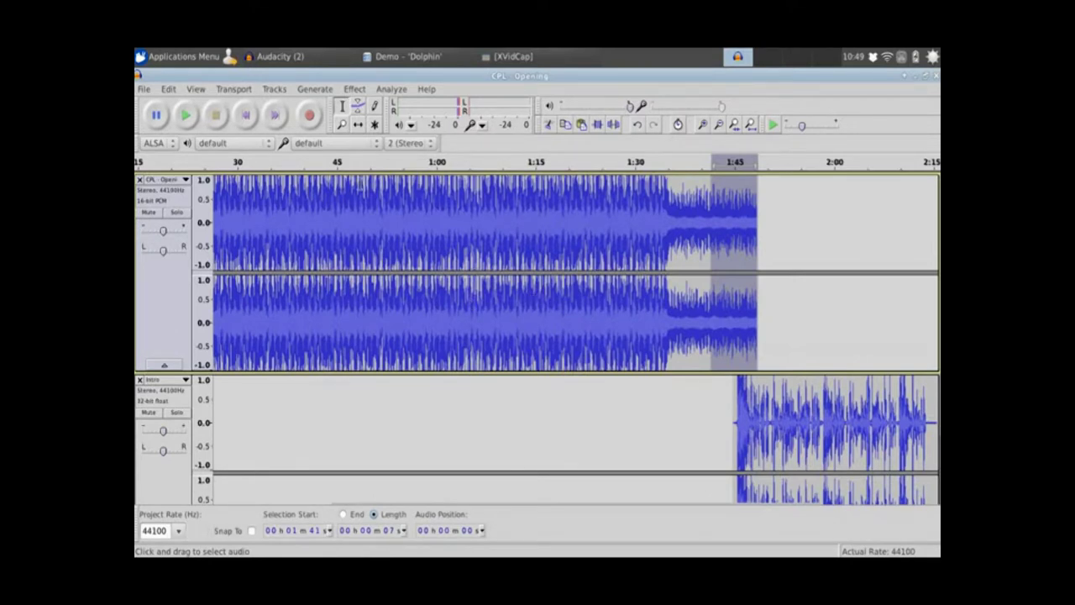
{"action": "left_click", "coordinate": [354, 90]}
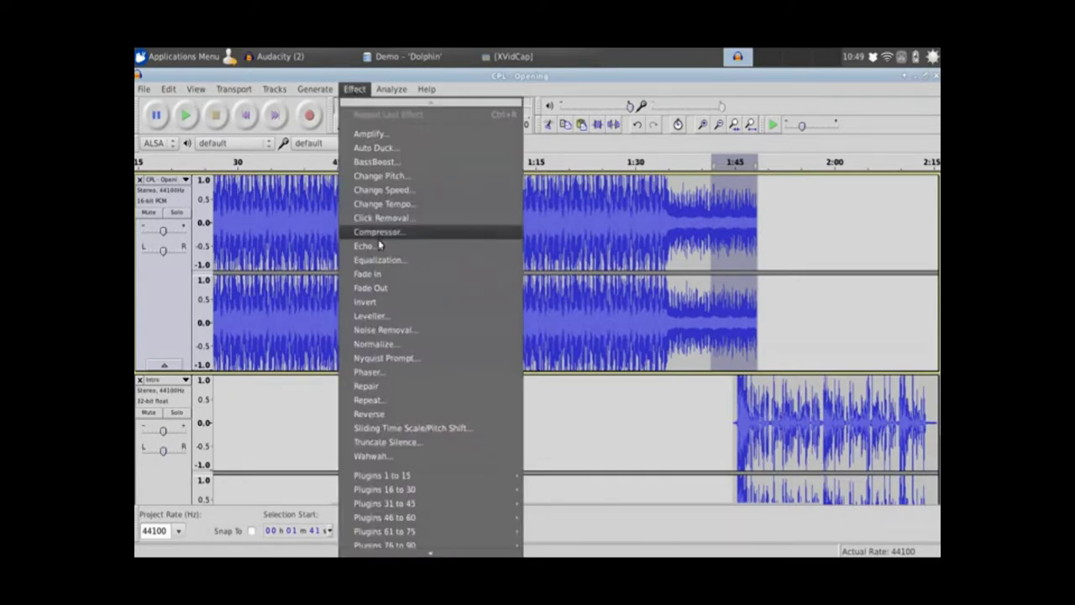
{"action": "left_click", "coordinate": [390, 289]}
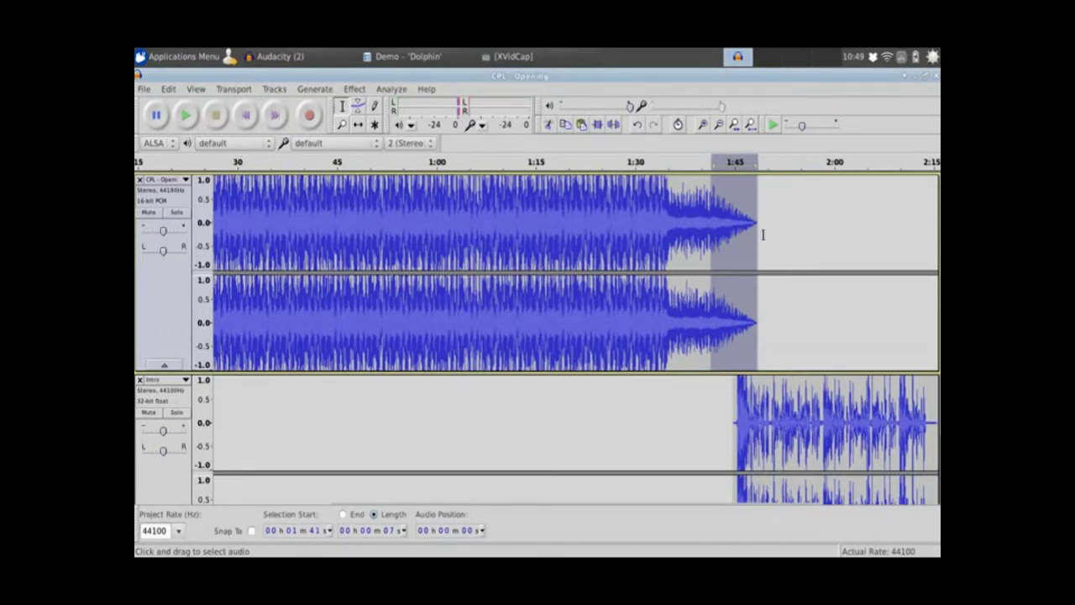
- Listen to the faded transition into the Intro, starting at about 1:41, and stop the playback
{"action": "left_click", "coordinate": [705, 185]}
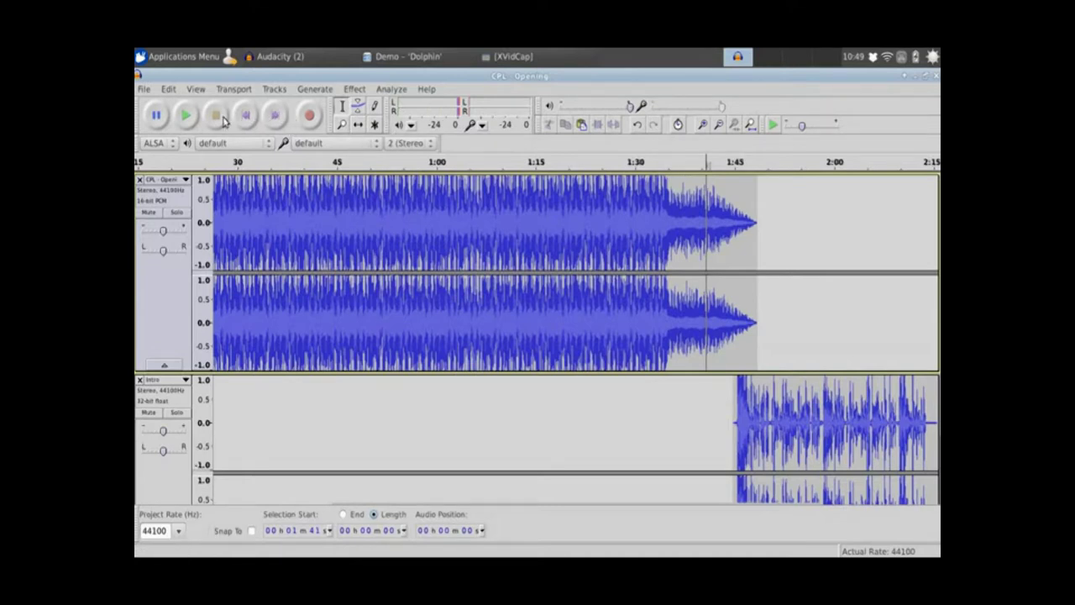
{"action": "left_click", "coordinate": [193, 116]}
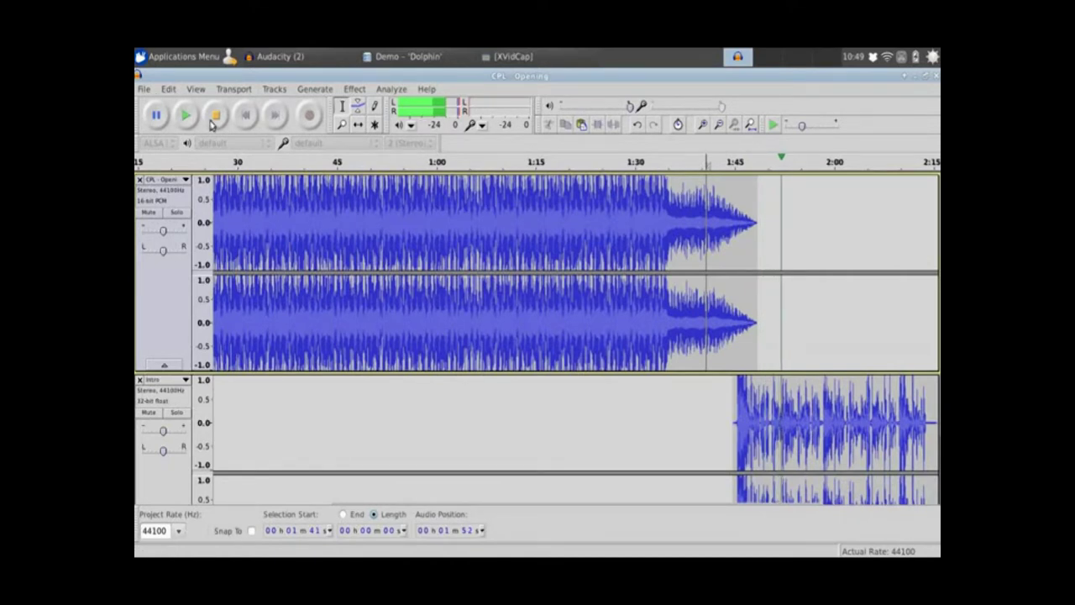
{"action": "left_click", "coordinate": [213, 118]}
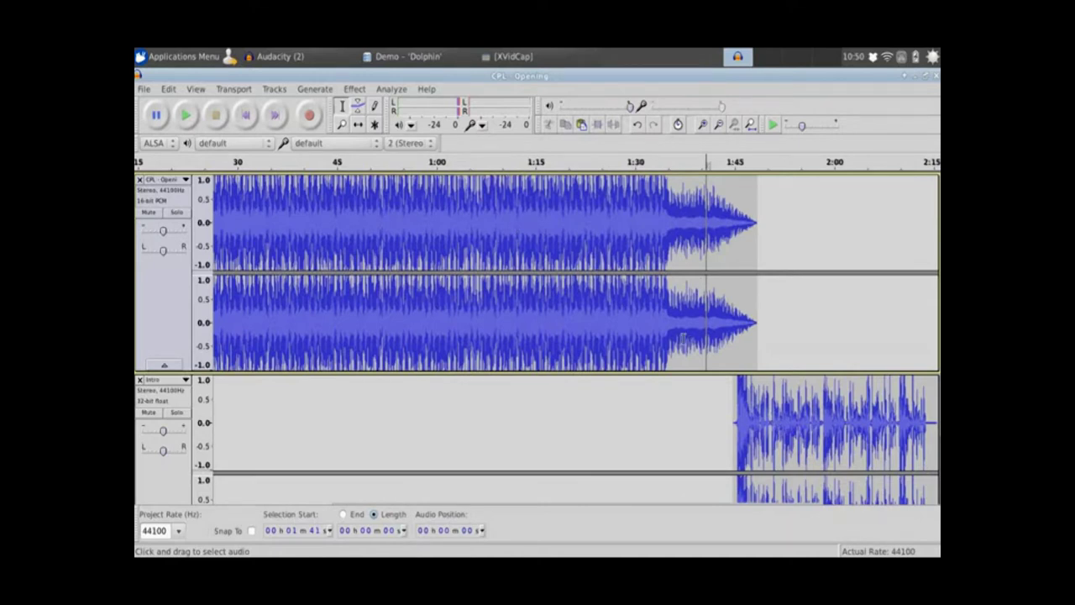
- Import Tesseract - Interlude 01.mp3 from the Demo folder into the project as a new track below the Intro
{"action": "scroll", "coordinate": [758, 343], "scroll_direction": "down", "scroll_amount": 2}
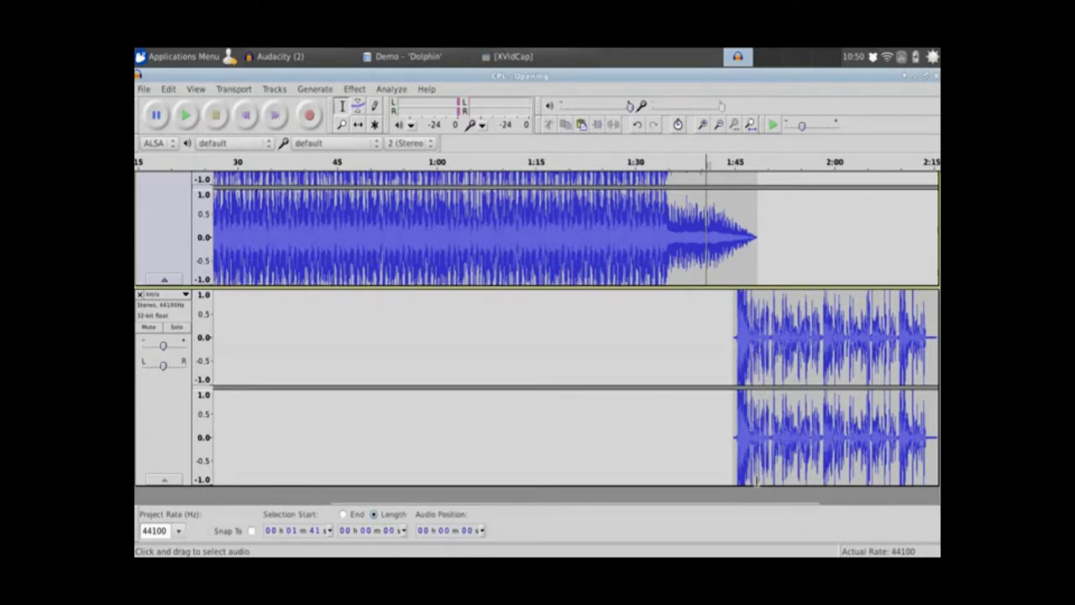
{"action": "left_click_drag", "start_coordinate": [544, 509], "coordinate": [684, 515]}
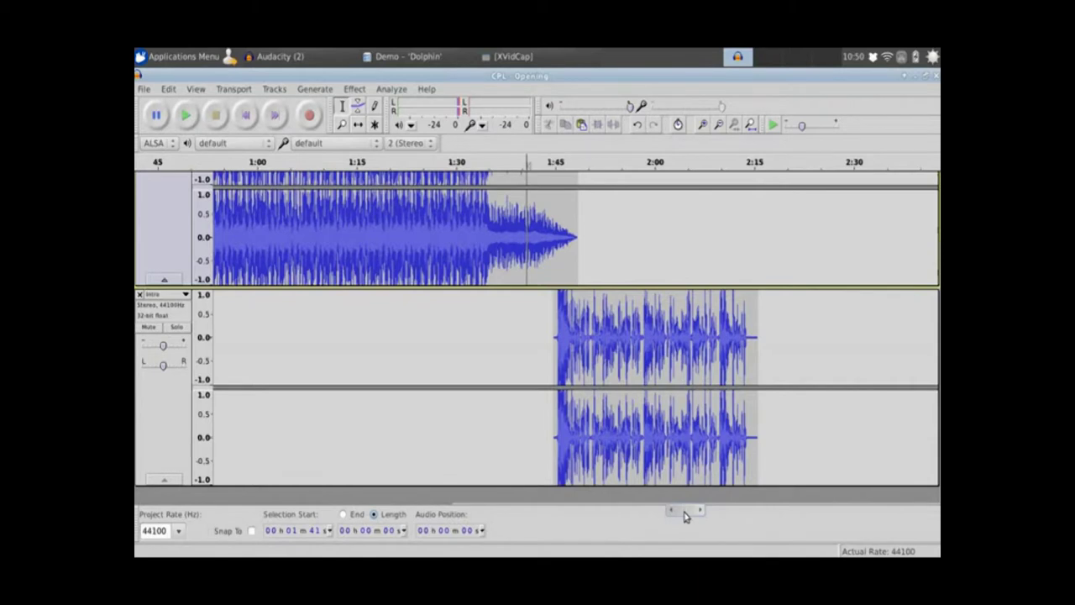
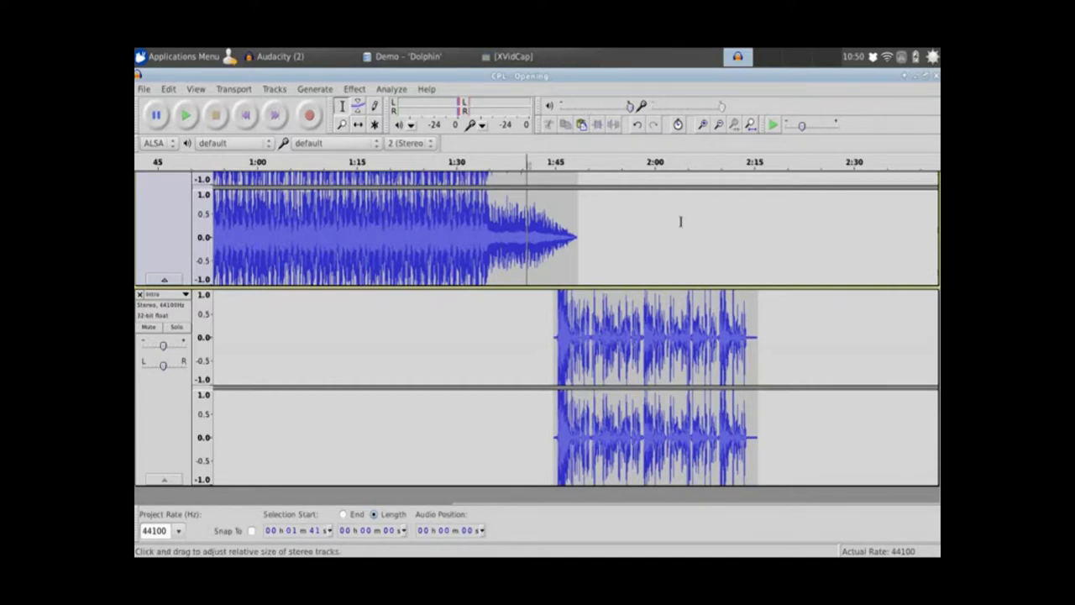
{"action": "left_click", "coordinate": [145, 89]}
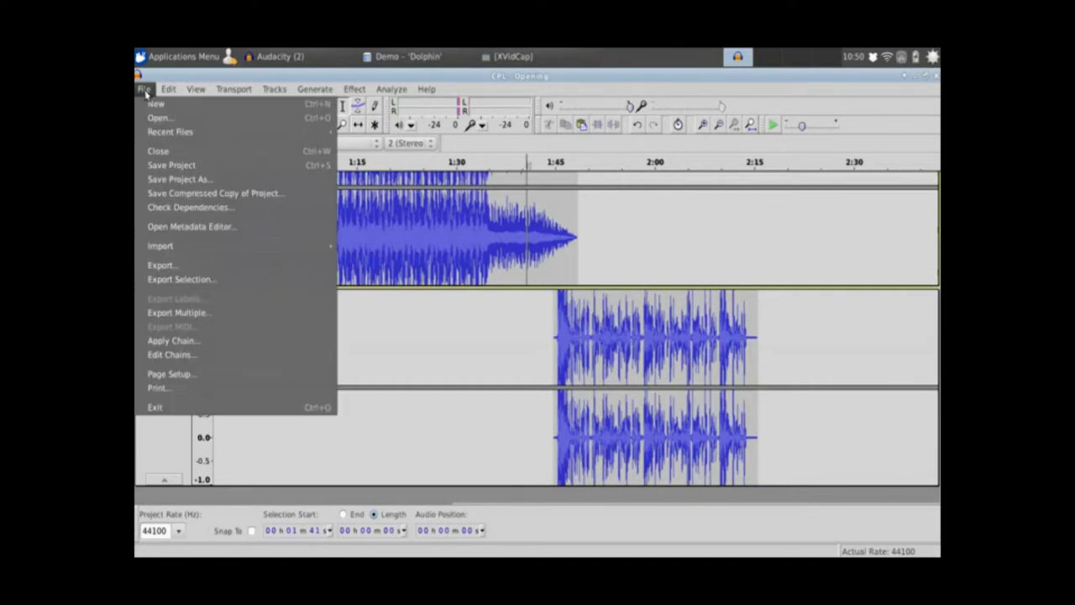
{"action": "mouse_move", "coordinate": [209, 254]}
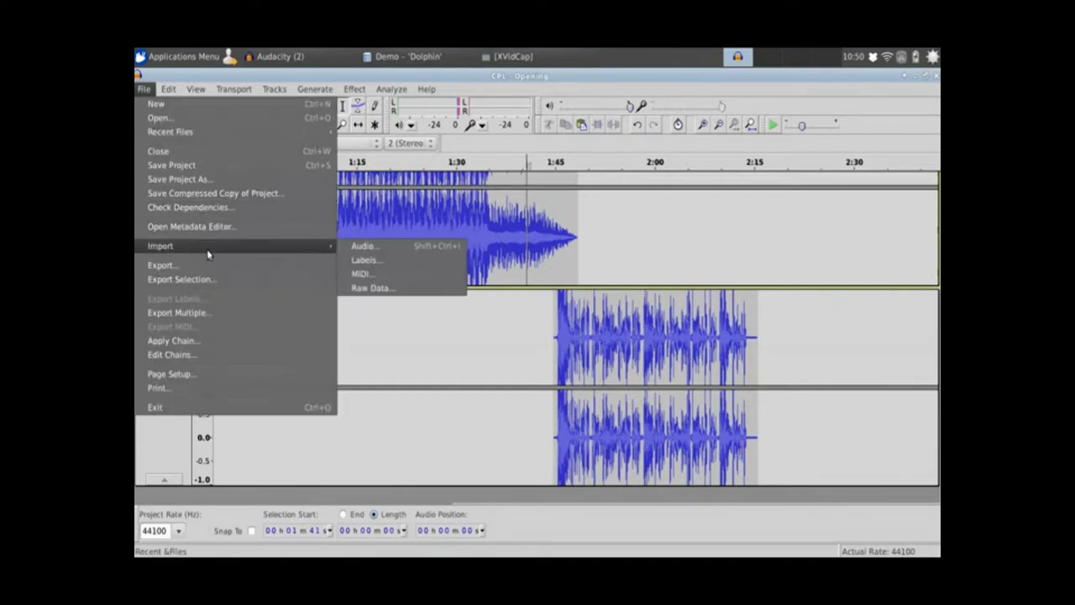
{"action": "left_click", "coordinate": [382, 246]}
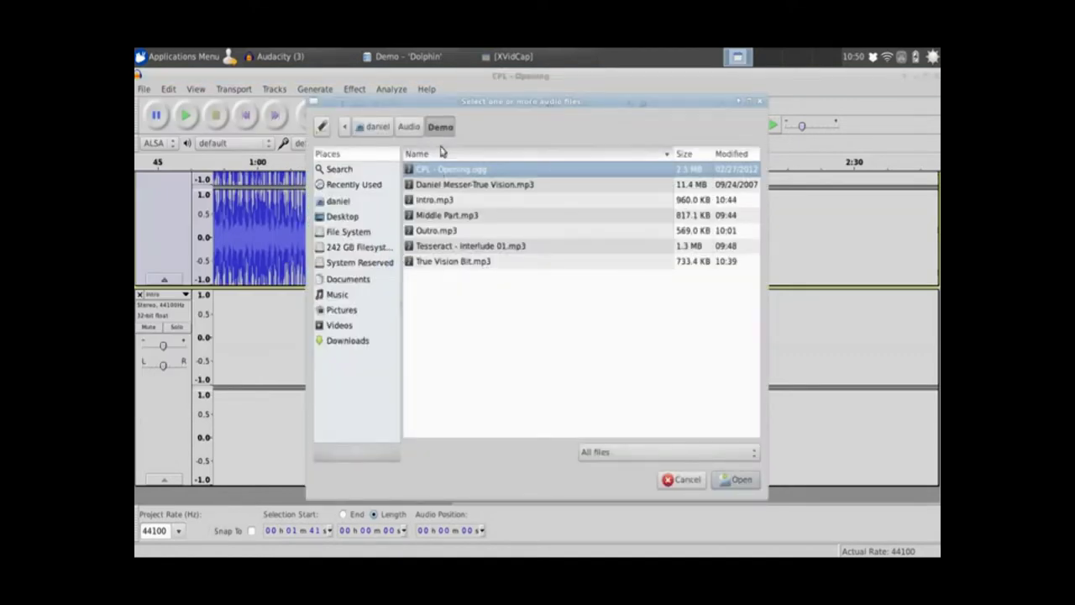
{"action": "double_click", "coordinate": [496, 251]}
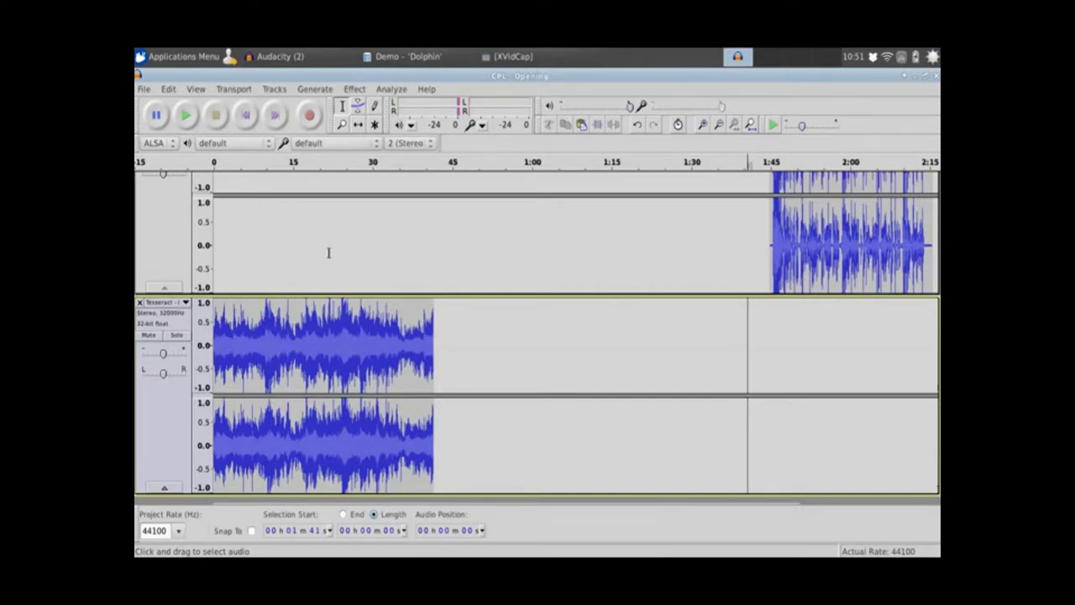
- Shift the Tesseract clip with the Time Shift tool so it starts at about 2:09, overlapping the end of the Intro
{"action": "left_click", "coordinate": [358, 124]}
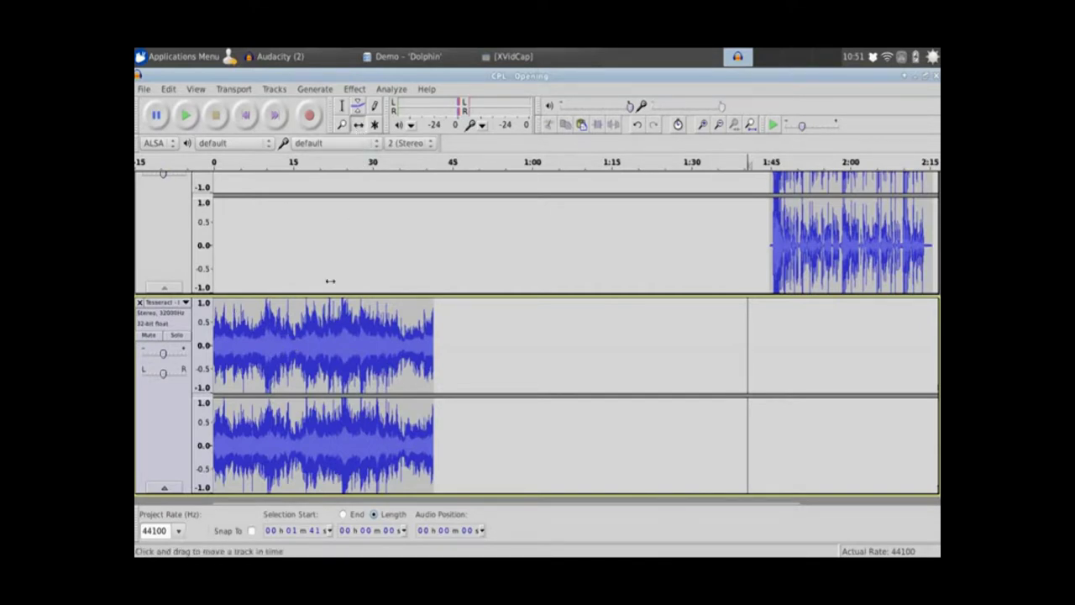
{"action": "left_click_drag", "start_coordinate": [319, 359], "coordinate": [828, 352]}
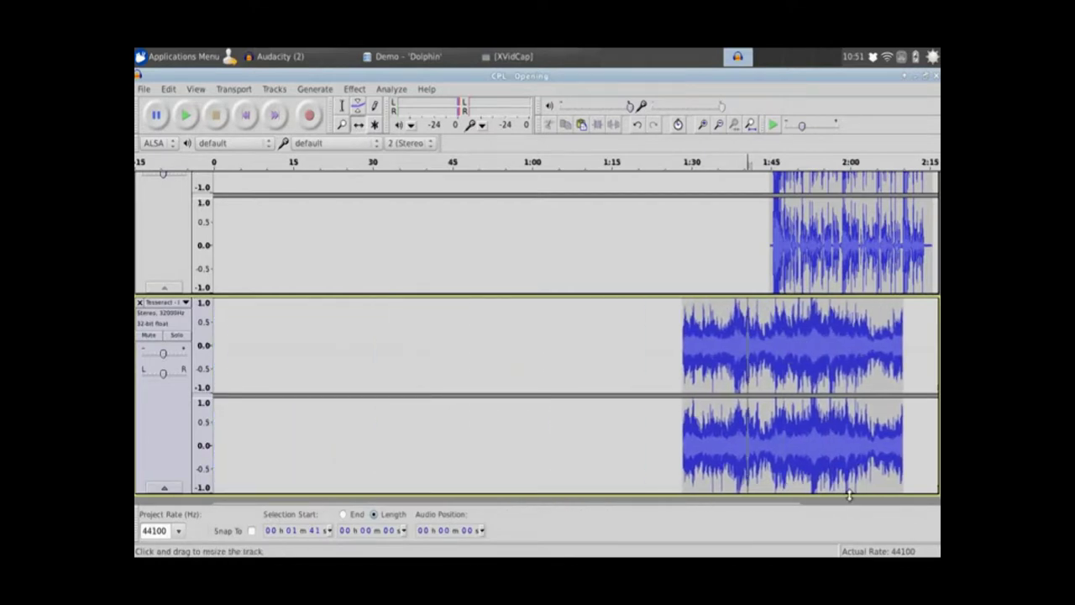
{"action": "left_click_drag", "start_coordinate": [800, 508], "coordinate": [930, 495]}
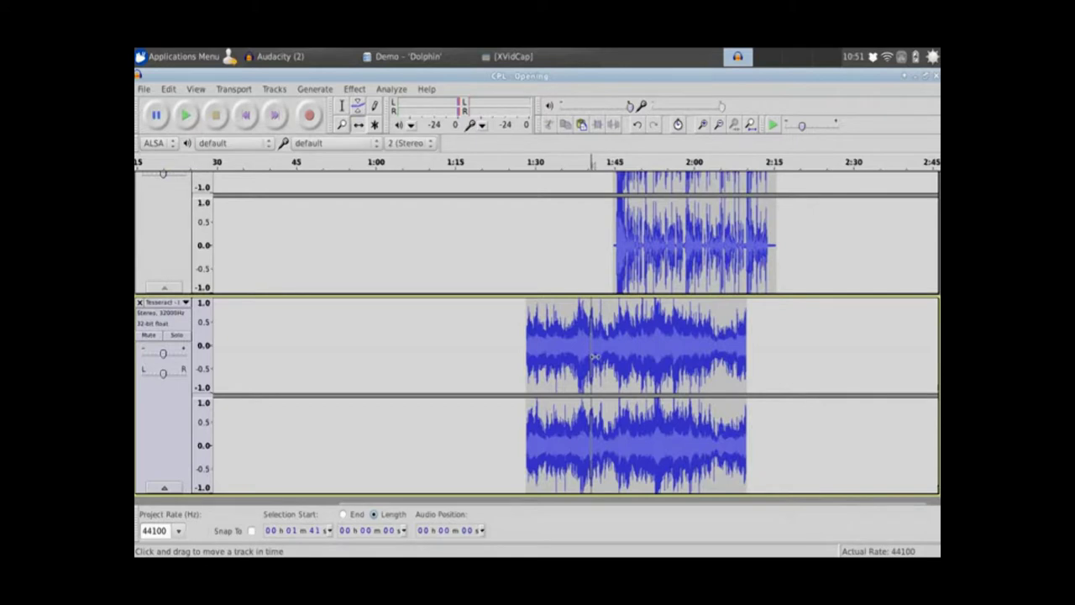
{"action": "left_click_drag", "start_coordinate": [594, 356], "coordinate": [812, 345]}
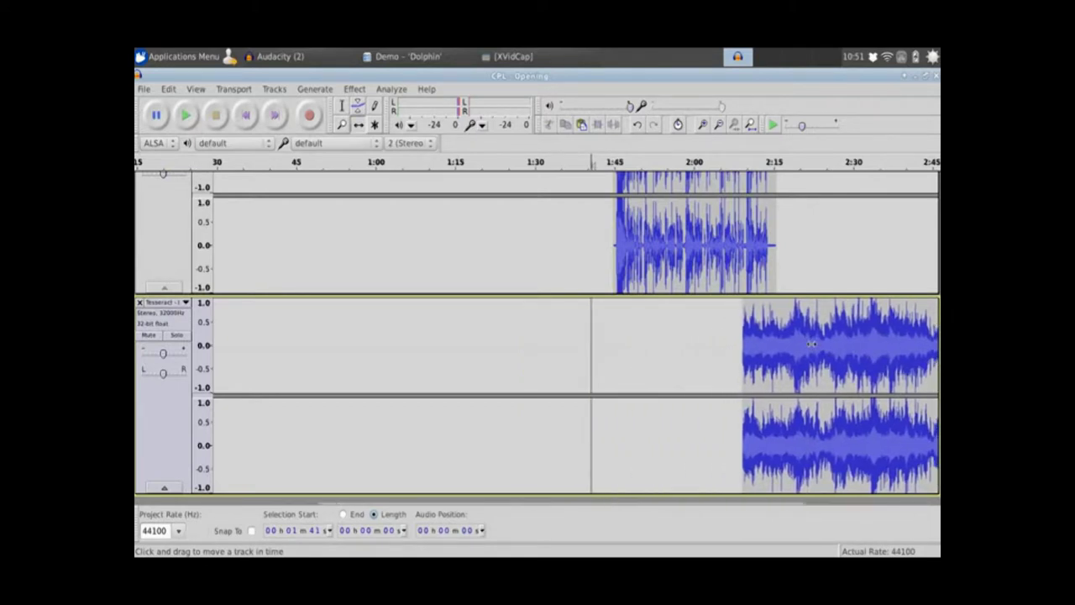
{"action": "scroll", "coordinate": [803, 507], "scroll_direction": "right", "scroll_amount": 5}
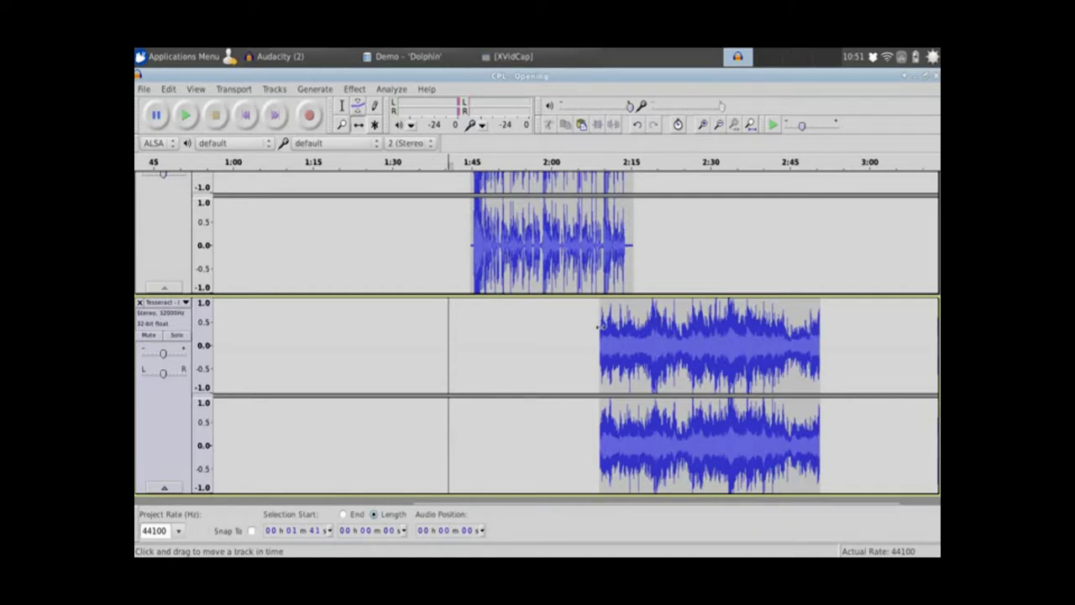
- Apply a Fade In to about the first 10 seconds of the Tesseract clip, starting at about 2:09, using the Selection tool
{"action": "left_click", "coordinate": [342, 105]}
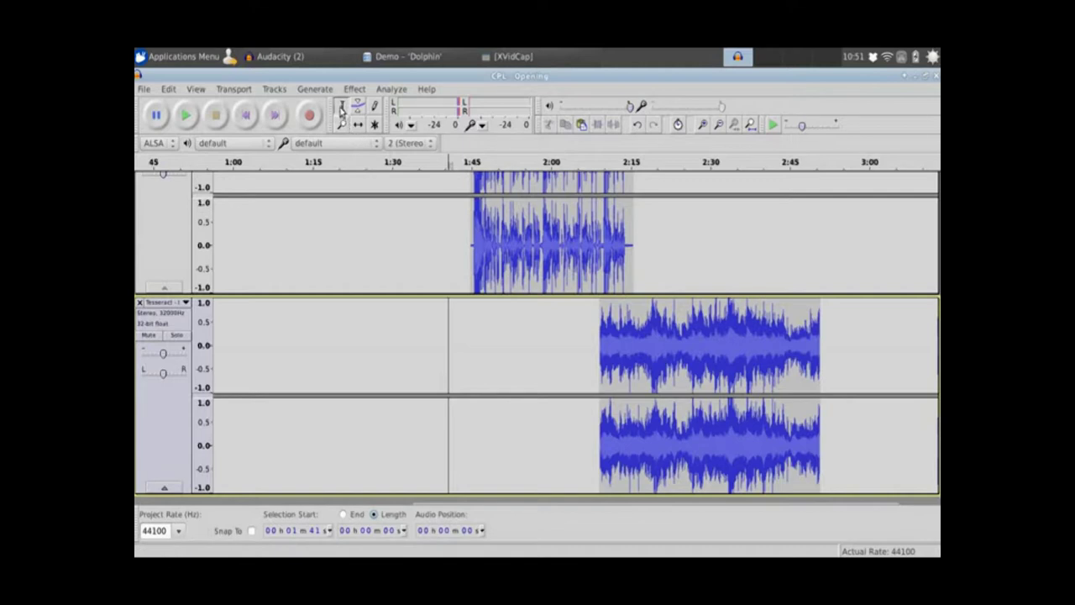
{"action": "left_click_drag", "start_coordinate": [602, 316], "coordinate": [653, 317]}
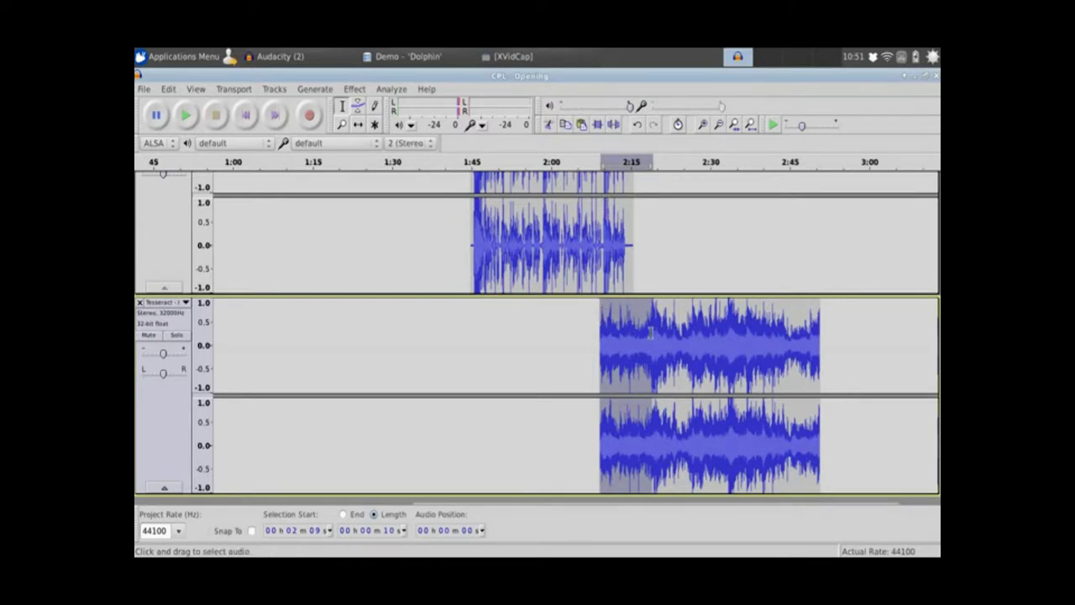
{"action": "left_click", "coordinate": [351, 90]}
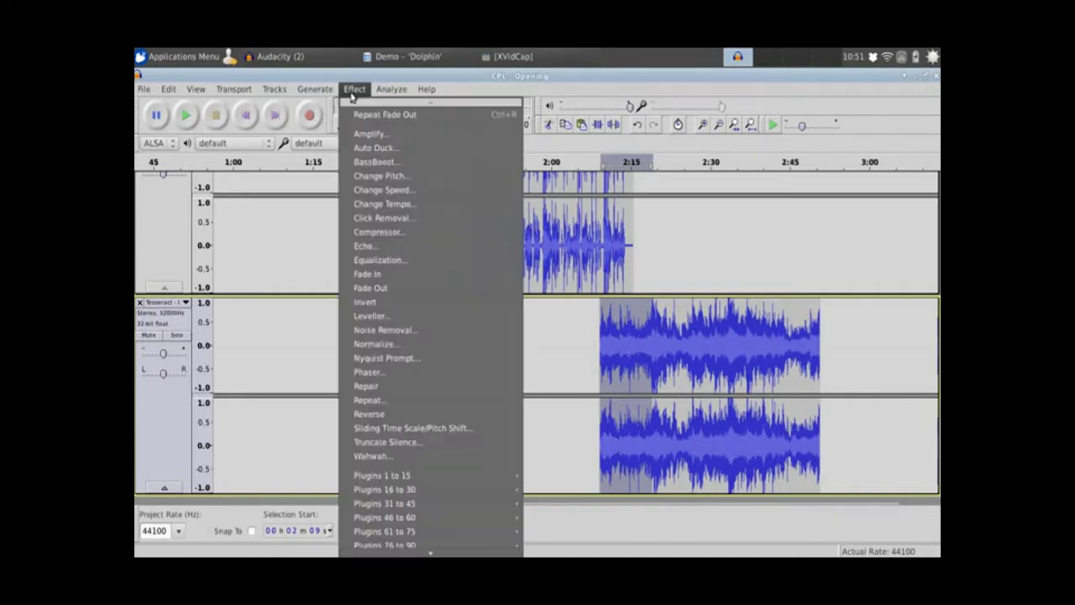
{"action": "left_click", "coordinate": [396, 275]}
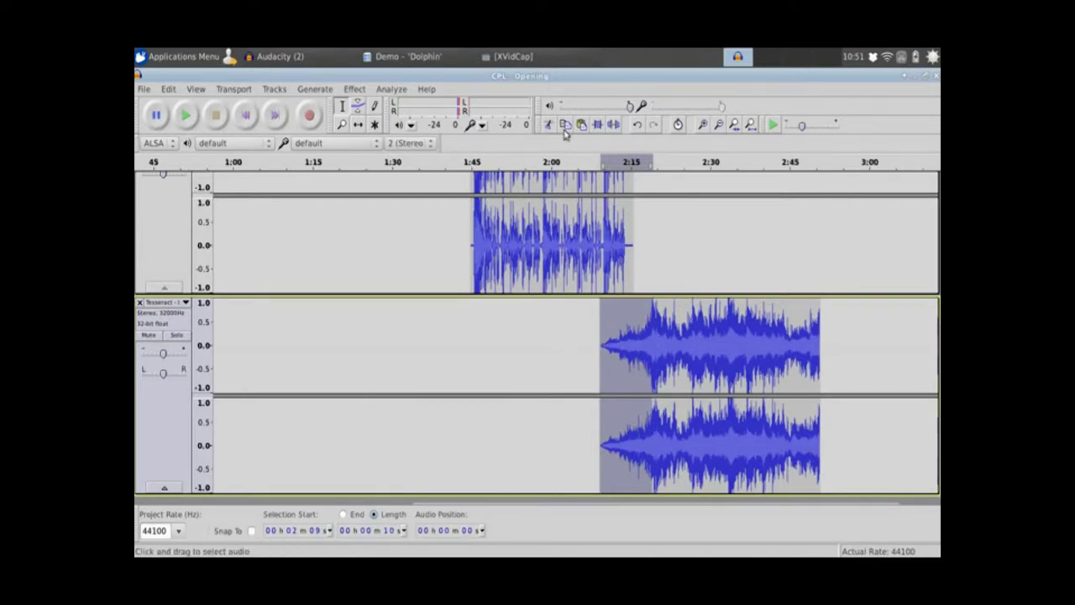
- Listen to the transition from the Intro into the faded-in Tesseract music, starting at about 2:08, and stop the playback
{"action": "left_click", "coordinate": [591, 204]}
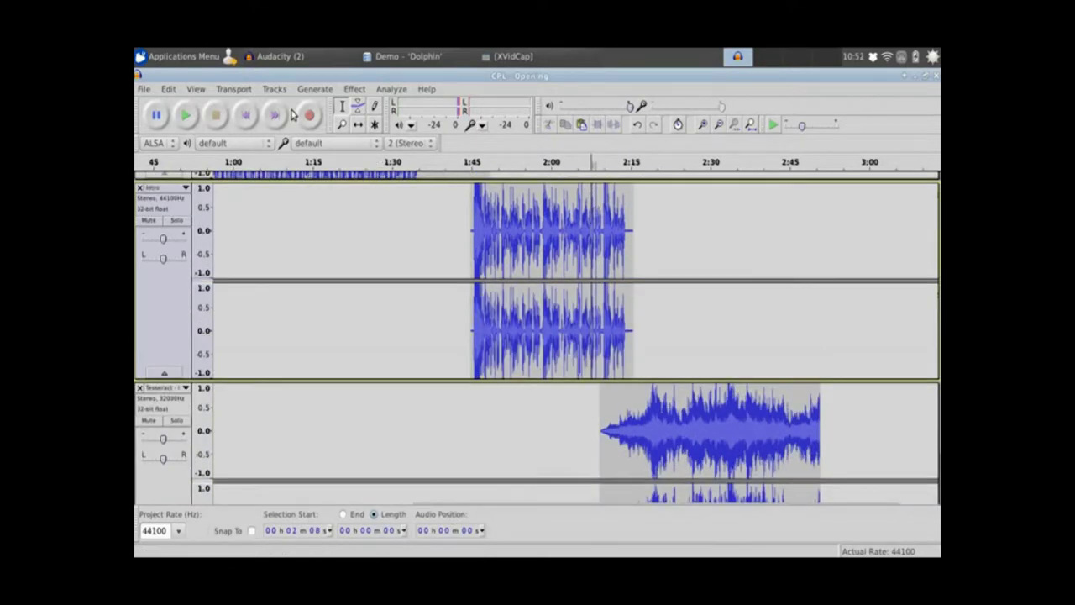
{"action": "left_click", "coordinate": [188, 116]}
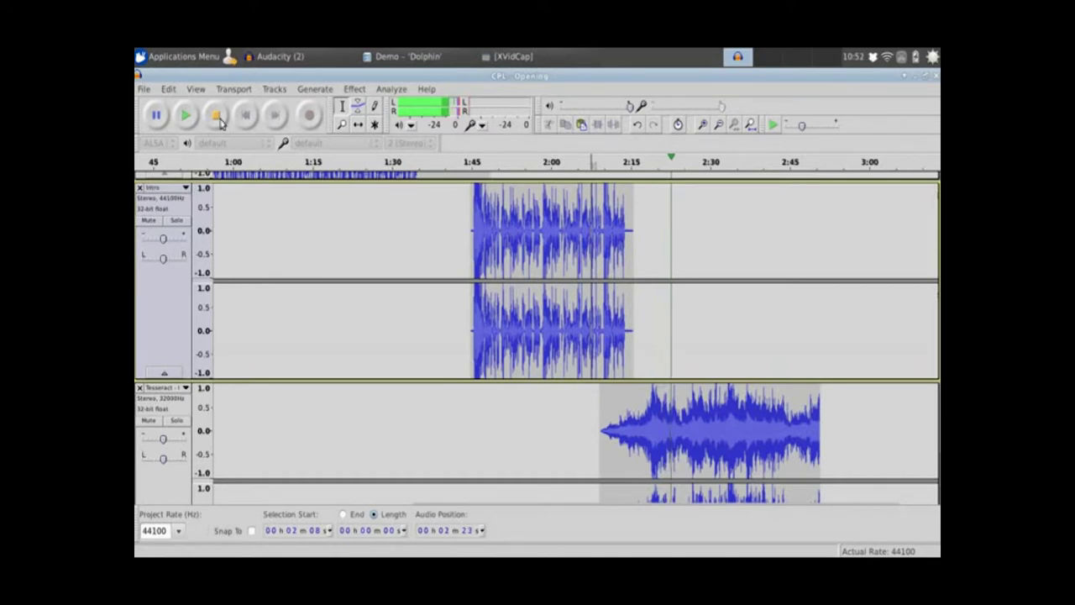
{"action": "left_click", "coordinate": [220, 117]}
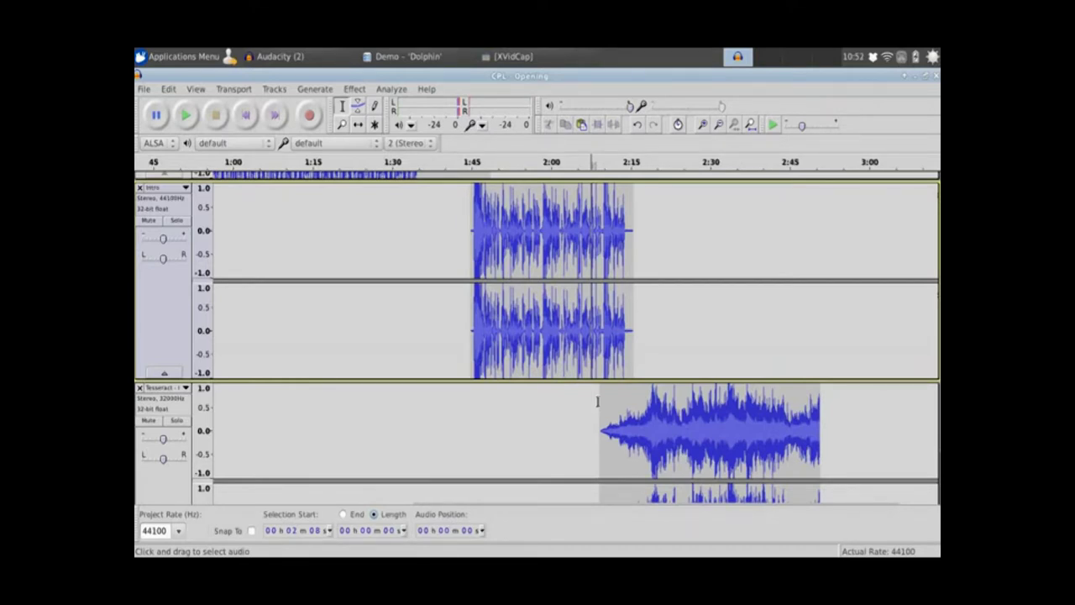
- Import Middle Part.mp3 from the Demo folder into the project as a new track below the Tesseract track
{"action": "scroll", "coordinate": [618, 387], "scroll_direction": "down", "scroll_amount": 2}
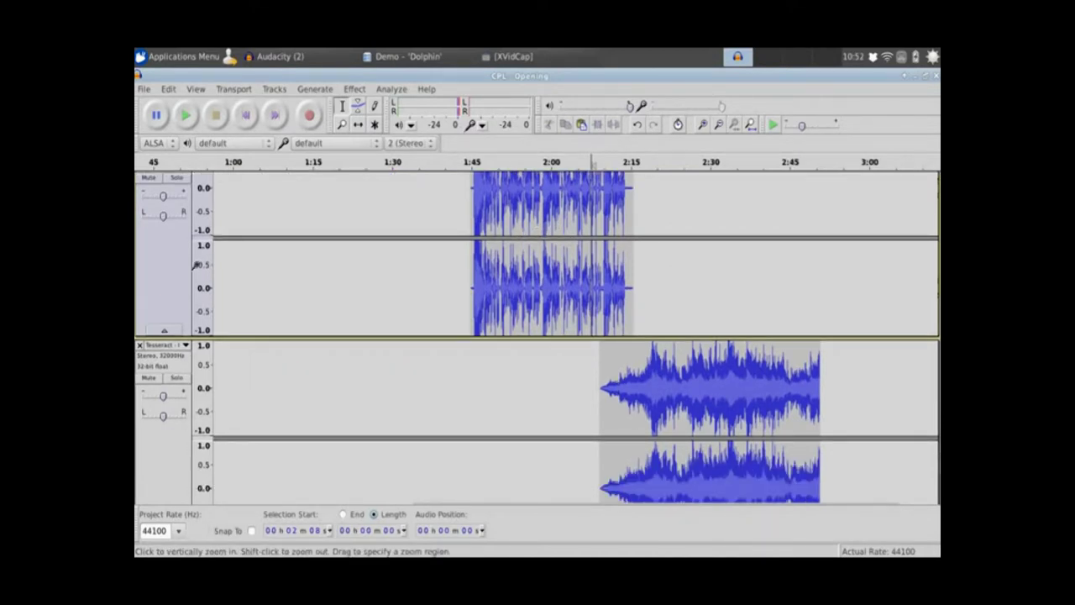
{"action": "scroll", "coordinate": [171, 223], "scroll_direction": "up", "scroll_amount": 4}
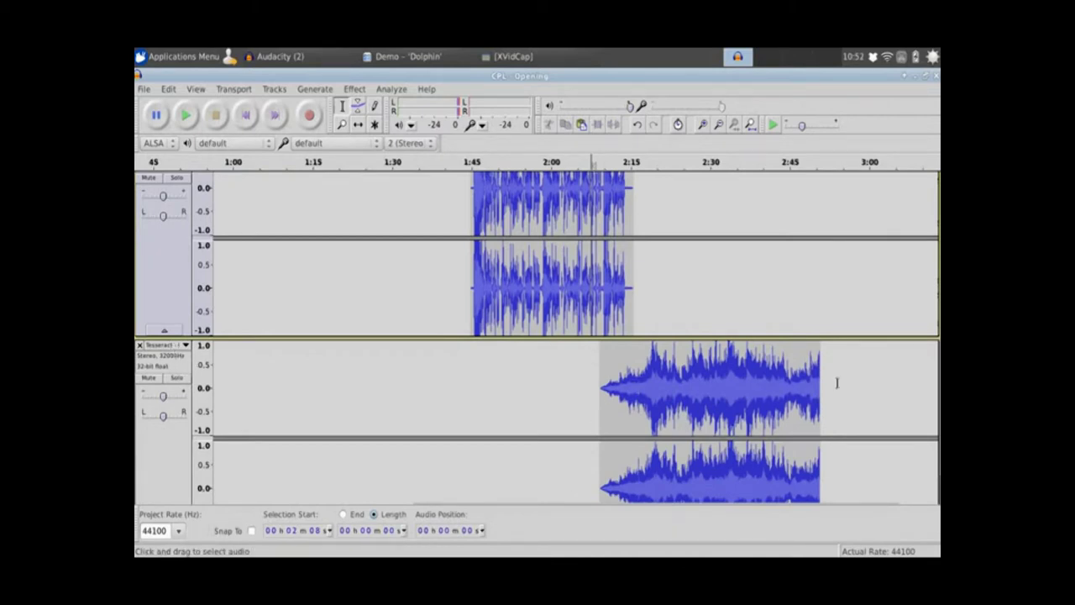
{"action": "scroll", "coordinate": [609, 376], "scroll_direction": "down", "scroll_amount": 2}
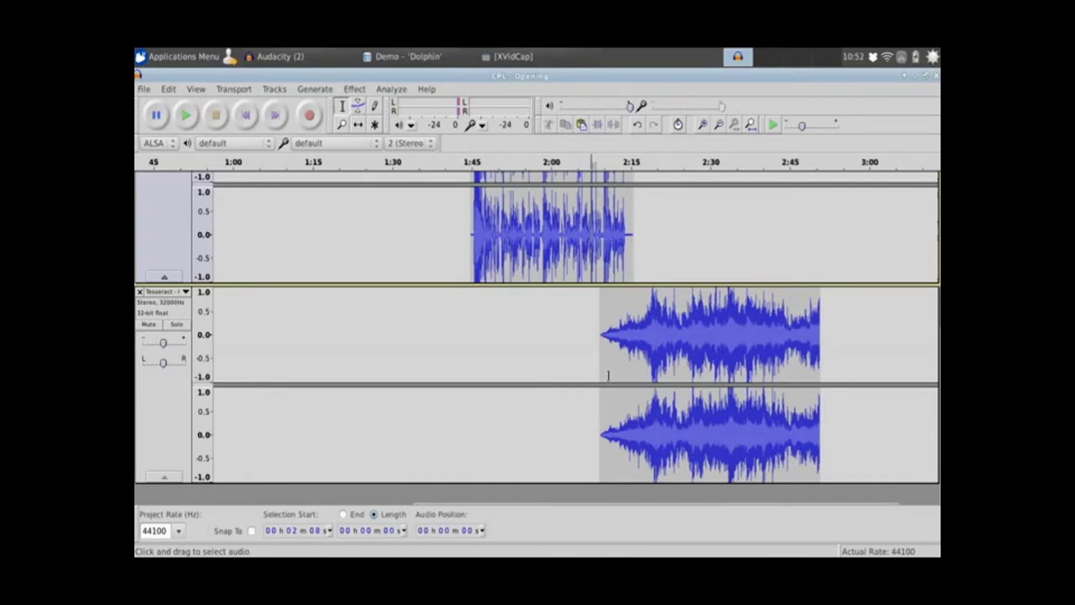
{"action": "left_click", "coordinate": [144, 89]}
{"action": "mouse_move", "coordinate": [205, 249]}
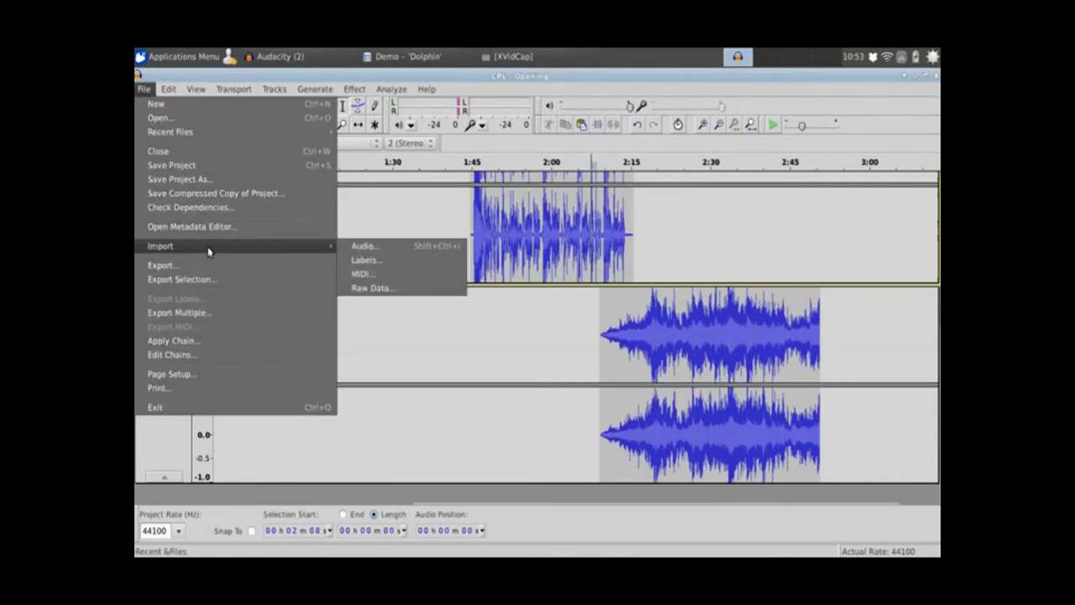
{"action": "left_click", "coordinate": [360, 247]}
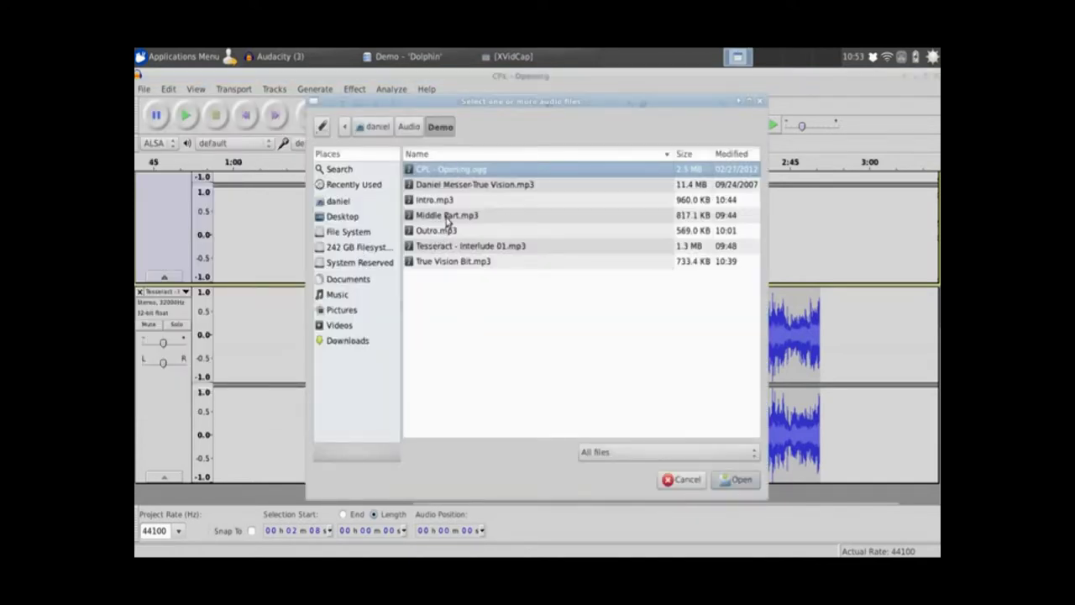
{"action": "double_click", "coordinate": [446, 216]}
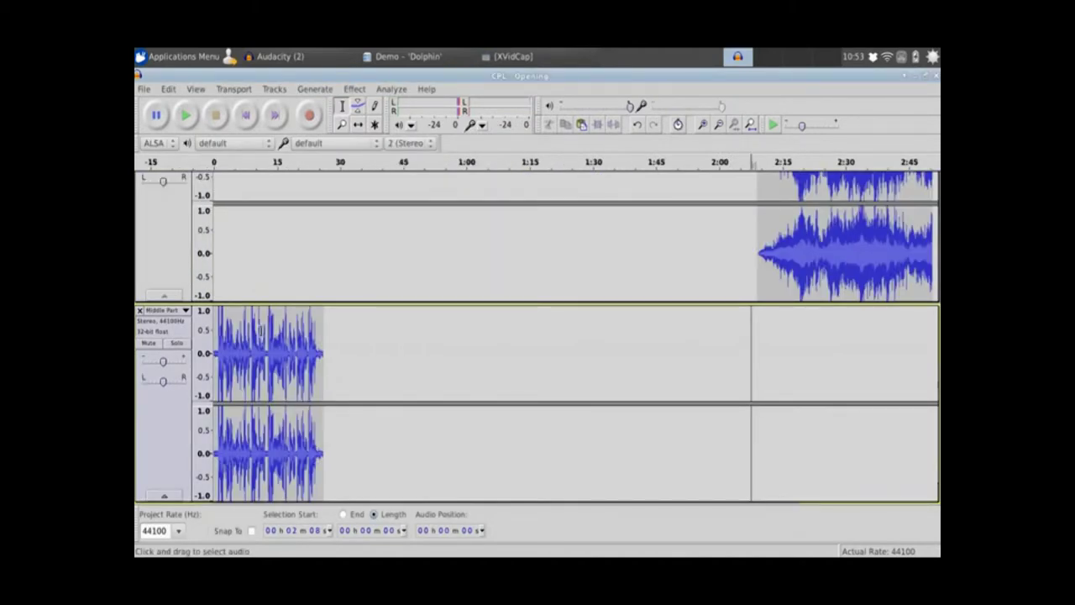
- Shift the Middle Part clip with the Time Shift tool so it starts at about 2:46, overlapping the end of the Tesseract music
{"action": "left_click", "coordinate": [357, 123]}
{"action": "left_click_drag", "start_coordinate": [294, 335], "coordinate": [932, 374]}
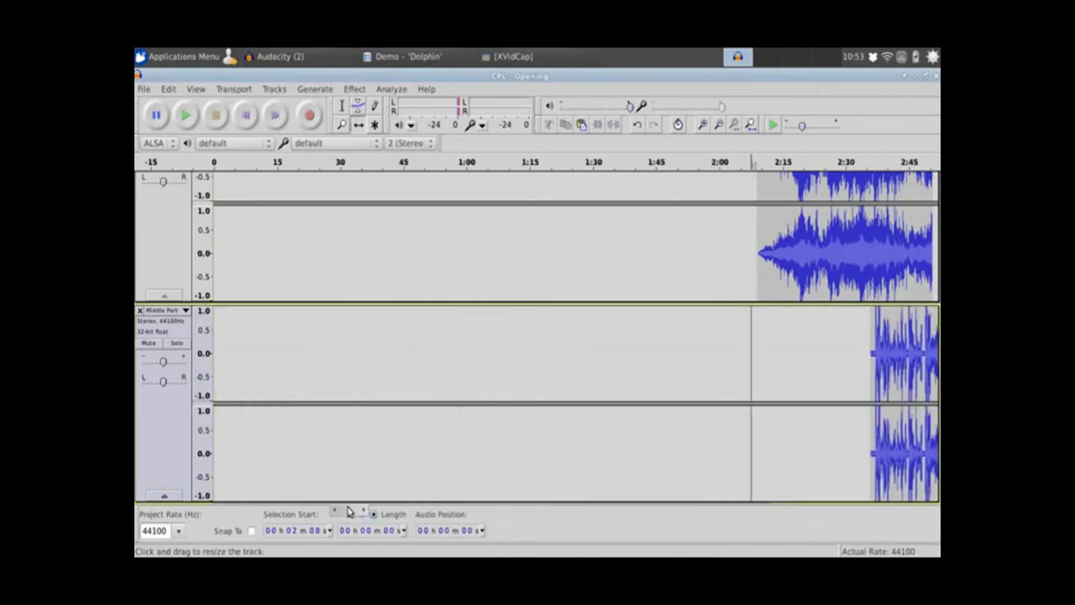
{"action": "left_click_drag", "start_coordinate": [363, 510], "coordinate": [600, 511]}
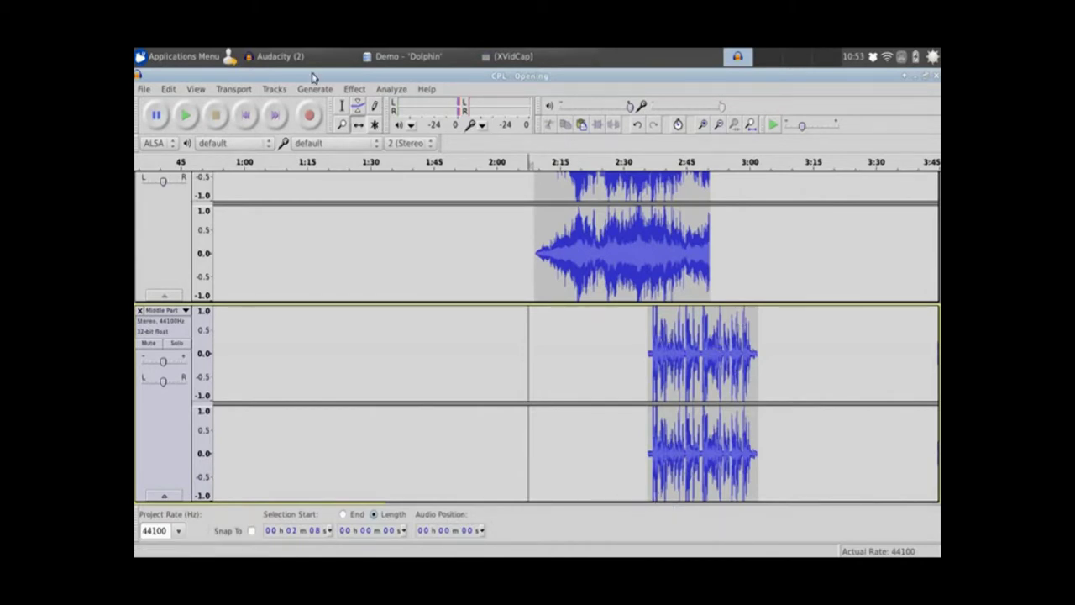
{"action": "left_click", "coordinate": [351, 89]}
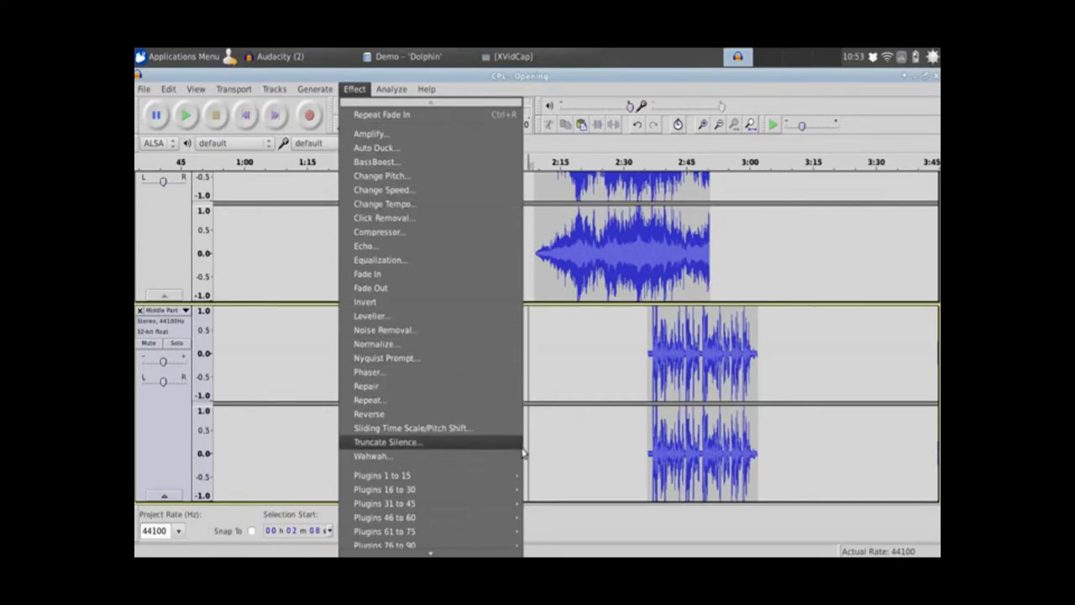
{"action": "left_click", "coordinate": [661, 333]}
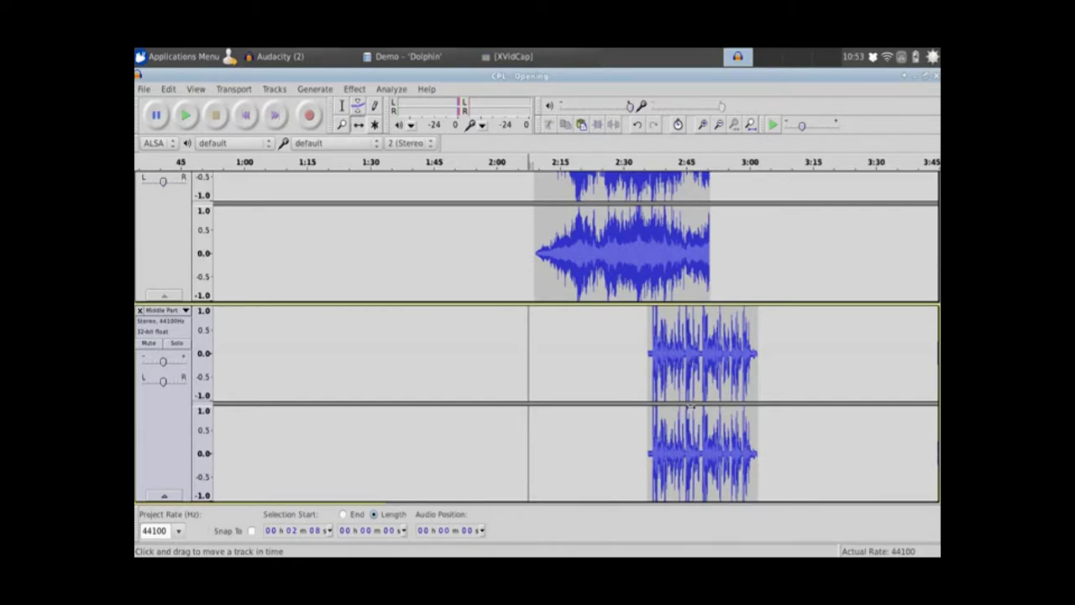
{"action": "left_click_drag", "start_coordinate": [698, 357], "coordinate": [743, 349]}
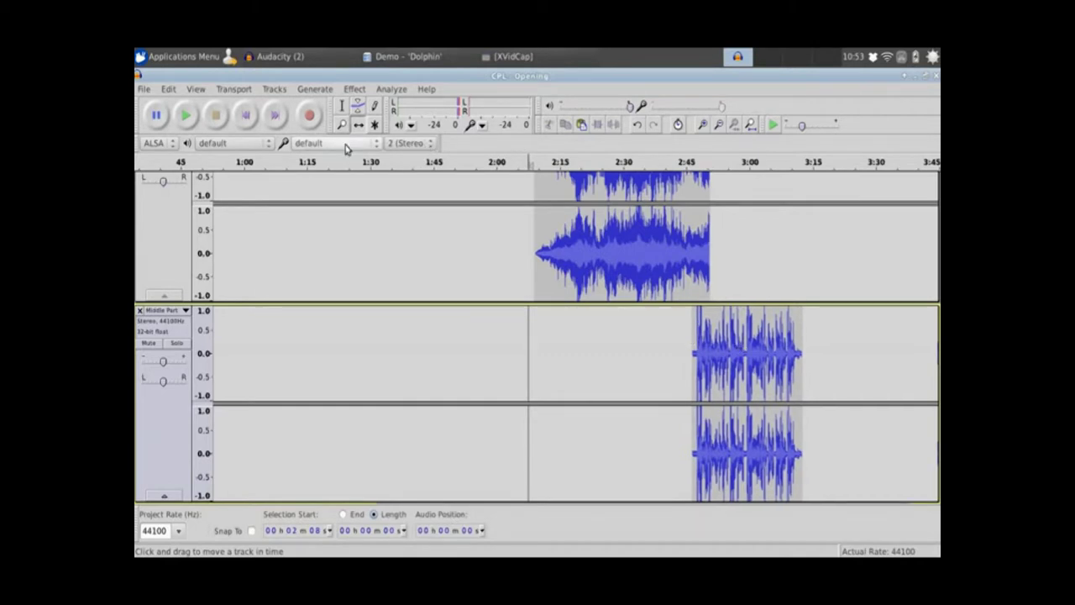
- Apply a Fade Out to about the last 7 seconds of the Tesseract clip, starting at about 2:44, using the Selection tool
{"action": "left_click", "coordinate": [343, 106]}
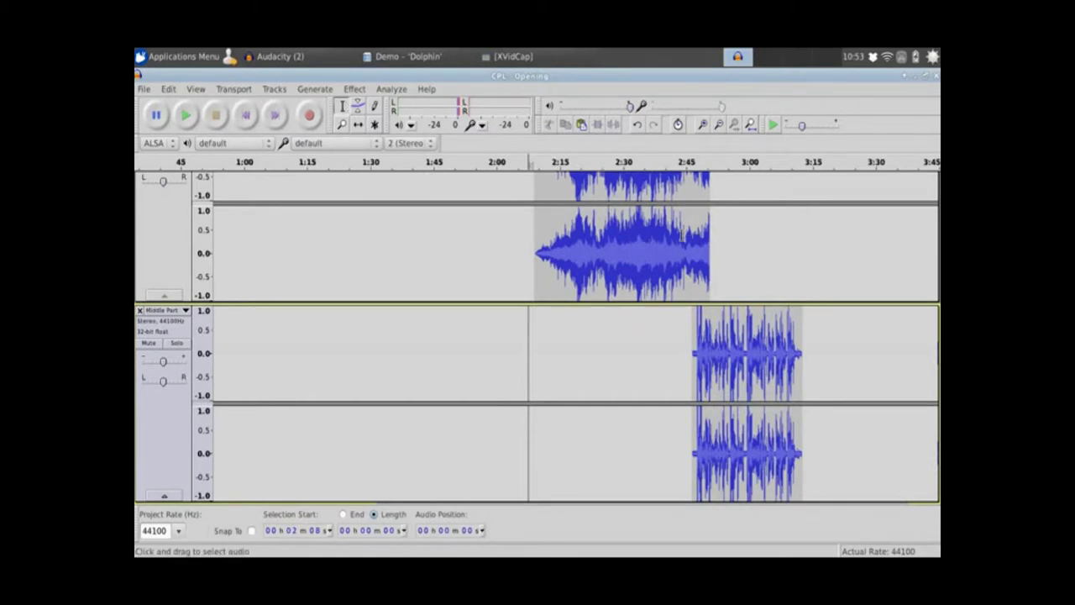
{"action": "left_click_drag", "start_coordinate": [682, 238], "coordinate": [712, 236]}
{"action": "scroll", "coordinate": [711, 236], "scroll_direction": "up", "scroll_amount": 3}
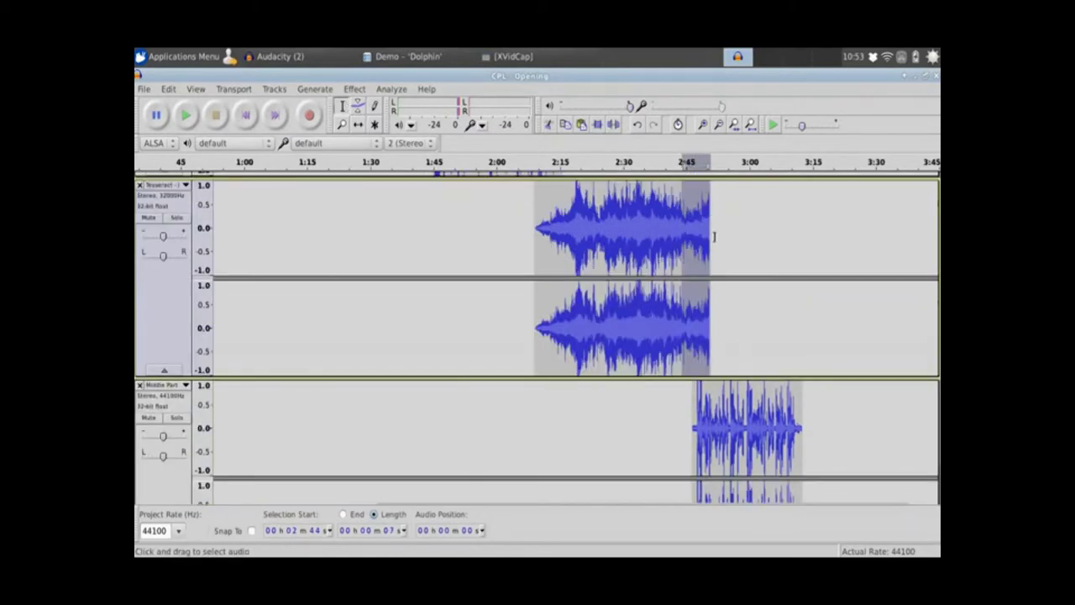
{"action": "left_click", "coordinate": [354, 89]}
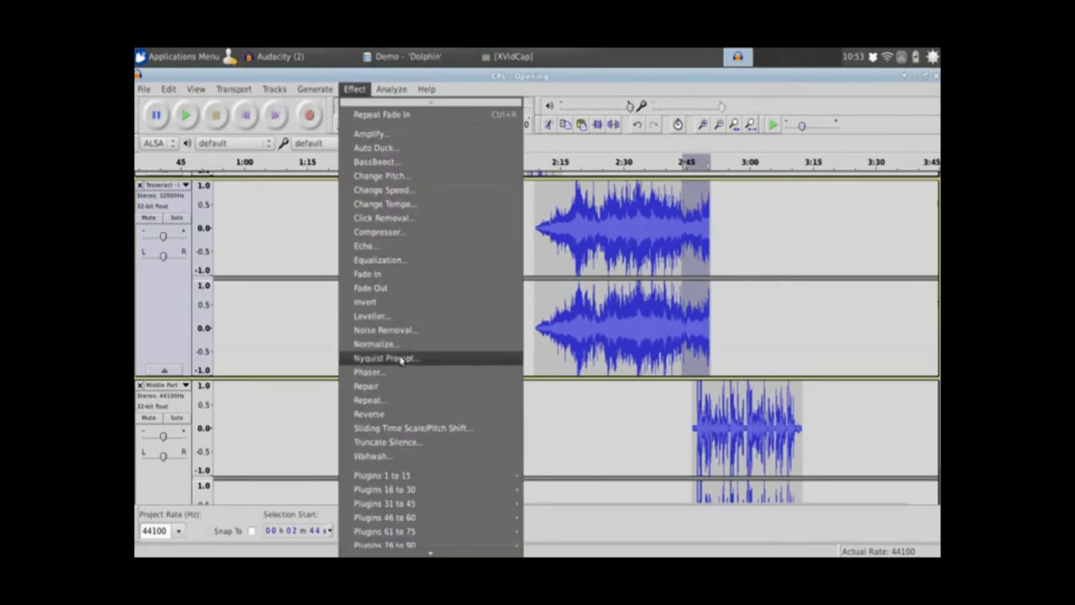
{"action": "left_click", "coordinate": [404, 288]}
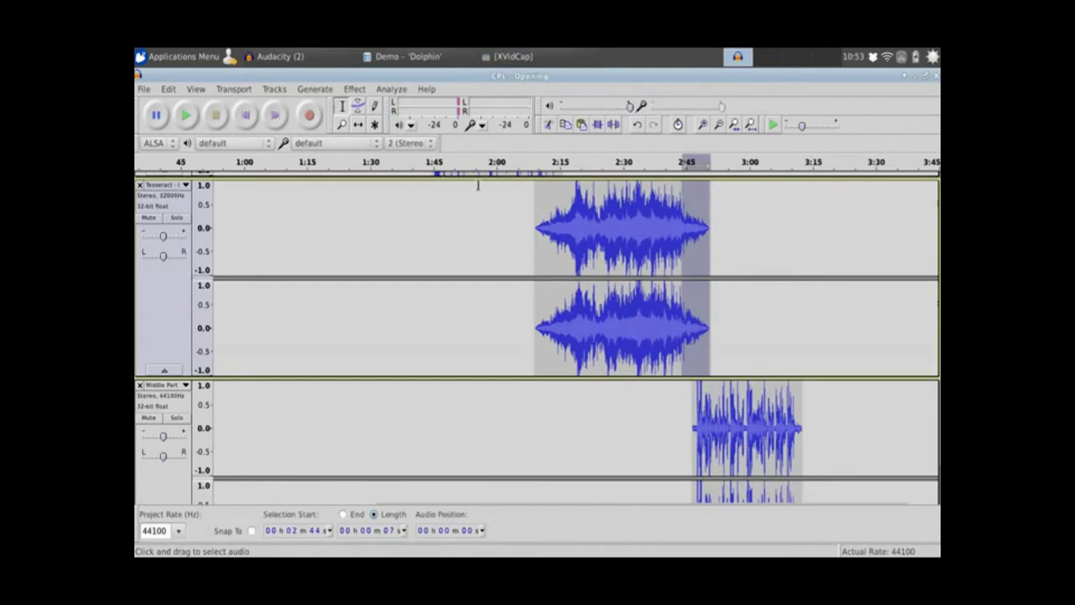
- Listen to the transition from the faded-out Tesseract music into the Middle Part speech, starting at about 2:43, and stop the playback
{"action": "left_click", "coordinate": [677, 220]}
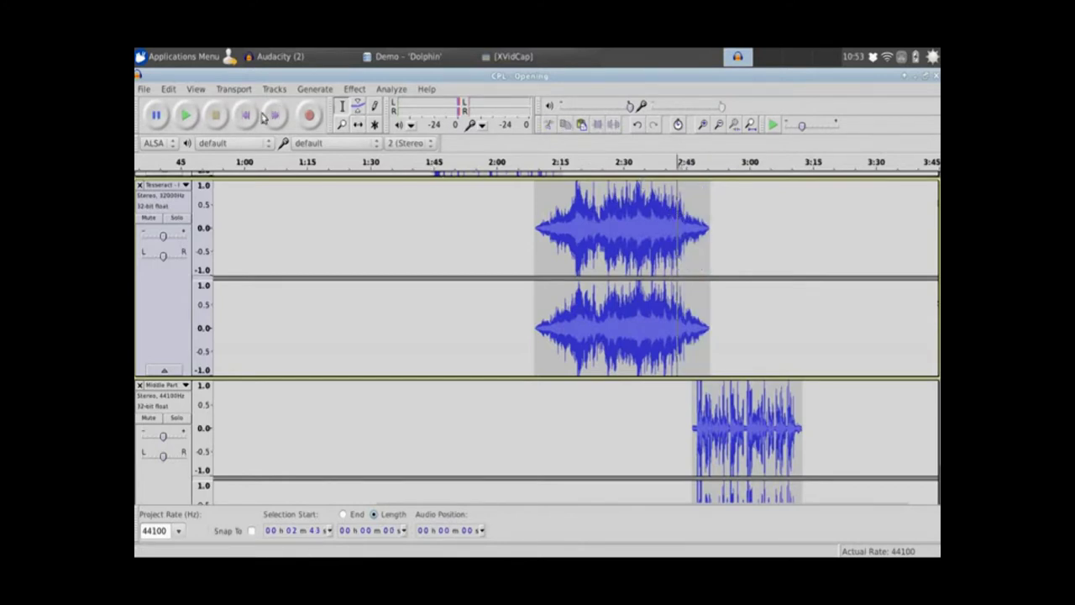
{"action": "left_click", "coordinate": [188, 117]}
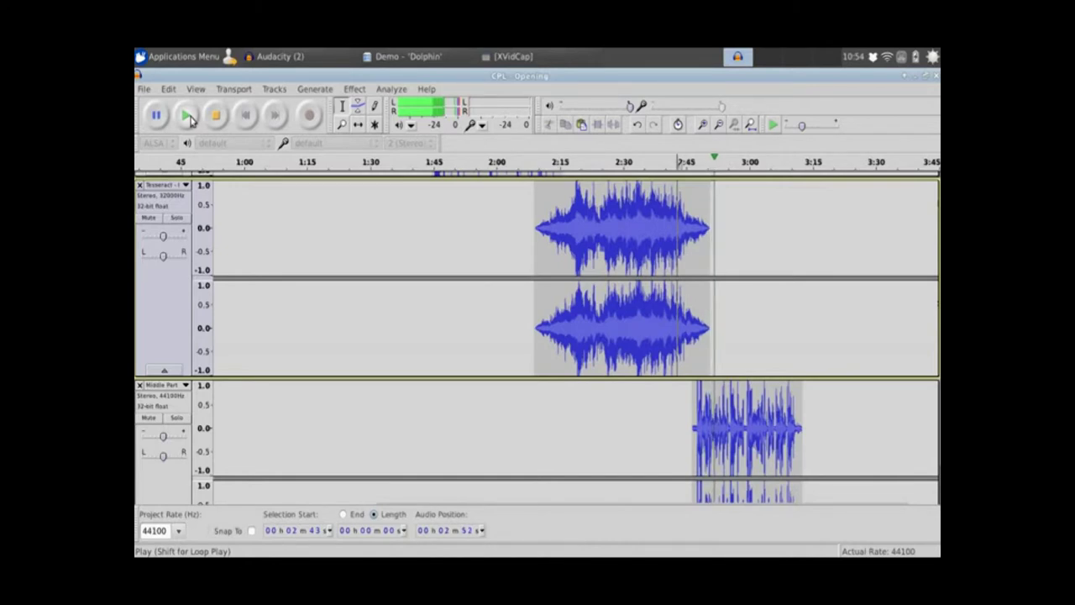
{"action": "left_click", "coordinate": [211, 118]}
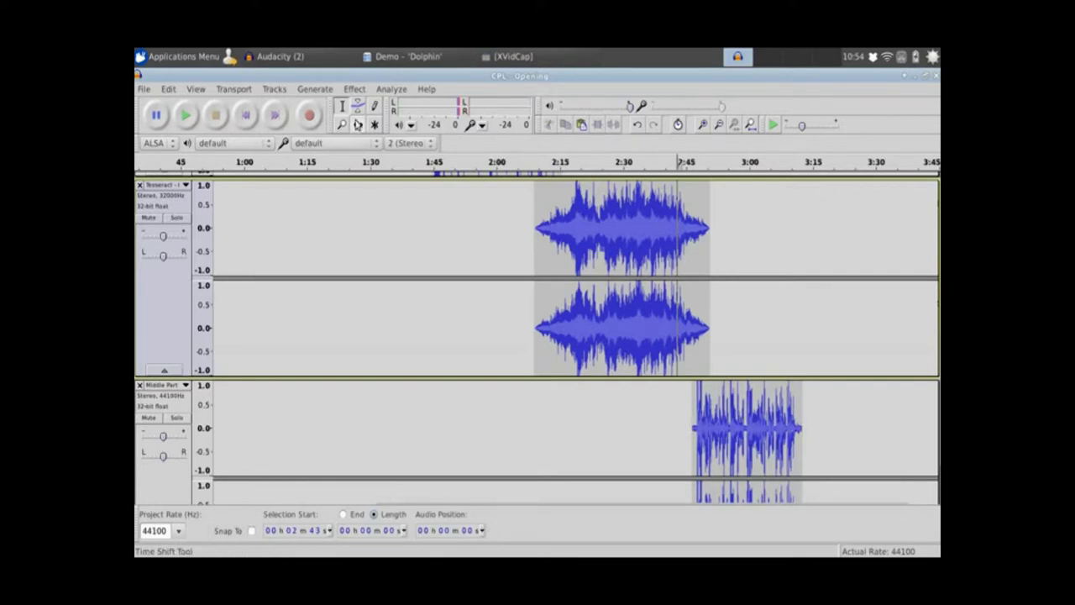
- Capture a noise profile with Noise Removal from the quiet first second of the Middle Part clip, starting at about 2:46
{"action": "left_click", "coordinate": [341, 124]}
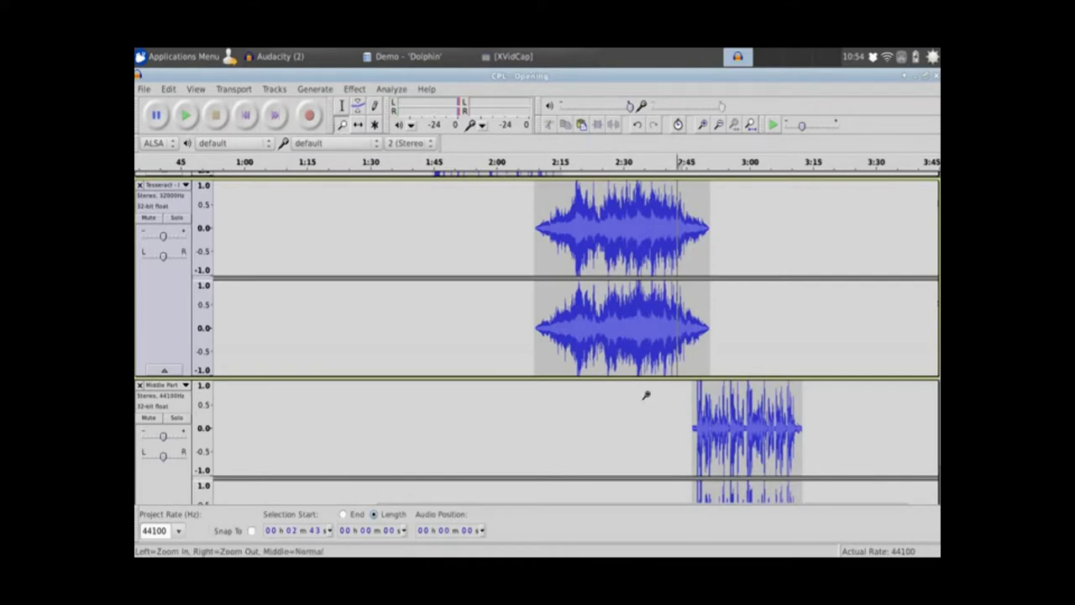
{"action": "left_click", "coordinate": [704, 423]}
{"action": "left_click", "coordinate": [703, 369]}
{"action": "left_click", "coordinate": [701, 367]}
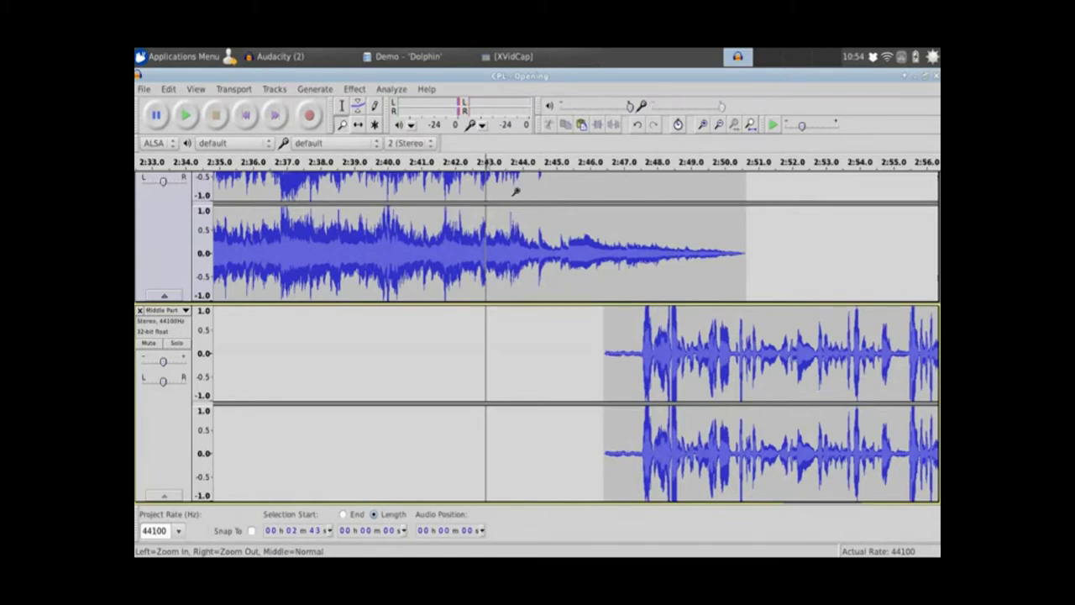
{"action": "left_click", "coordinate": [342, 106]}
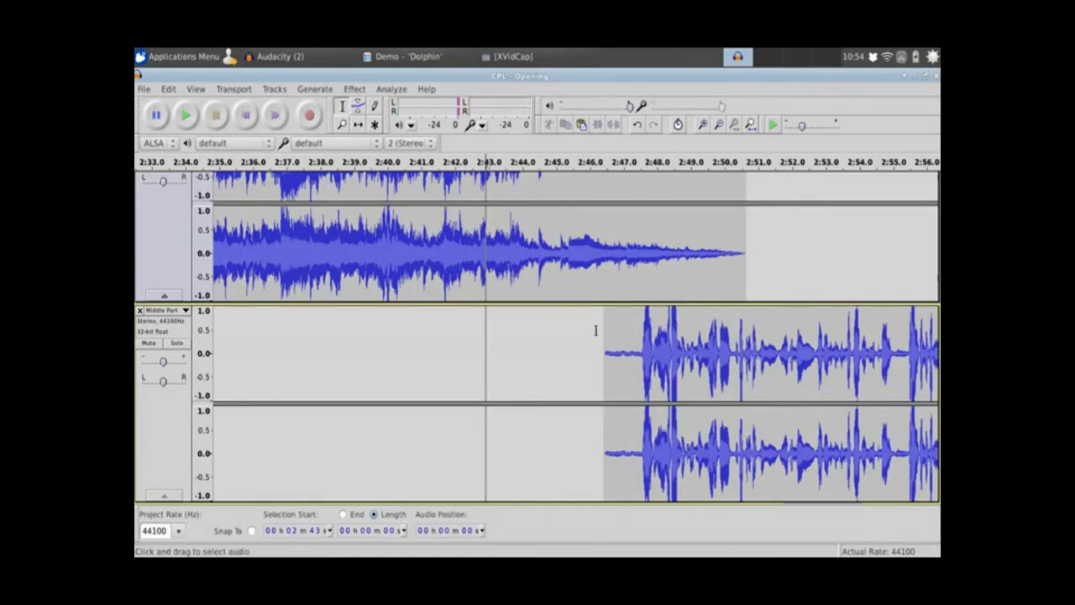
{"action": "left_click_drag", "start_coordinate": [640, 349], "coordinate": [605, 340]}
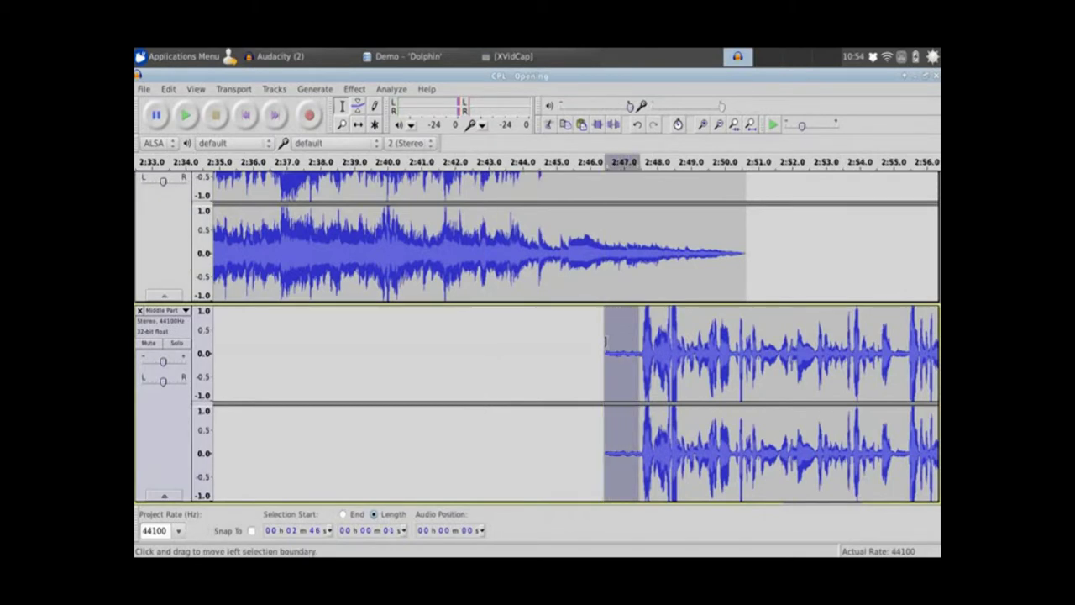
{"action": "left_click", "coordinate": [351, 89]}
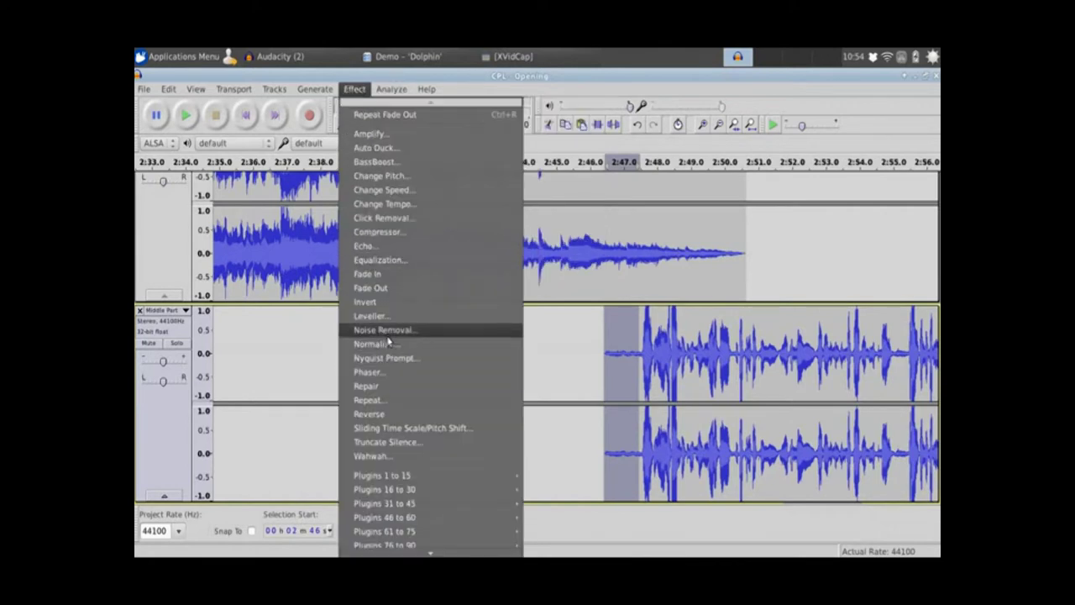
{"action": "left_click", "coordinate": [388, 331]}
{"action": "left_click", "coordinate": [526, 243]}
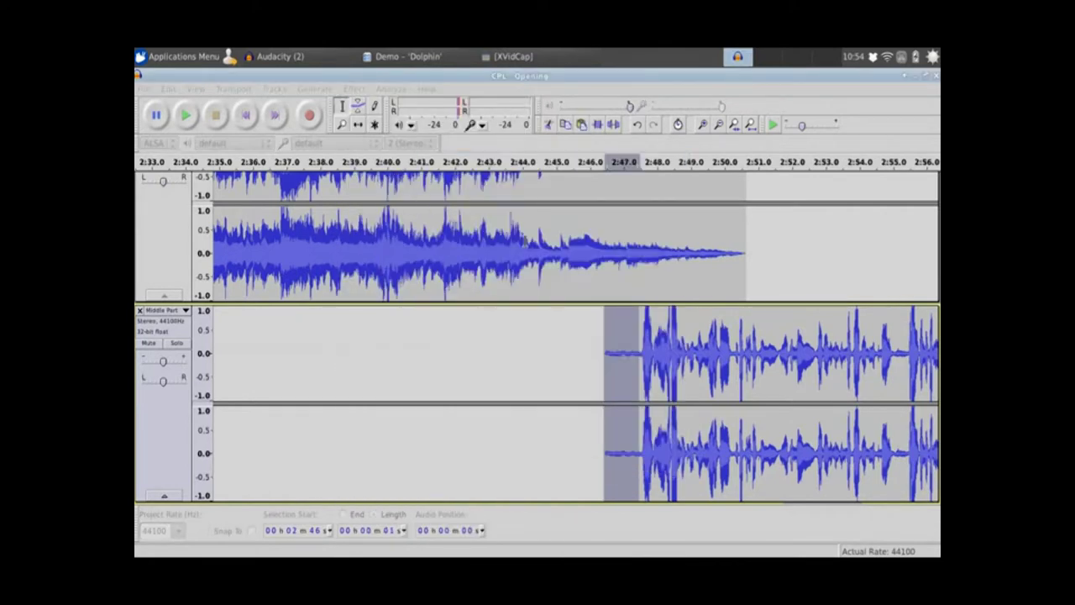
{"action": "left_click", "coordinate": [353, 89]}
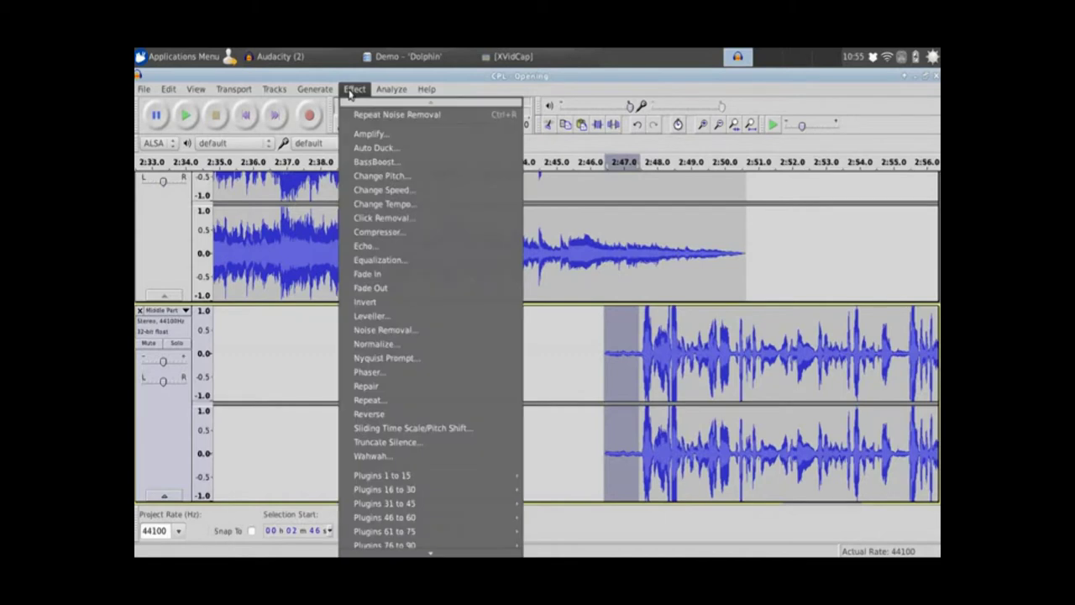
{"action": "left_click", "coordinate": [398, 331]}
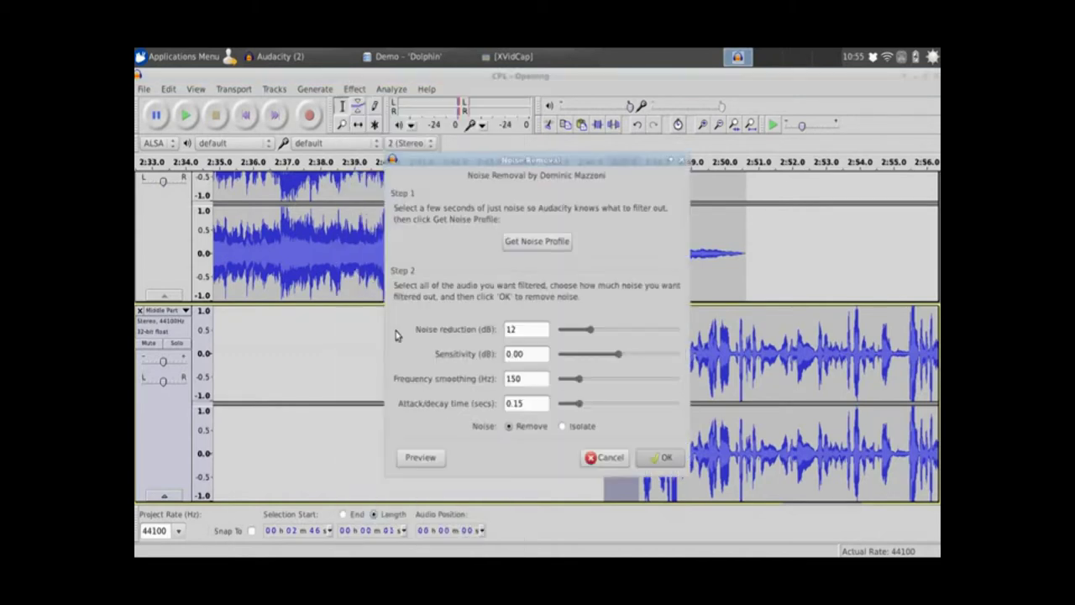
{"action": "left_click", "coordinate": [605, 457]}
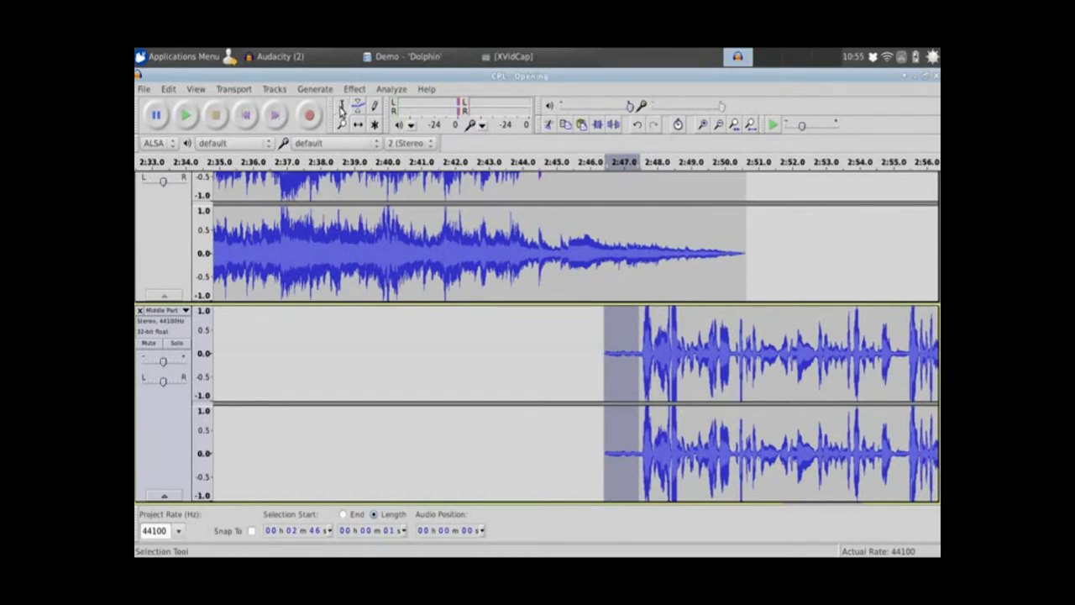
{"action": "left_click_drag", "start_coordinate": [608, 349], "coordinate": [939, 353]}
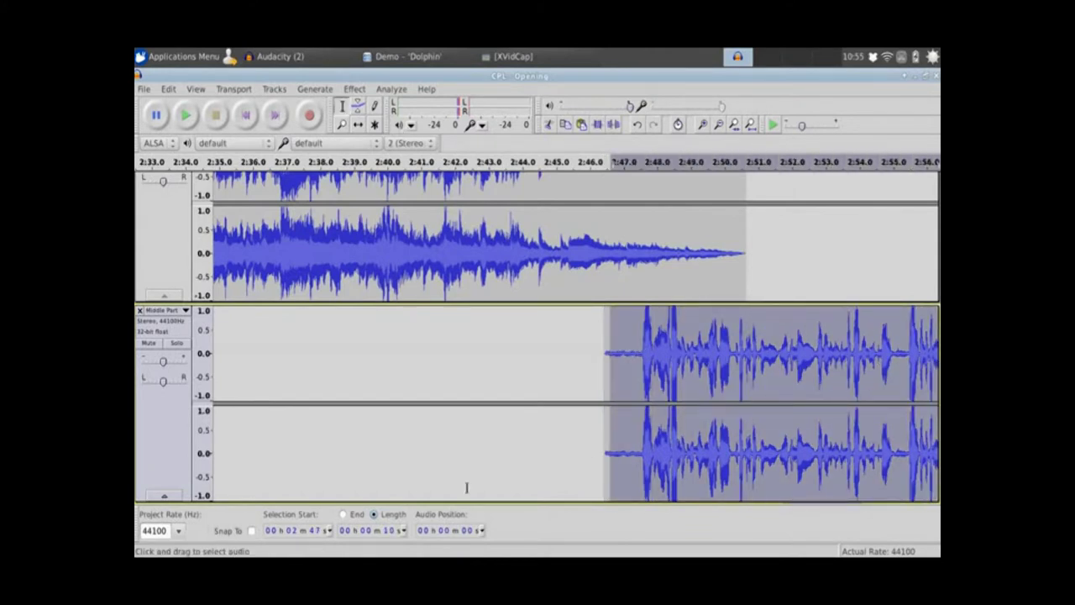
- Select the entire Middle Part clip, about 26 seconds from 2:46, and apply Noise Removal using the captured noise profile
{"action": "left_click_drag", "start_coordinate": [449, 509], "coordinate": [504, 508]}
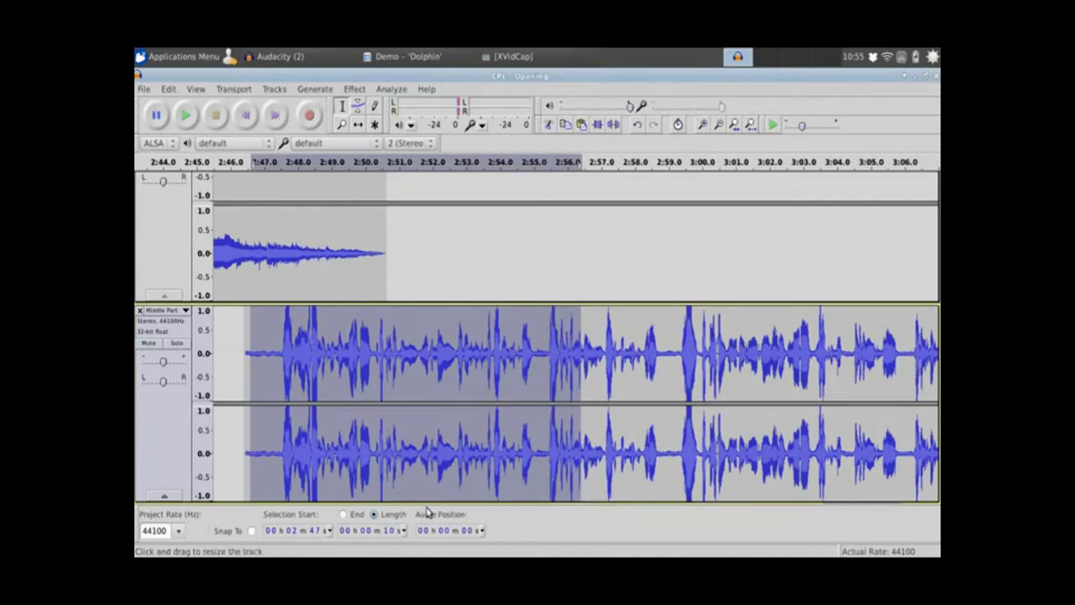
{"action": "mouse_move", "coordinate": [429, 514]}
{"action": "left_mouse_down"}
{"action": "mouse_move", "coordinate": [478, 513]}
{"action": "mouse_move", "coordinate": [435, 512]}
{"action": "left_mouse_up"}
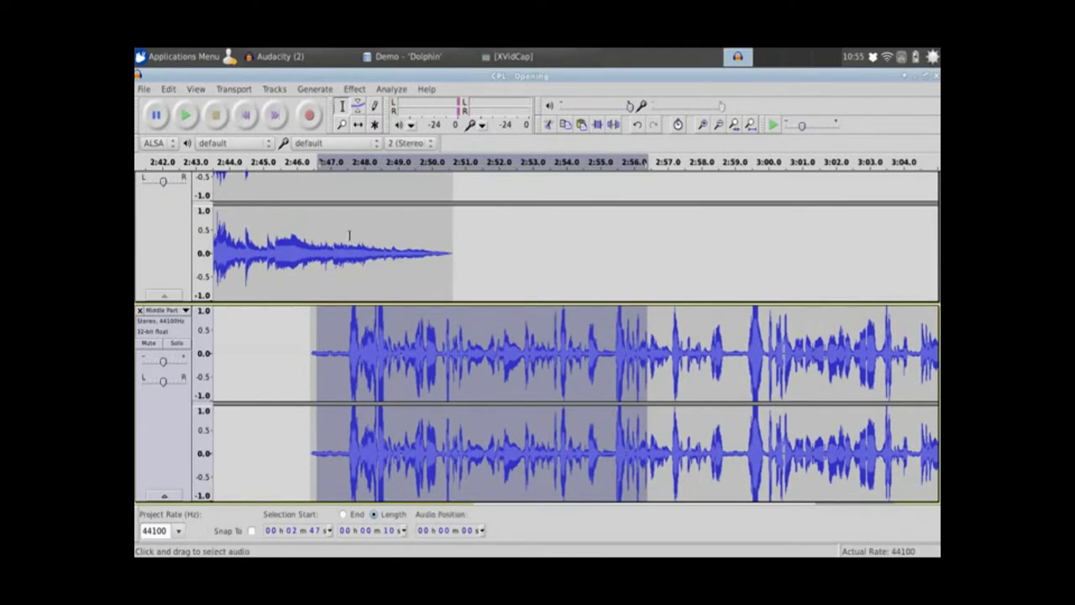
{"action": "left_click", "coordinate": [341, 125]}
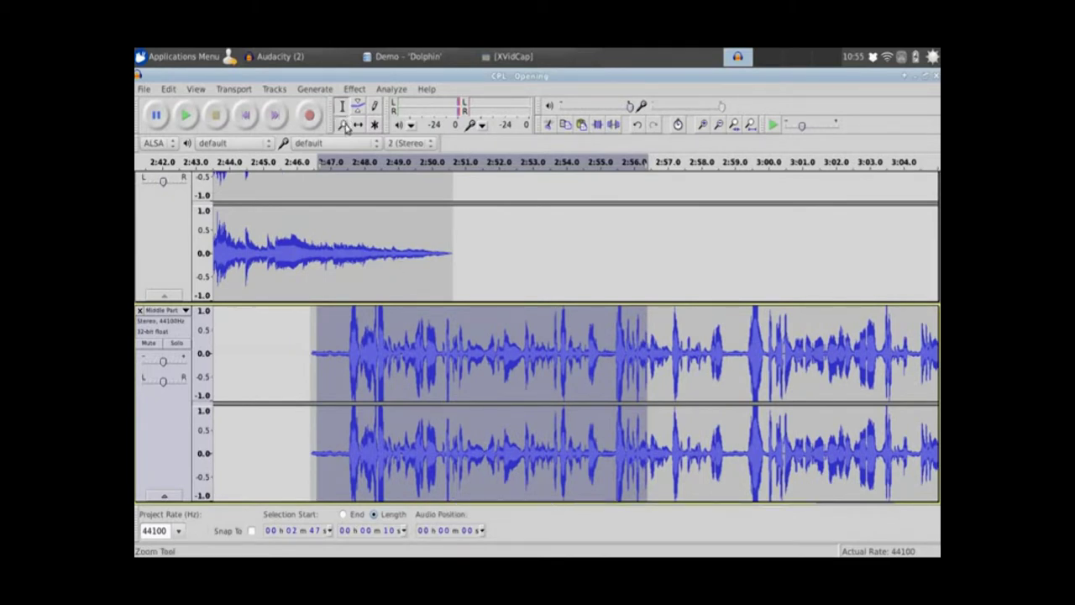
{"action": "left_click", "coordinate": [456, 353]}
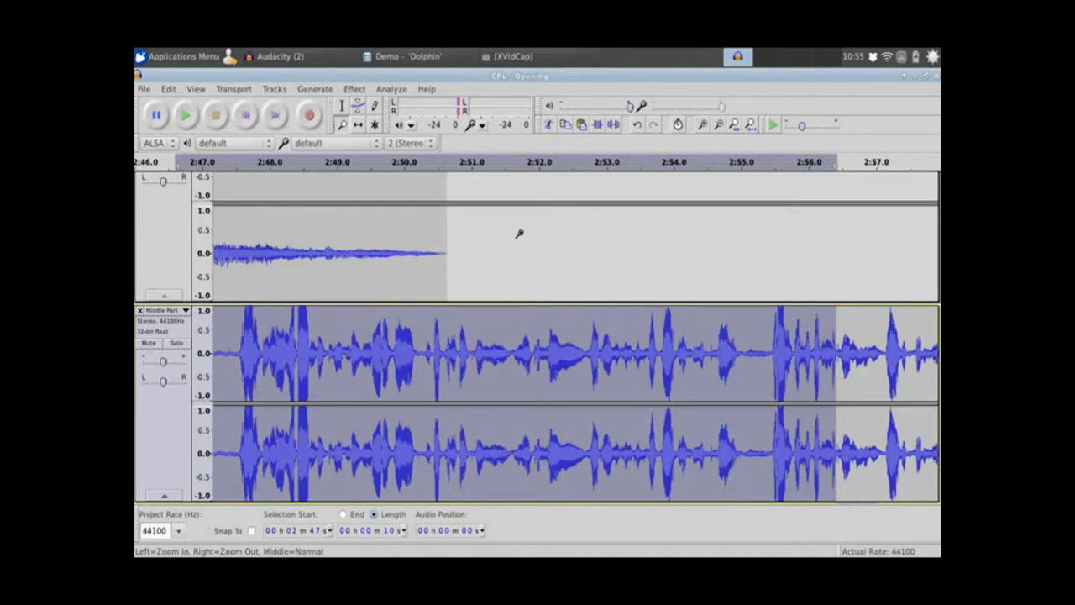
{"action": "right_click", "coordinate": [481, 382]}
{"action": "right_click", "coordinate": [482, 382]}
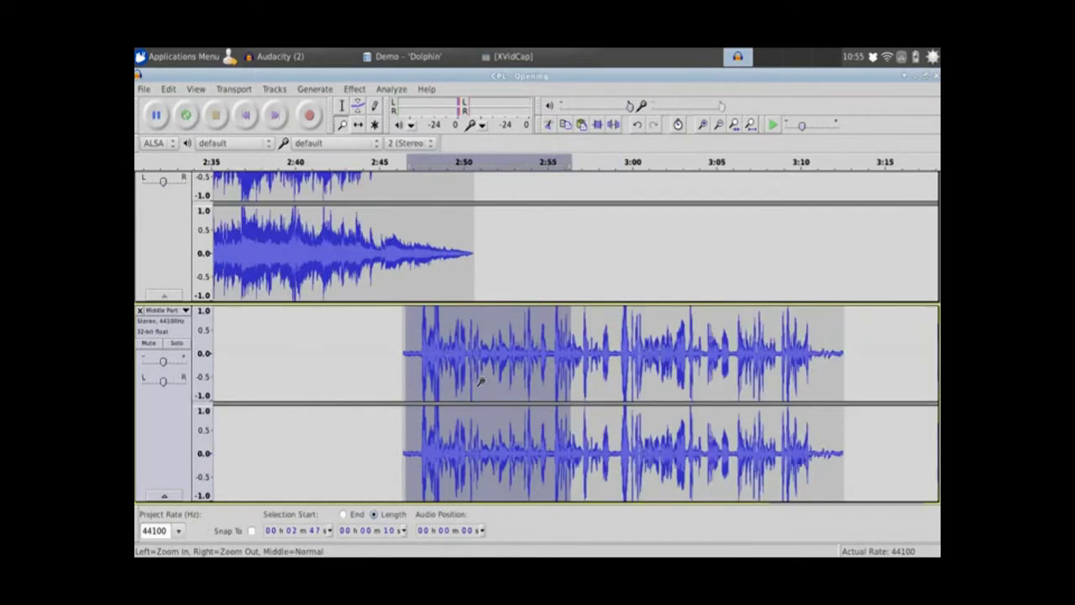
{"action": "right_click", "coordinate": [481, 382]}
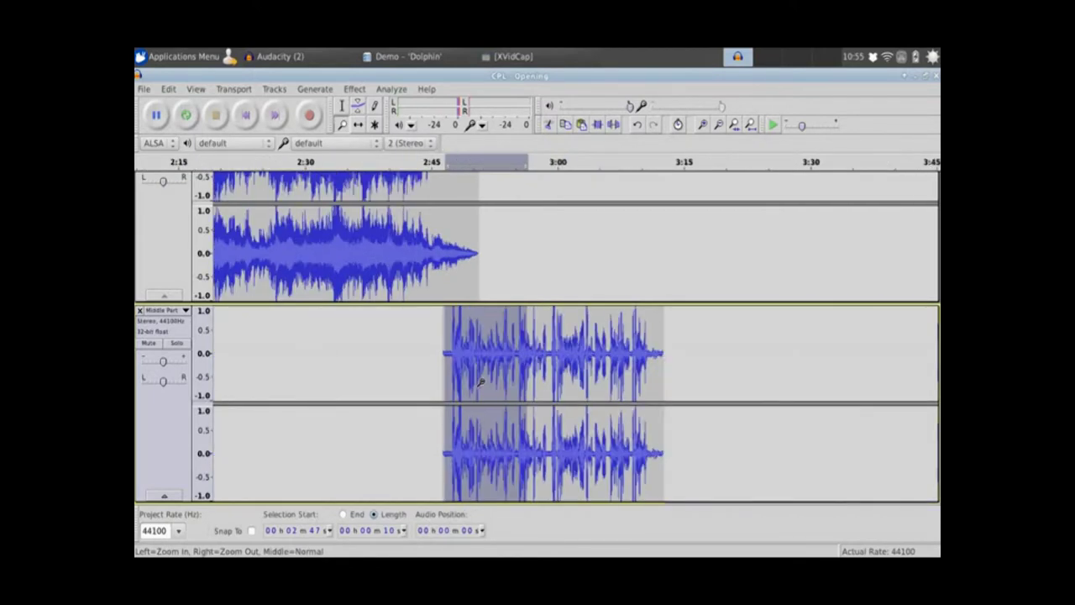
{"action": "left_click", "coordinate": [340, 108]}
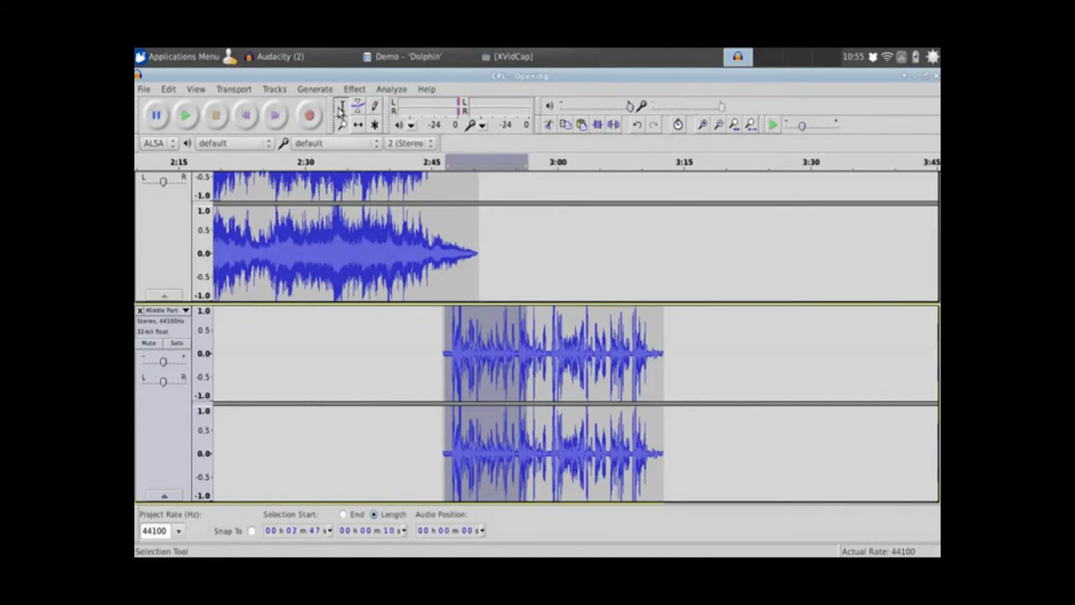
{"action": "left_click_drag", "start_coordinate": [444, 348], "coordinate": [665, 342]}
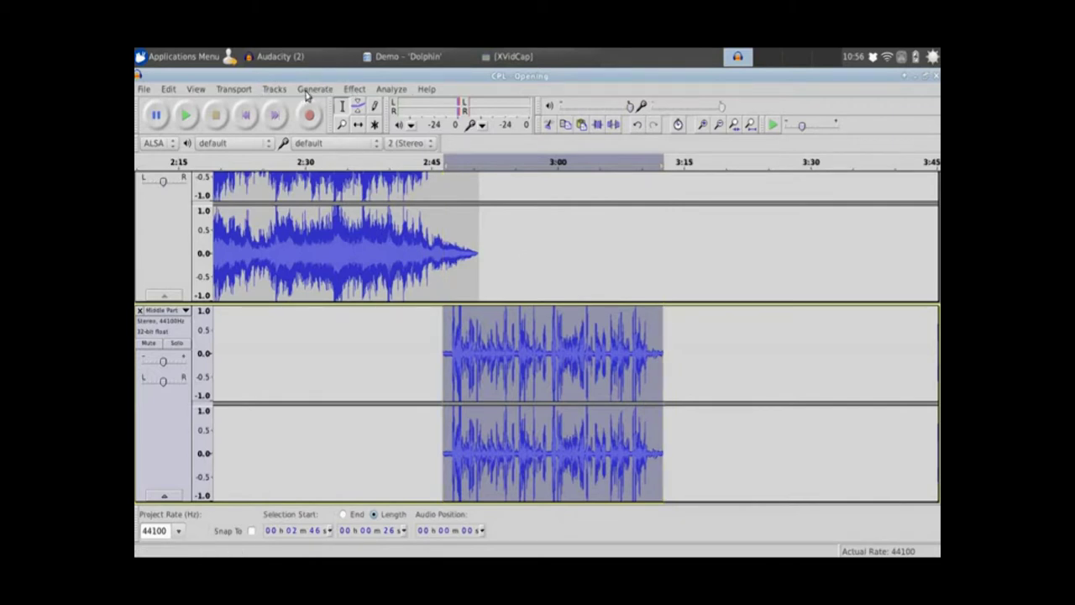
{"action": "left_click", "coordinate": [351, 89]}
{"action": "left_click", "coordinate": [390, 329]}
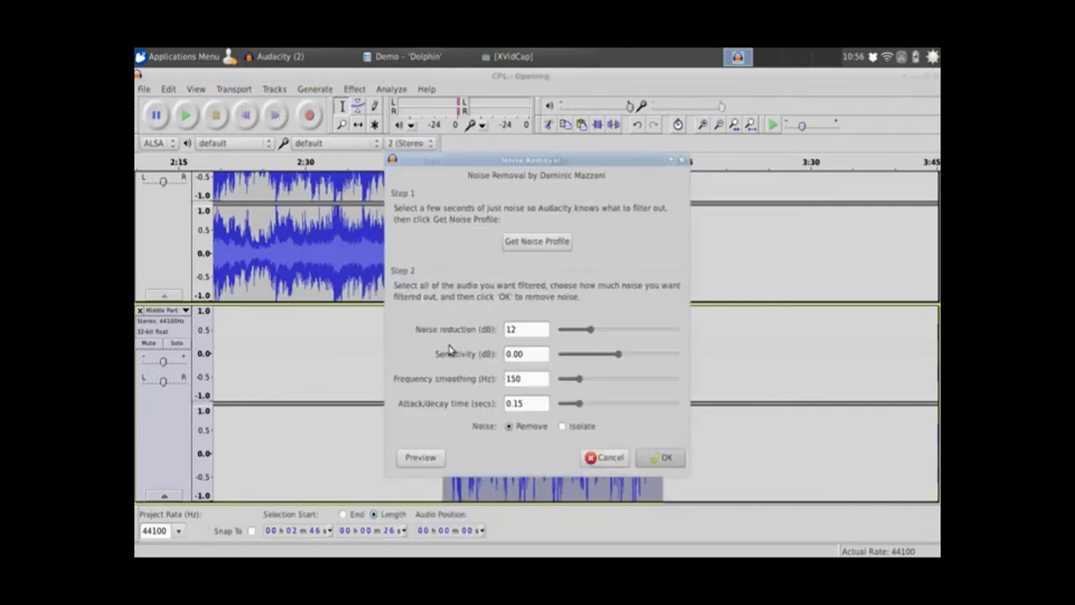
{"action": "left_click", "coordinate": [662, 458]}
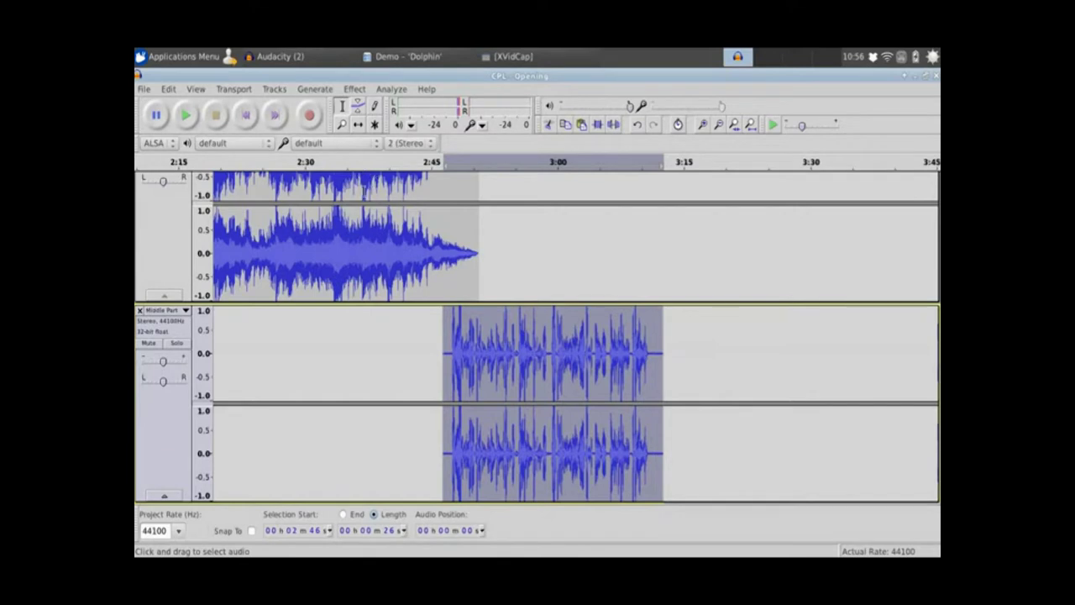
- Examine the cleaned Middle Part waveform and how the Intro, Tesseract and Middle Part clips follow one another on the timeline
{"action": "left_click", "coordinate": [342, 124]}
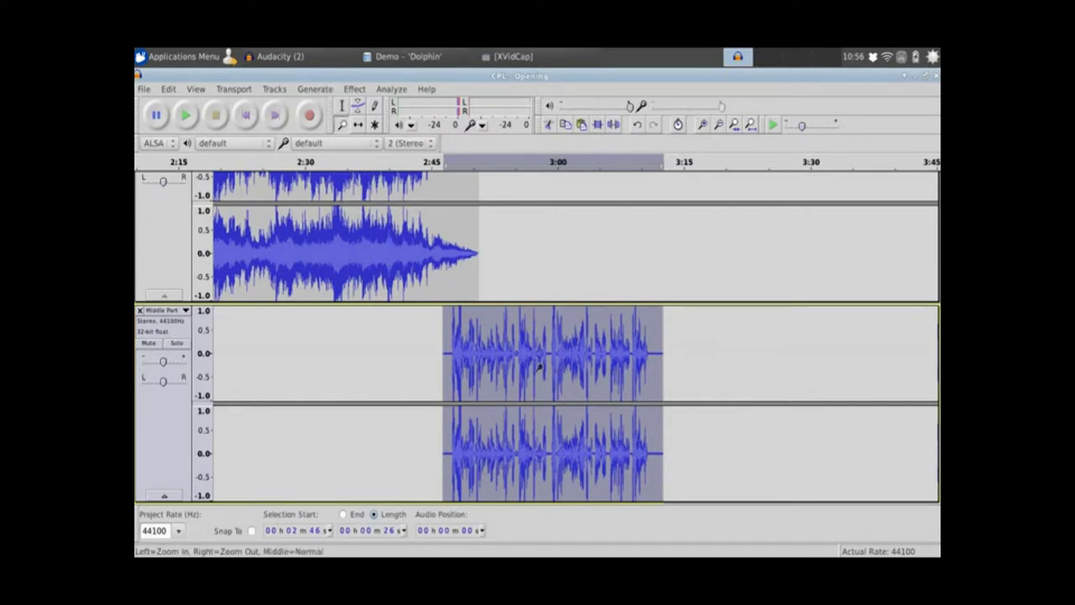
{"action": "left_click", "coordinate": [520, 349]}
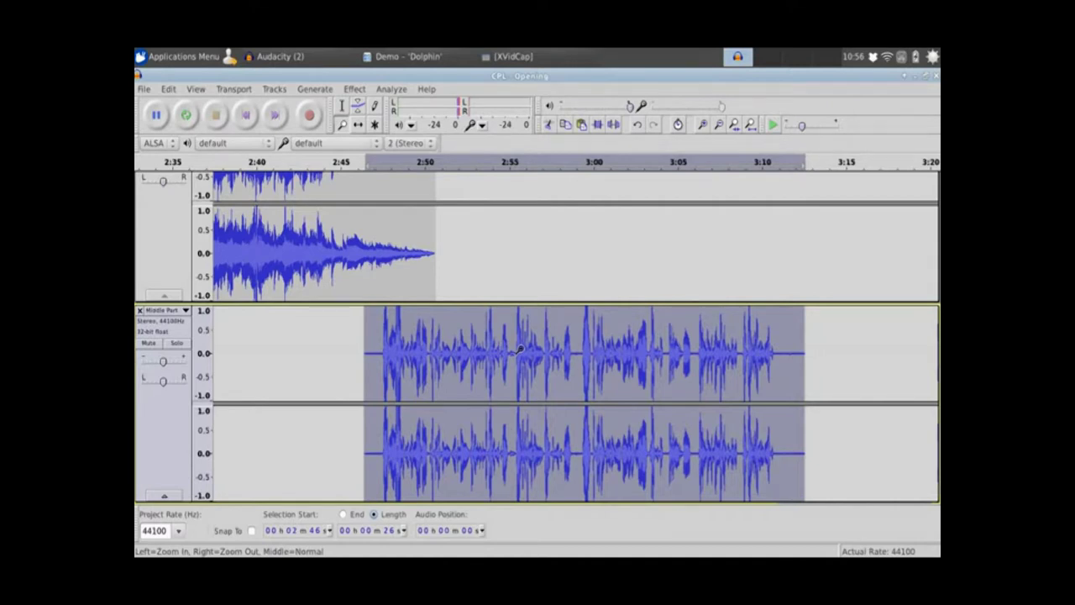
{"action": "right_click", "coordinate": [521, 348]}
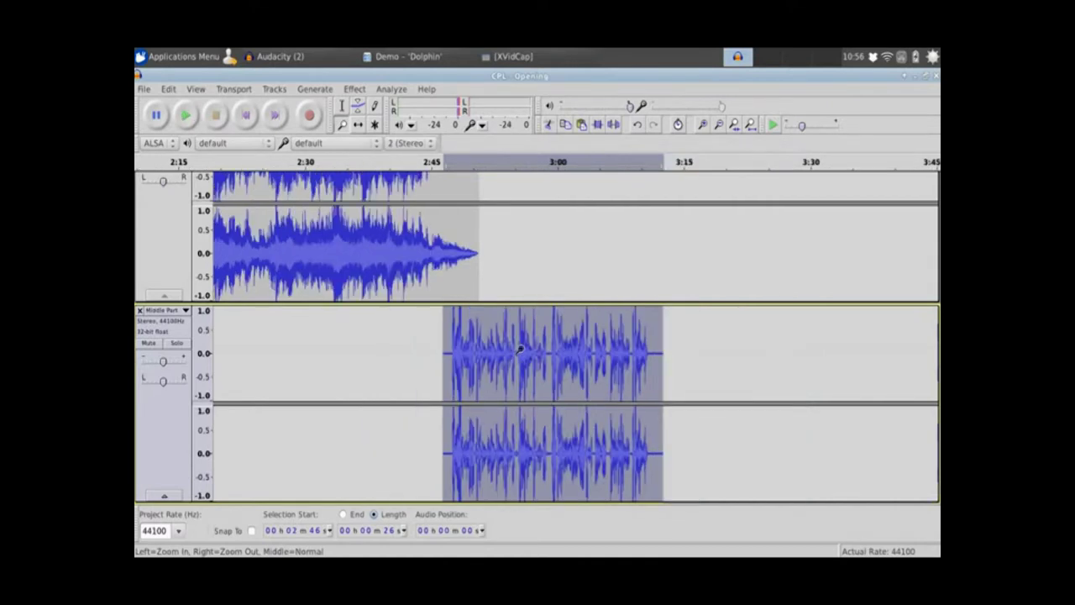
{"action": "right_click", "coordinate": [520, 349]}
{"action": "scroll", "coordinate": [495, 375], "scroll_direction": "up", "scroll_amount": 1}
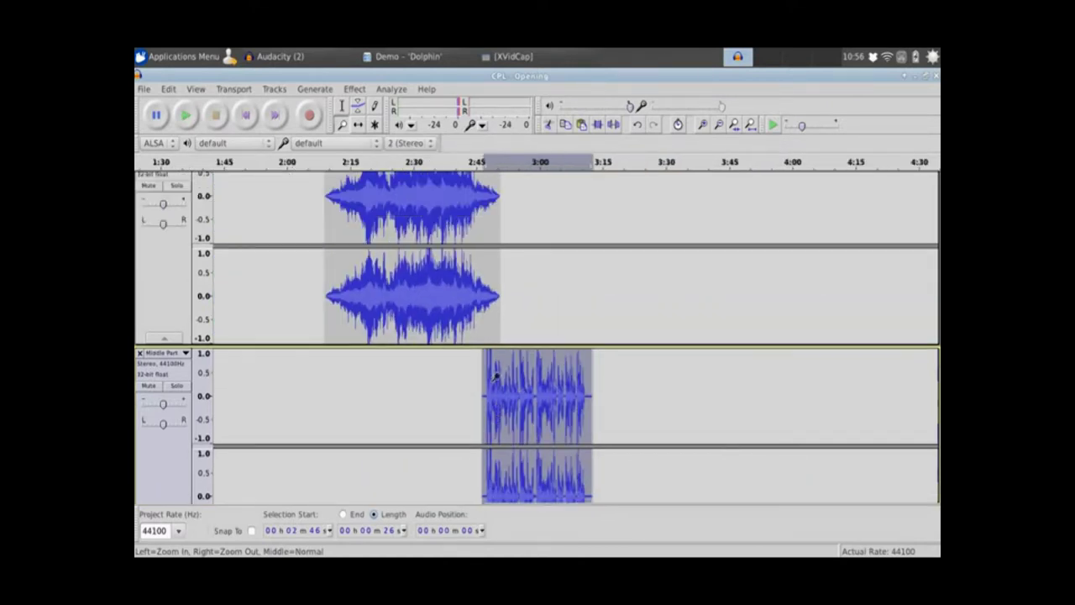
{"action": "scroll", "coordinate": [495, 375], "scroll_direction": "down", "scroll_amount": 2}
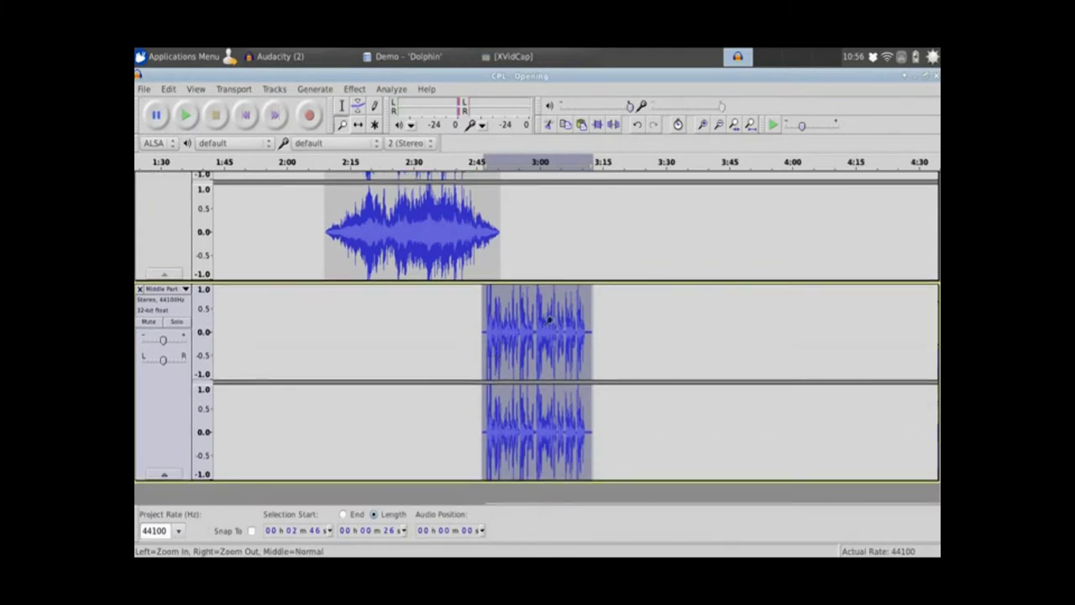
{"action": "scroll", "coordinate": [518, 355], "scroll_direction": "up", "scroll_amount": 1}
{"action": "scroll", "coordinate": [521, 353], "scroll_direction": "up", "scroll_amount": 6}
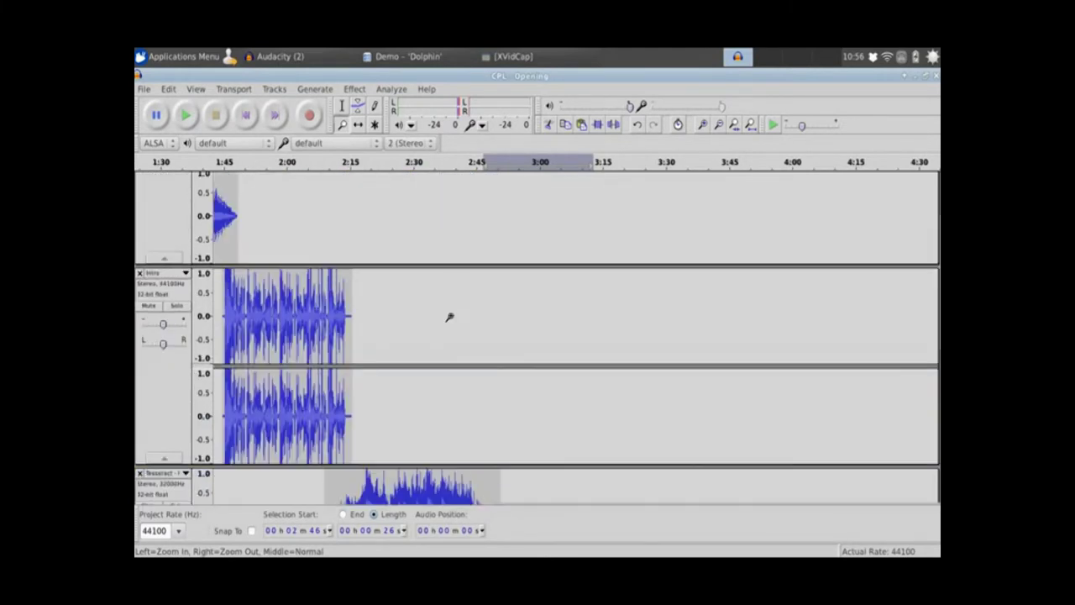
{"action": "scroll", "coordinate": [449, 316], "scroll_direction": "down", "scroll_amount": 5}
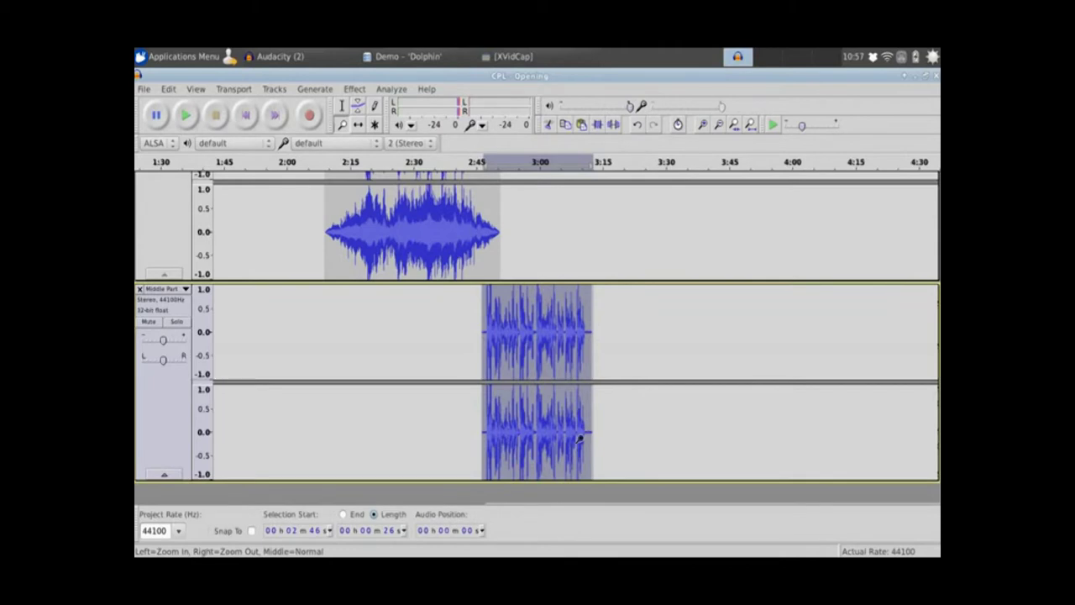
- Import True Vision Bit.mp3 from the Demo folder into the project as a new track below the Middle Part track
{"action": "left_click", "coordinate": [143, 88]}
{"action": "mouse_move", "coordinate": [193, 246]}
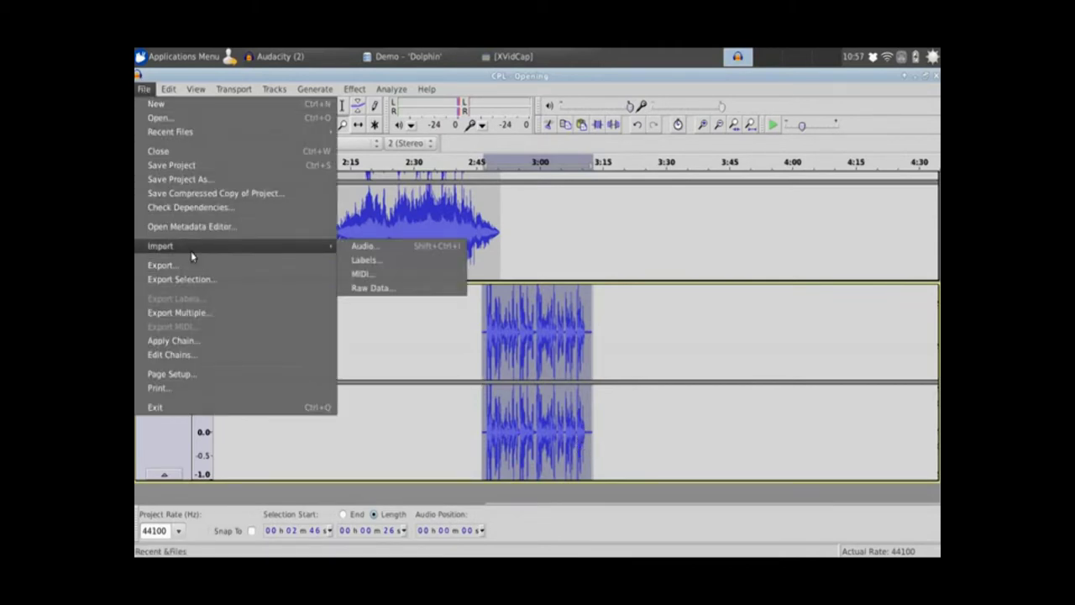
{"action": "left_click", "coordinate": [360, 246]}
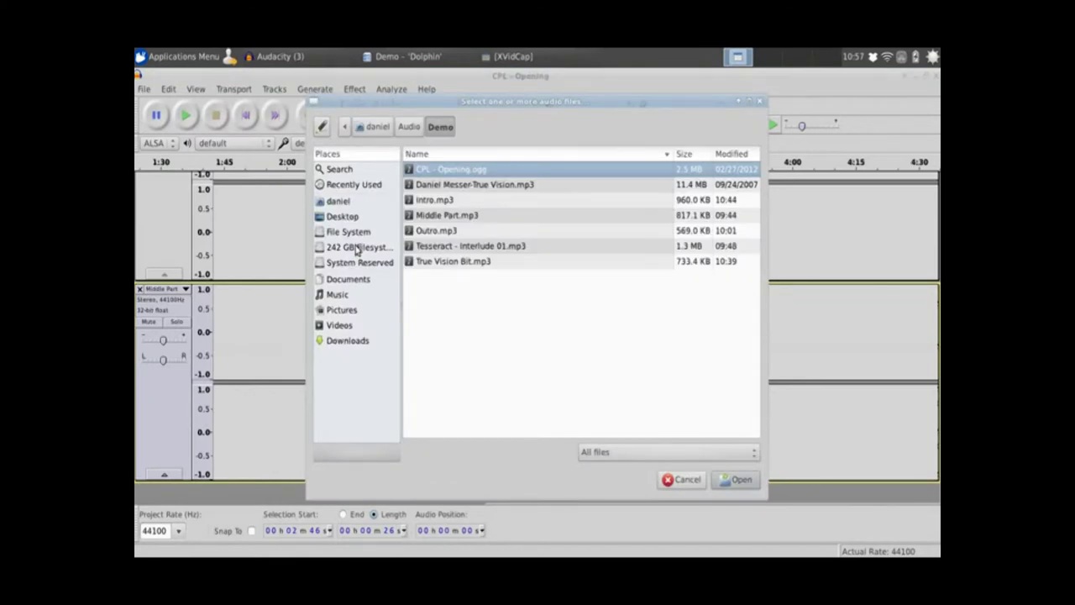
{"action": "double_click", "coordinate": [475, 262]}
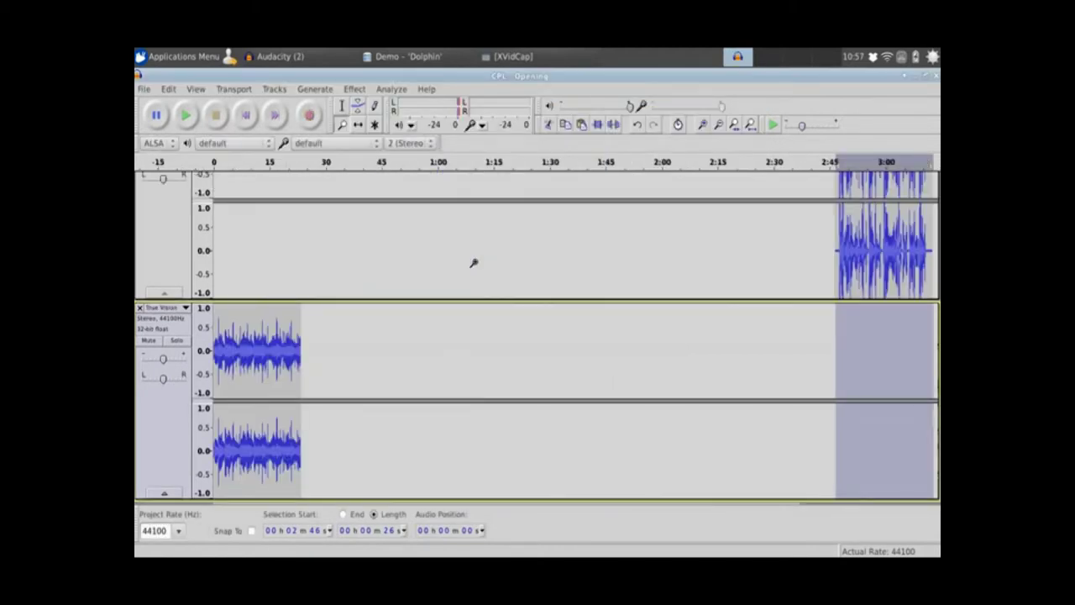
- Move the True Vision clip along the timeline to start at about 2:39, near the start of the Middle Part clip
{"action": "left_click", "coordinate": [358, 124]}
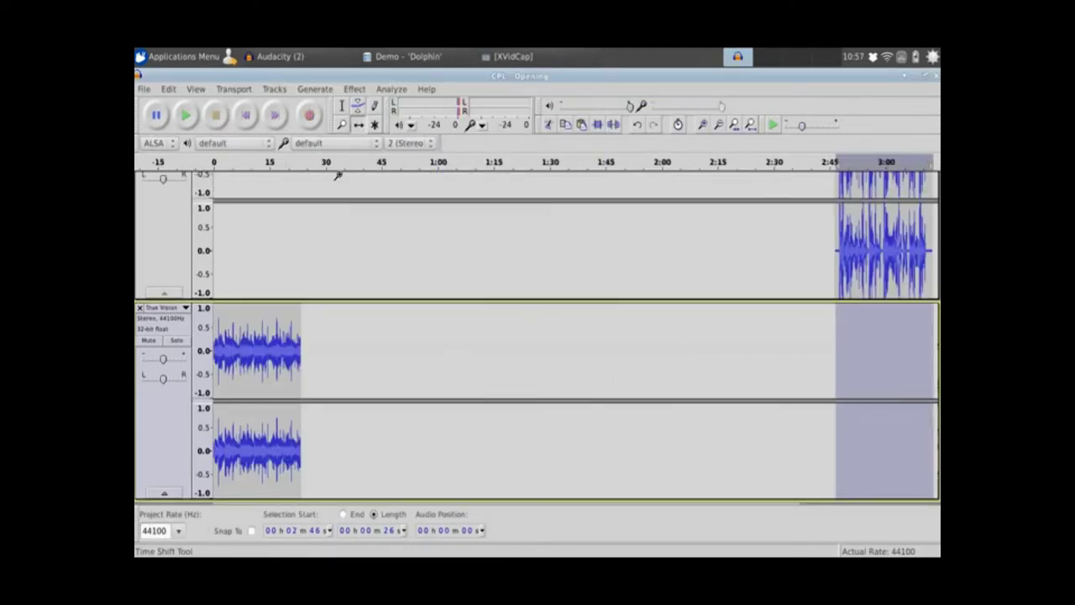
{"action": "left_click_drag", "start_coordinate": [277, 326], "coordinate": [939, 336]}
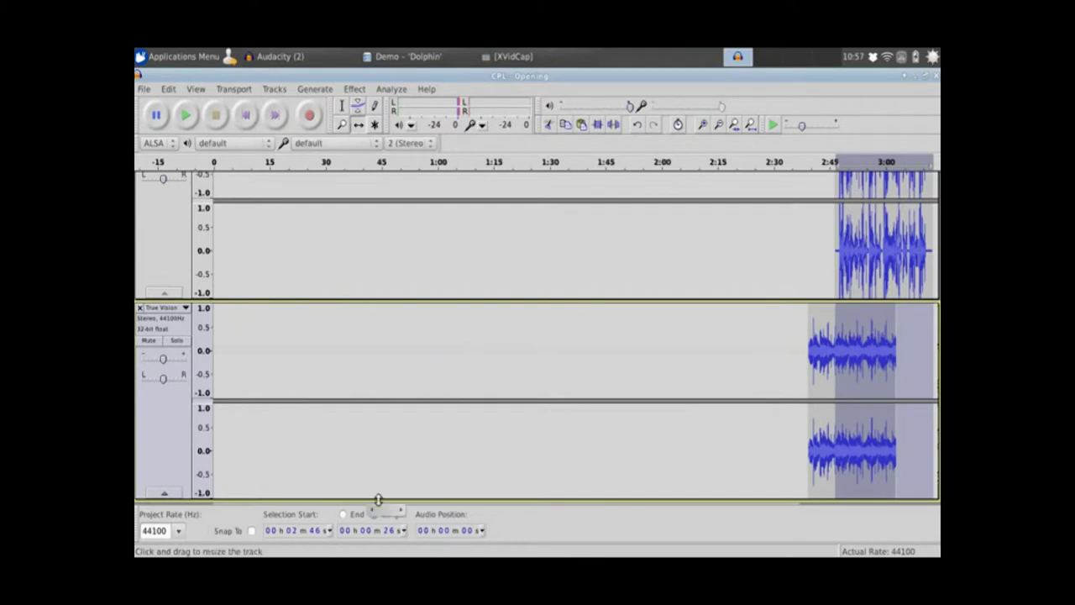
{"action": "left_click_drag", "start_coordinate": [334, 509], "coordinate": [636, 490]}
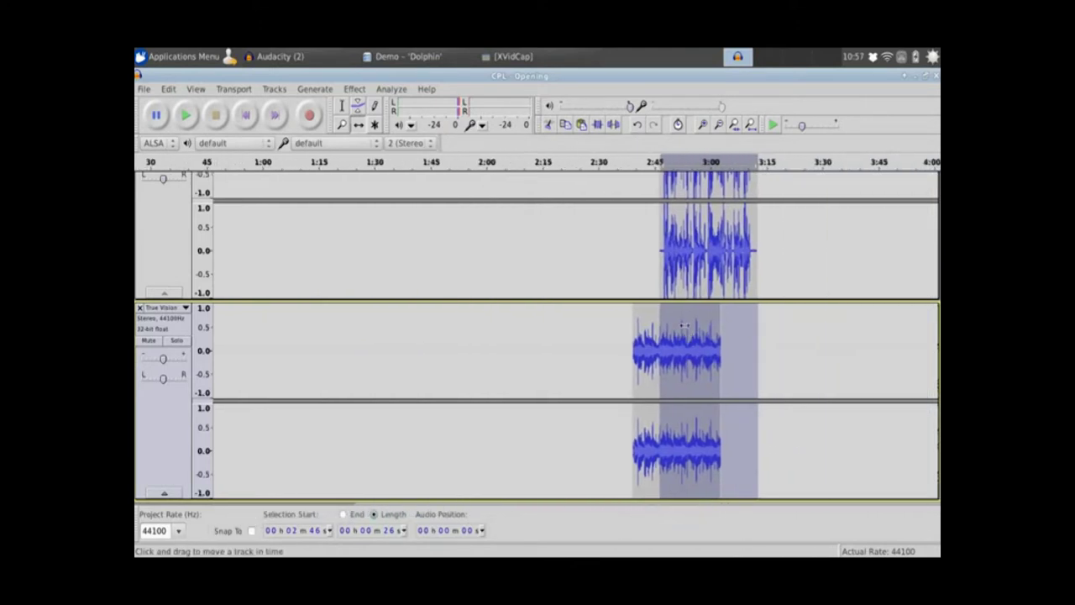
- Examine how the CPL - Opening, Intro, Tesseract, Middle Part and True Vision clips follow and overlap one another across the tracks
{"action": "scroll", "coordinate": [487, 292], "scroll_direction": "up", "scroll_amount": 3}
{"action": "scroll", "coordinate": [487, 292], "scroll_direction": "up", "scroll_amount": 10}
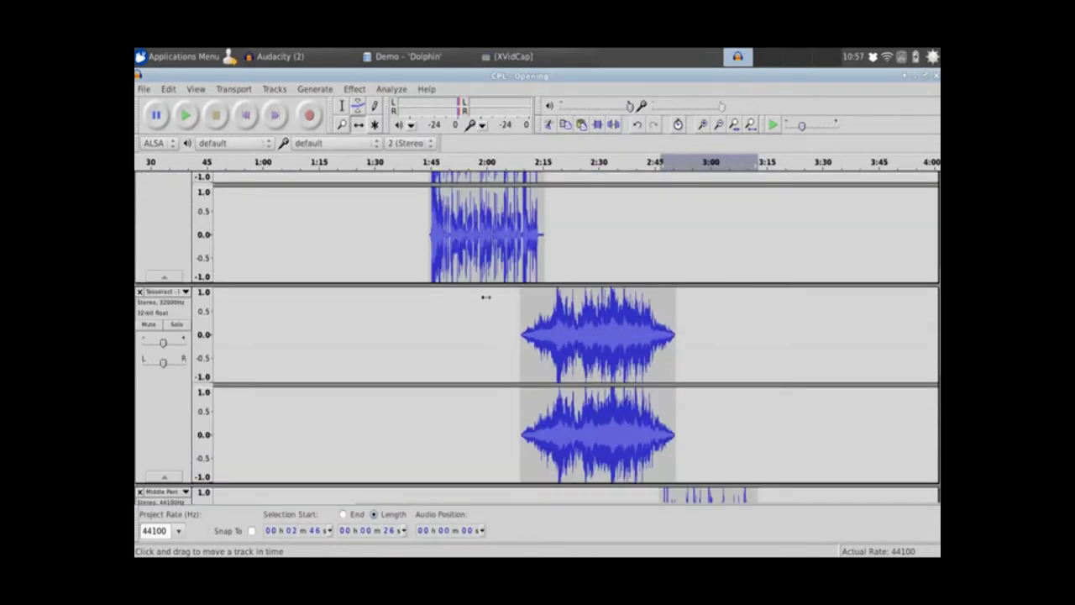
{"action": "scroll", "coordinate": [485, 297], "scroll_direction": "up", "scroll_amount": 1}
{"action": "scroll", "coordinate": [485, 296], "scroll_direction": "down", "scroll_amount": 13}
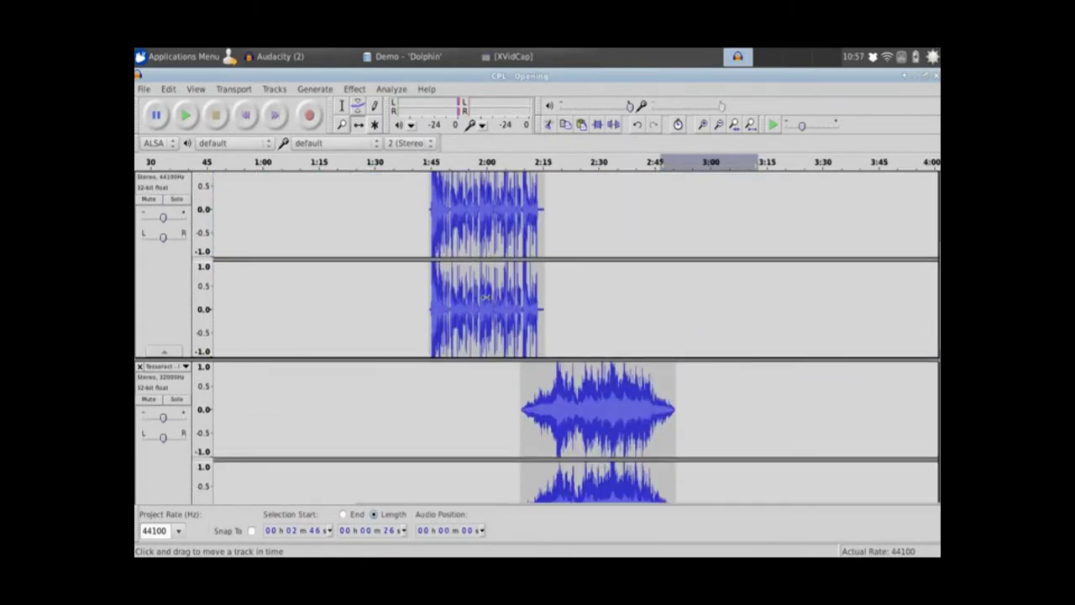
{"action": "scroll", "coordinate": [654, 362], "scroll_direction": "up", "scroll_amount": 6}
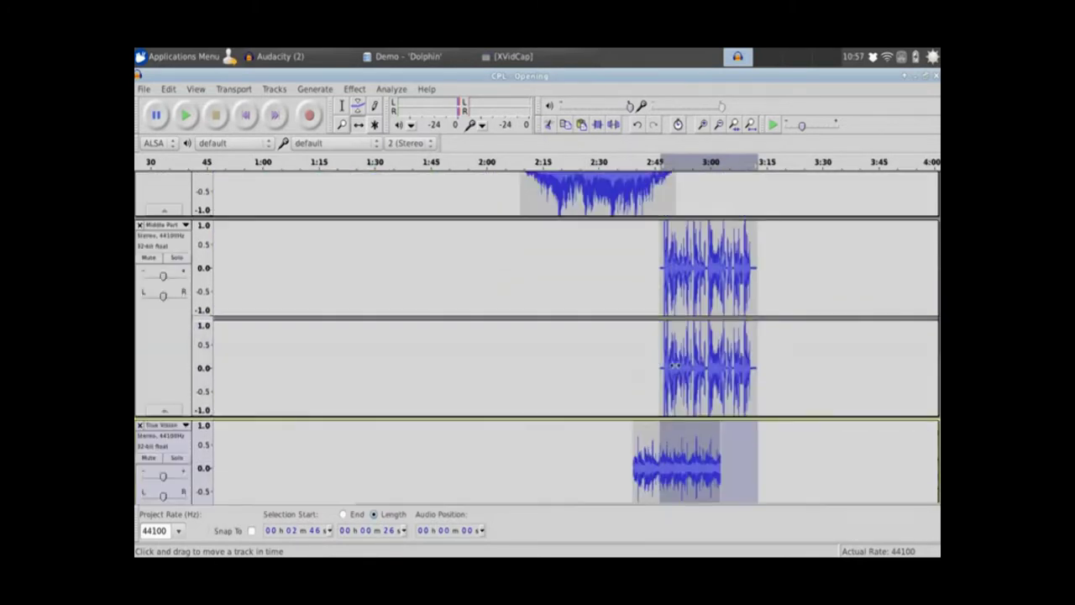
{"action": "scroll", "coordinate": [663, 342], "scroll_direction": "up", "scroll_amount": 4}
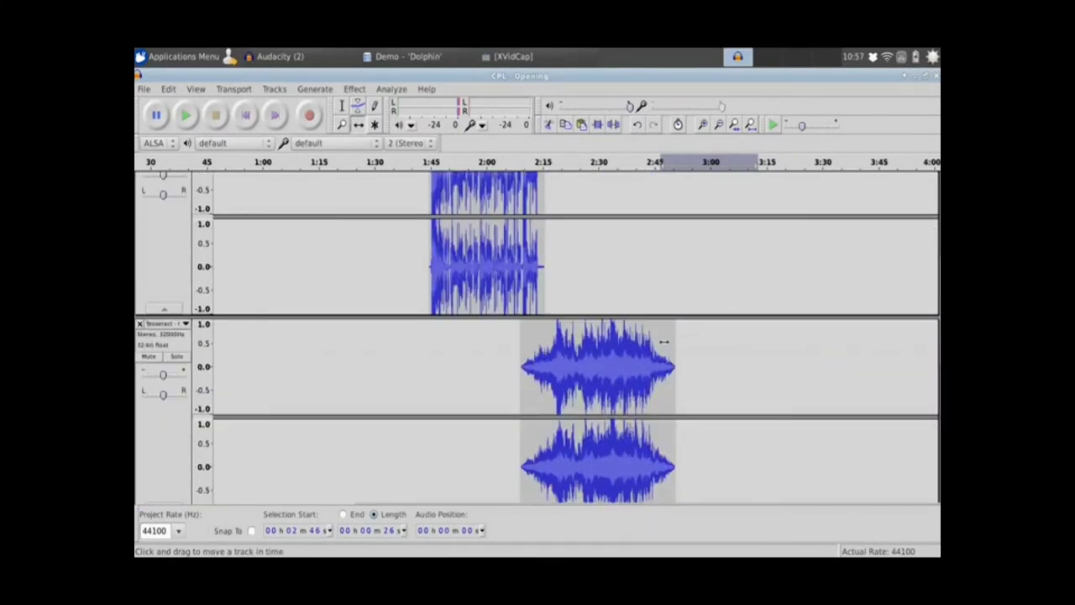
{"action": "scroll", "coordinate": [663, 342], "scroll_direction": "up", "scroll_amount": 3}
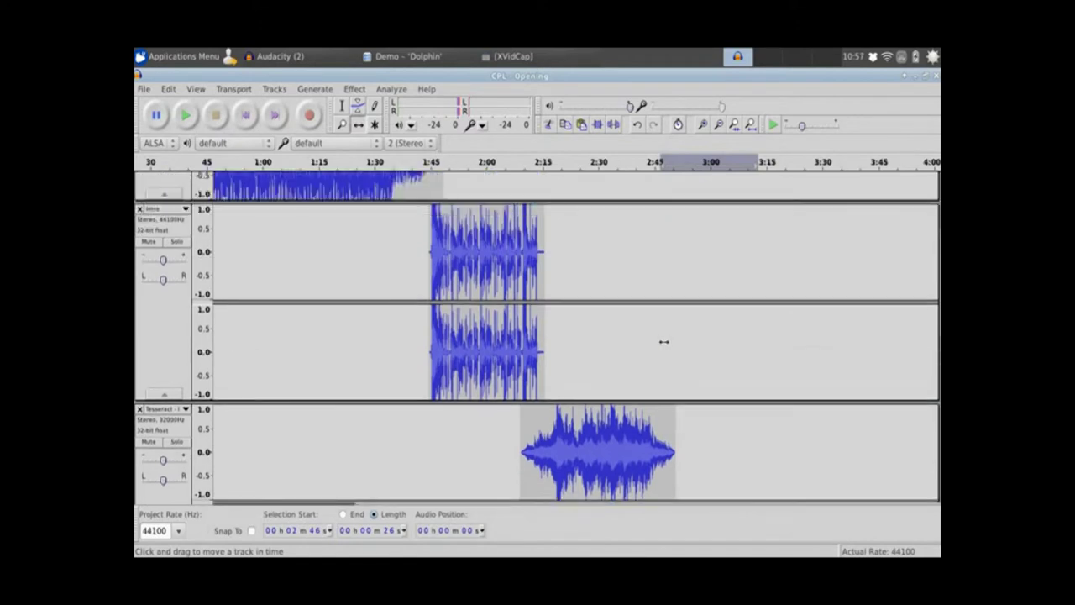
{"action": "scroll", "coordinate": [663, 342], "scroll_direction": "up", "scroll_amount": 4}
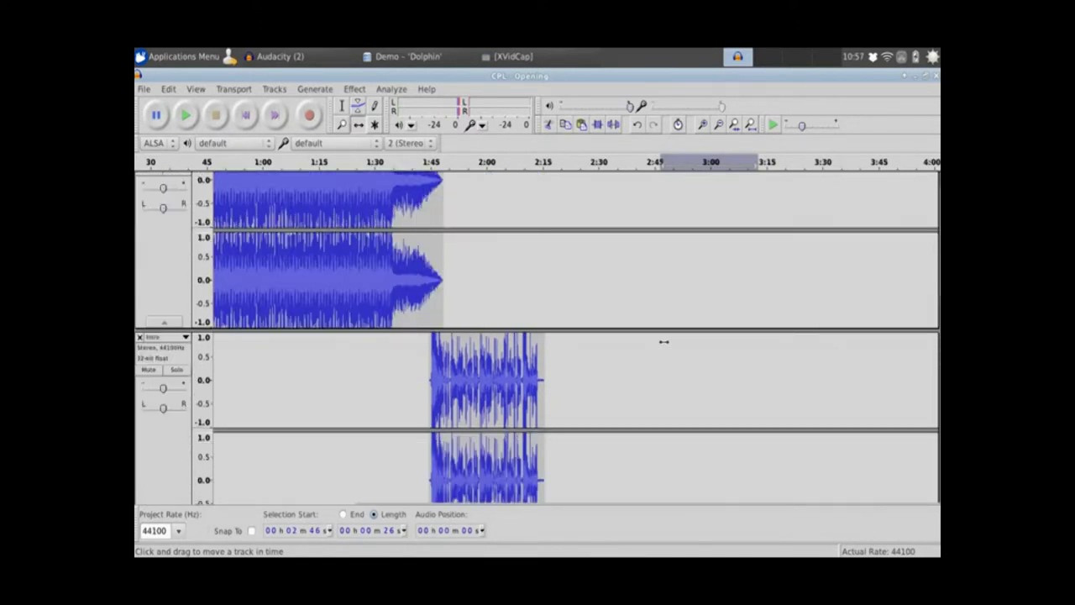
{"action": "scroll", "coordinate": [663, 342], "scroll_direction": "up", "scroll_amount": 2}
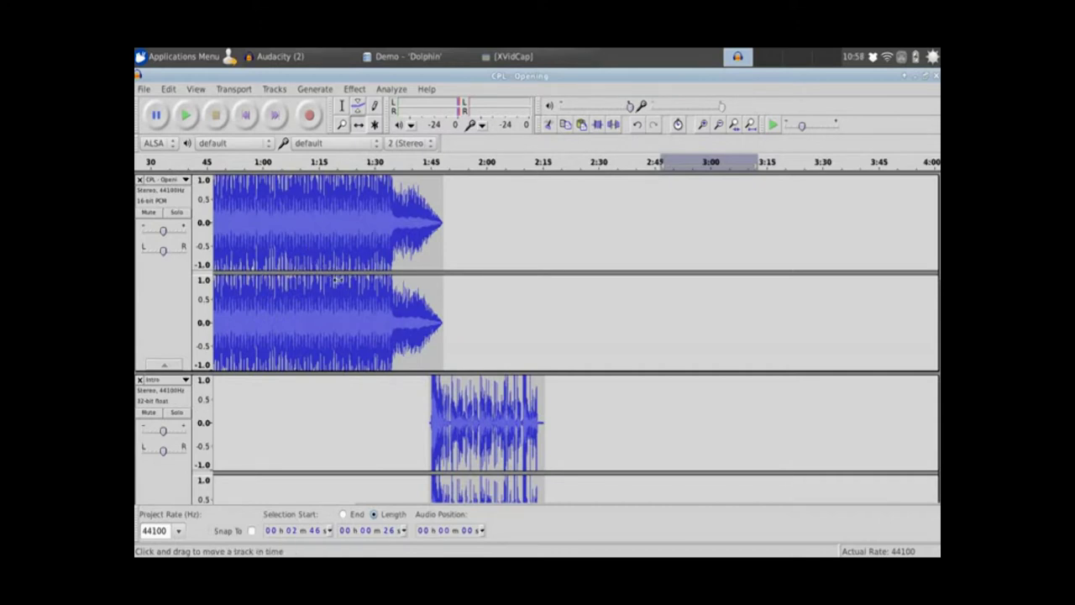
{"action": "scroll", "coordinate": [387, 292], "scroll_direction": "down", "scroll_amount": 6}
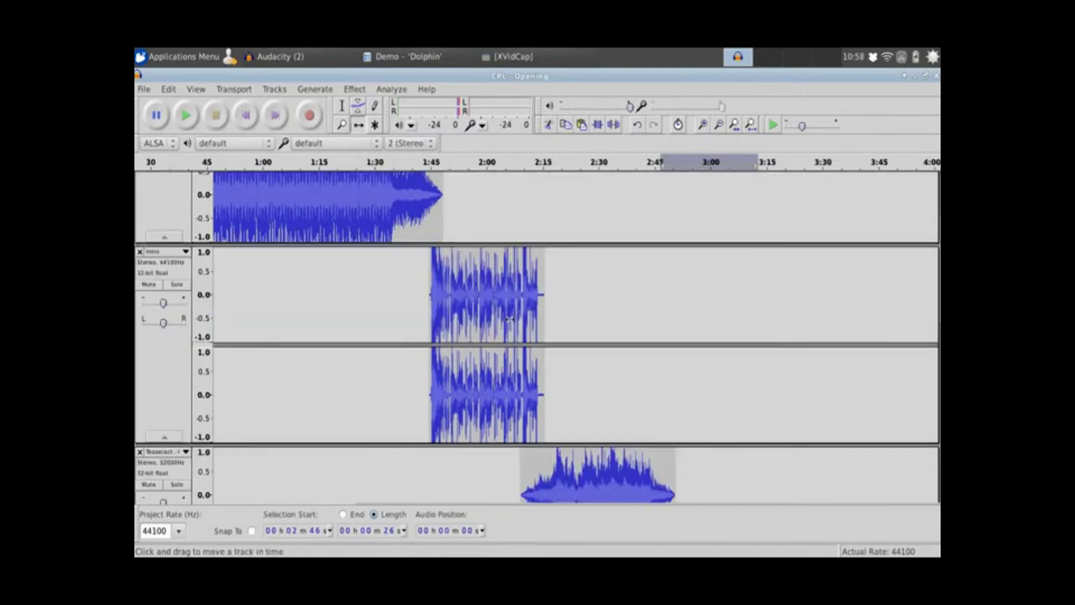
{"action": "scroll", "coordinate": [682, 408], "scroll_direction": "down", "scroll_amount": 5}
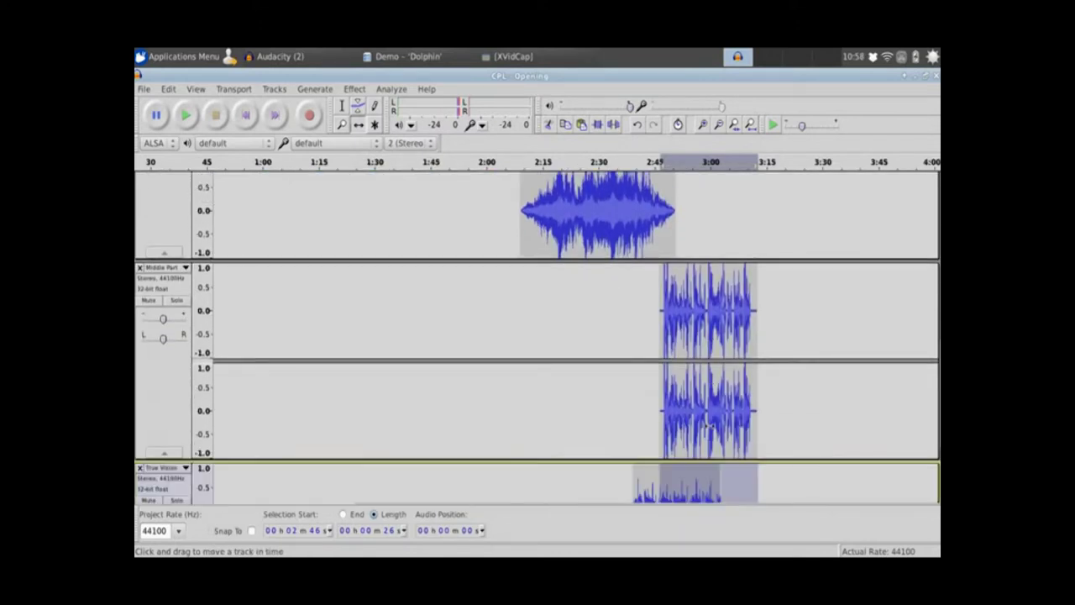
{"action": "scroll", "coordinate": [685, 309], "scroll_direction": "up", "scroll_amount": 11}
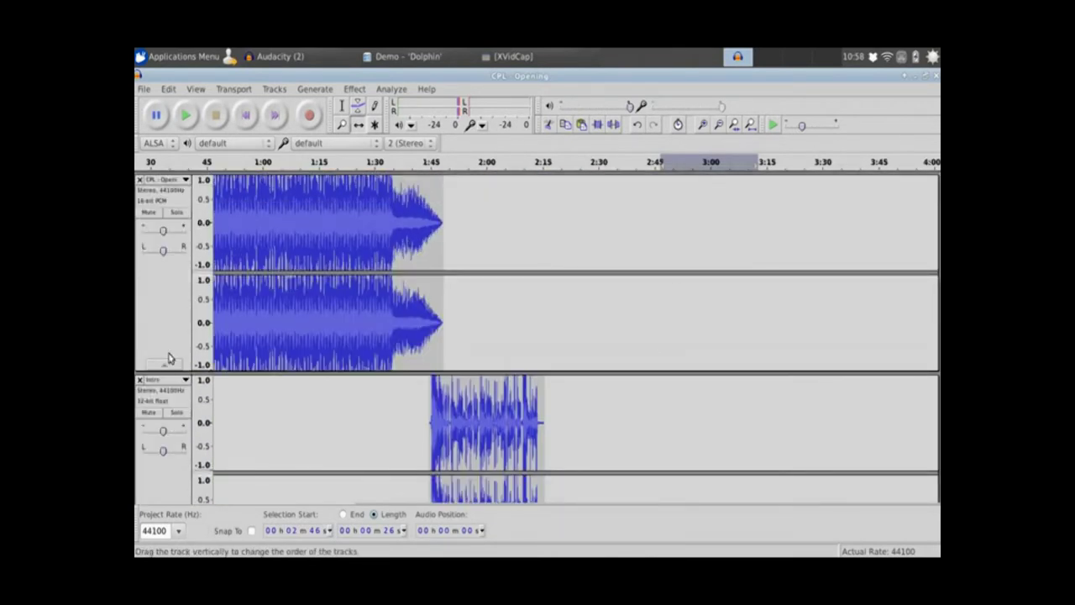
- Try out collapsing and re-expanding the CPL - Opening track
{"action": "left_click", "coordinate": [164, 367]}
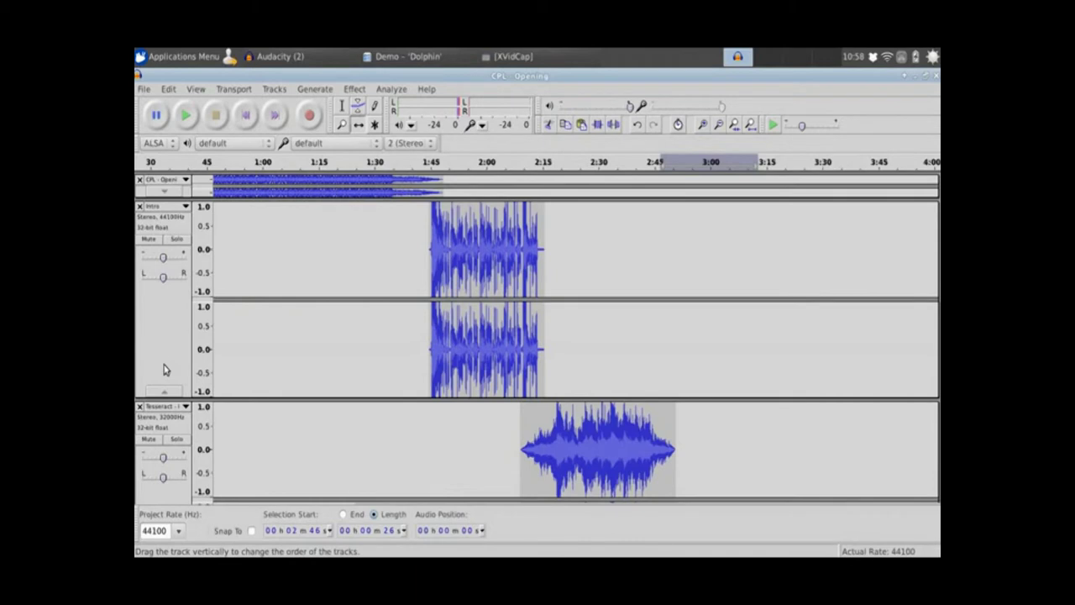
{"action": "left_click", "coordinate": [165, 191]}
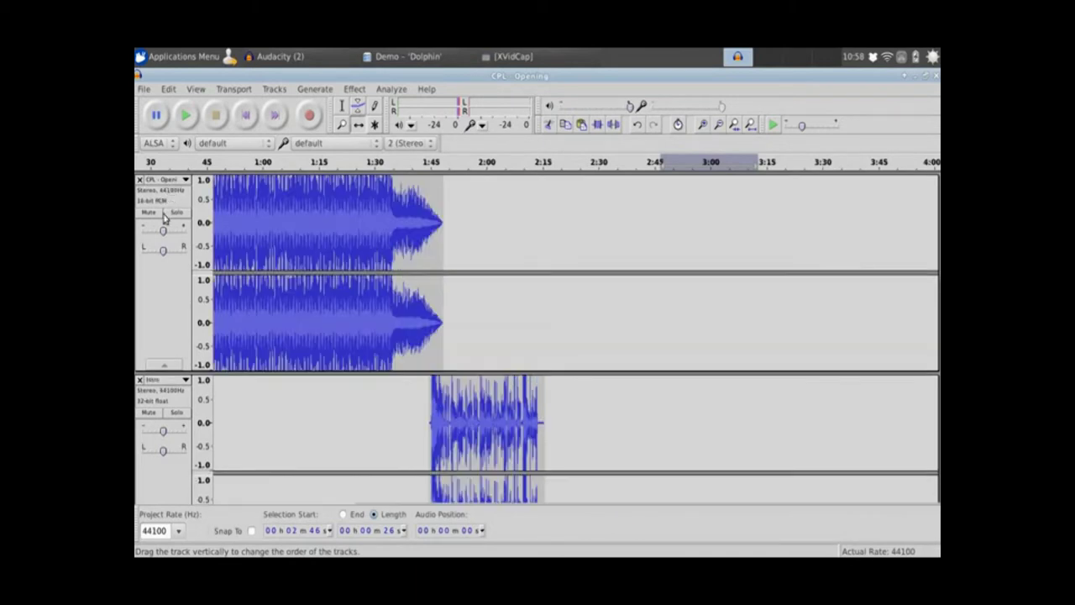
{"action": "left_click", "coordinate": [164, 367]}
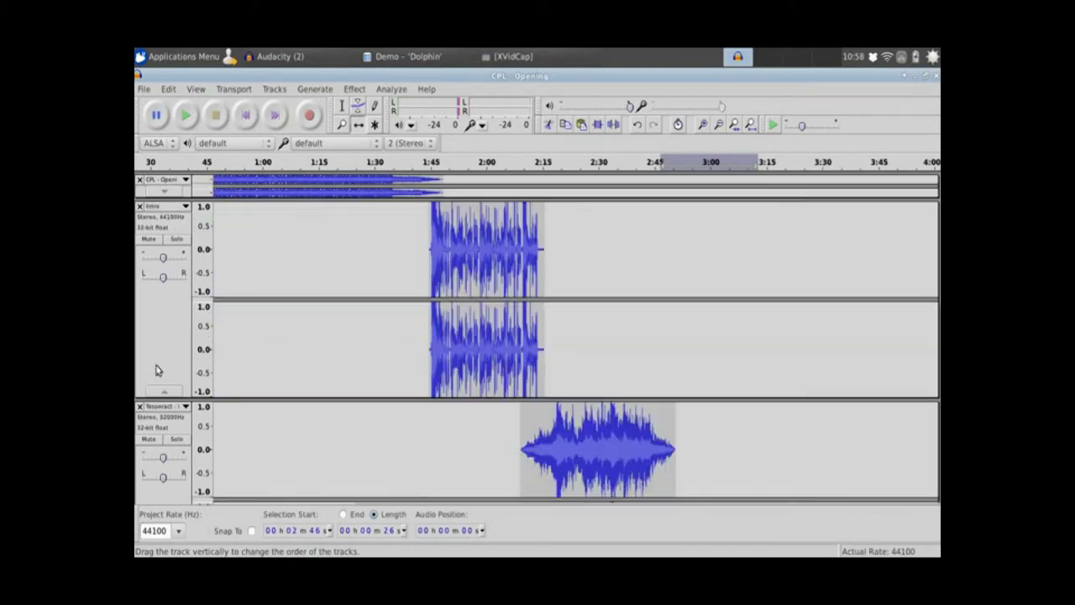
{"action": "left_click", "coordinate": [166, 192]}
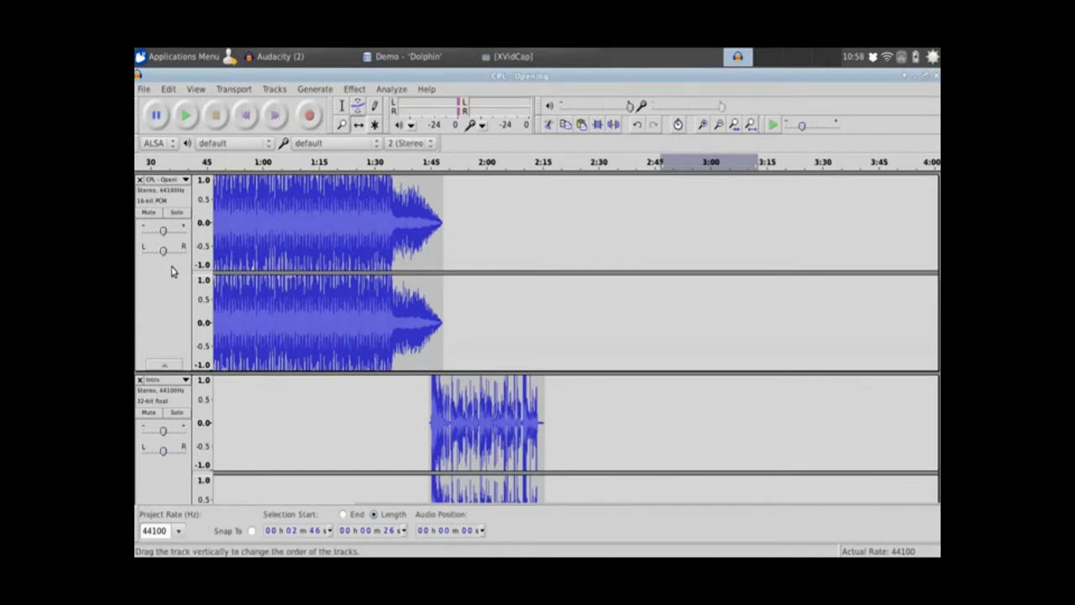
- Collapse the CPL - Opening, Intro, Tesseract and Middle Part tracks, leaving the True Vision track at full height
{"action": "left_click", "coordinate": [162, 367]}
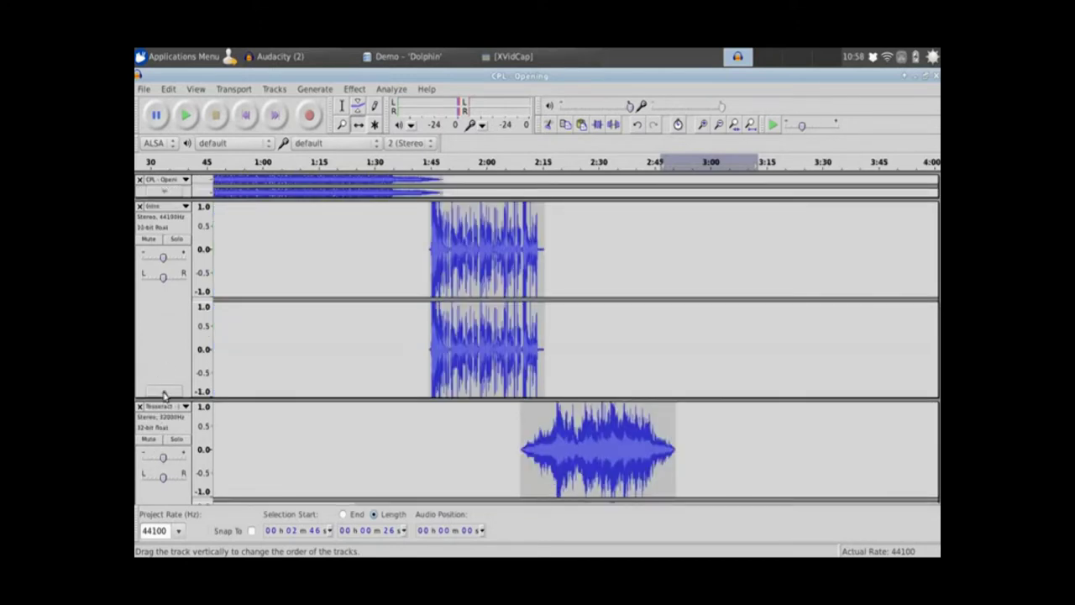
{"action": "left_click", "coordinate": [164, 392]}
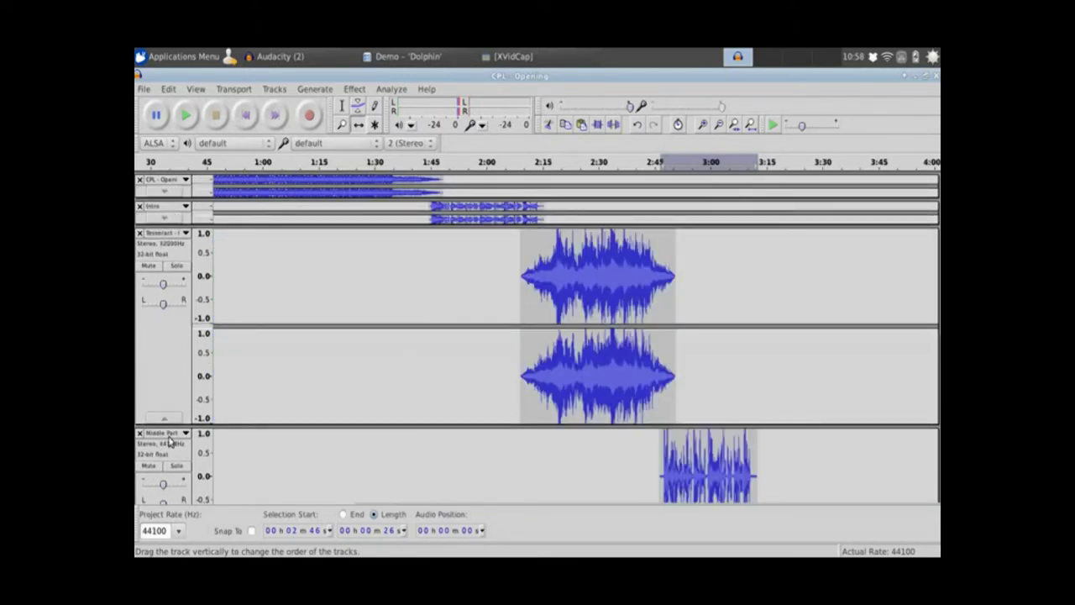
{"action": "left_click", "coordinate": [165, 417]}
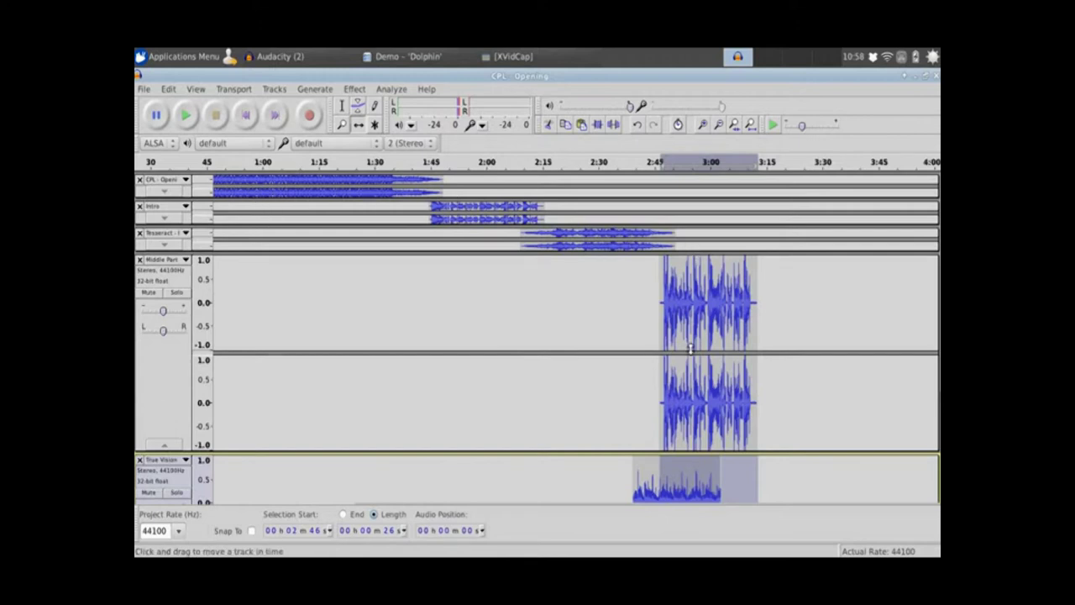
{"action": "scroll", "coordinate": [809, 409], "scroll_direction": "down", "scroll_amount": 2}
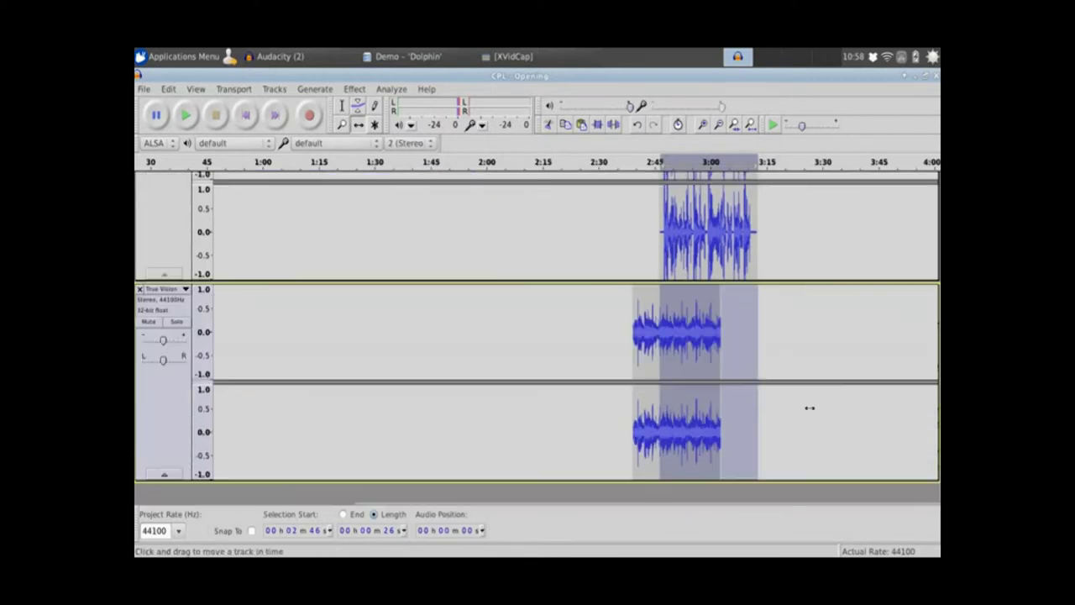
{"action": "scroll", "coordinate": [809, 408], "scroll_direction": "up", "scroll_amount": 2}
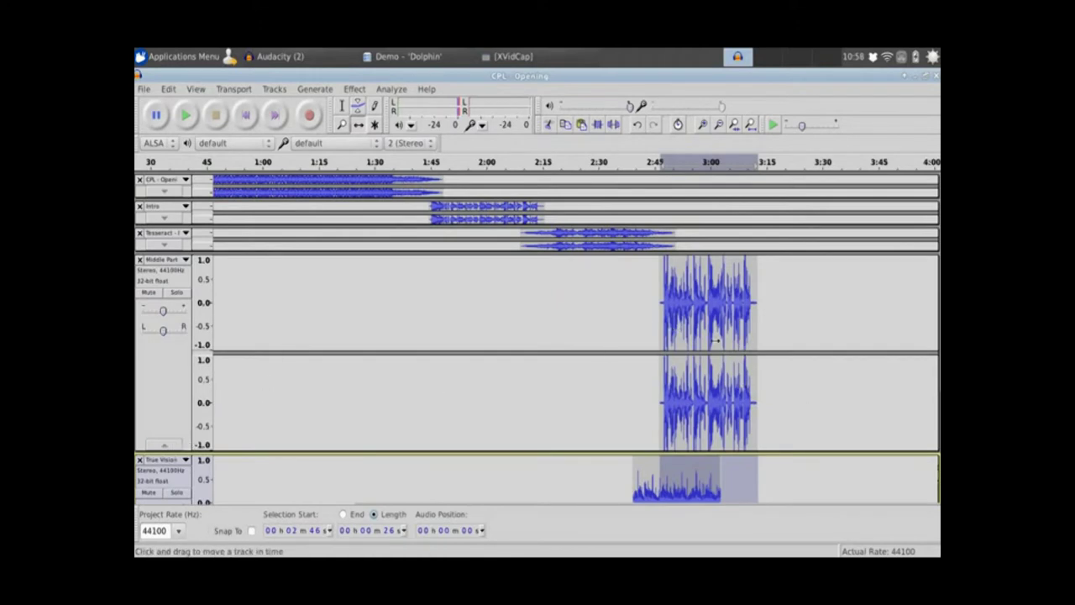
{"action": "left_click", "coordinate": [164, 444]}
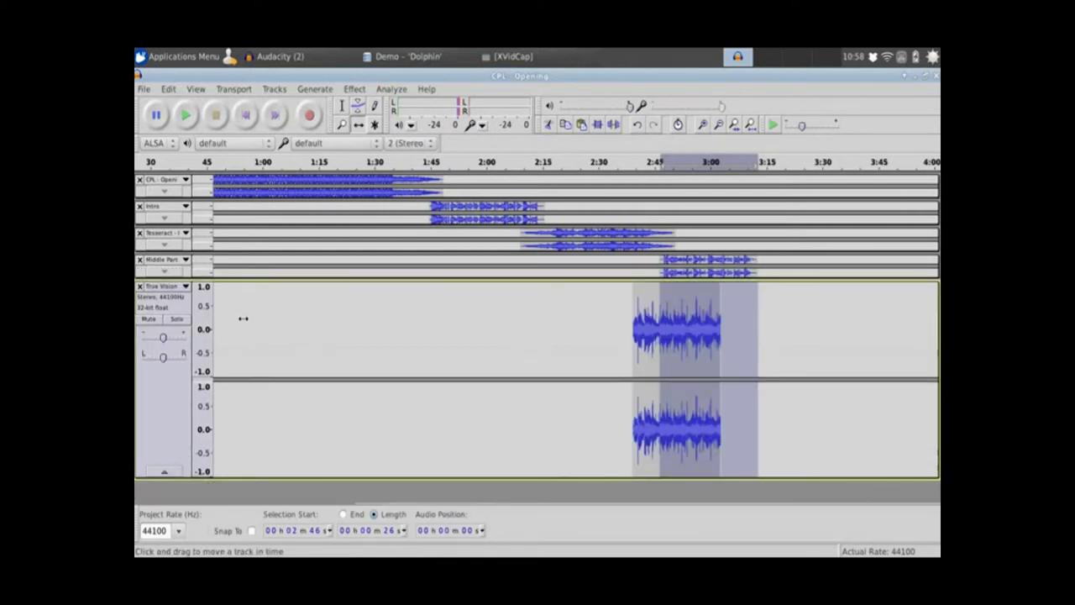
- Move the True Vision clip to start at about 3:08, overlapping the end of Middle Part, and fade in its first 6 seconds
{"action": "left_click_drag", "start_coordinate": [651, 336], "coordinate": [751, 335]}
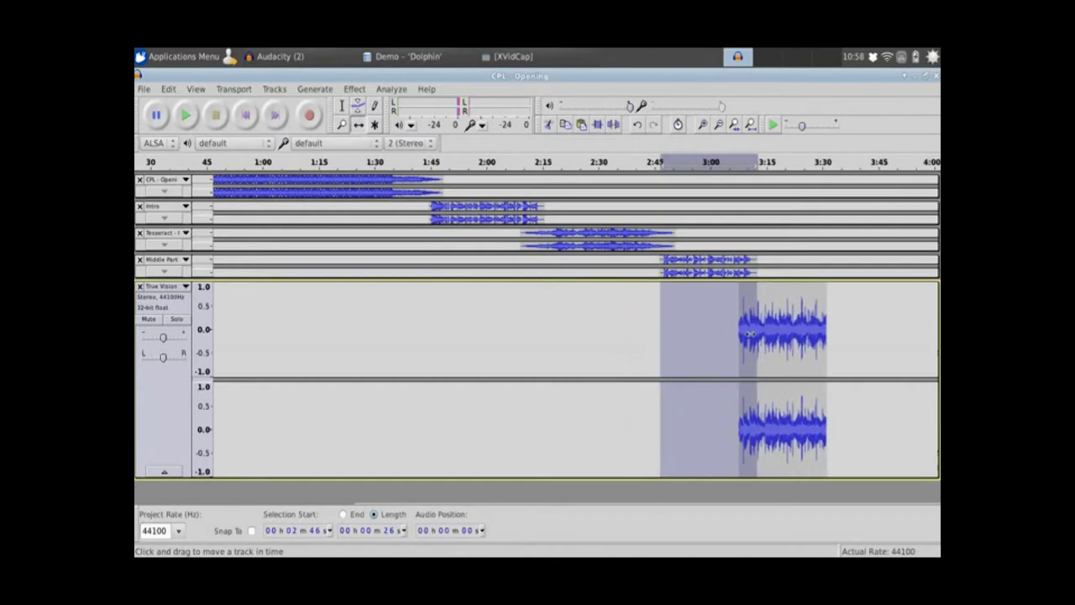
{"action": "left_click", "coordinate": [341, 107]}
{"action": "left_click", "coordinate": [730, 335]}
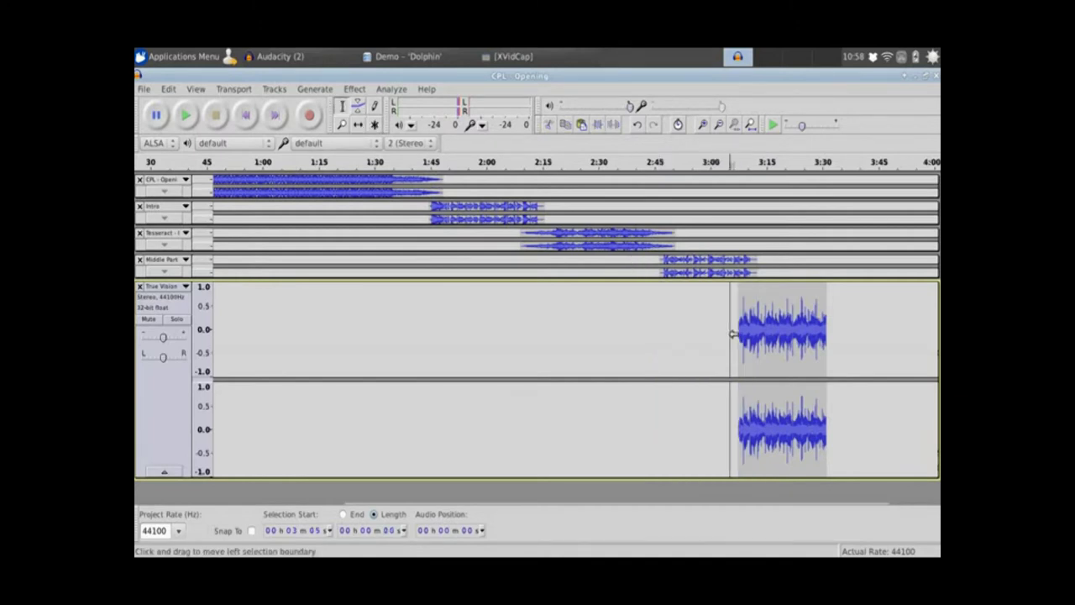
{"action": "left_click_drag", "start_coordinate": [739, 333], "coordinate": [760, 329]}
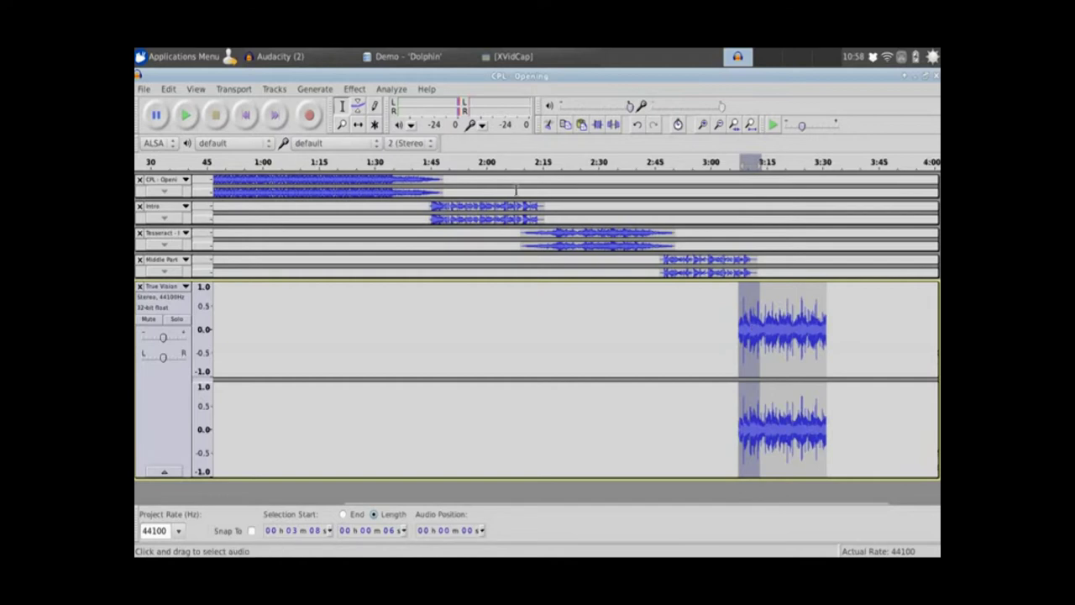
{"action": "left_click", "coordinate": [356, 89]}
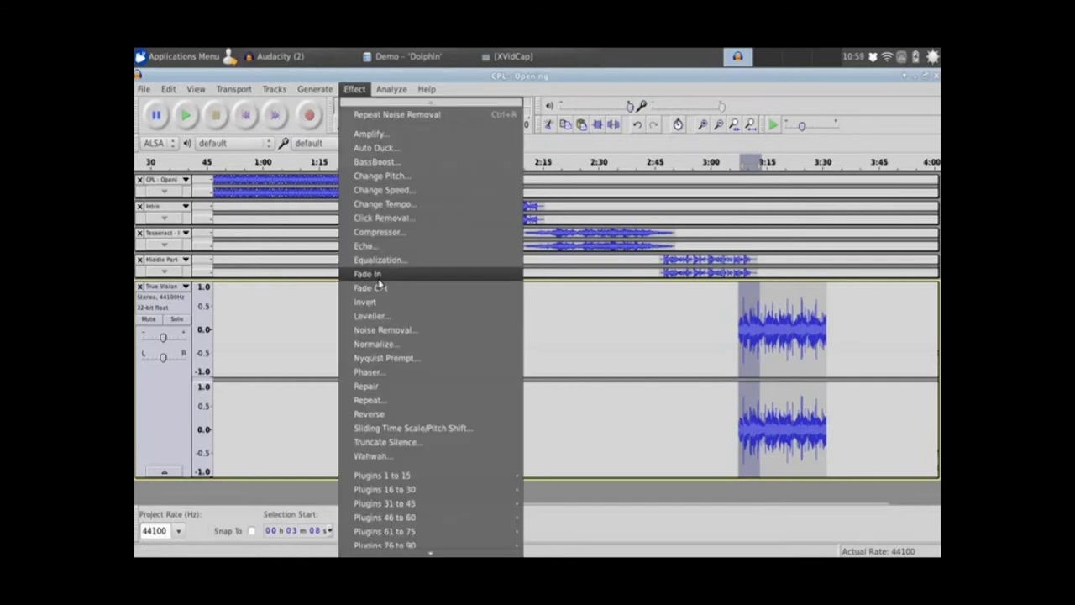
{"action": "left_click", "coordinate": [375, 278]}
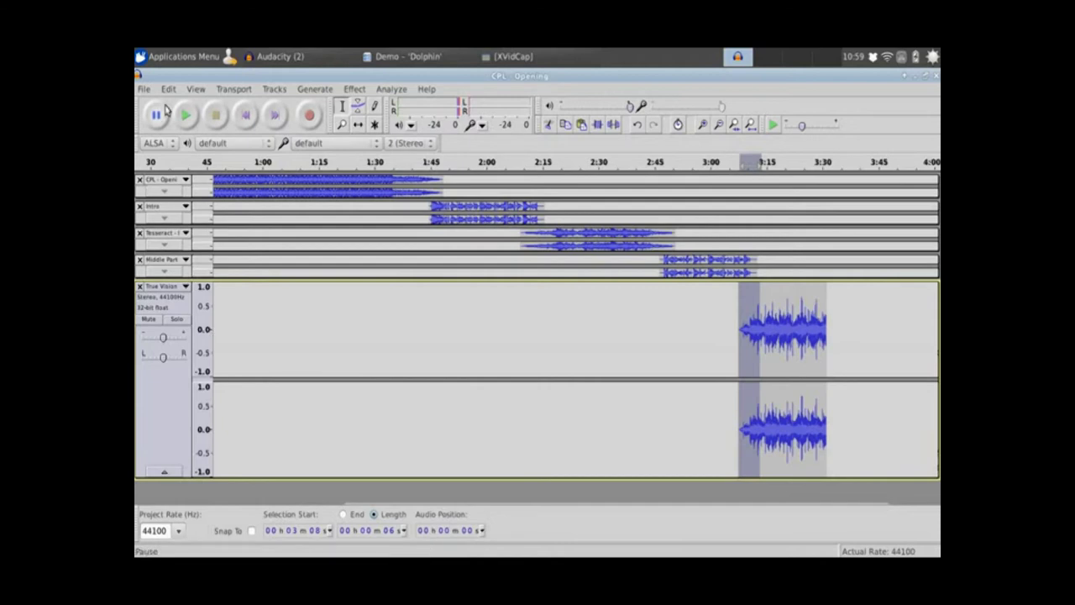
- Import Outro.mp3 from the Demo folder into the project as a new track below the True Vision track
{"action": "left_click", "coordinate": [144, 89]}
{"action": "mouse_move", "coordinate": [224, 249]}
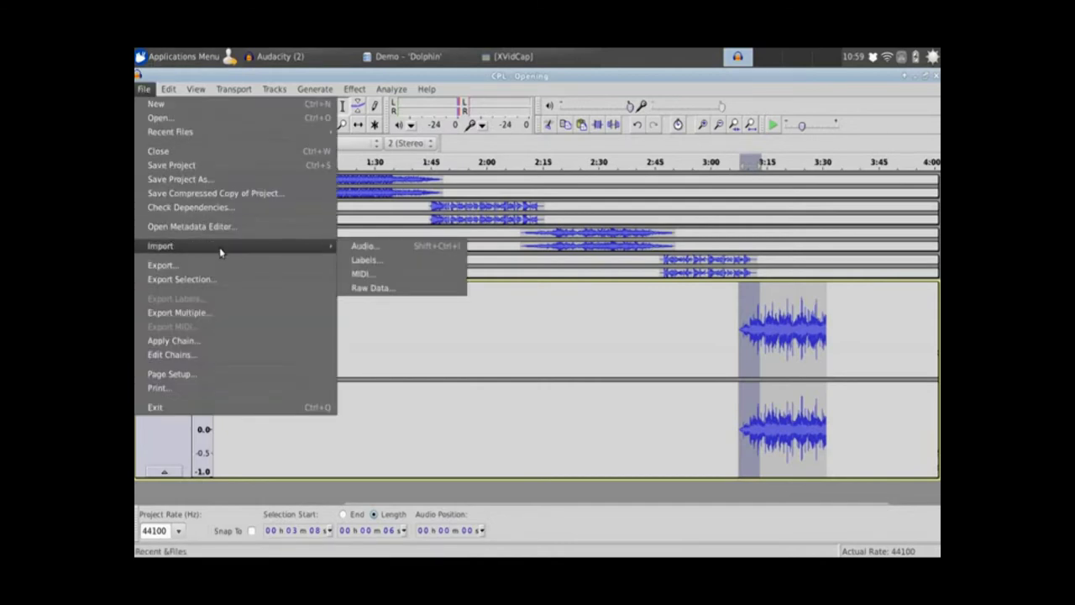
{"action": "left_click", "coordinate": [373, 249]}
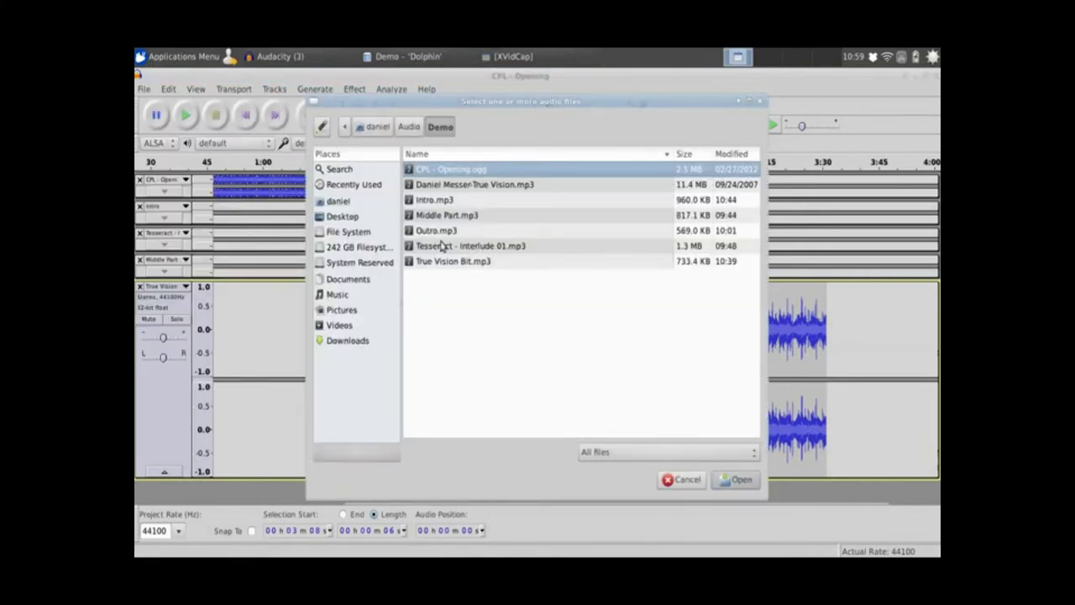
{"action": "left_click", "coordinate": [443, 234]}
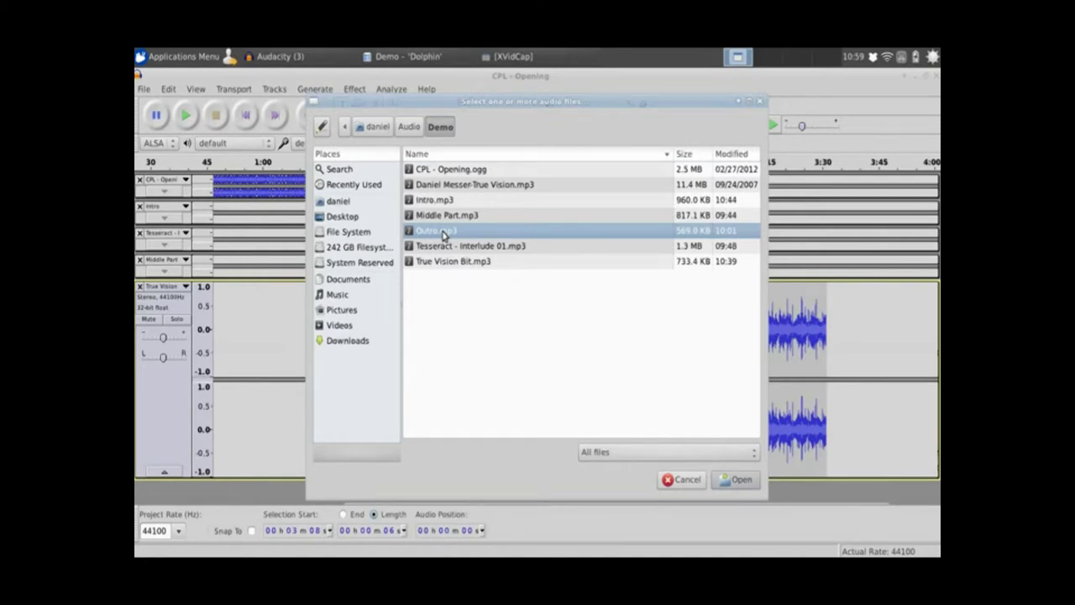
{"action": "key", "text": "Return"}
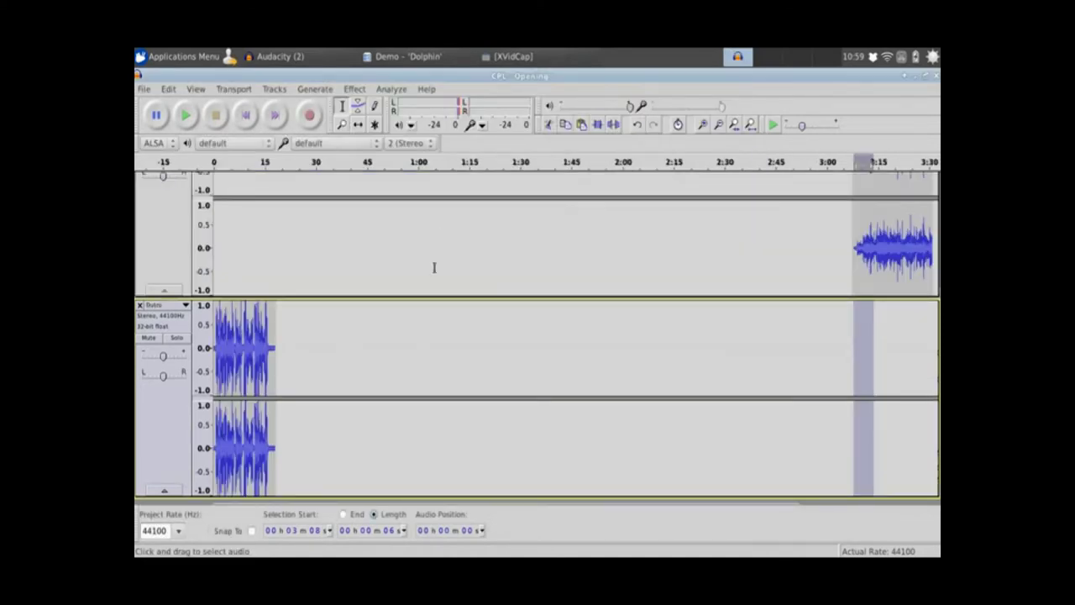
- Move the Outro clip to start at about 3:28, slightly overlapping the end of the True Vision clip
{"action": "left_click", "coordinate": [359, 124]}
{"action": "left_click_drag", "start_coordinate": [256, 336], "coordinate": [778, 396]}
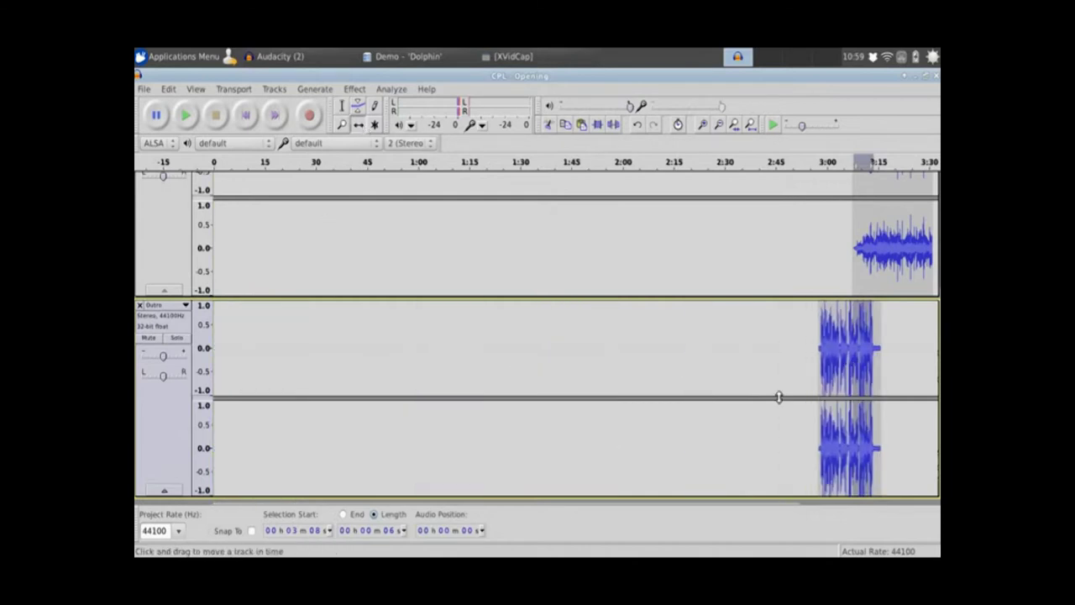
{"action": "left_click_drag", "start_coordinate": [492, 508], "coordinate": [720, 509]}
{"action": "left_click_drag", "start_coordinate": [689, 335], "coordinate": [766, 331]}
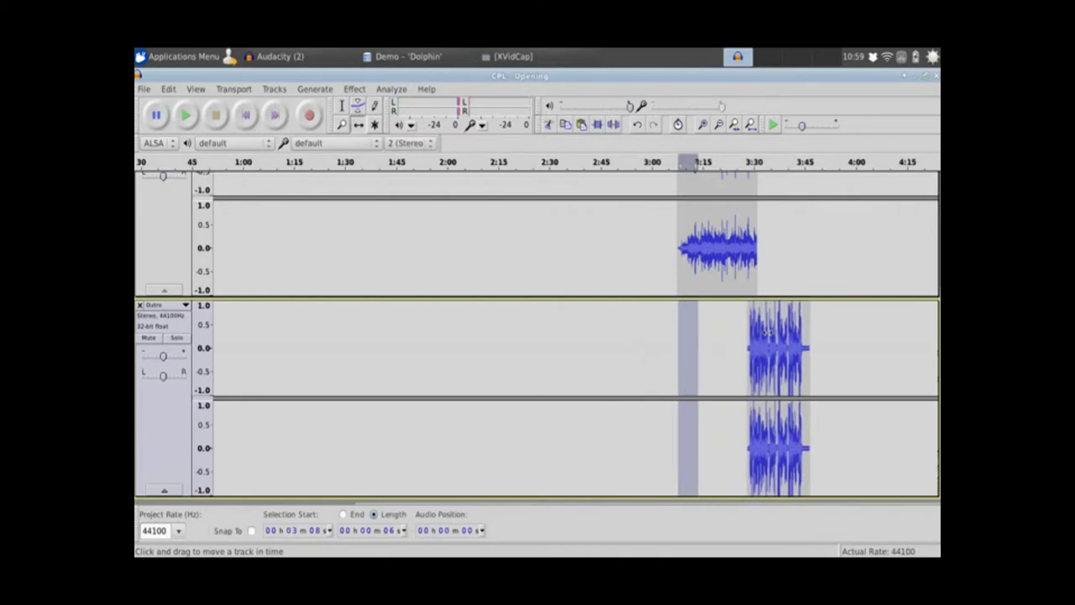
- Fade out the last 5 seconds of the True Vision clip, starting at about 3:26
{"action": "left_click", "coordinate": [344, 107]}
{"action": "left_click_drag", "start_coordinate": [739, 220], "coordinate": [758, 222]}
{"action": "scroll", "coordinate": [588, 252], "scroll_direction": "up", "scroll_amount": 2}
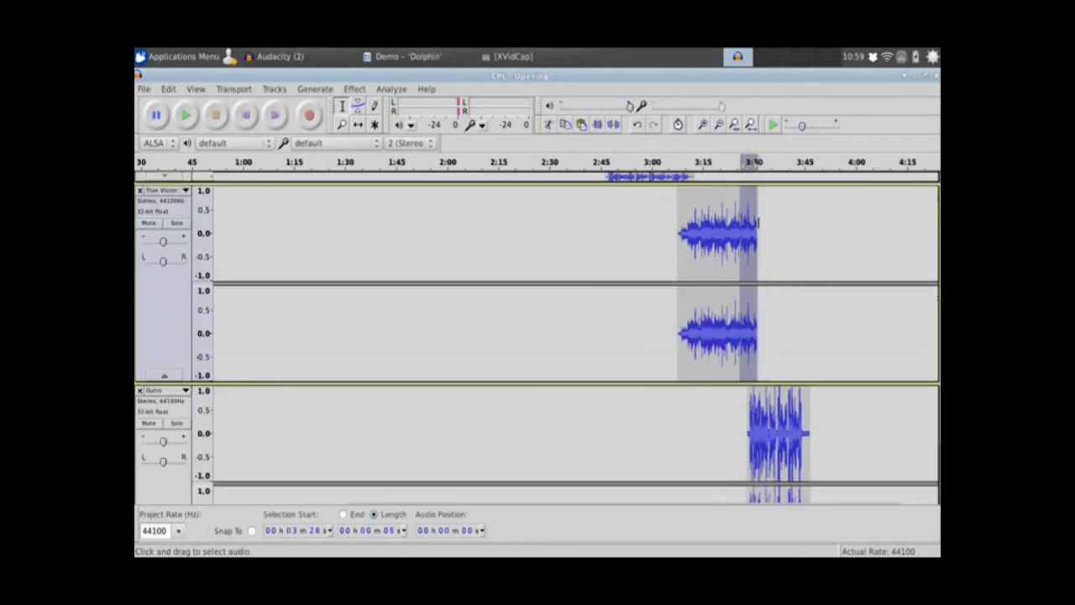
{"action": "left_click", "coordinate": [354, 89]}
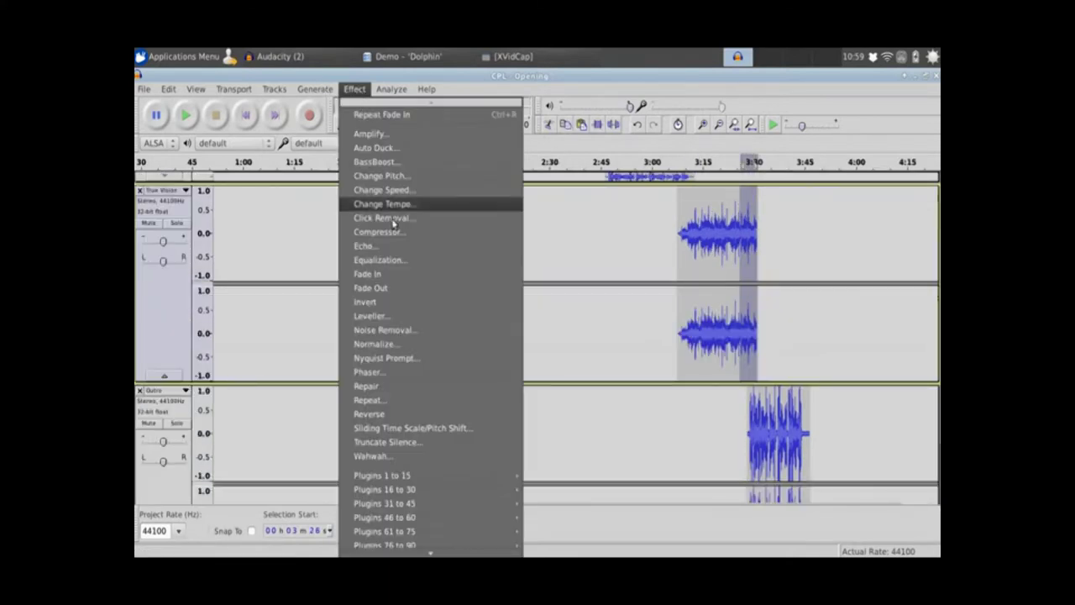
{"action": "left_click", "coordinate": [413, 290]}
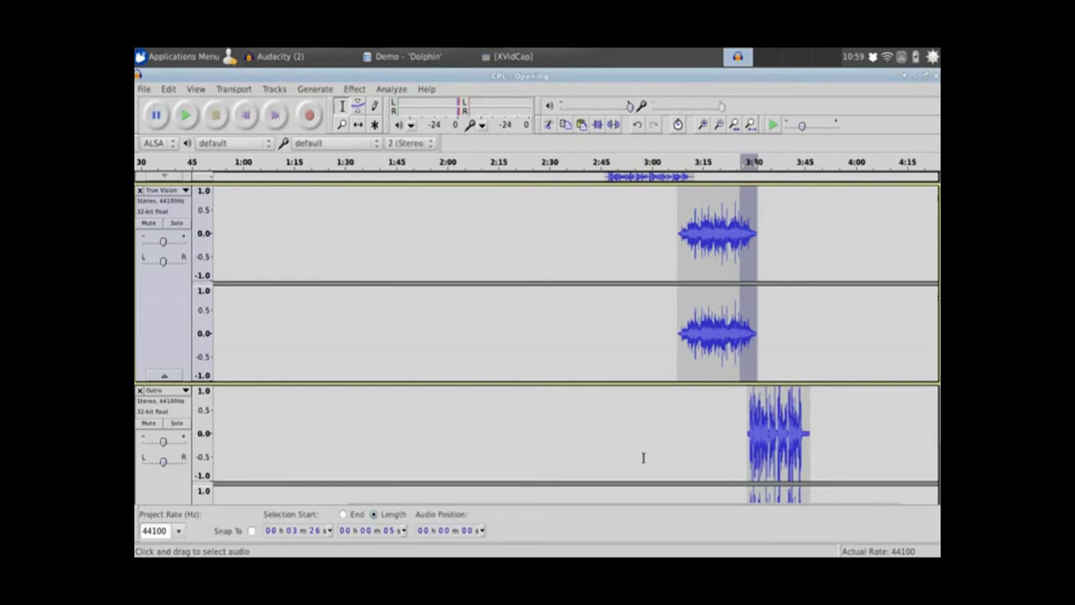
- Play a short stretch of the Outro clip from about 3:37 to check it for background noise
{"action": "left_click", "coordinate": [775, 435]}
{"action": "scroll", "coordinate": [774, 435], "scroll_direction": "down", "scroll_amount": 2}
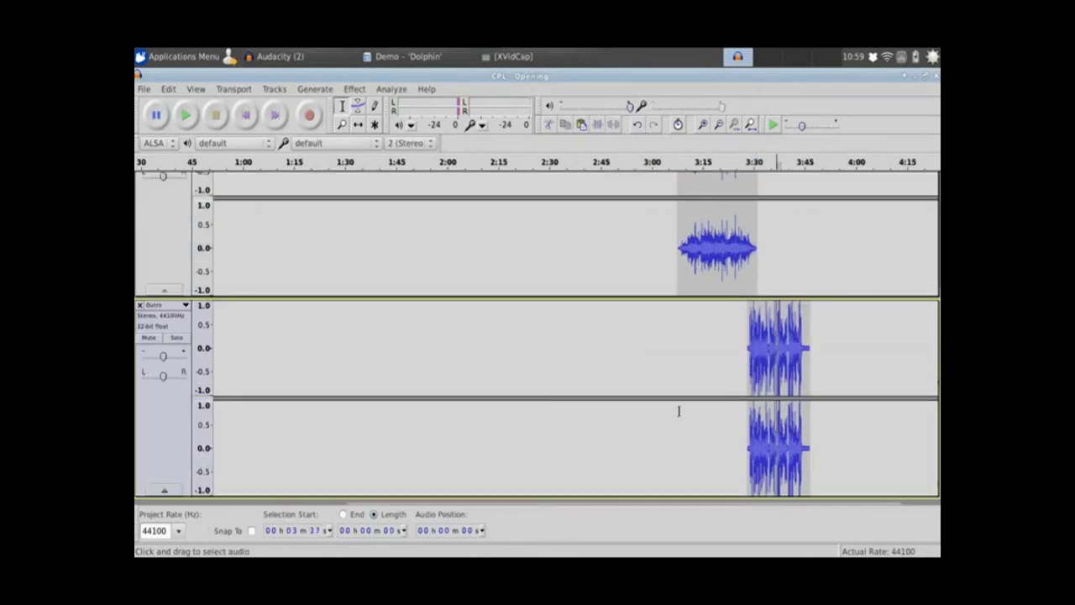
{"action": "left_click", "coordinate": [185, 115]}
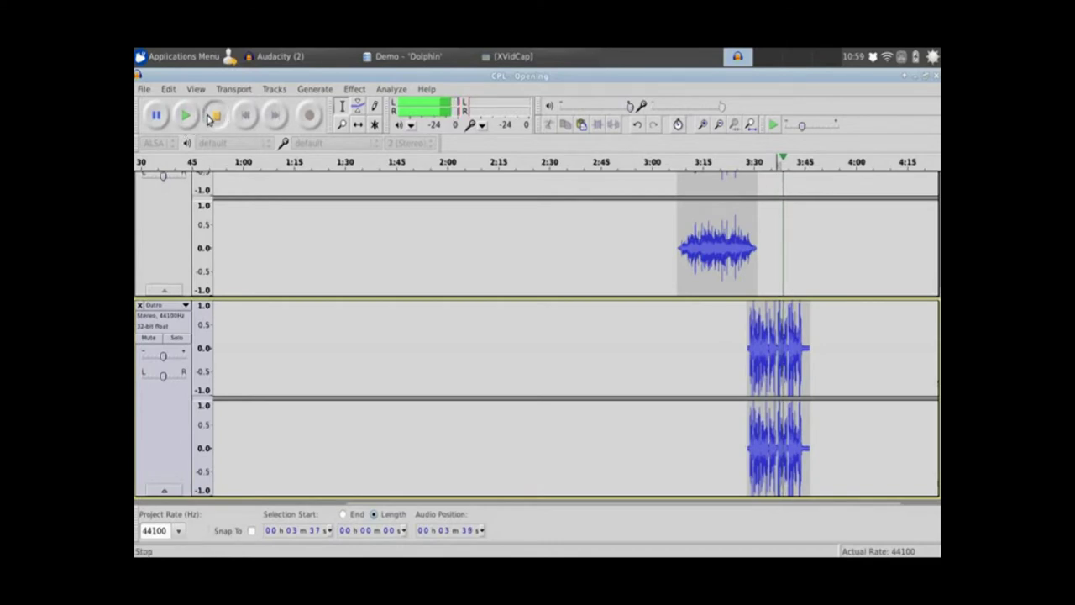
{"action": "left_click", "coordinate": [216, 115]}
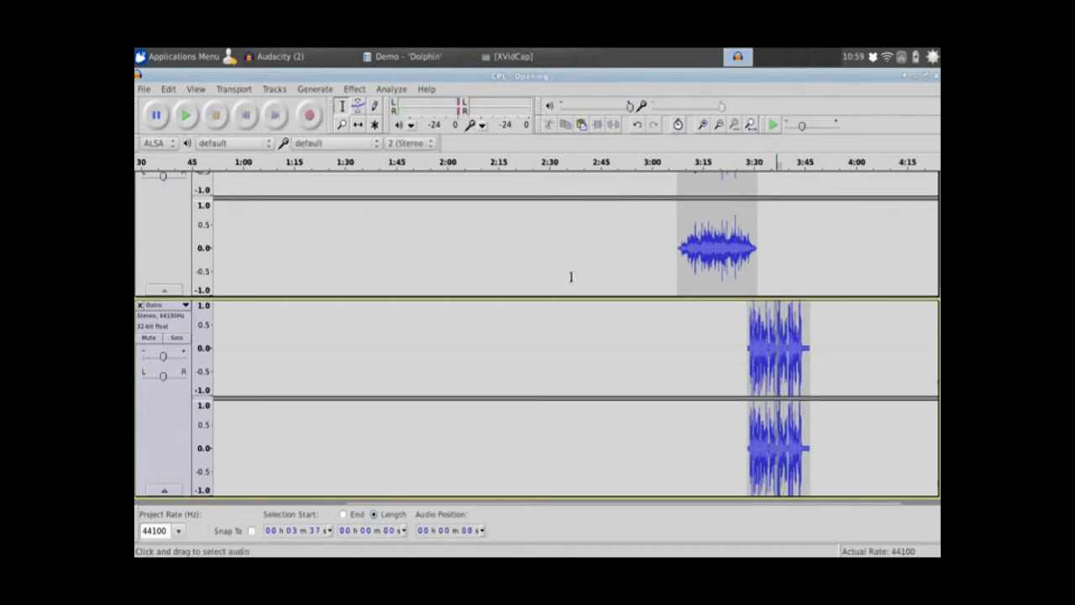
- Capture a noise profile for Noise Removal from the quiet first second of the Outro clip, just before the speech starts
{"action": "left_click", "coordinate": [342, 124]}
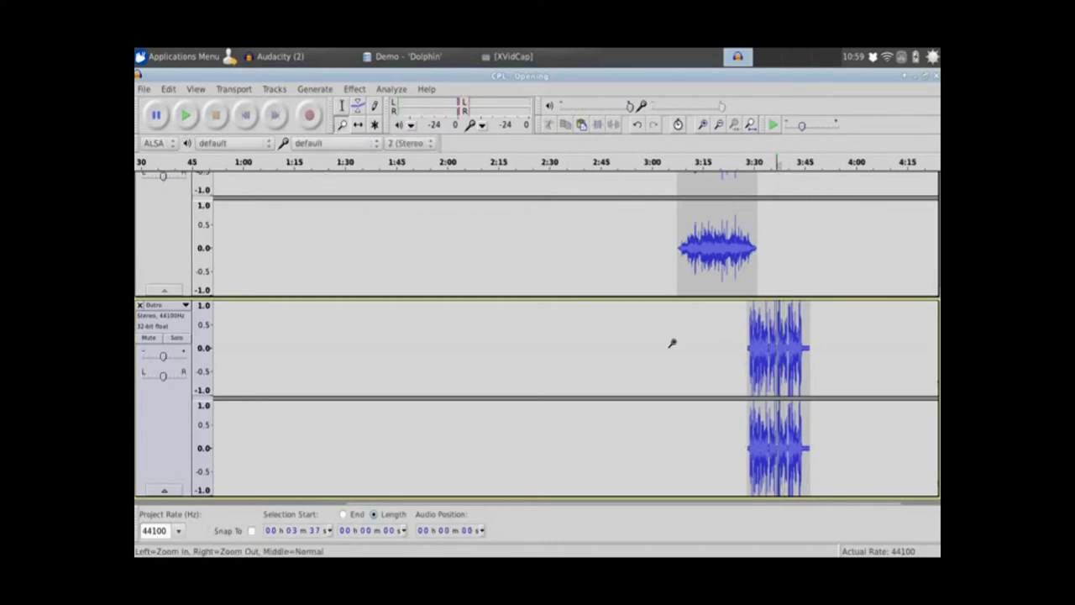
{"action": "left_click", "coordinate": [779, 339]}
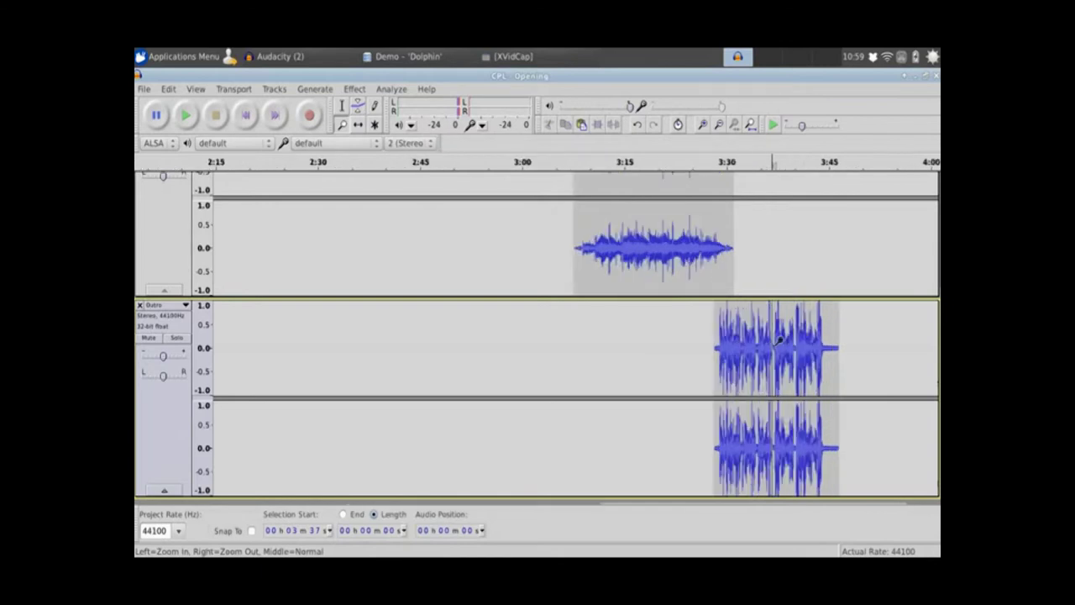
{"action": "left_click", "coordinate": [779, 339]}
{"action": "left_click", "coordinate": [779, 339]}
{"action": "left_click", "coordinate": [779, 340]}
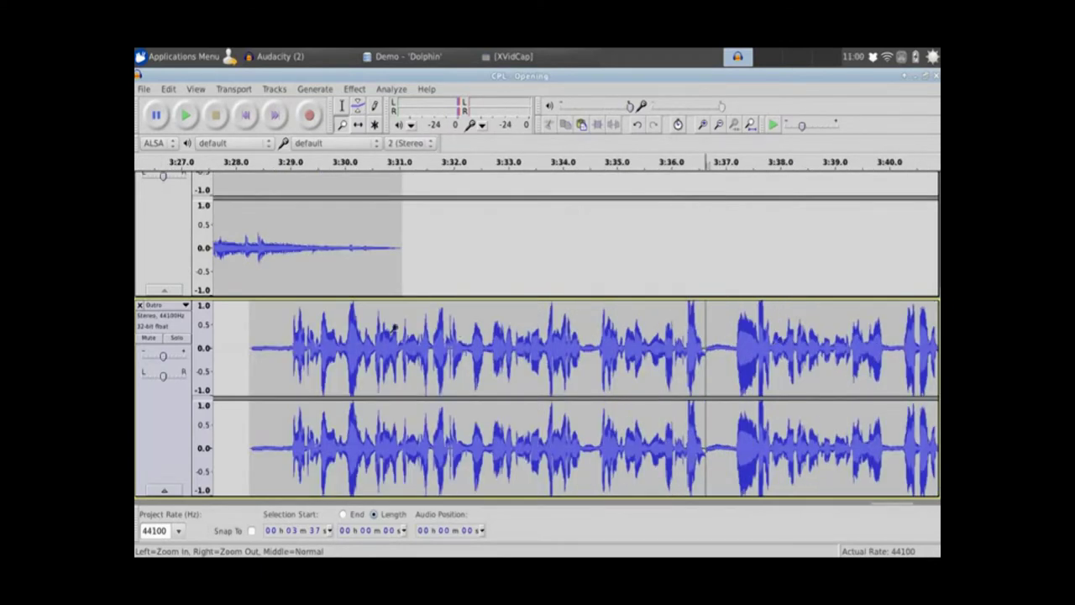
{"action": "left_click", "coordinate": [342, 105]}
{"action": "left_click_drag", "start_coordinate": [252, 346], "coordinate": [292, 347]}
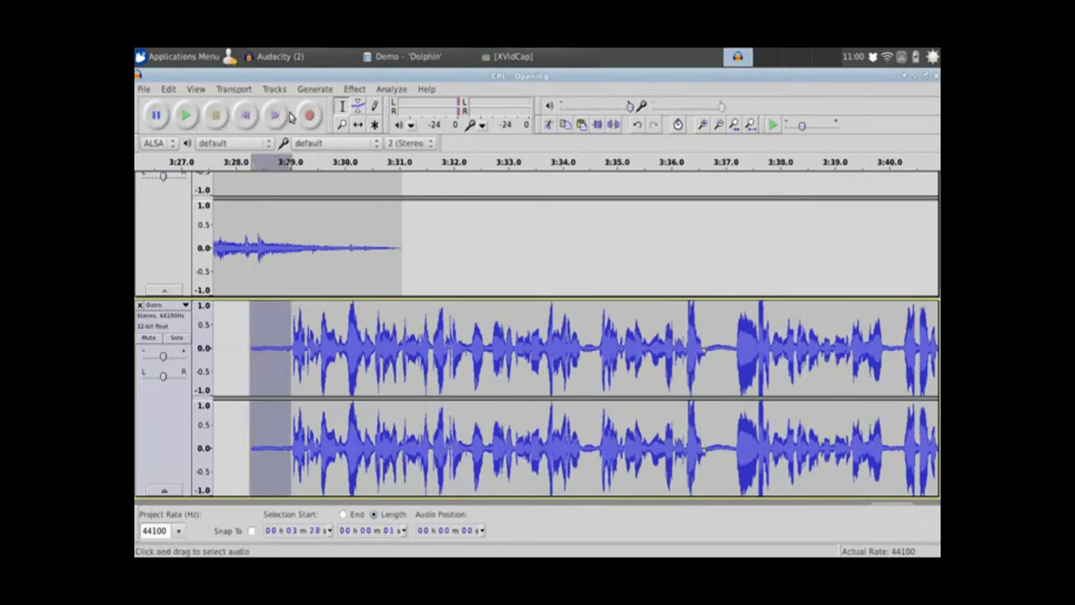
{"action": "left_click", "coordinate": [354, 89]}
{"action": "left_click", "coordinate": [390, 328]}
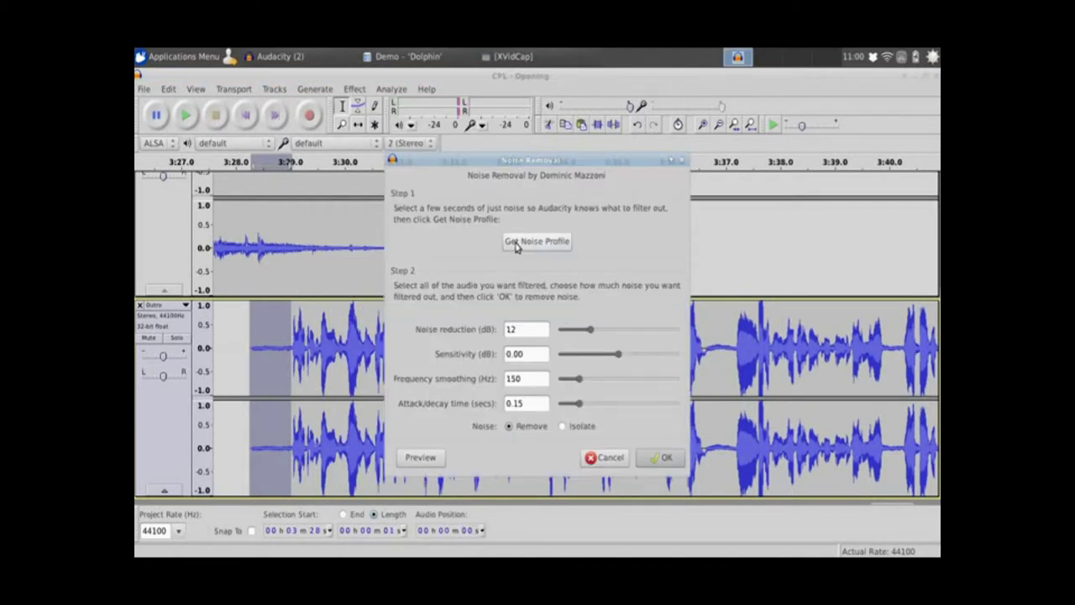
{"action": "left_click", "coordinate": [515, 241]}
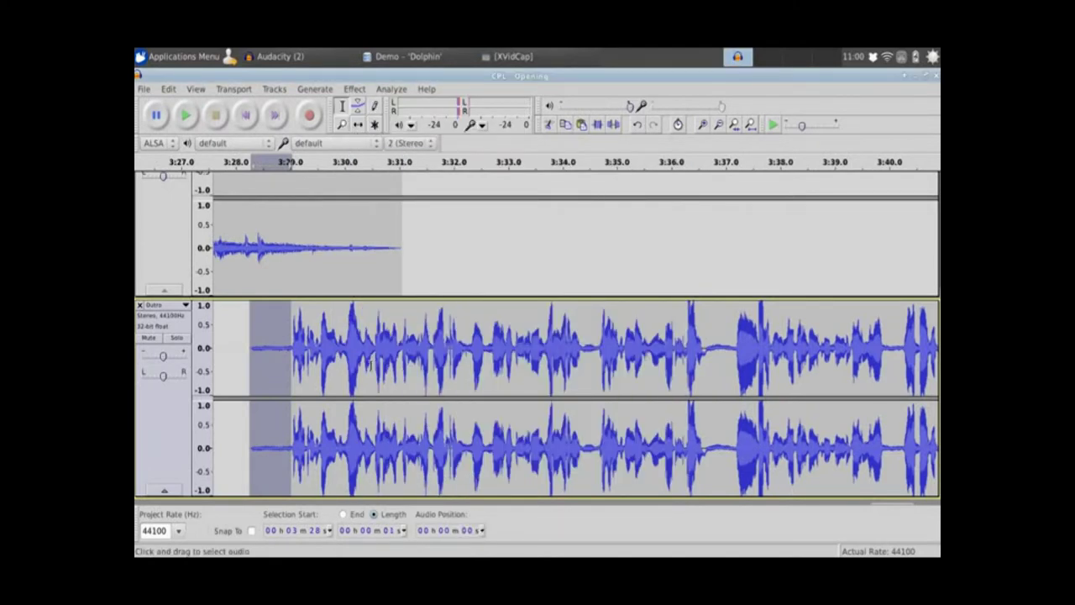
- Select the whole Outro clip, from about 3:28 for 19 seconds, and apply Noise Removal to it
{"action": "left_click", "coordinate": [341, 124]}
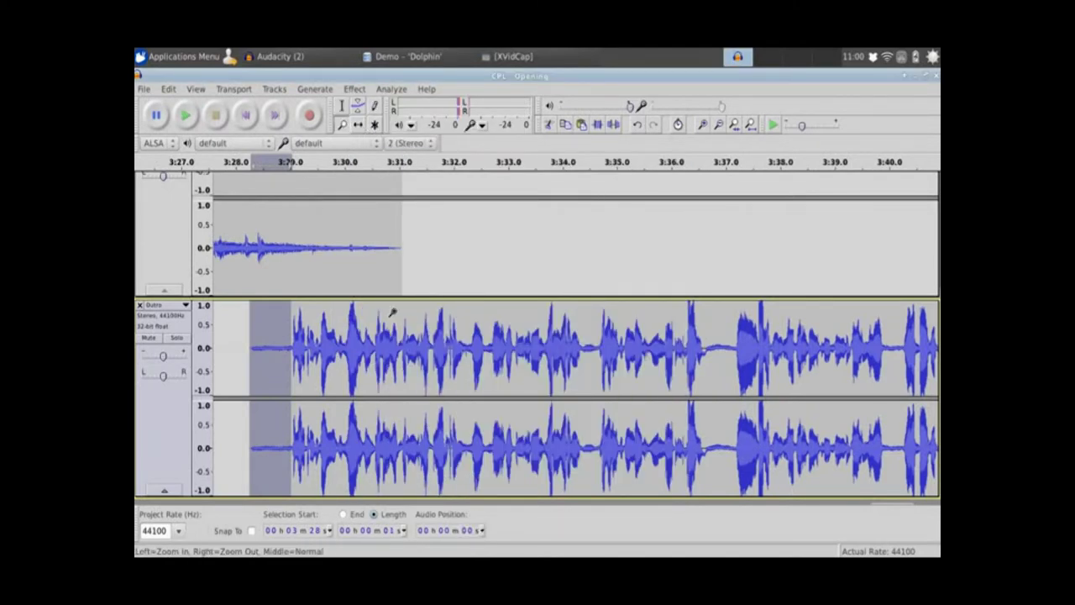
{"action": "right_click", "coordinate": [397, 351]}
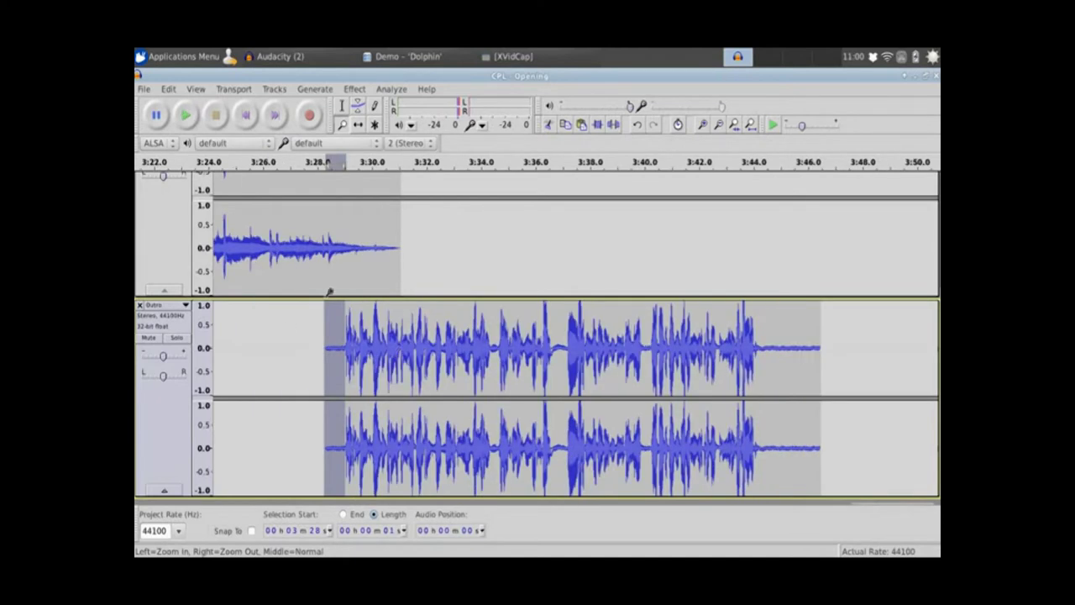
{"action": "left_click", "coordinate": [341, 106]}
{"action": "left_click_drag", "start_coordinate": [327, 316], "coordinate": [827, 353]}
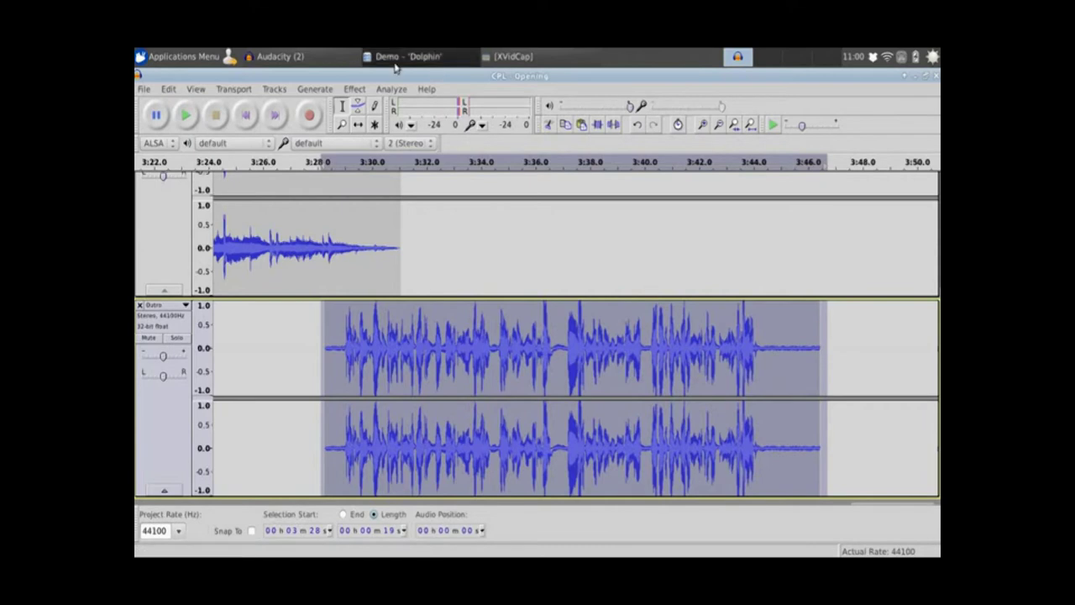
{"action": "left_click", "coordinate": [353, 89]}
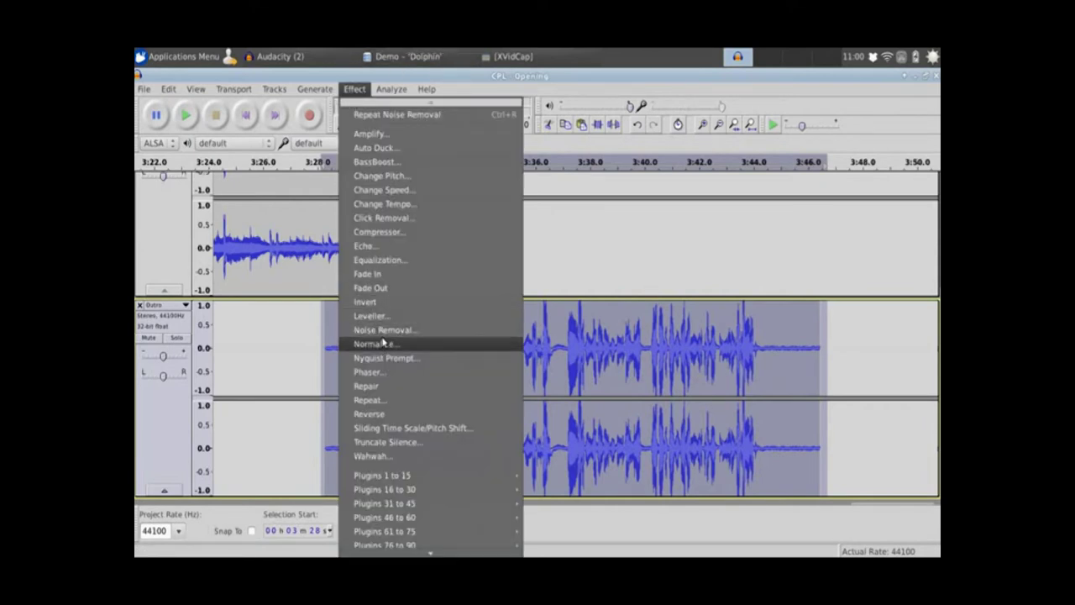
{"action": "left_click", "coordinate": [382, 330]}
{"action": "left_click", "coordinate": [663, 457]}
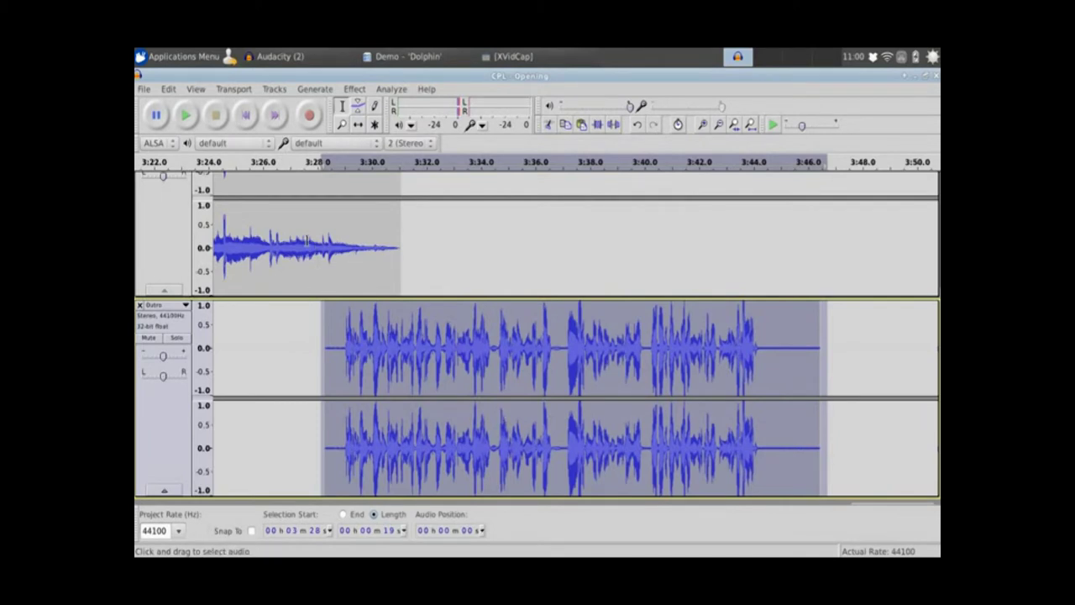
- Play the project from about 3:26 to check the transition from True Vision to the denoised Outro
{"action": "left_click", "coordinate": [271, 238]}
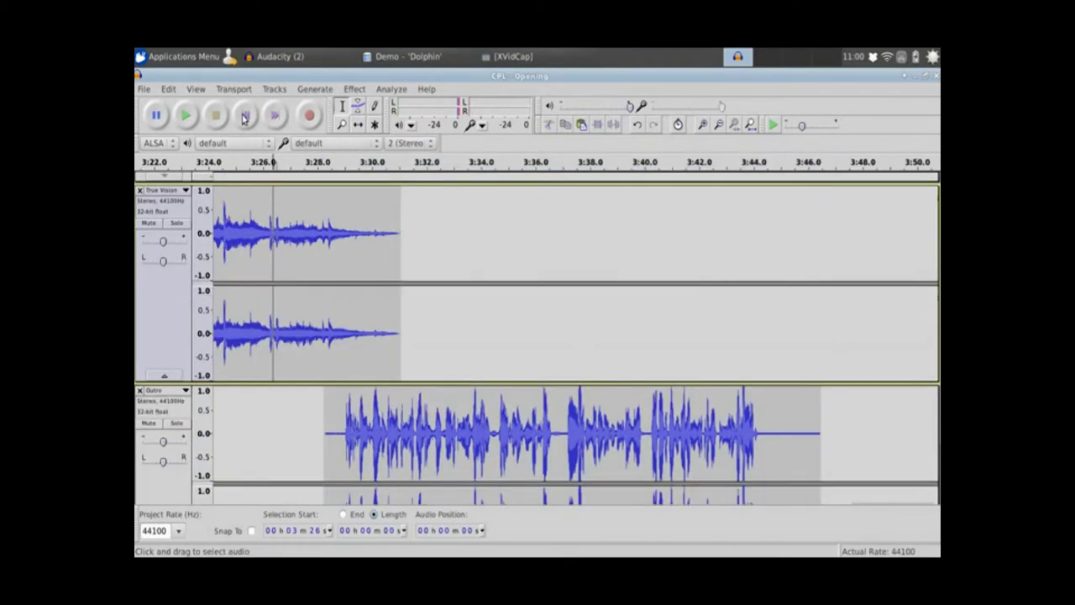
{"action": "left_click", "coordinate": [191, 122]}
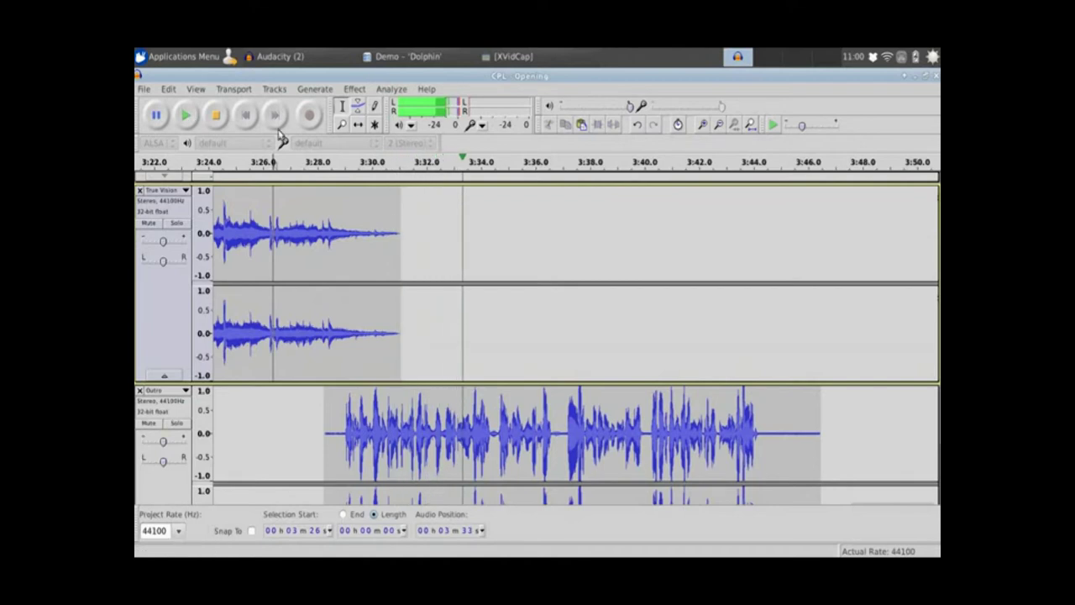
{"action": "left_click", "coordinate": [214, 120]}
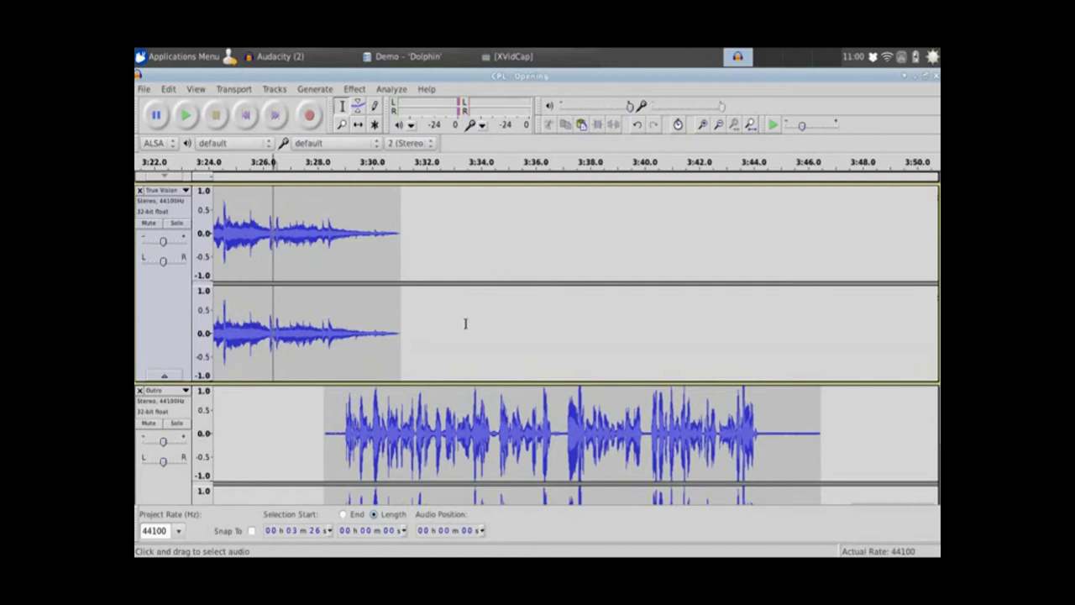
- Import CPL - Opening.ogg from the Demo folder again as a new track below the Outro track
{"action": "scroll", "coordinate": [466, 325], "scroll_direction": "down", "scroll_amount": 1}
{"action": "left_click", "coordinate": [147, 89]}
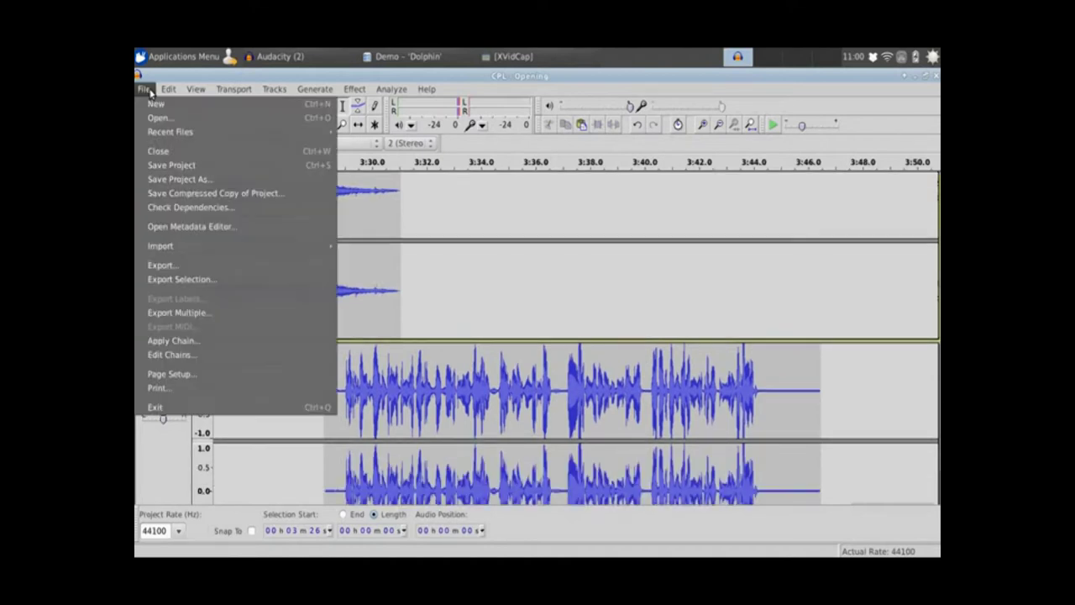
{"action": "mouse_move", "coordinate": [174, 253]}
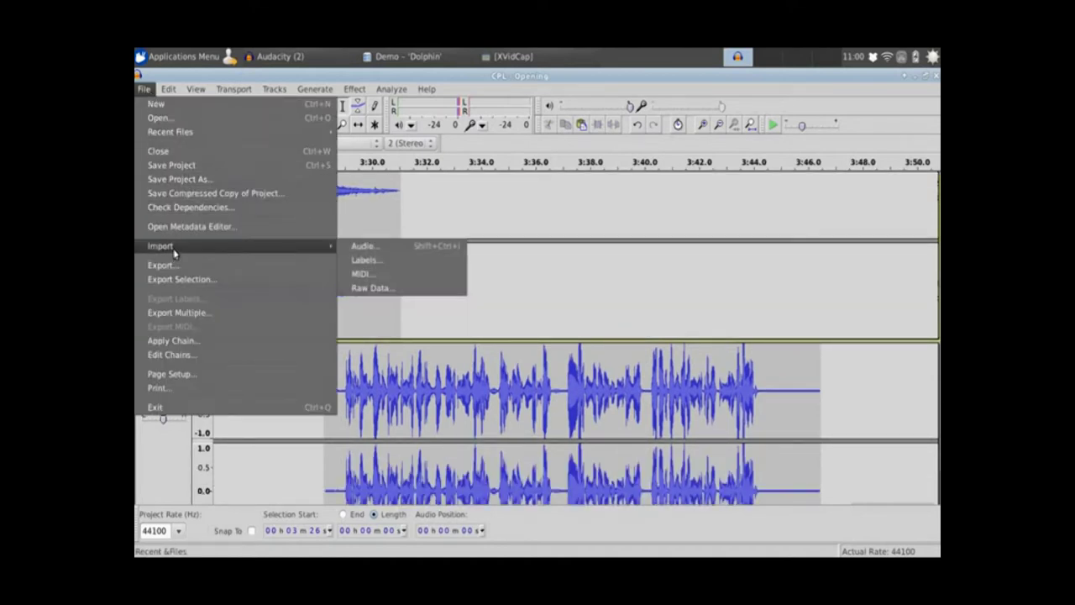
{"action": "left_click", "coordinate": [359, 246]}
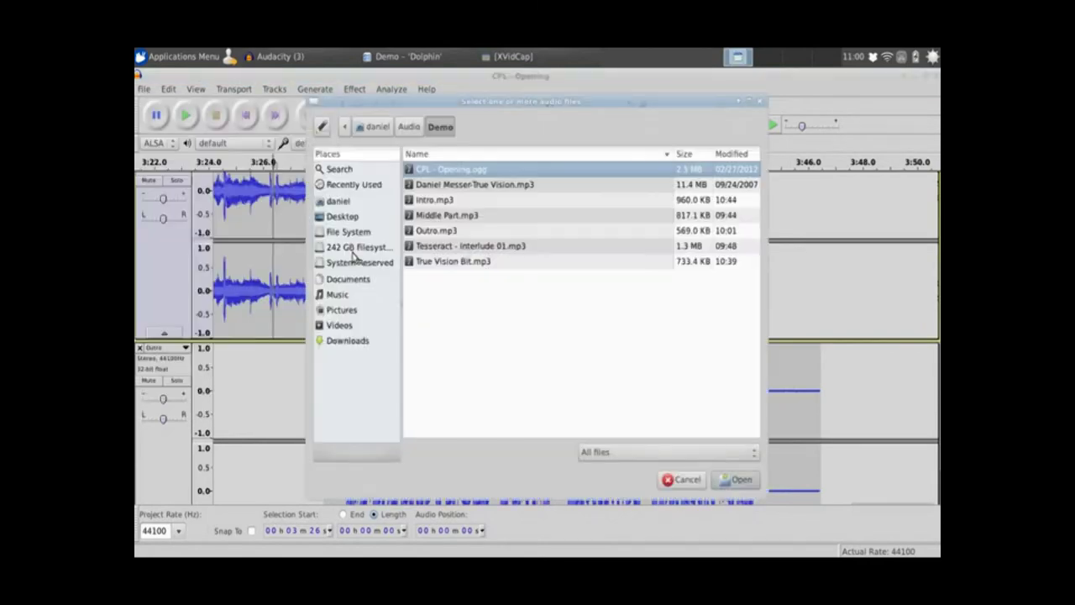
{"action": "double_click", "coordinate": [451, 170]}
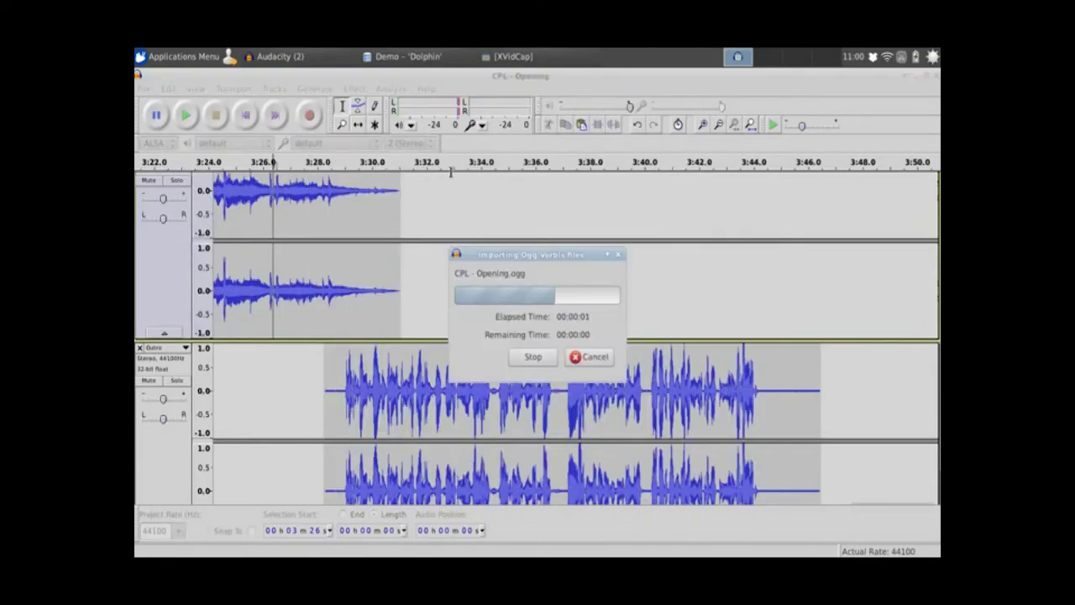
- Collapse the True Vision and Outro tracks, leaving the newly imported CPL - Opening track at full height
{"action": "scroll", "coordinate": [695, 332], "scroll_direction": "up", "scroll_amount": 2}
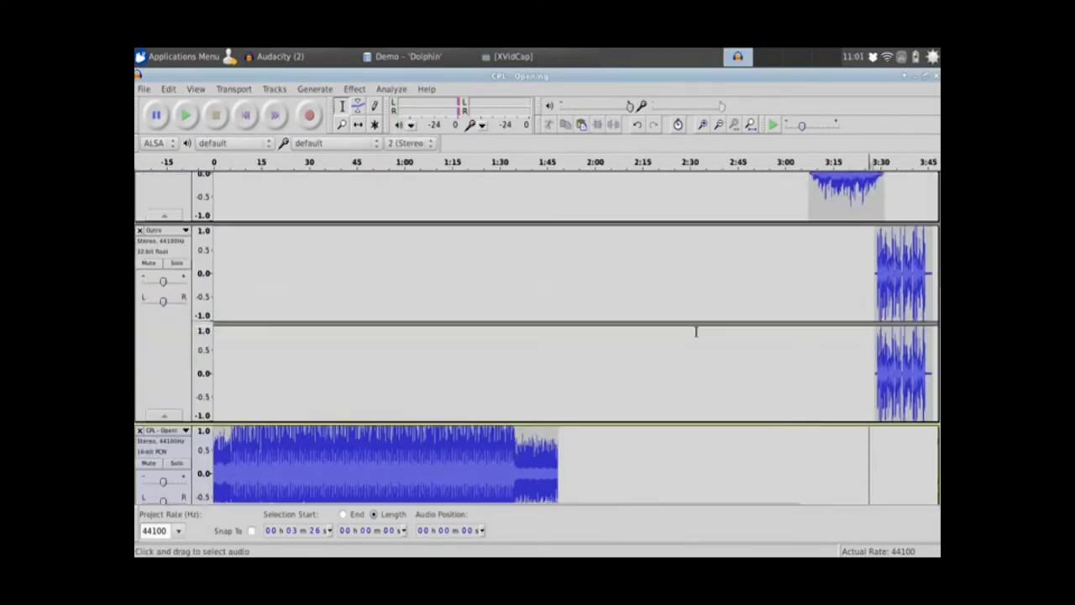
{"action": "scroll", "coordinate": [696, 331], "scroll_direction": "up", "scroll_amount": 4}
{"action": "scroll", "coordinate": [695, 332], "scroll_direction": "down", "scroll_amount": 4}
{"action": "scroll", "coordinate": [629, 336], "scroll_direction": "up", "scroll_amount": 6}
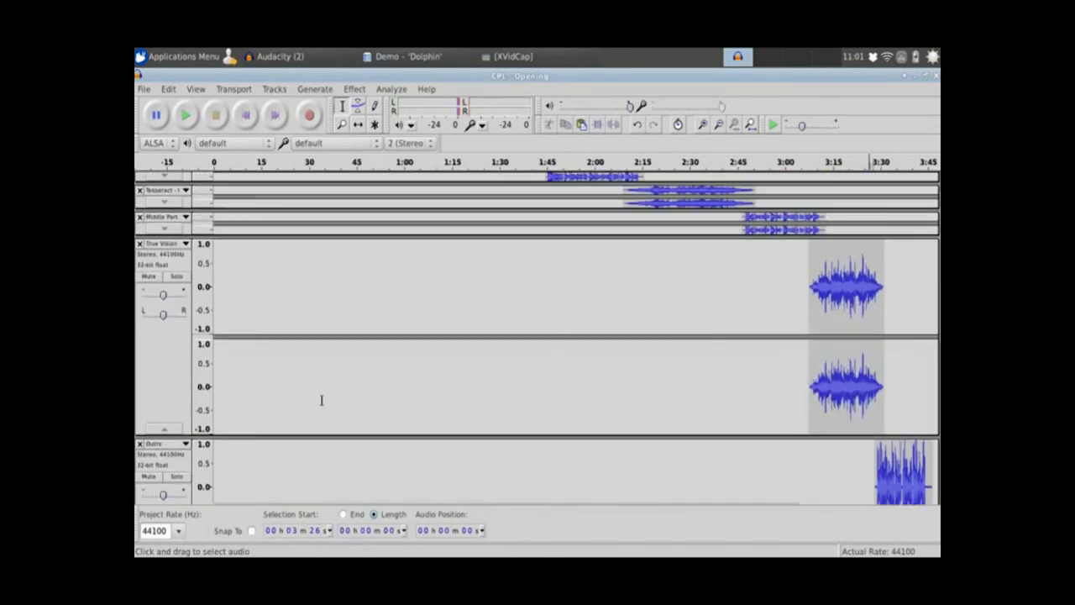
{"action": "left_click", "coordinate": [168, 430]}
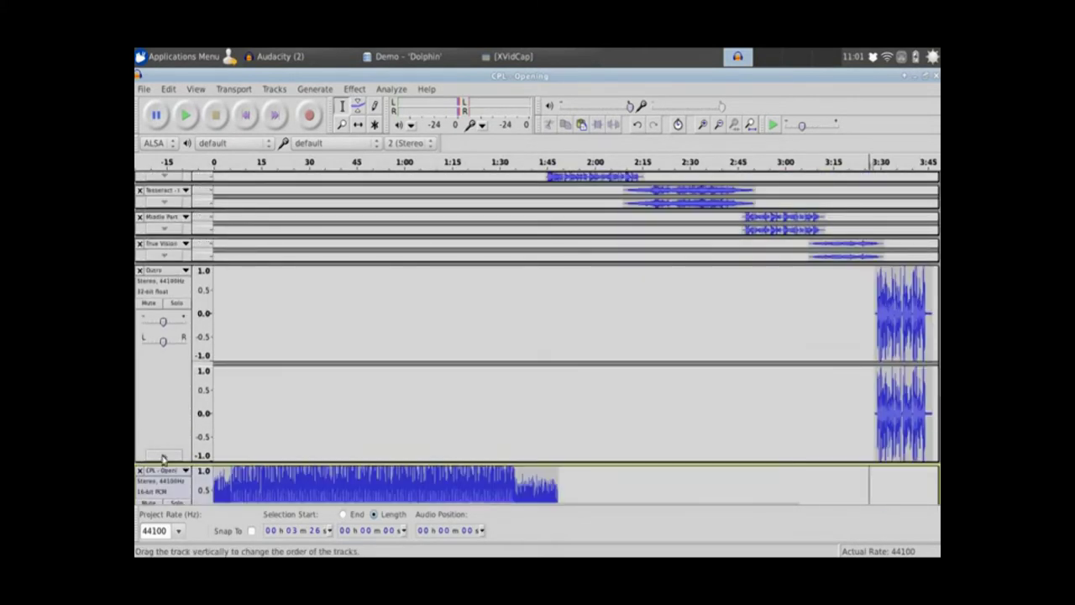
{"action": "left_click", "coordinate": [163, 458]}
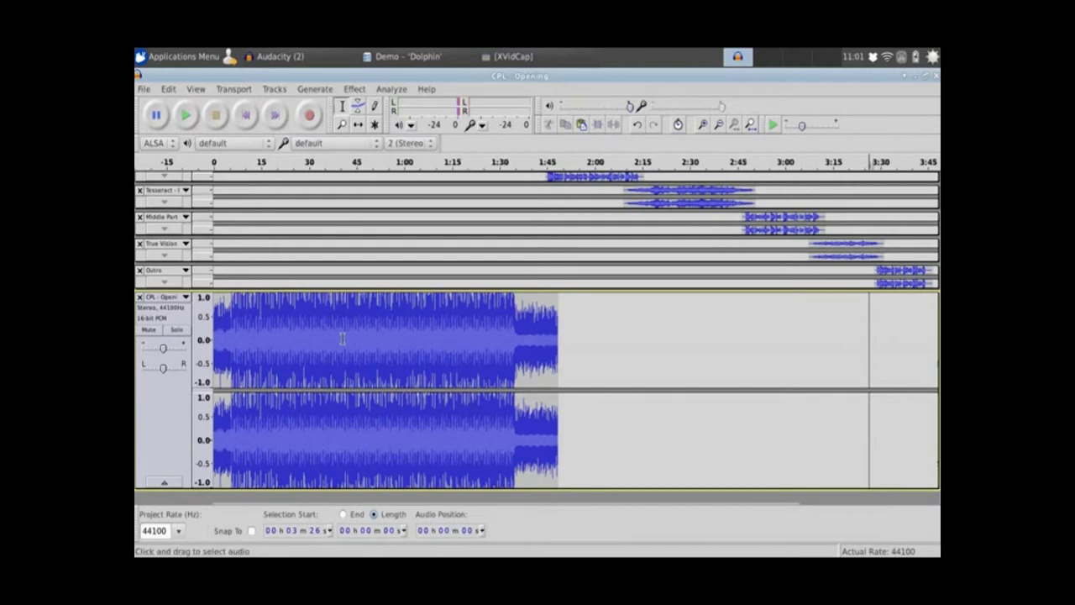
- Move the new CPL - Opening clip to start at about 3:39, overlapping the end of the Outro clip
{"action": "left_click", "coordinate": [358, 124]}
{"action": "left_click_drag", "start_coordinate": [300, 311], "coordinate": [937, 419]}
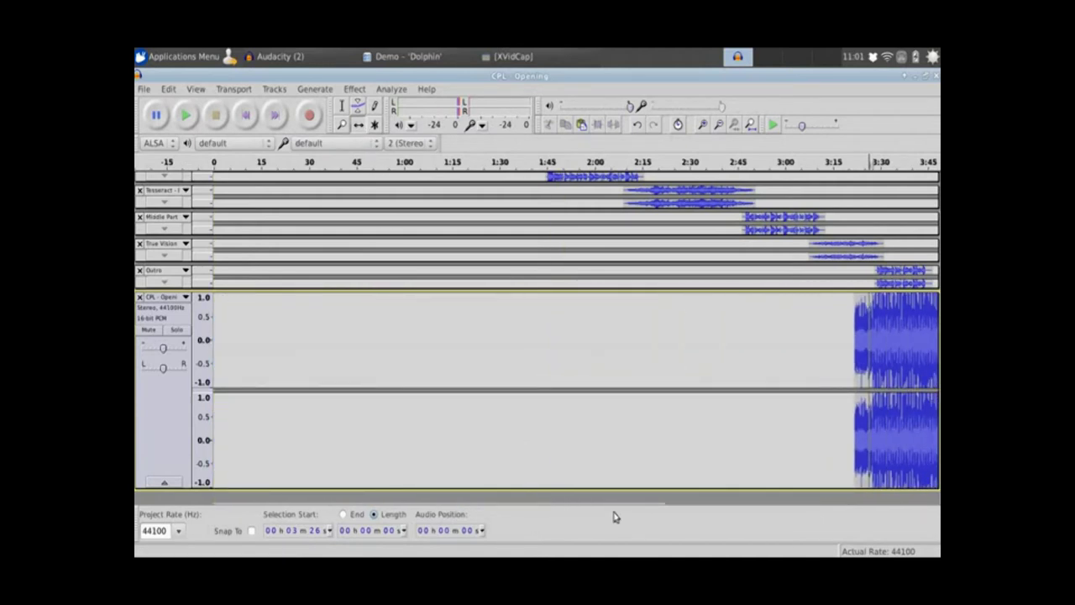
{"action": "left_click_drag", "start_coordinate": [651, 508], "coordinate": [883, 518]}
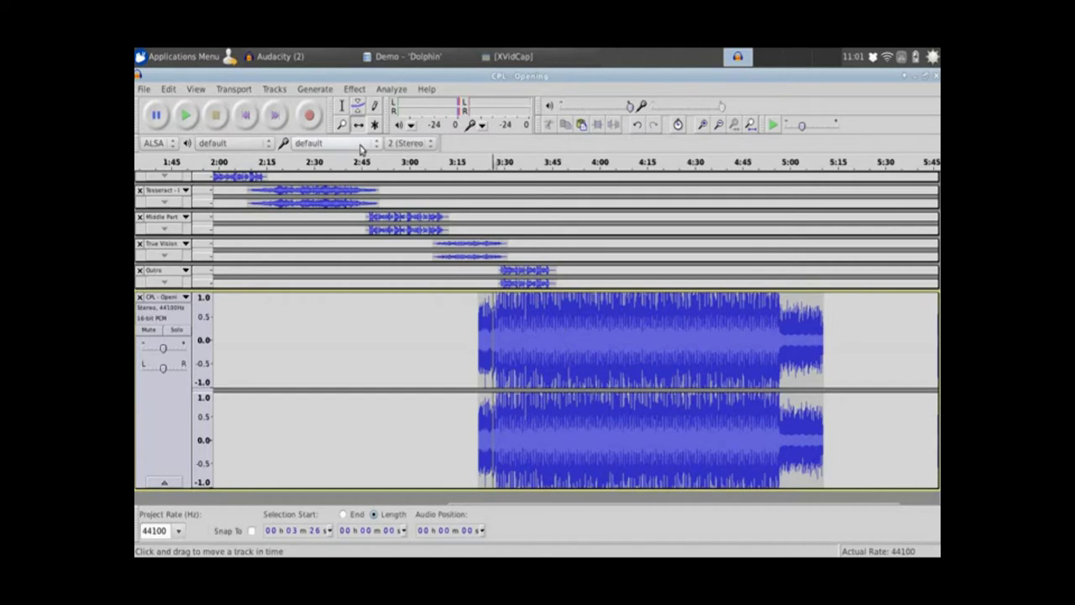
{"action": "left_click_drag", "start_coordinate": [531, 350], "coordinate": [581, 348]}
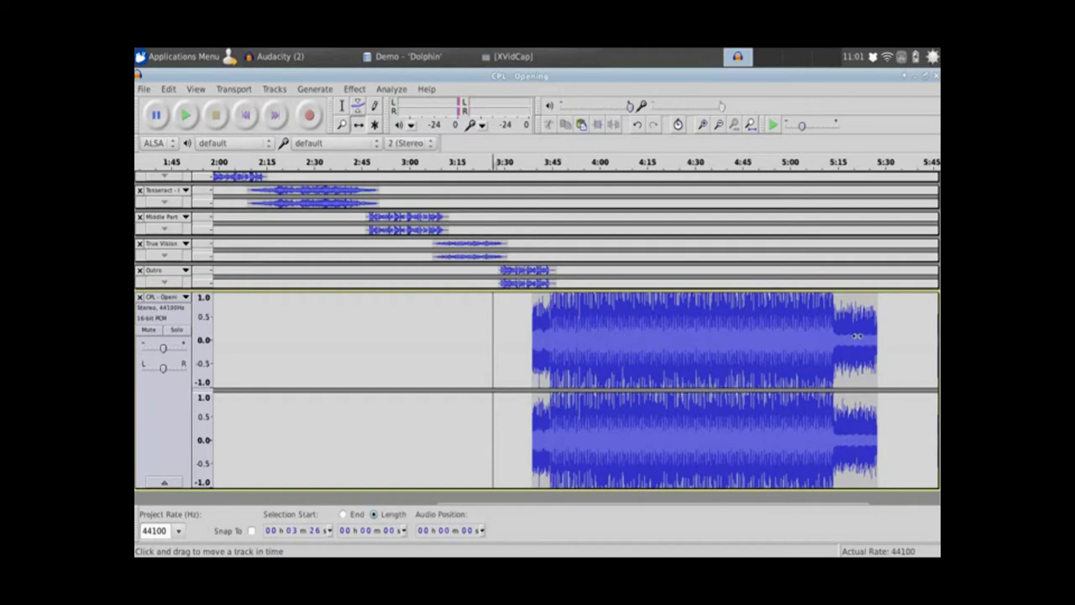
- Delete the part of the new CPL - Opening clip that lies after about 4:20
{"action": "left_click", "coordinate": [342, 107]}
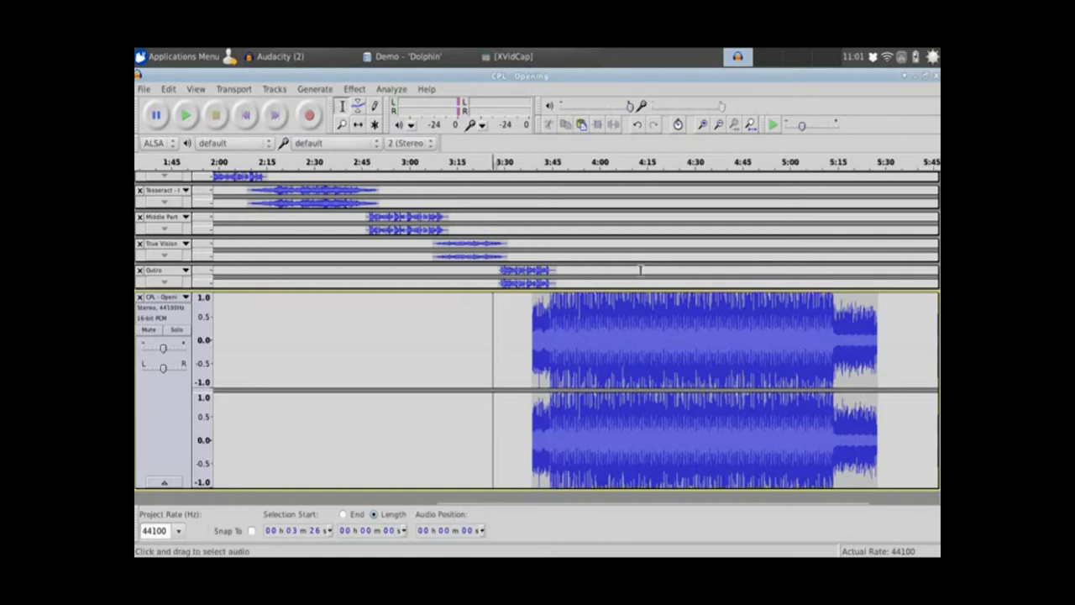
{"action": "left_click_drag", "start_coordinate": [663, 304], "coordinate": [871, 324]}
{"action": "key", "text": "Delete"}
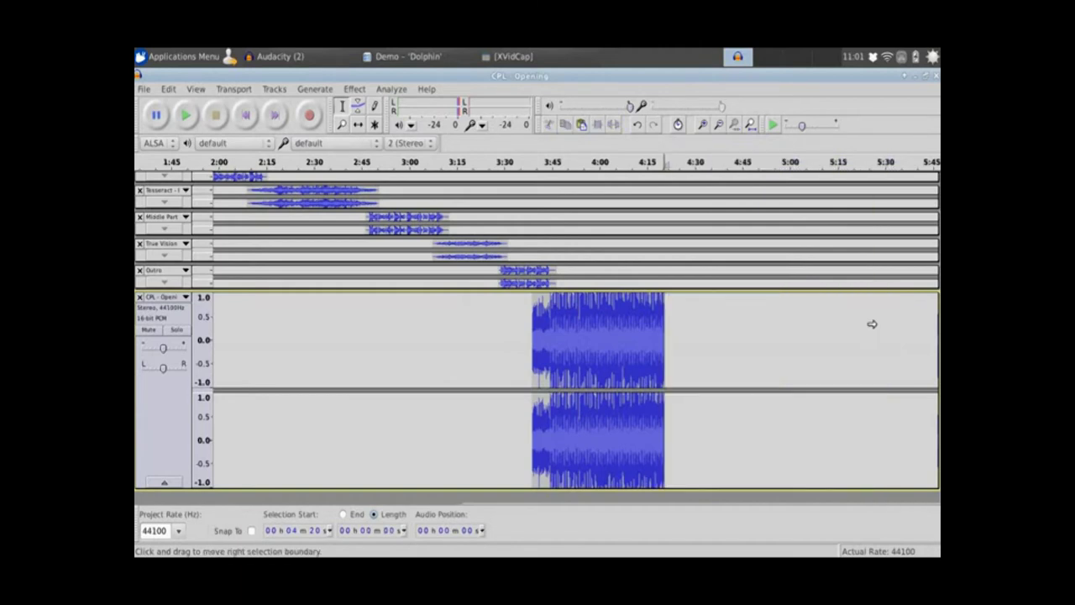
- Fade out the last 9 seconds of the shortened CPL - Opening clip, starting at about 4:12
{"action": "left_click_drag", "start_coordinate": [636, 322], "coordinate": [665, 322]}
{"action": "left_click", "coordinate": [357, 89]}
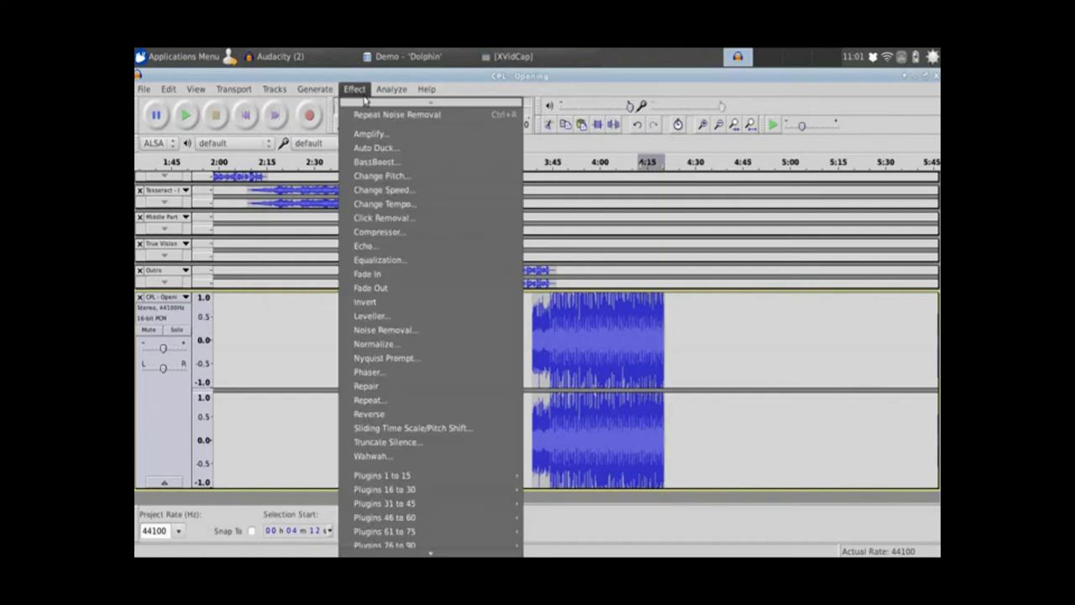
{"action": "left_click", "coordinate": [395, 288]}
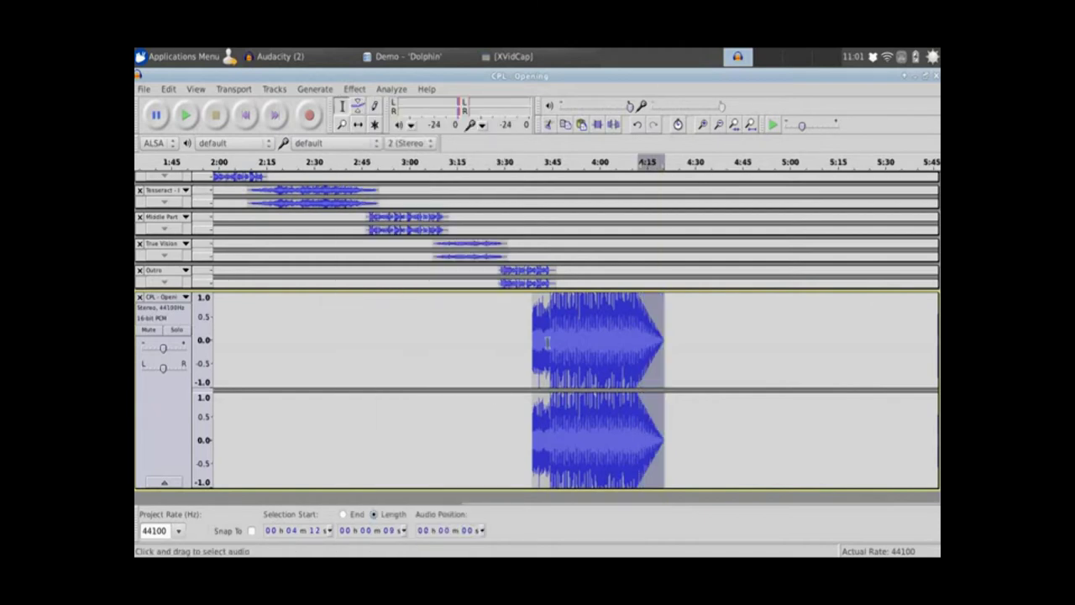
- Shift the new CPL - Opening clip to start at about 3:42 and fade in its opening with a 7-second selection from 3:41
{"action": "left_click", "coordinate": [358, 125]}
{"action": "left_click_drag", "start_coordinate": [558, 322], "coordinate": [570, 320]}
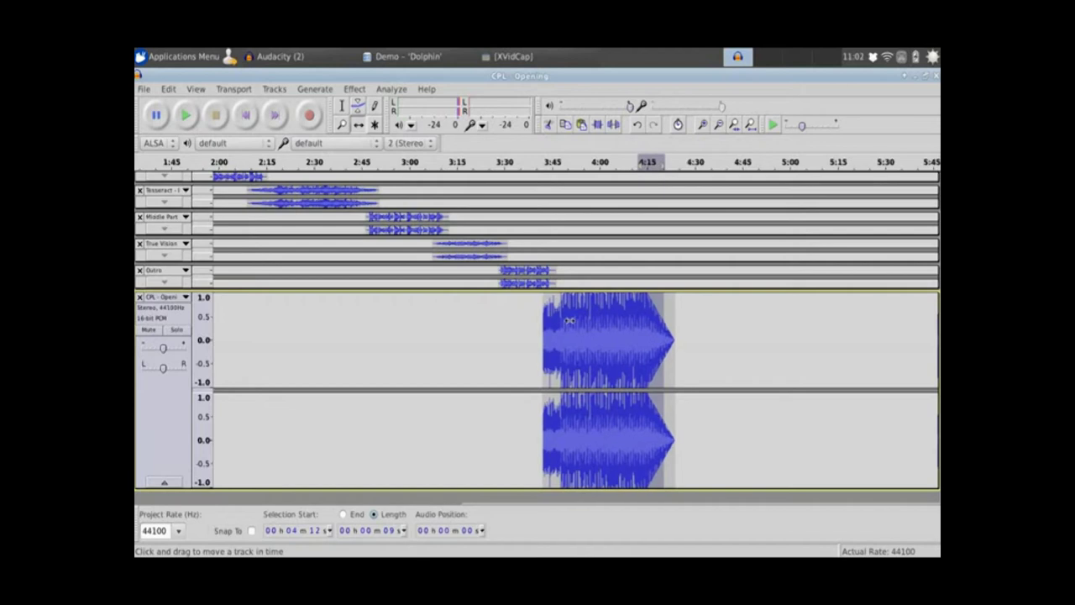
{"action": "left_click", "coordinate": [353, 89]}
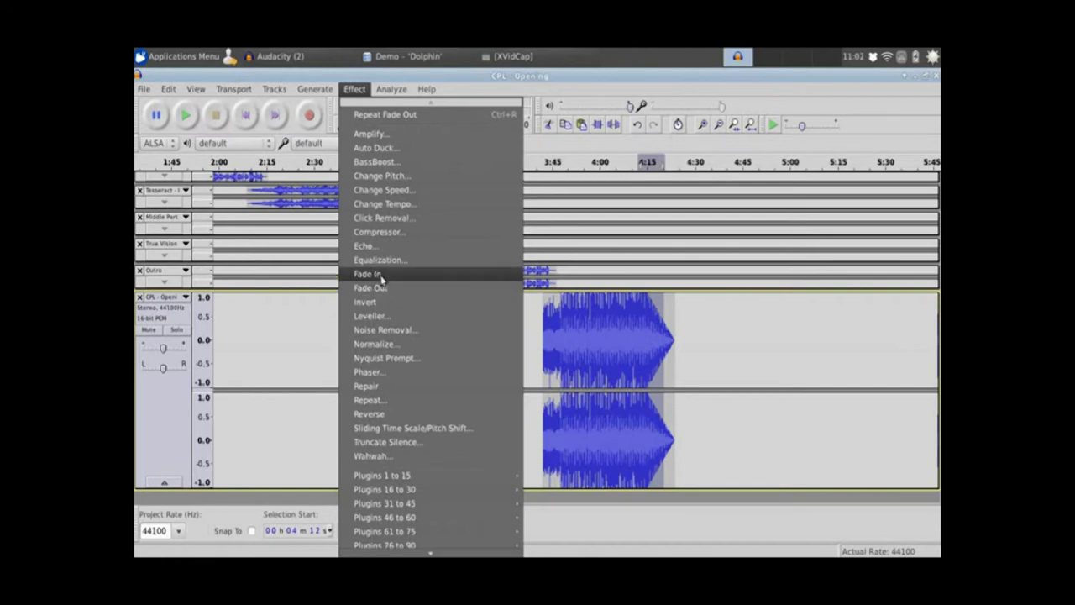
{"action": "left_click", "coordinate": [539, 337]}
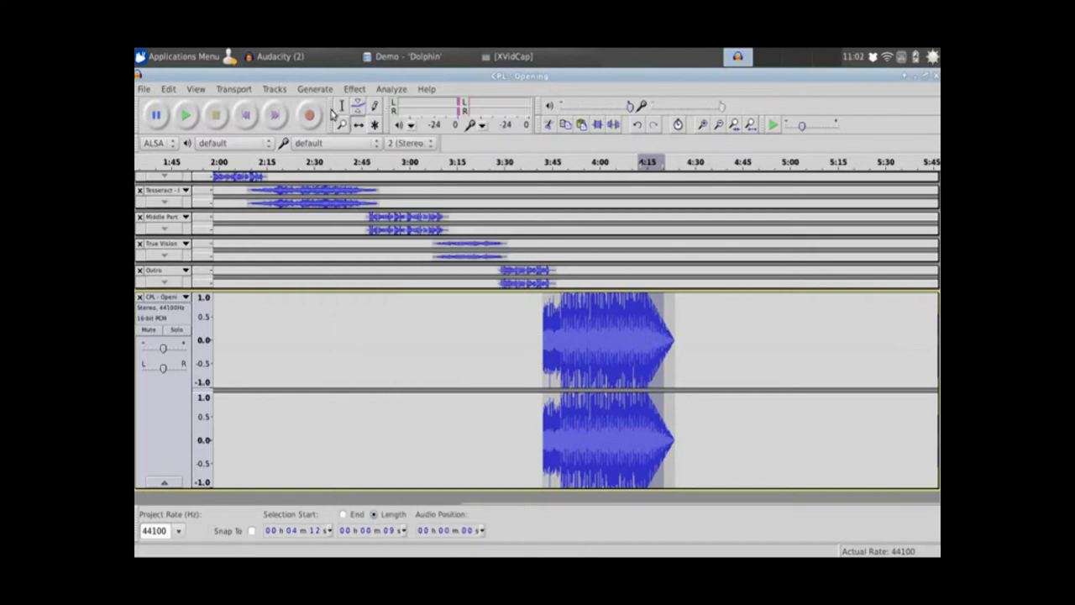
{"action": "left_click_drag", "start_coordinate": [335, 115], "coordinate": [341, 109]}
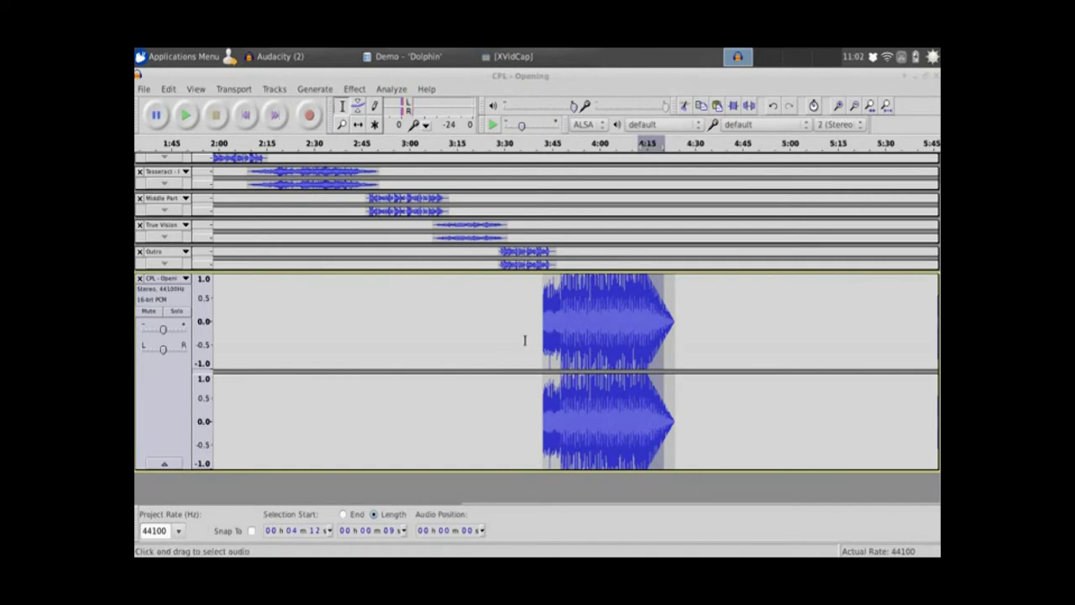
{"action": "left_click_drag", "start_coordinate": [540, 308], "coordinate": [561, 306]}
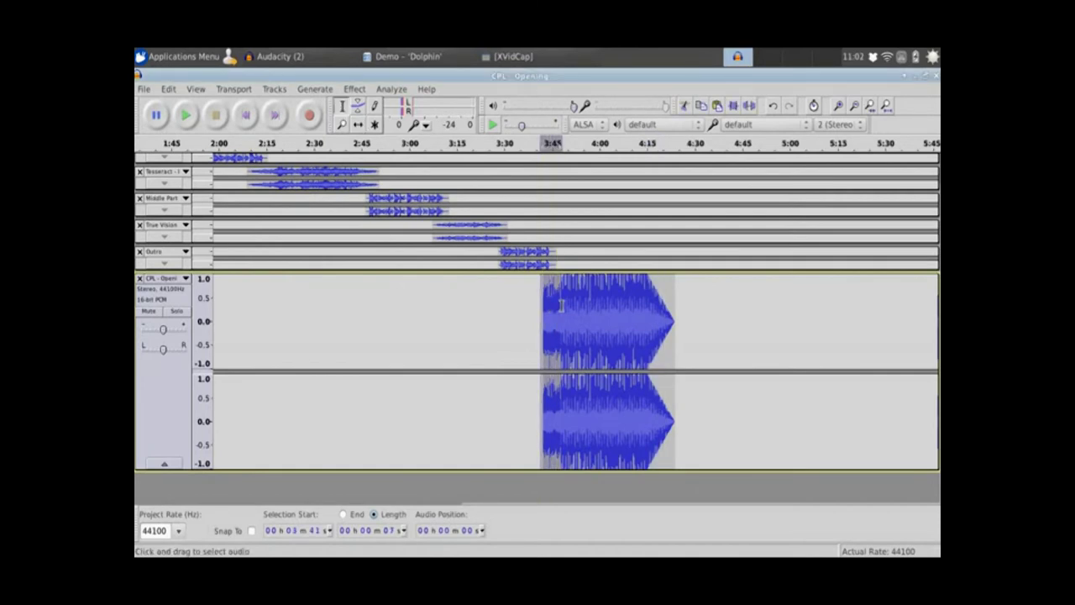
{"action": "left_click", "coordinate": [357, 90]}
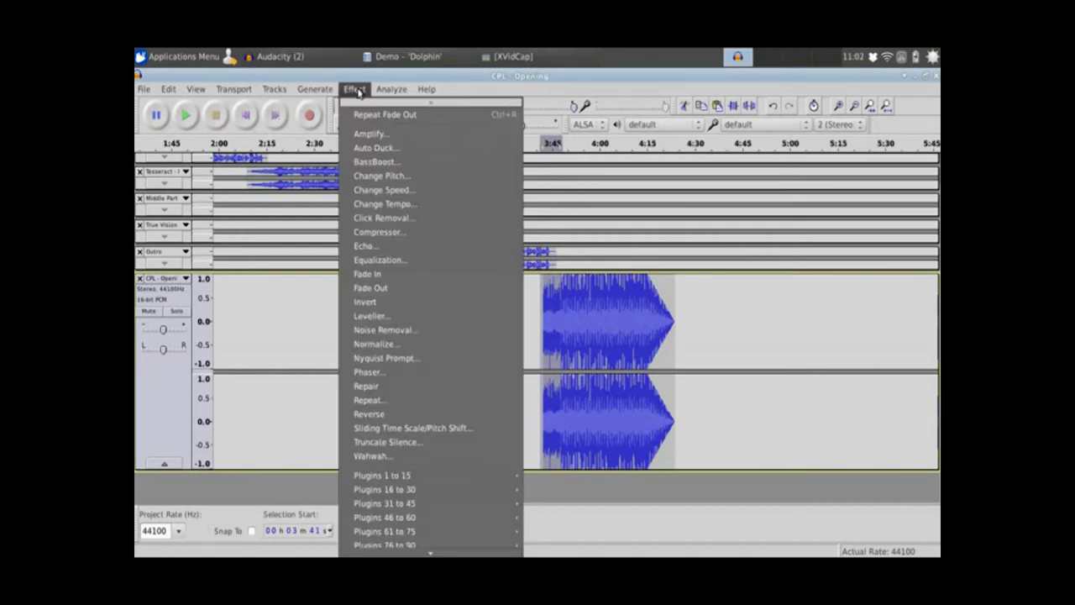
{"action": "left_click", "coordinate": [391, 273]}
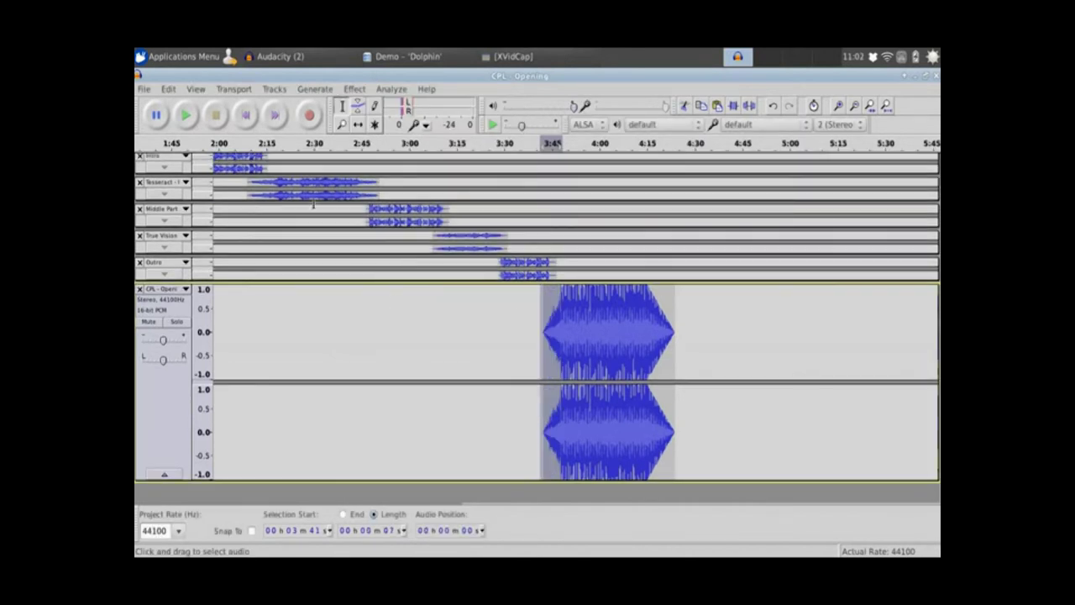
- Play the transition from the Outro clip into the closing CPL - Opening music, starting at about 3:38, and stop playback
{"action": "left_click", "coordinate": [530, 269]}
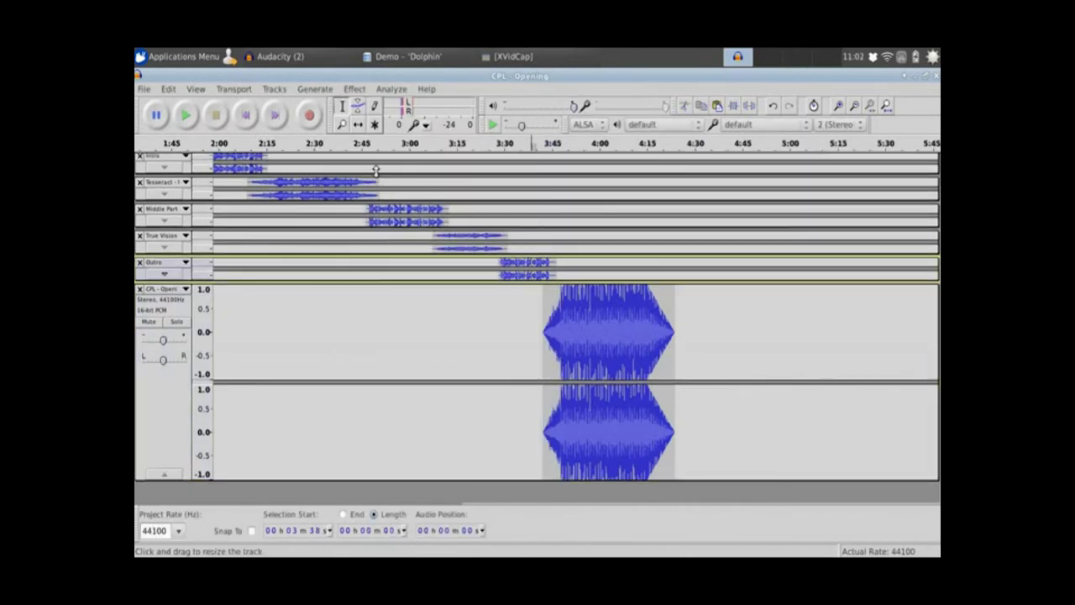
{"action": "left_click", "coordinate": [189, 118]}
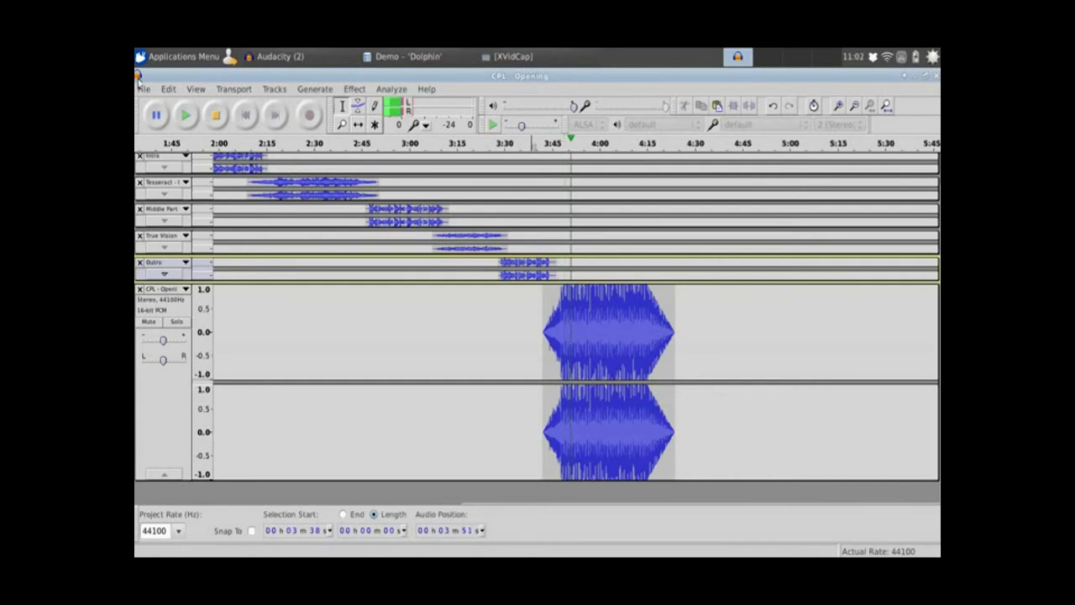
{"action": "left_click", "coordinate": [219, 120]}
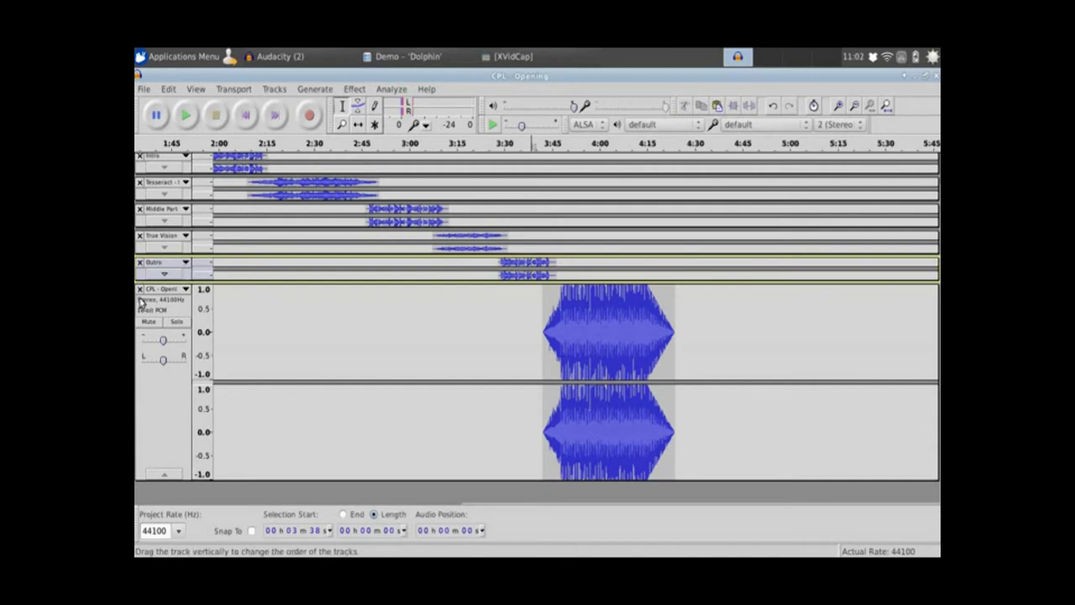
- Collapse the closing CPL - Opening track so that all seven tracks fit in the project window
{"action": "left_click", "coordinate": [164, 477]}
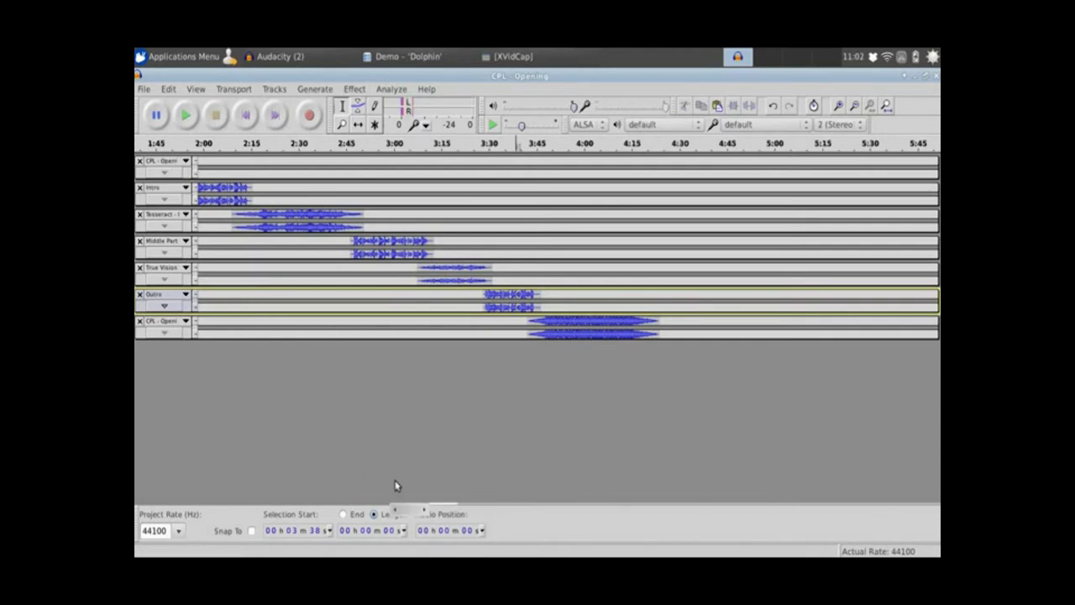
{"action": "left_click_drag", "start_coordinate": [798, 508], "coordinate": [508, 470]}
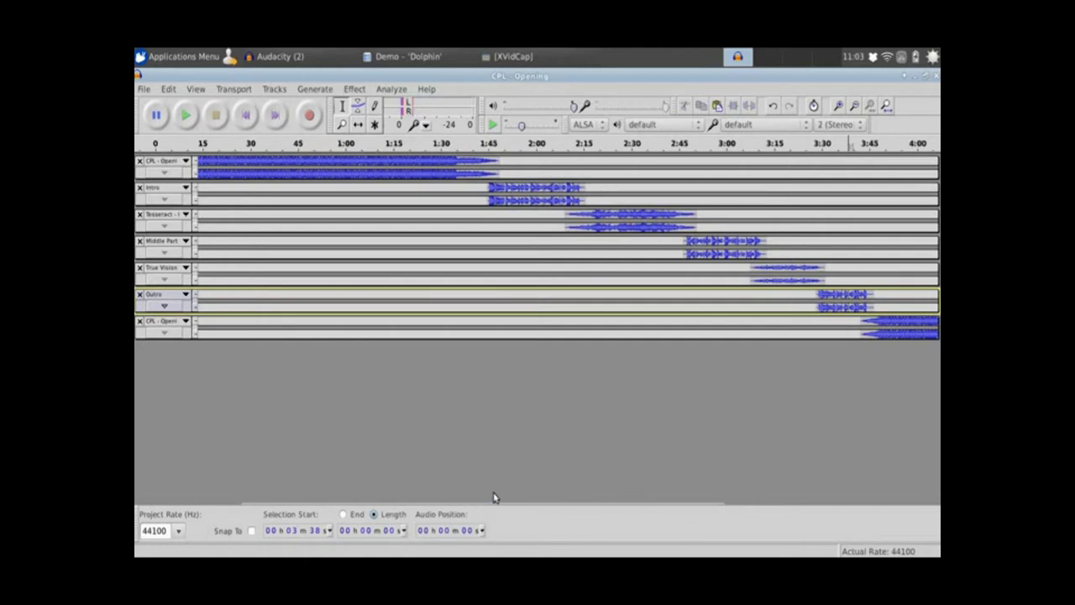
{"action": "left_click_drag", "start_coordinate": [492, 507], "coordinate": [744, 545]}
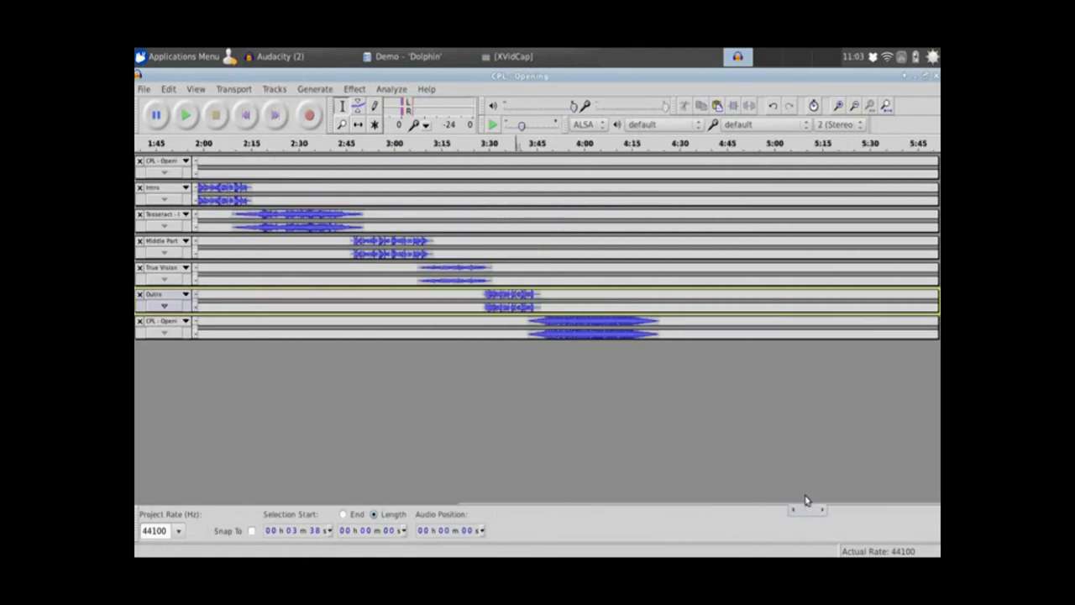
{"action": "left_click_drag", "start_coordinate": [804, 500], "coordinate": [430, 459]}
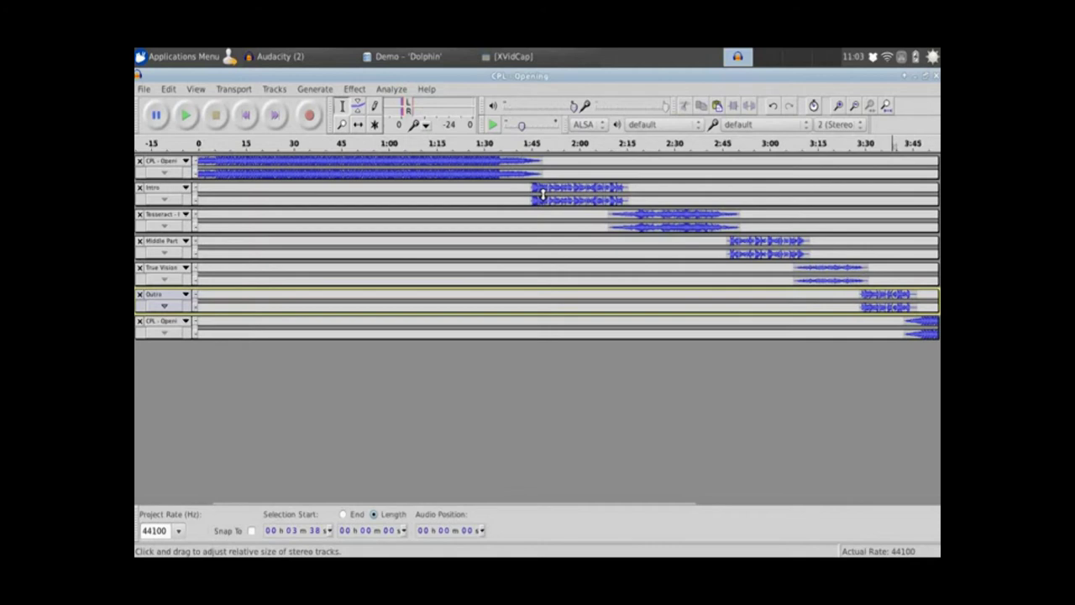
- Expand the Intro track, lower its gain slightly, and collapse the track again
{"action": "left_click", "coordinate": [165, 201]}
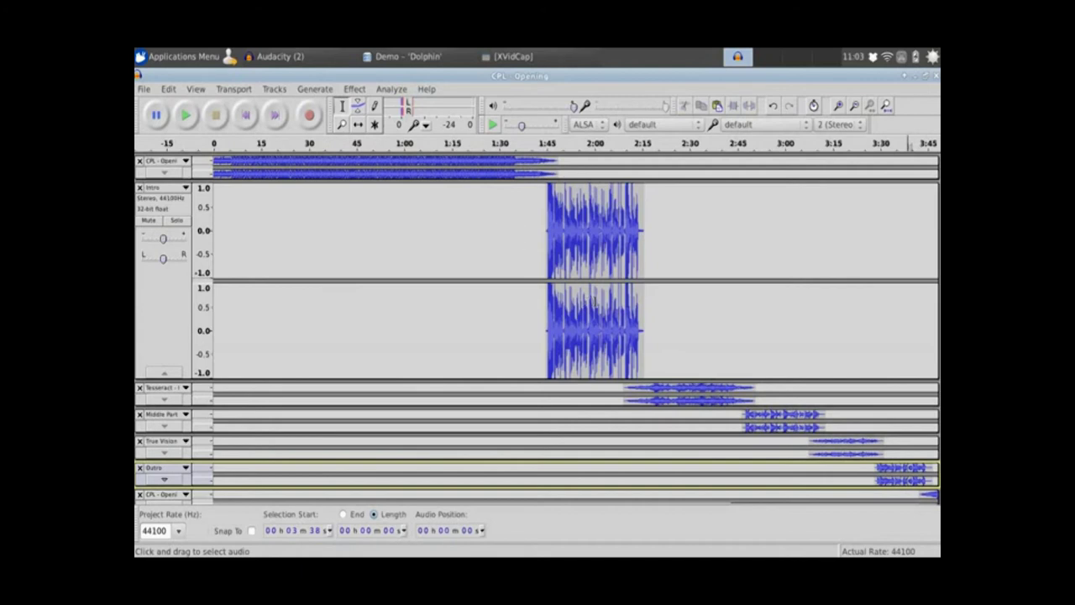
{"action": "left_click", "coordinate": [163, 242]}
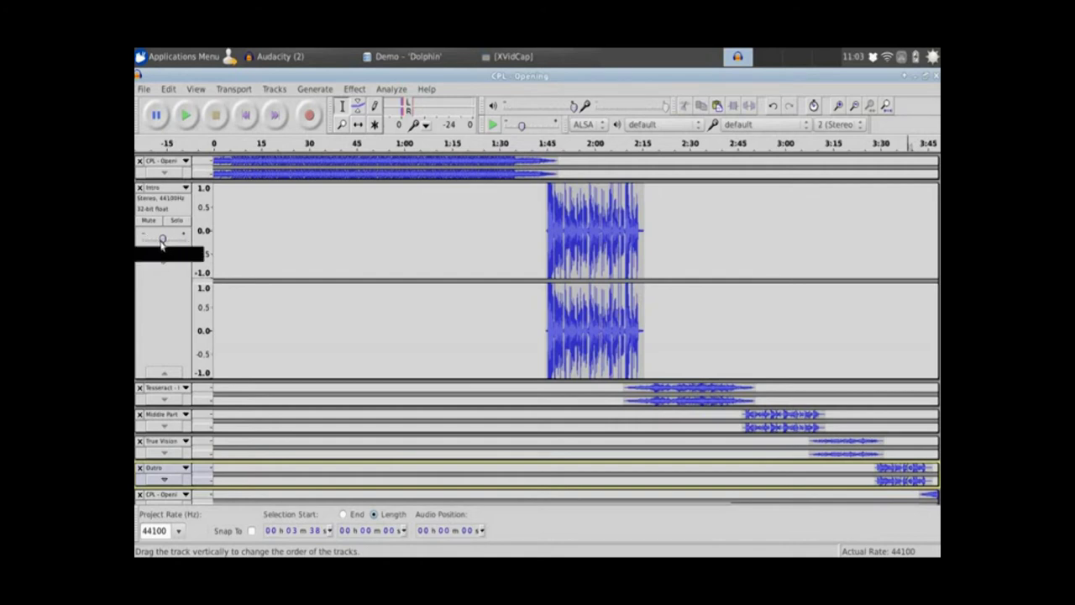
{"action": "left_click_drag", "start_coordinate": [163, 242], "coordinate": [160, 241]}
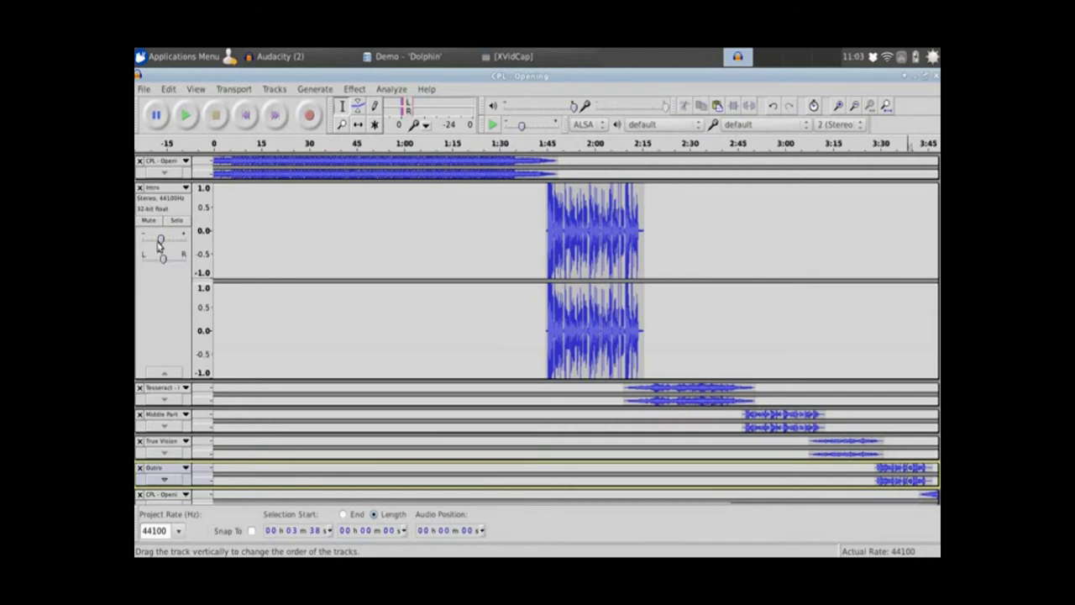
{"action": "left_click", "coordinate": [160, 241]}
{"action": "mouse_move", "coordinate": [160, 243]}
{"action": "left_click_drag", "start_coordinate": [160, 243], "coordinate": [156, 244]}
{"action": "left_click", "coordinate": [165, 372]}
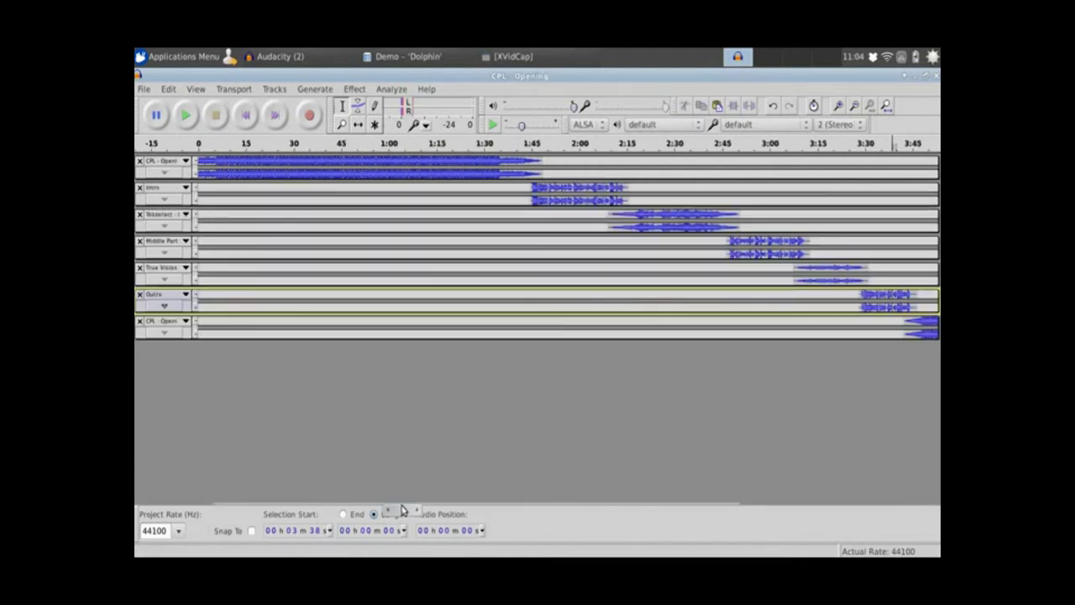
{"action": "left_click_drag", "start_coordinate": [406, 508], "coordinate": [674, 509]}
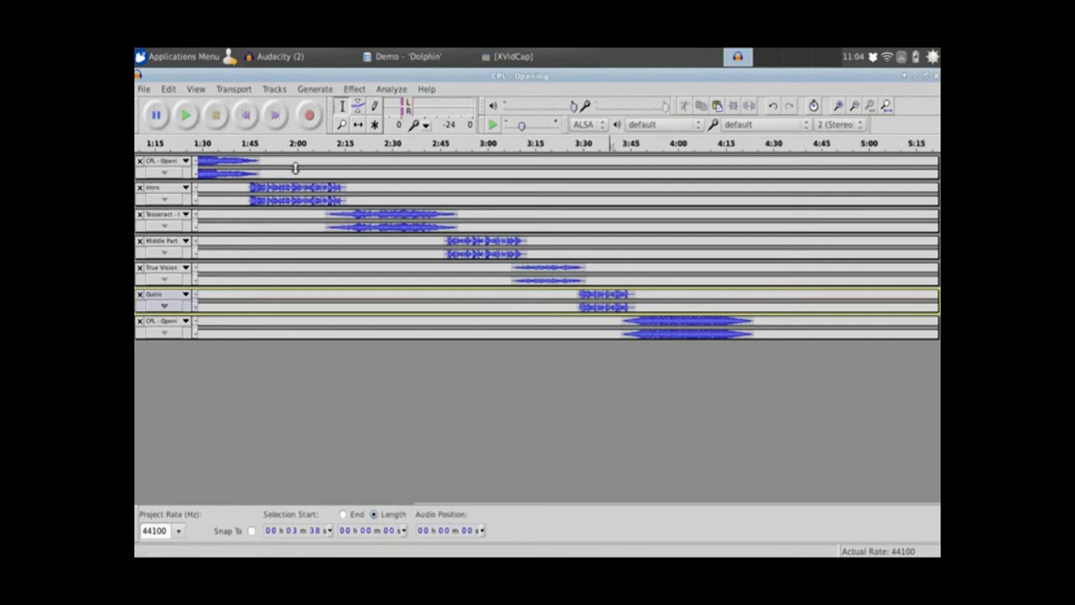
{"action": "left_click_drag", "start_coordinate": [802, 503], "coordinate": [245, 500]}
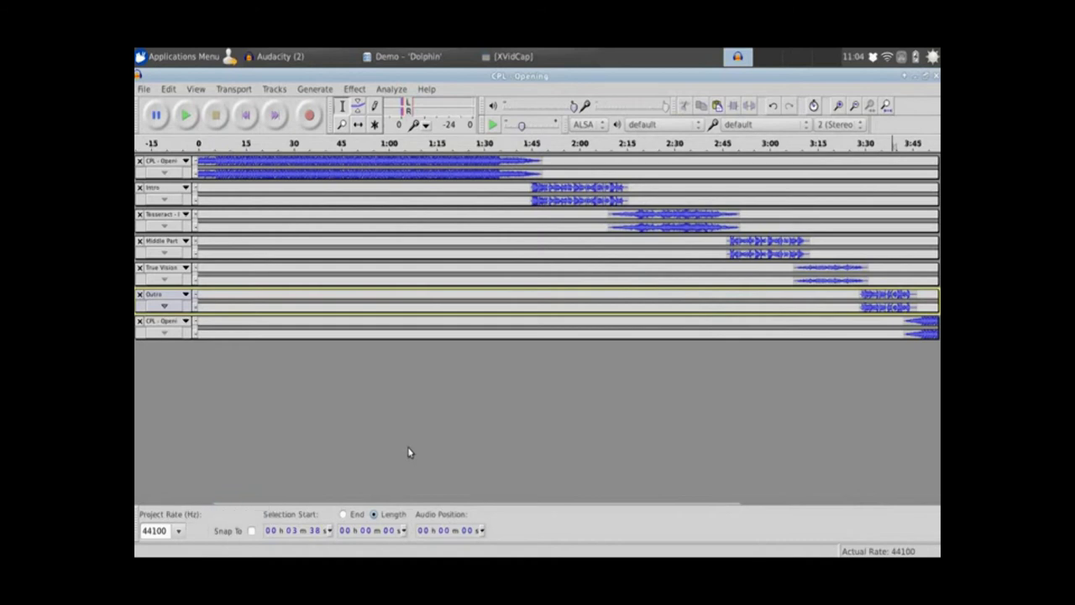
{"action": "left_click", "coordinate": [144, 89]}
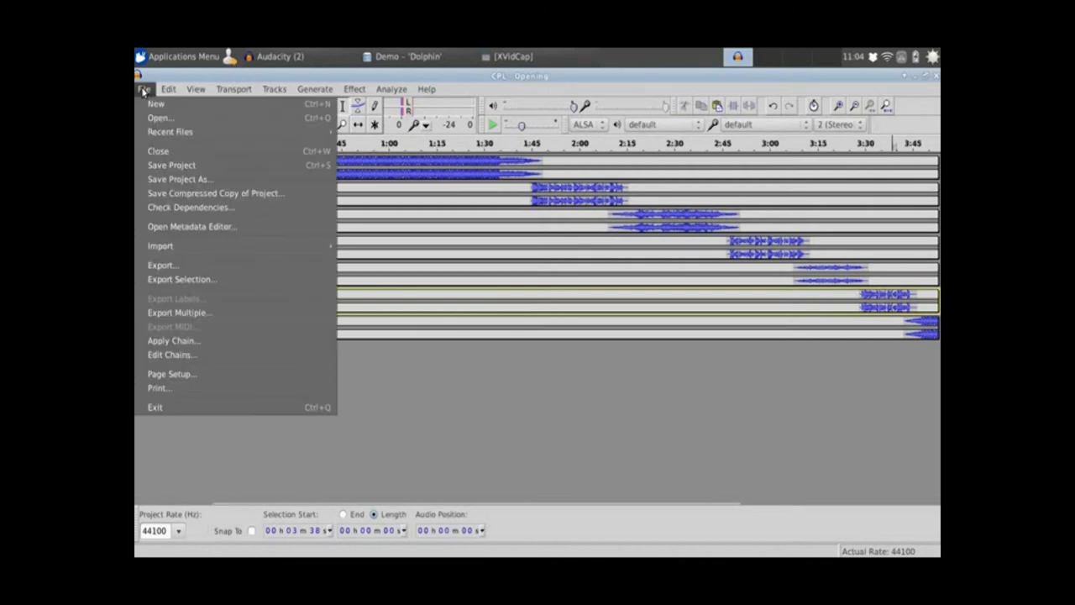
{"action": "left_click", "coordinate": [161, 265]}
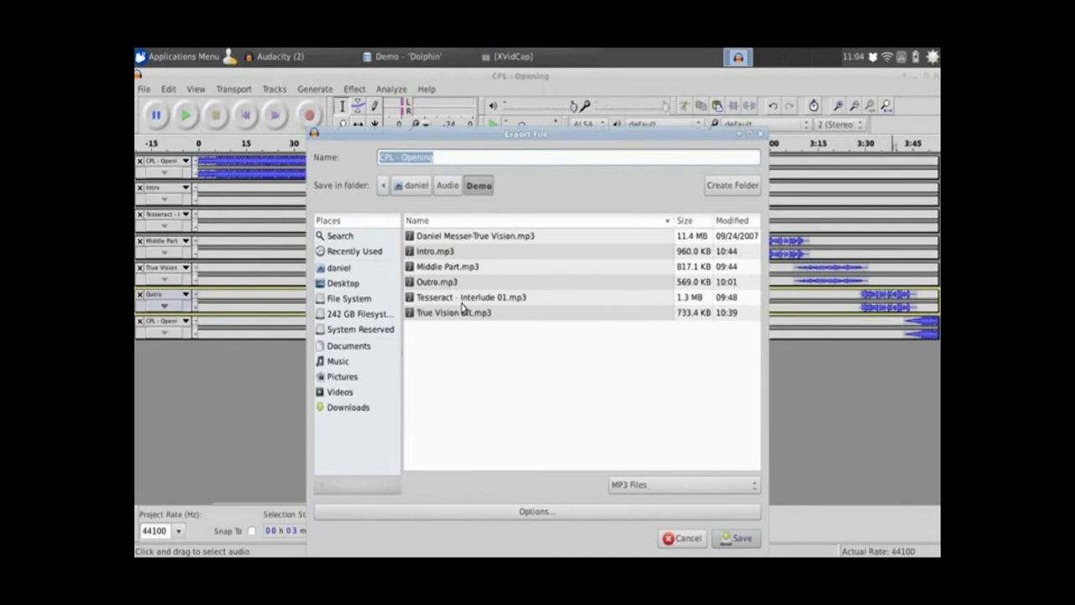
{"action": "left_click", "coordinate": [675, 538]}
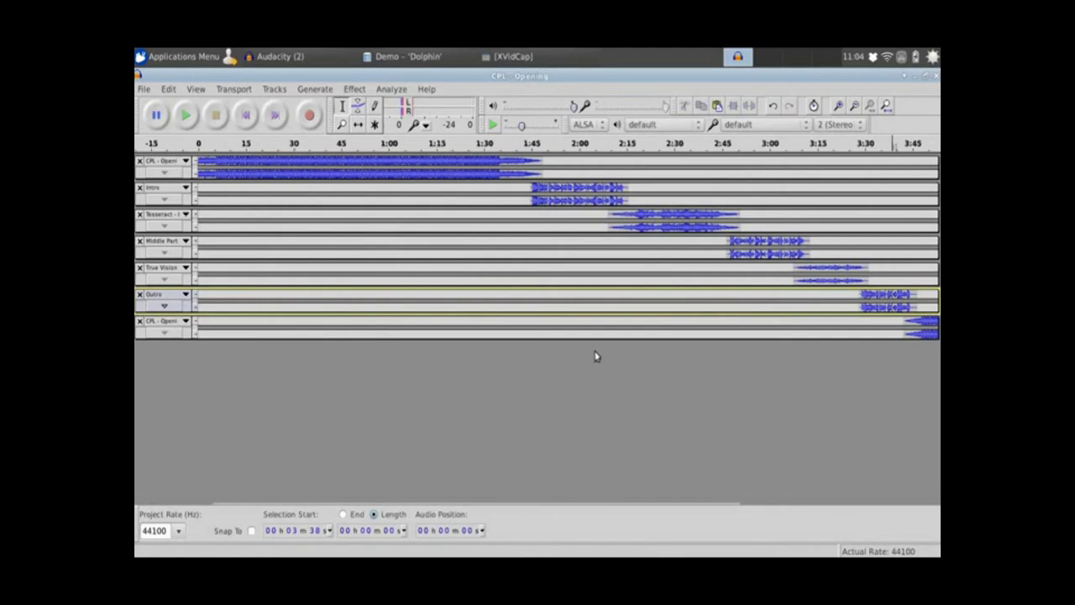
- Save the multitrack project as Demo Podcast.aup in the Demo folder
{"action": "left_click", "coordinate": [142, 90]}
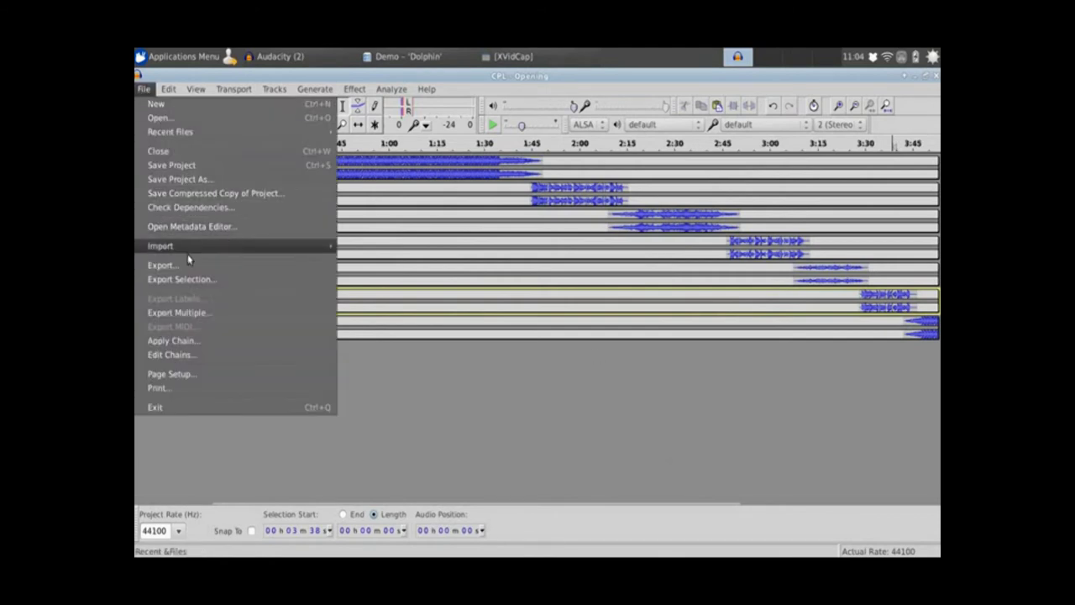
{"action": "left_click", "coordinate": [191, 187]}
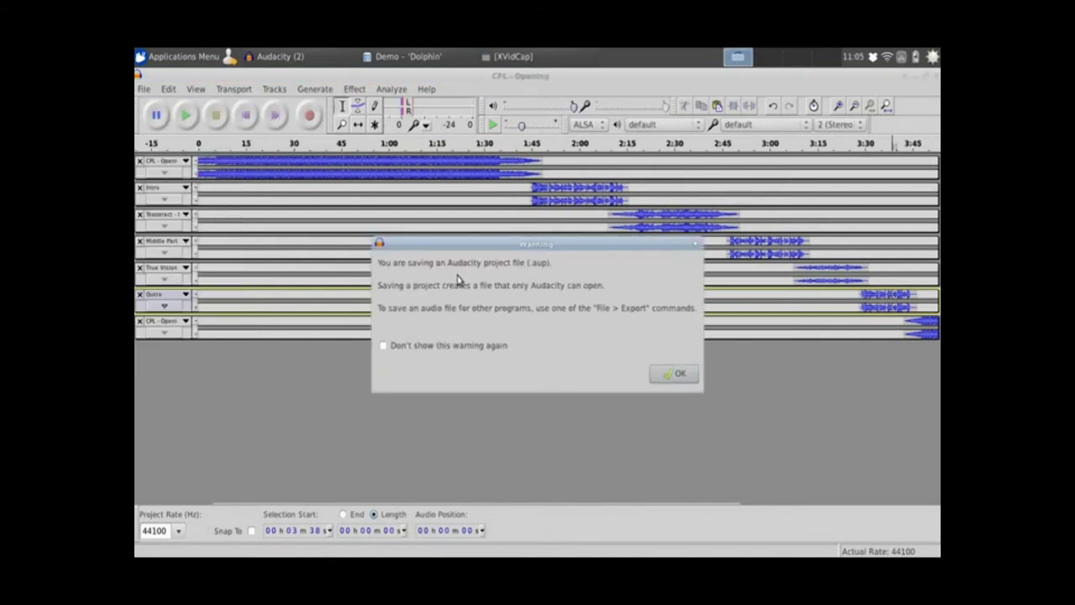
{"action": "left_click", "coordinate": [676, 373]}
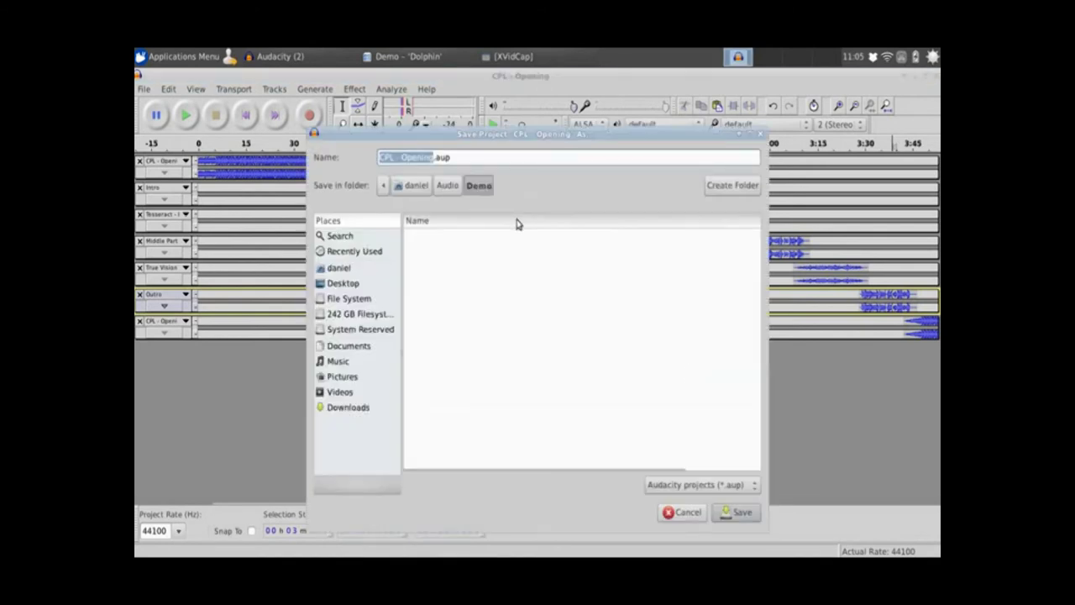
{"action": "type", "text": "Demo Podc"}
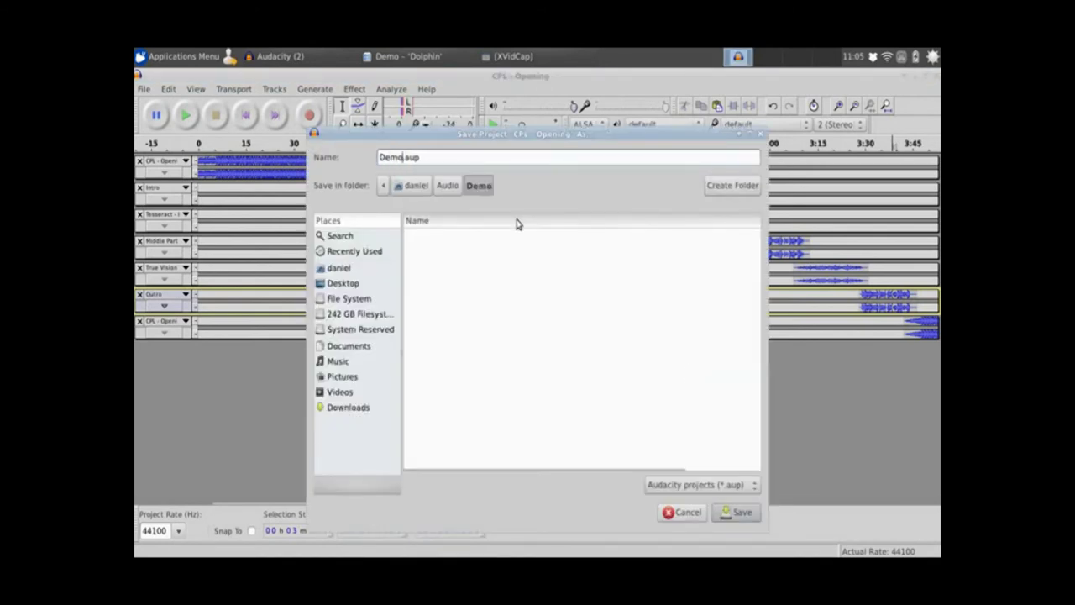
{"action": "type", "text": "ast"}
{"action": "left_click", "coordinate": [737, 512]}
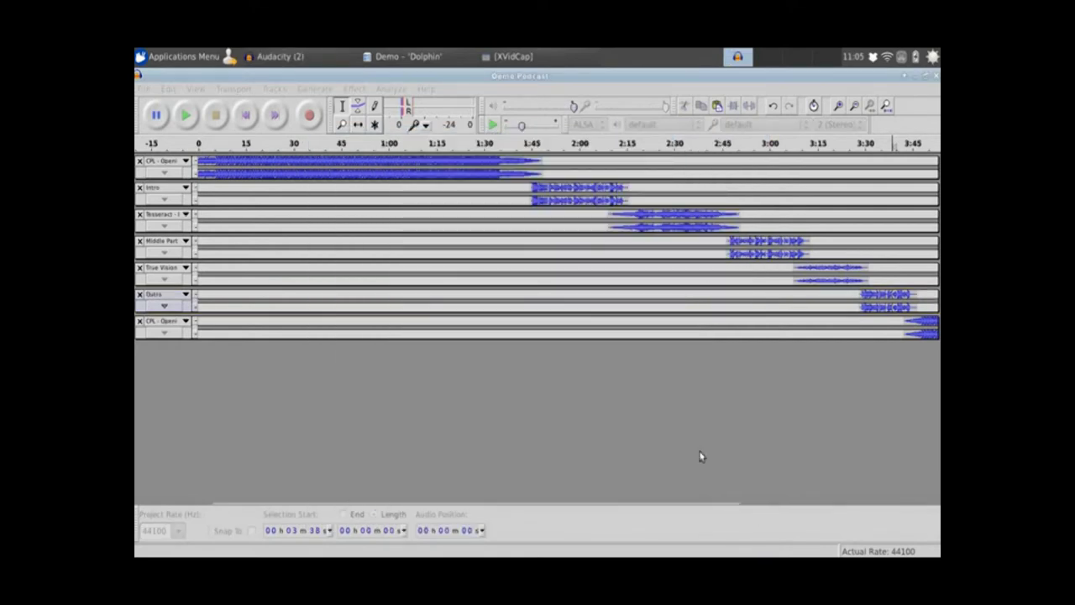
- Close the Demo Podcast project and the remaining empty Audacity window without saving changes
{"action": "left_click", "coordinate": [936, 78]}
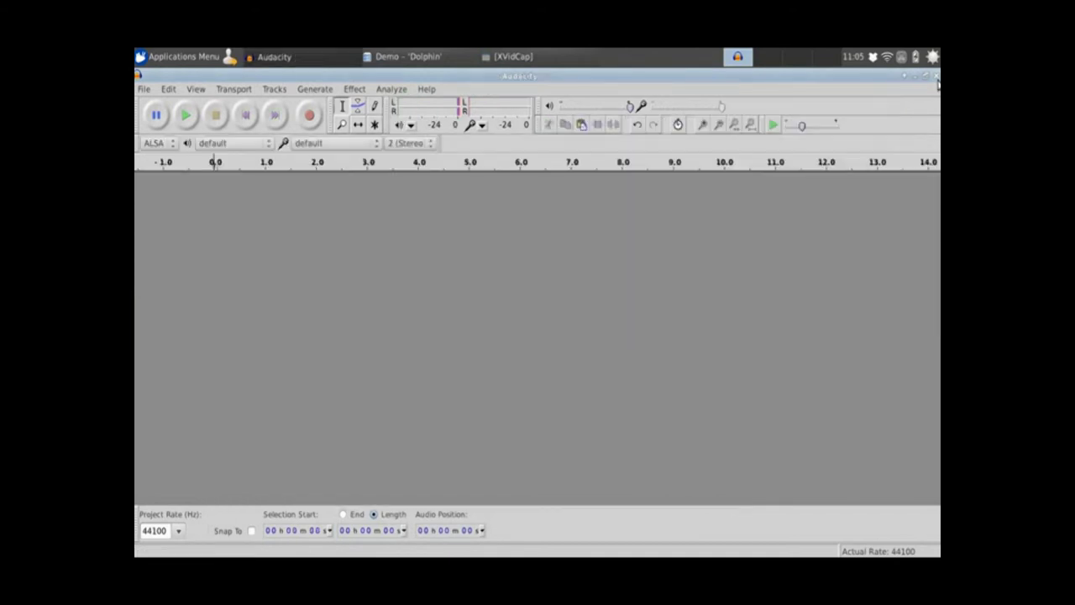
{"action": "left_click", "coordinate": [936, 78]}
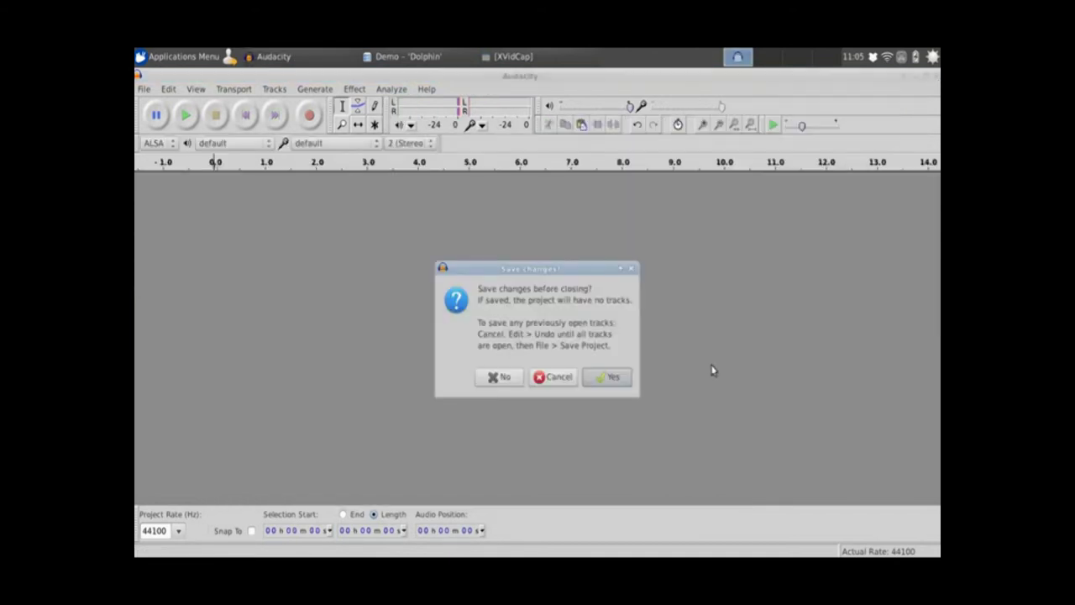
{"action": "left_click", "coordinate": [502, 385]}
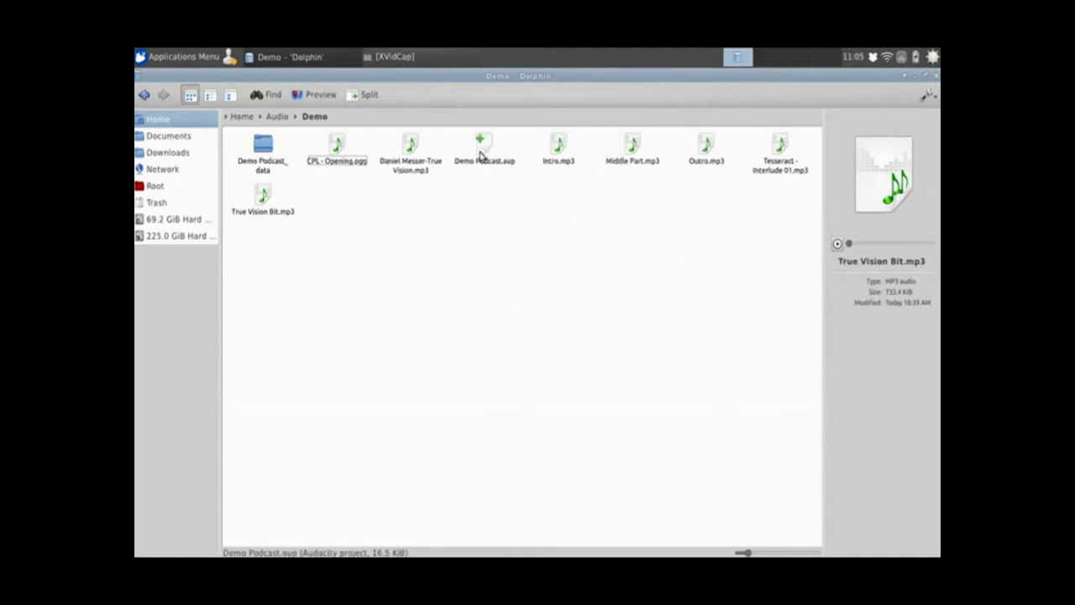
- Reopen the saved project Demo Podcast.aup in Audacity from the Demo folder in the Dolphin file manager
{"action": "mouse_move", "coordinate": [480, 154]}
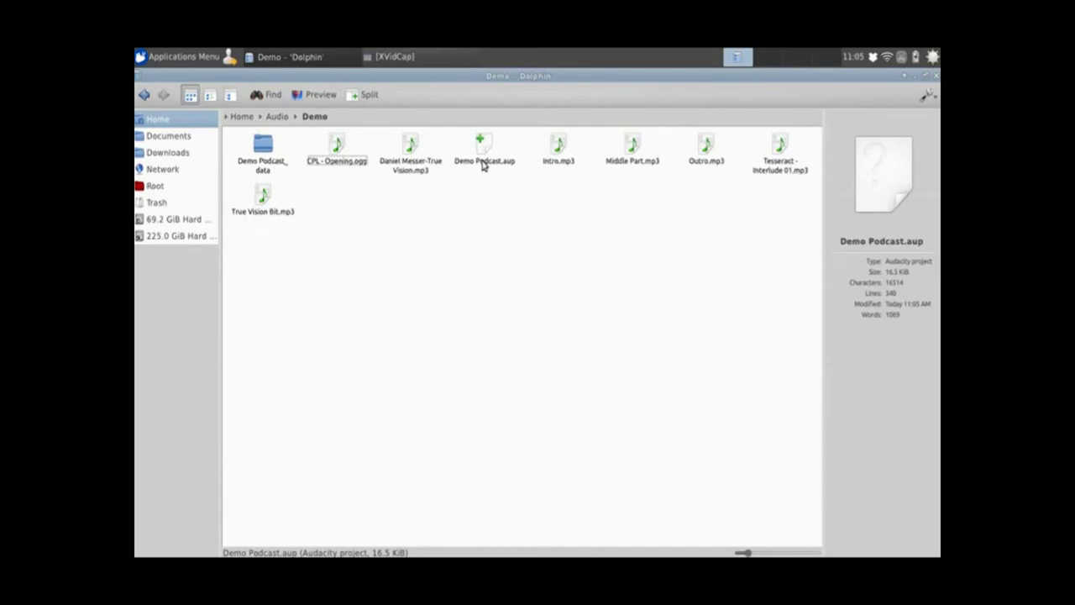
{"action": "right_click", "coordinate": [483, 165]}
{"action": "left_click", "coordinate": [475, 162]}
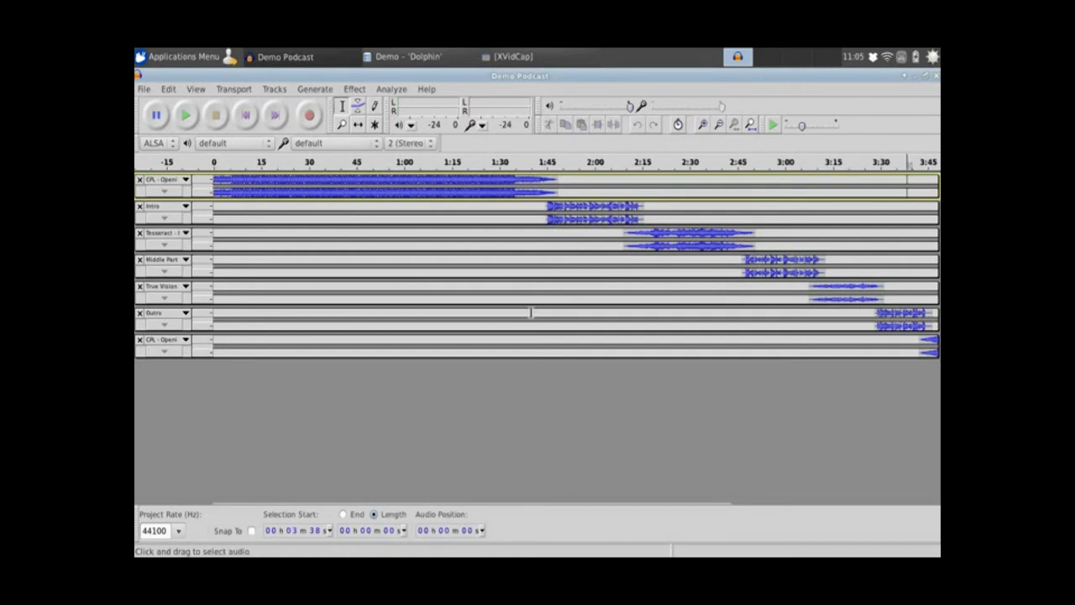
- Start exporting the project to the Demo folder as the MP3 file Demo Podcast, with a constant bit rate of 128 kbps
{"action": "left_click", "coordinate": [144, 89]}
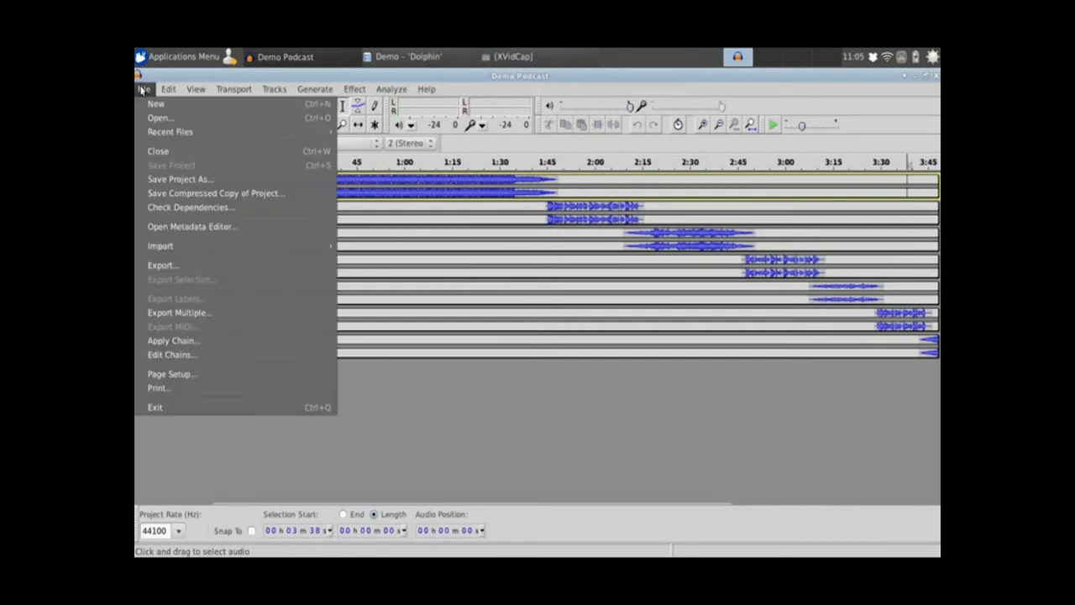
{"action": "left_click", "coordinate": [163, 265]}
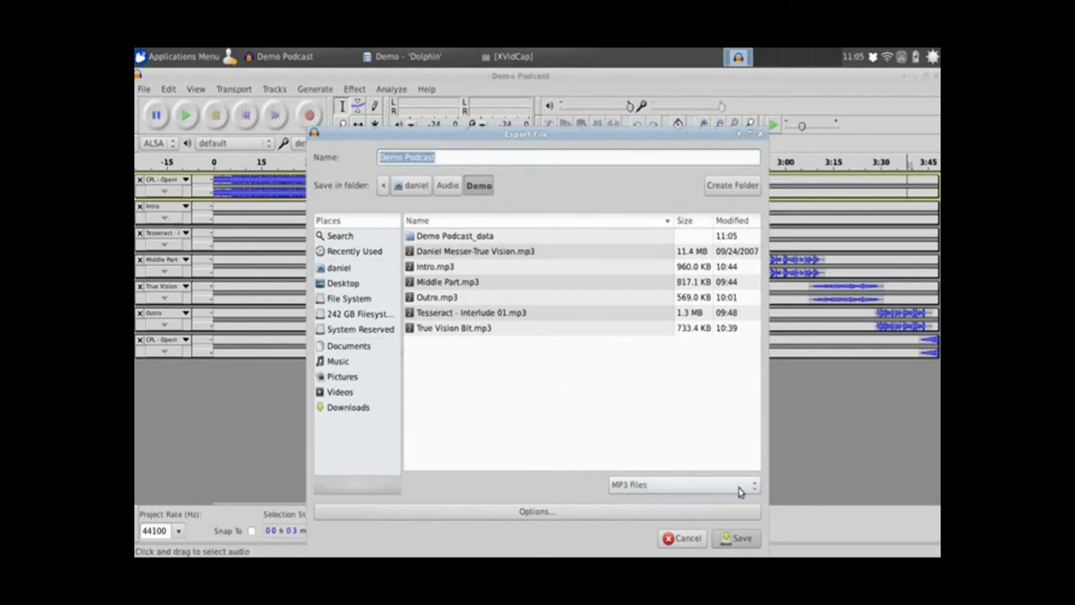
{"action": "left_click", "coordinate": [550, 514]}
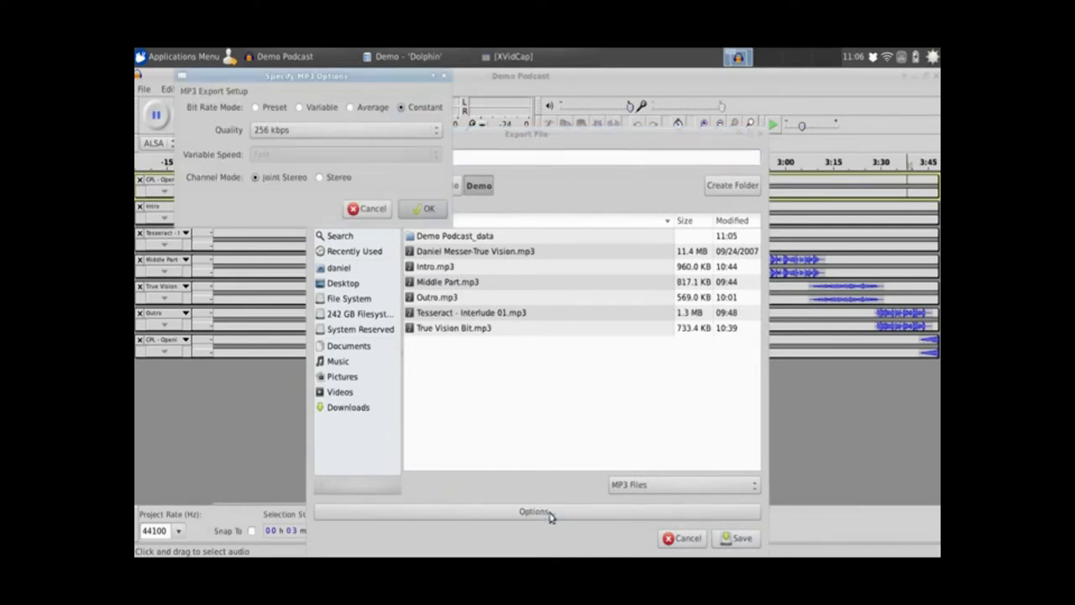
{"action": "left_click", "coordinate": [434, 130]}
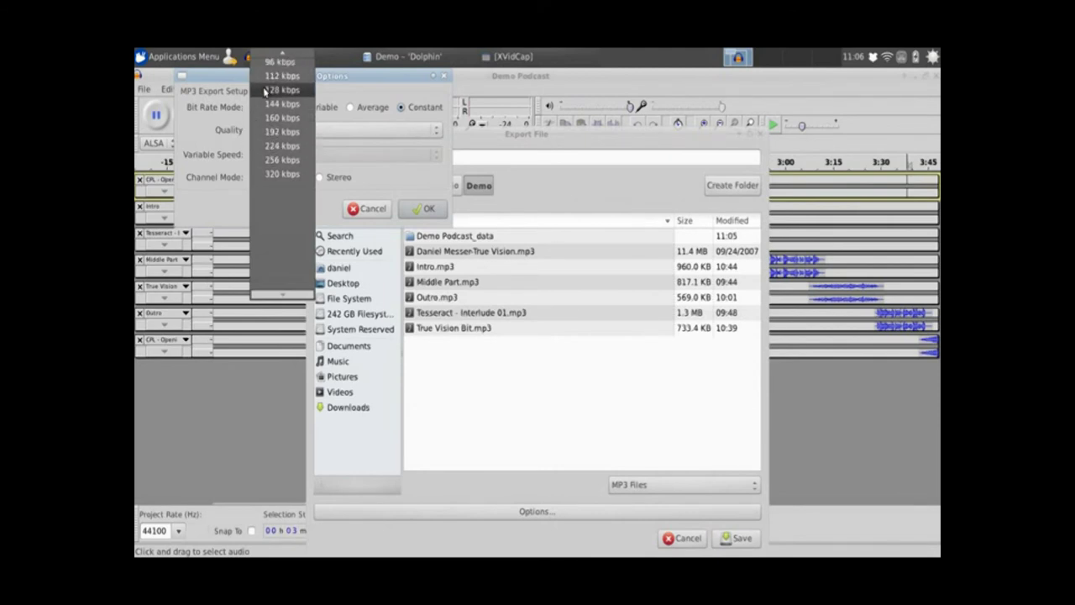
{"action": "scroll", "coordinate": [306, 65], "scroll_direction": "up", "scroll_amount": 1}
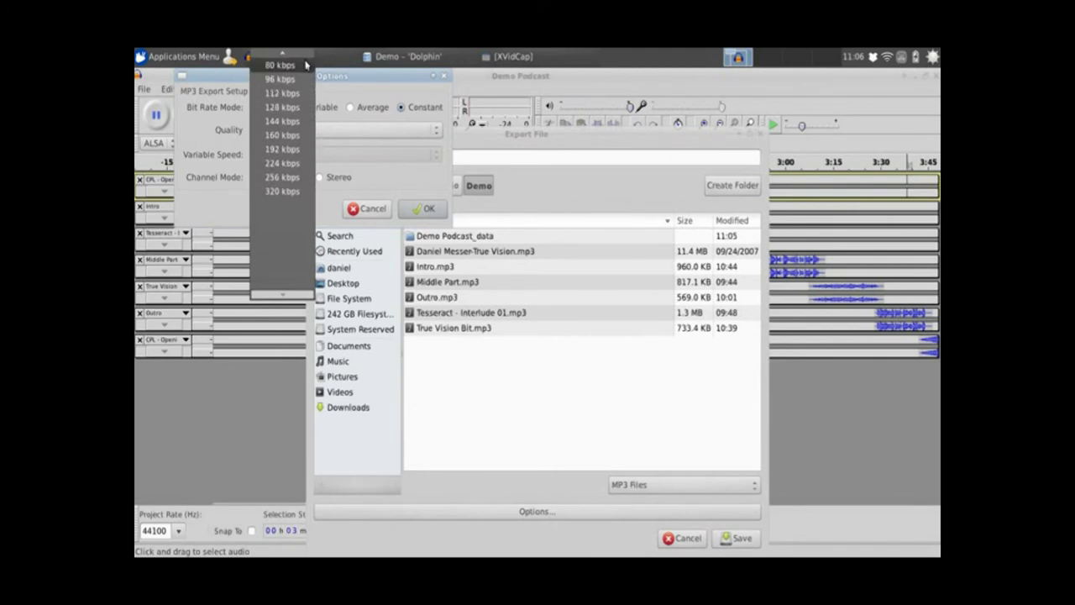
{"action": "left_click", "coordinate": [284, 109]}
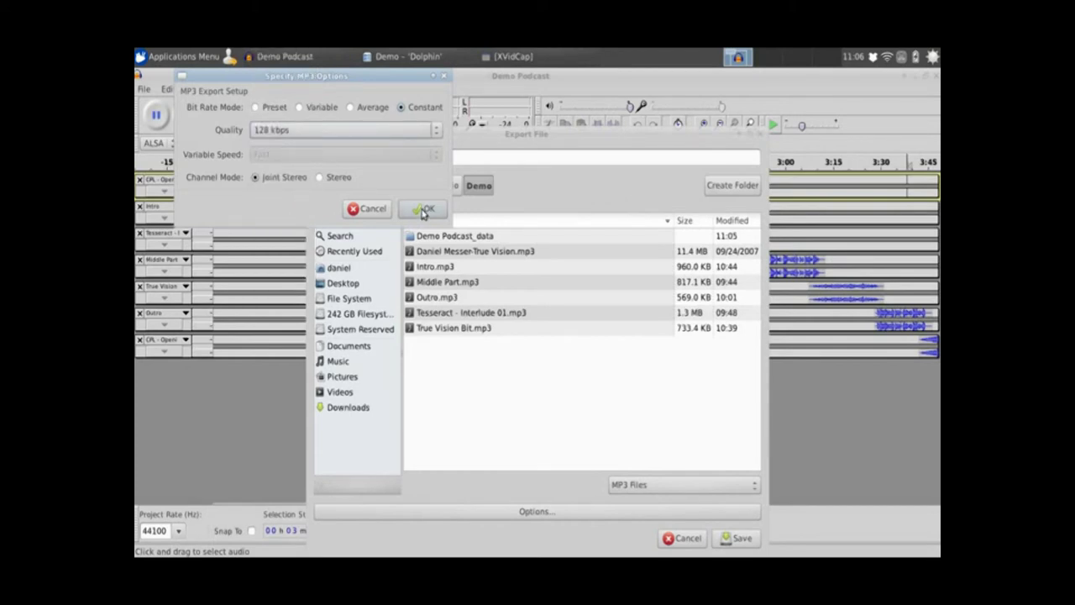
{"action": "left_click", "coordinate": [424, 209]}
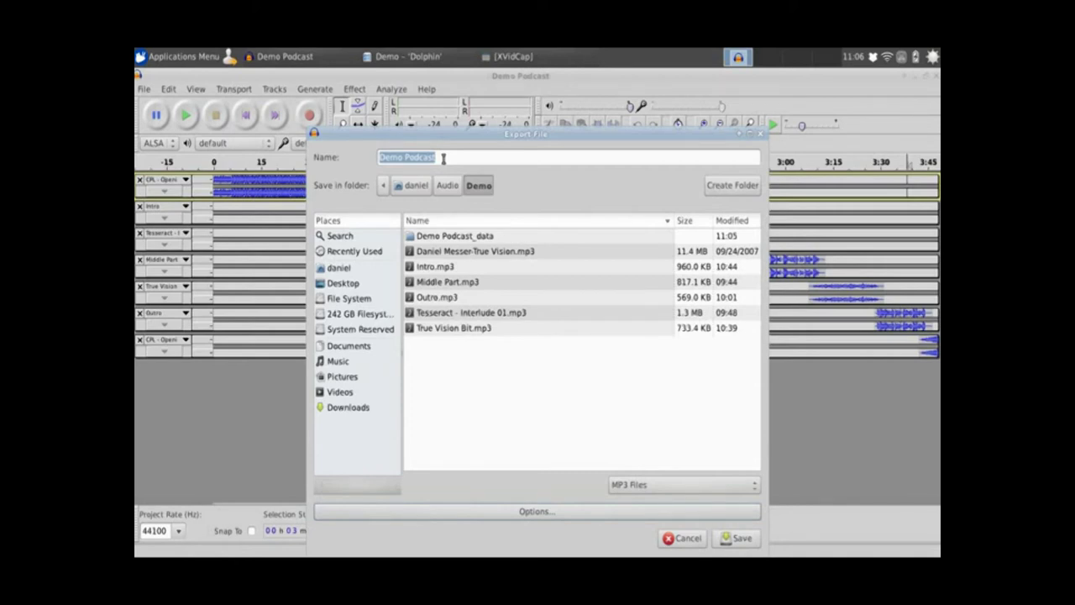
{"action": "left_click", "coordinate": [736, 538]}
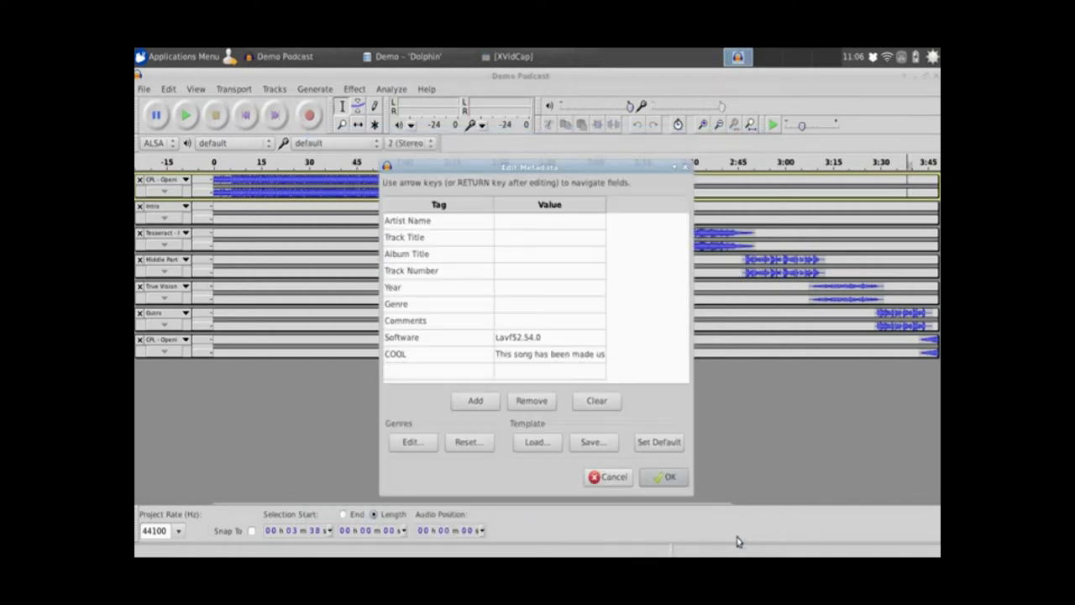
- Enter the artist's full name and the track title Demo Podcast in the export metadata
{"action": "left_click", "coordinate": [532, 223]}
{"action": "type", "text": "Daniel"}
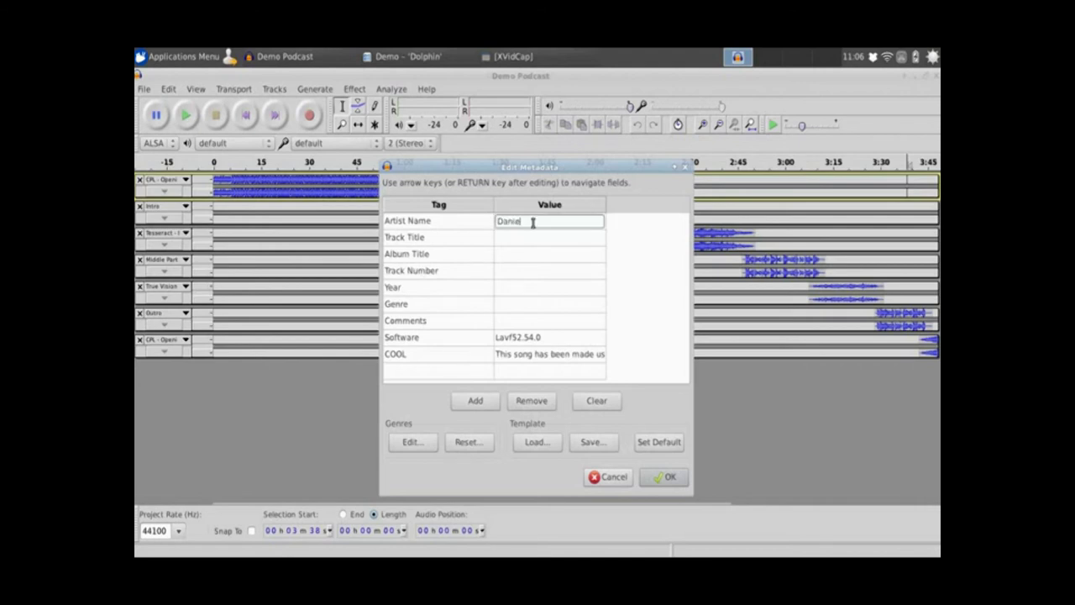
{"action": "type", "text": " Messer"}
{"action": "key", "text": "Return"}
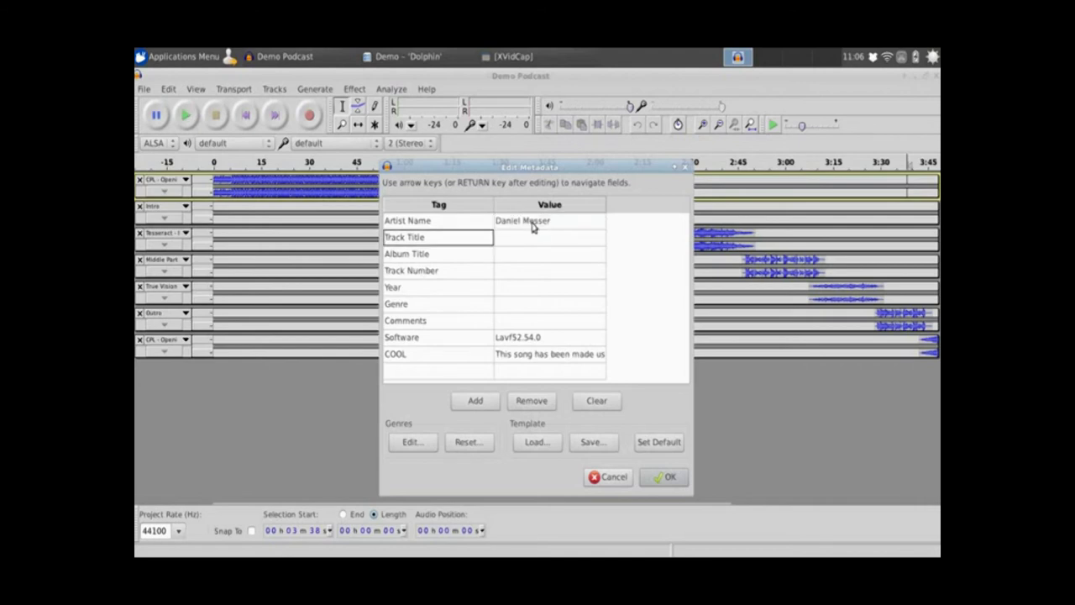
{"action": "key", "text": "Right"}
{"action": "type", "text": "Demo"}
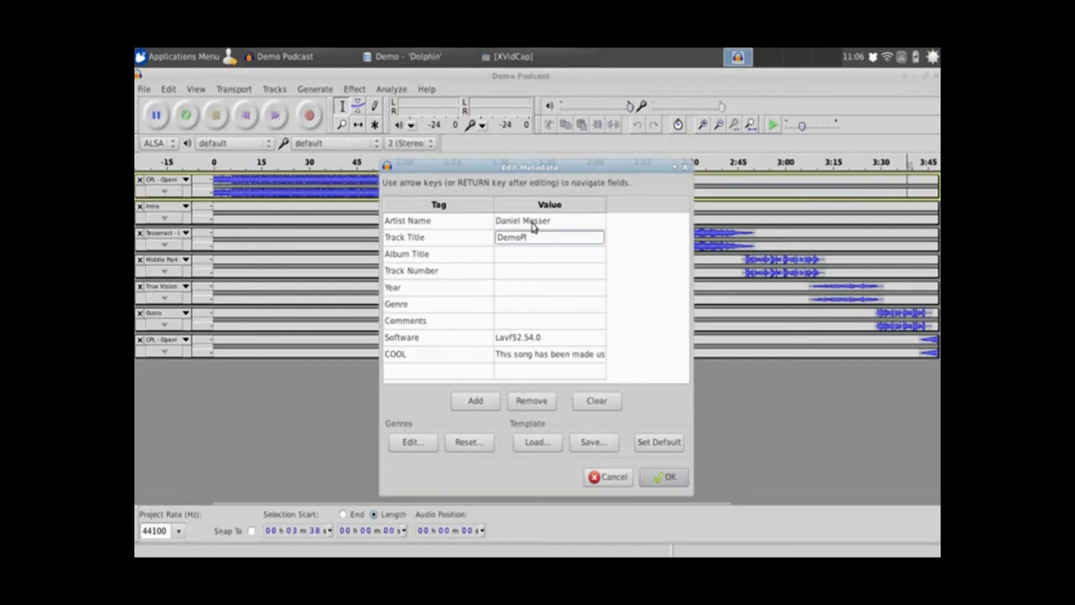
{"action": "type", "text": " Podcast"}
- Set the metadata year to 2012 and the genre to Podcast
{"action": "left_click", "coordinate": [525, 288]}
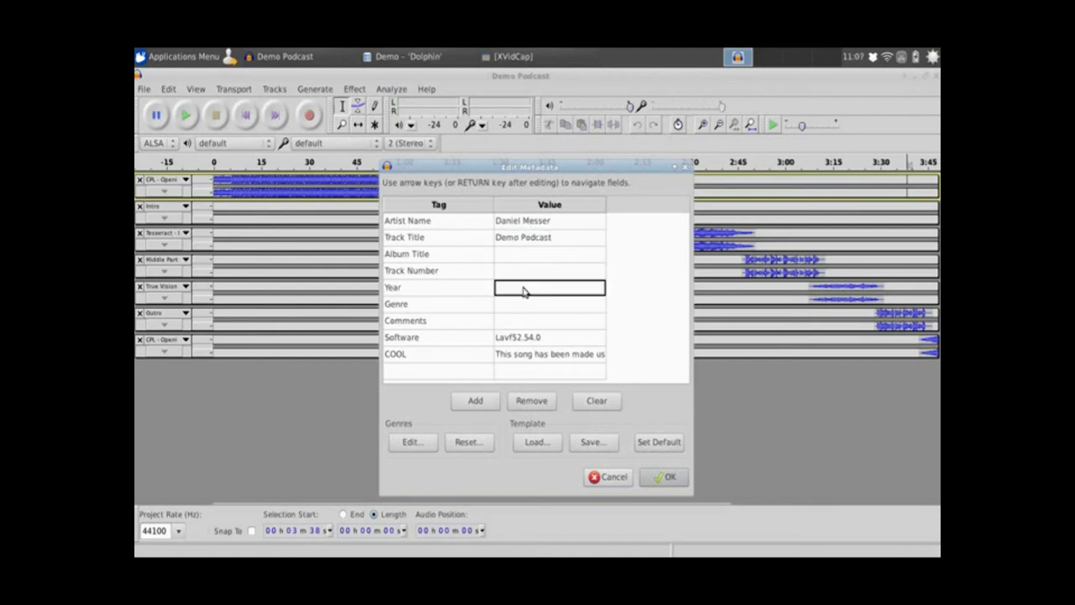
{"action": "type", "text": "2012"}
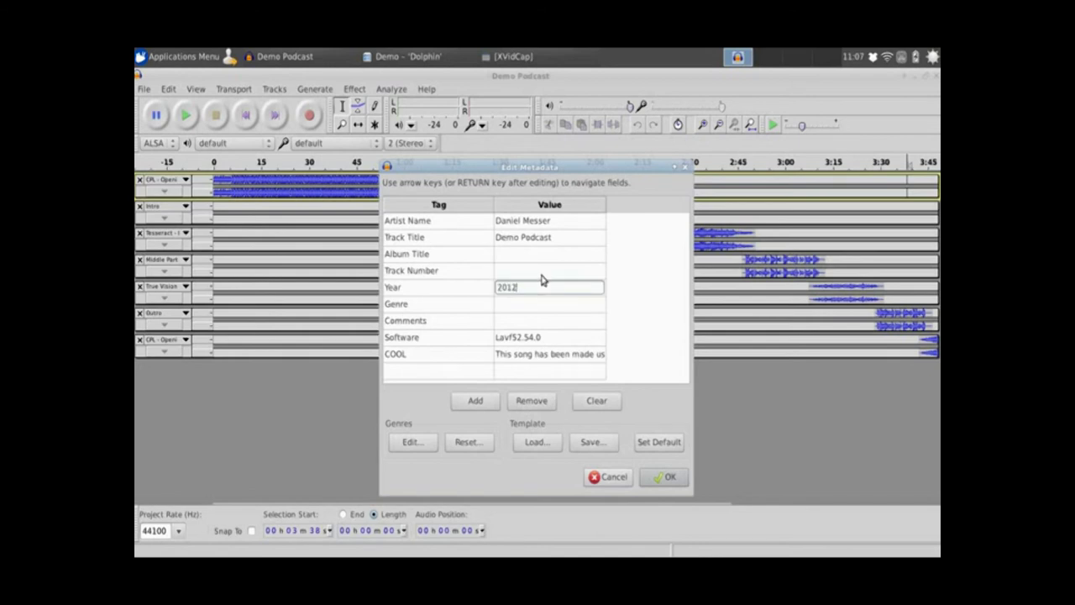
{"action": "left_click", "coordinate": [531, 304]}
{"action": "type", "text": "ed"}
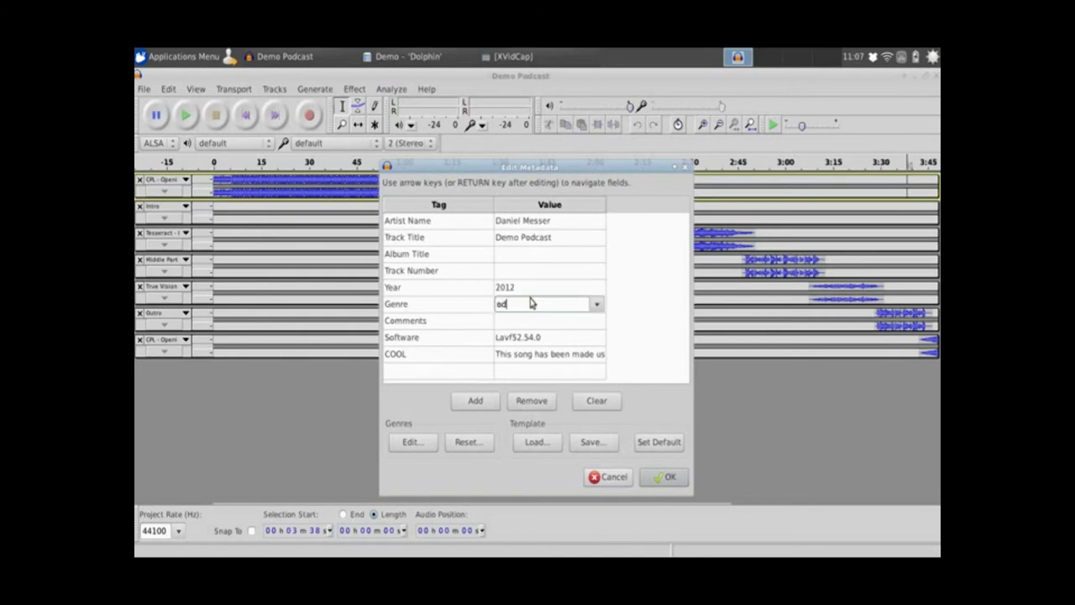
{"action": "key", "text": "BackSpace"}
{"action": "key", "text": "BackSpace"}
{"action": "type", "text": "Podcast"}
- Confirm the metadata and accept the stereo mixdown to export the MP3
{"action": "left_click", "coordinate": [663, 478]}
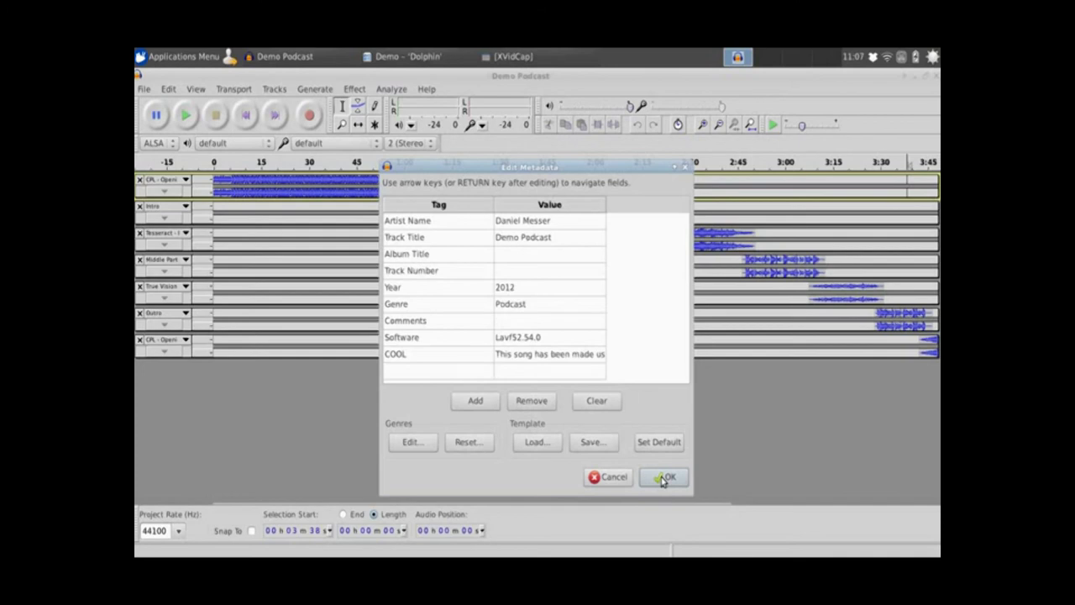
{"action": "left_click", "coordinate": [663, 478]}
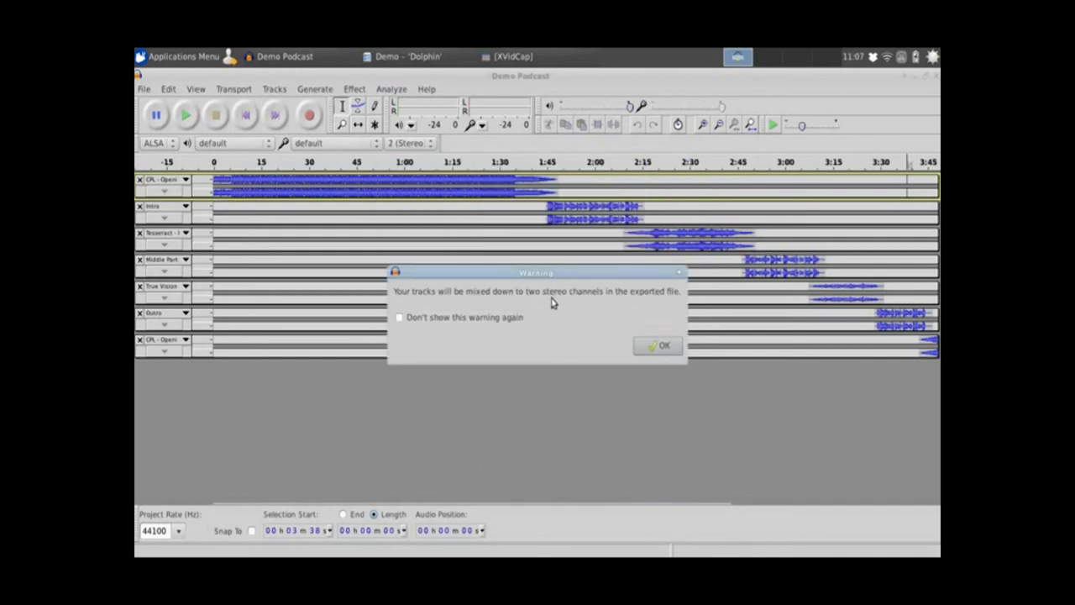
{"action": "left_click", "coordinate": [660, 347]}
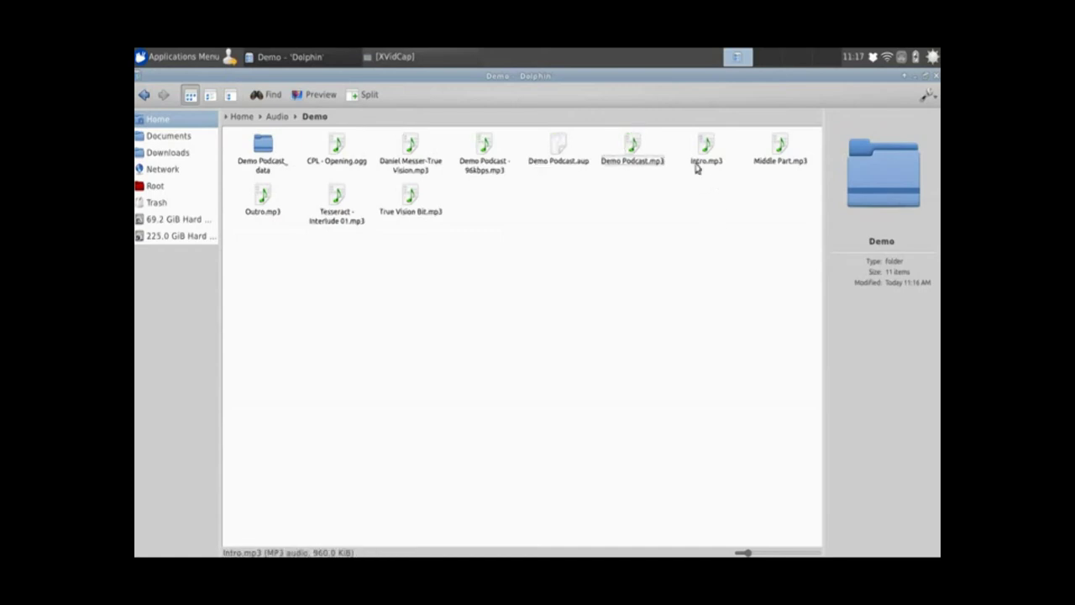
- Compare the file details of Demo Podcast.mp3 and Demo Podcast - 96kbps.mp3 in the Demo folder in Dolphin
{"action": "left_click", "coordinate": [640, 153]}
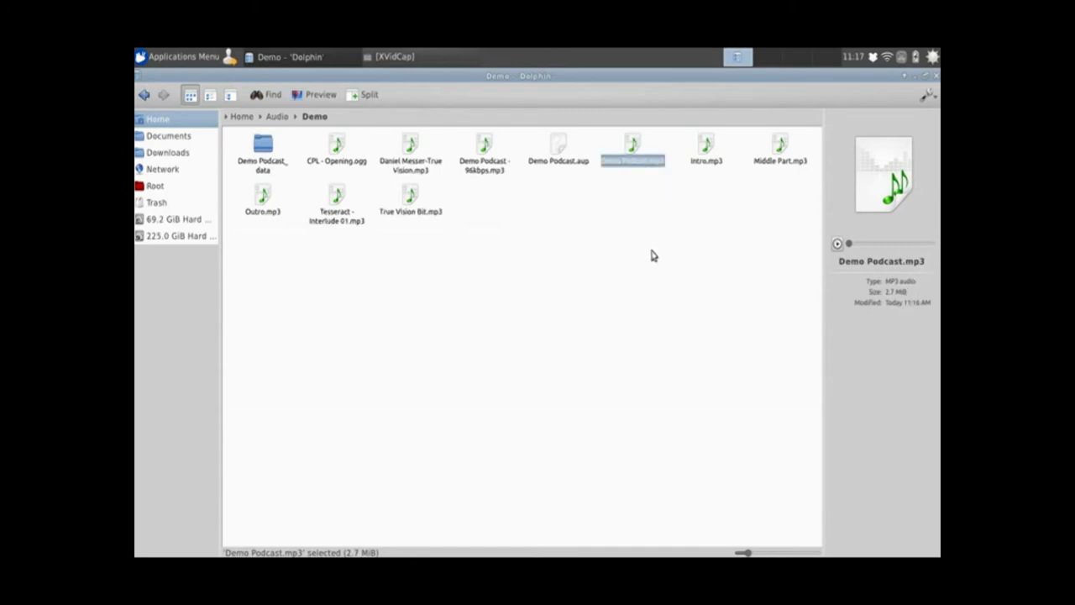
{"action": "left_click", "coordinate": [482, 153]}
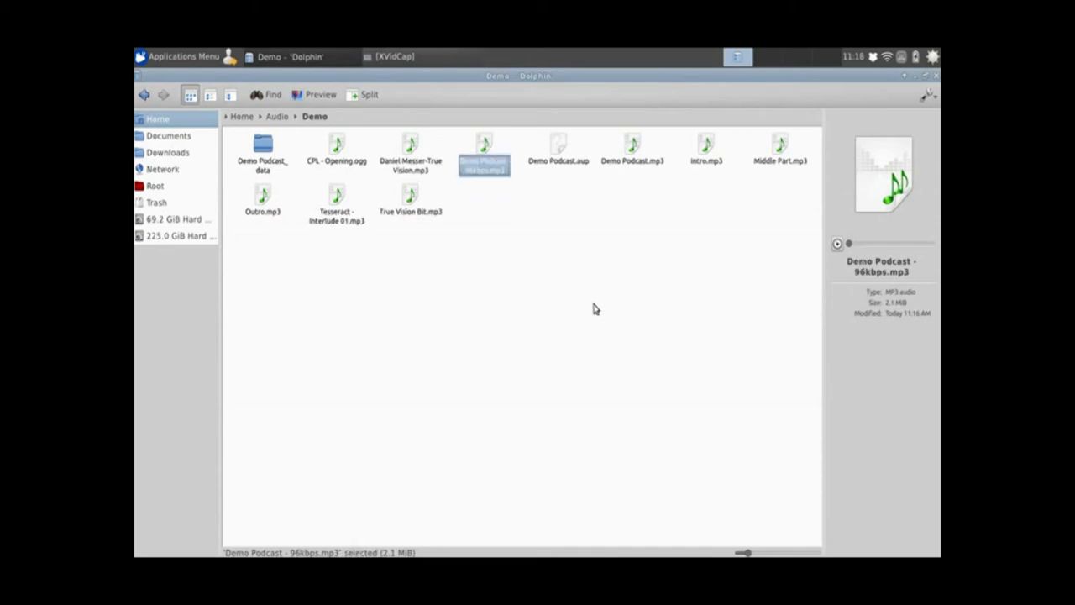
- Play Demo Podcast.mp3 in Banshee to check the export, and close the player to return to the file in Dolphin
{"action": "right_click", "coordinate": [635, 153]}
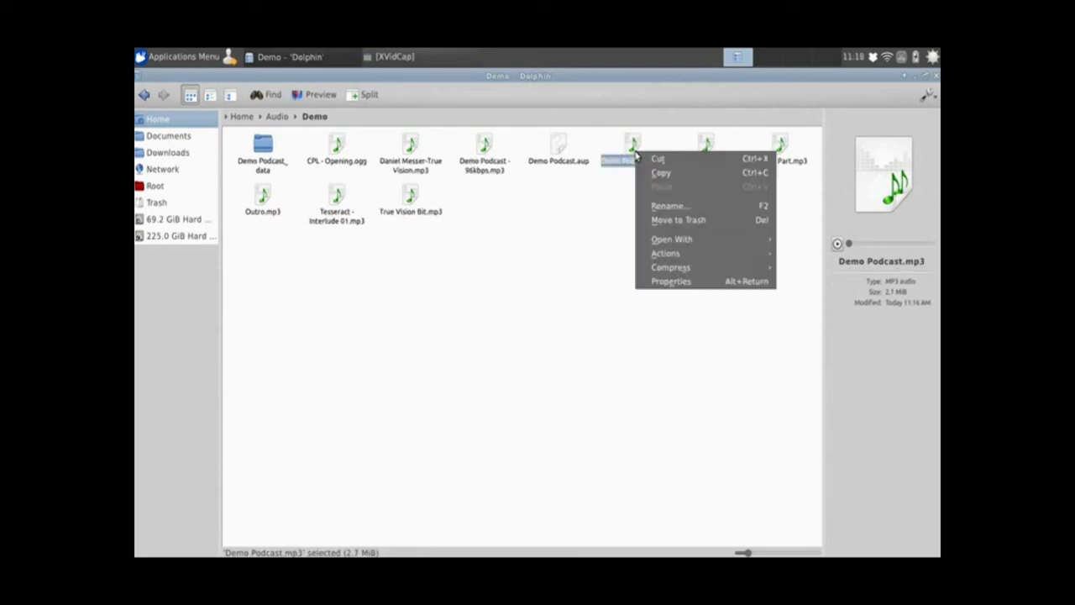
{"action": "mouse_move", "coordinate": [706, 250]}
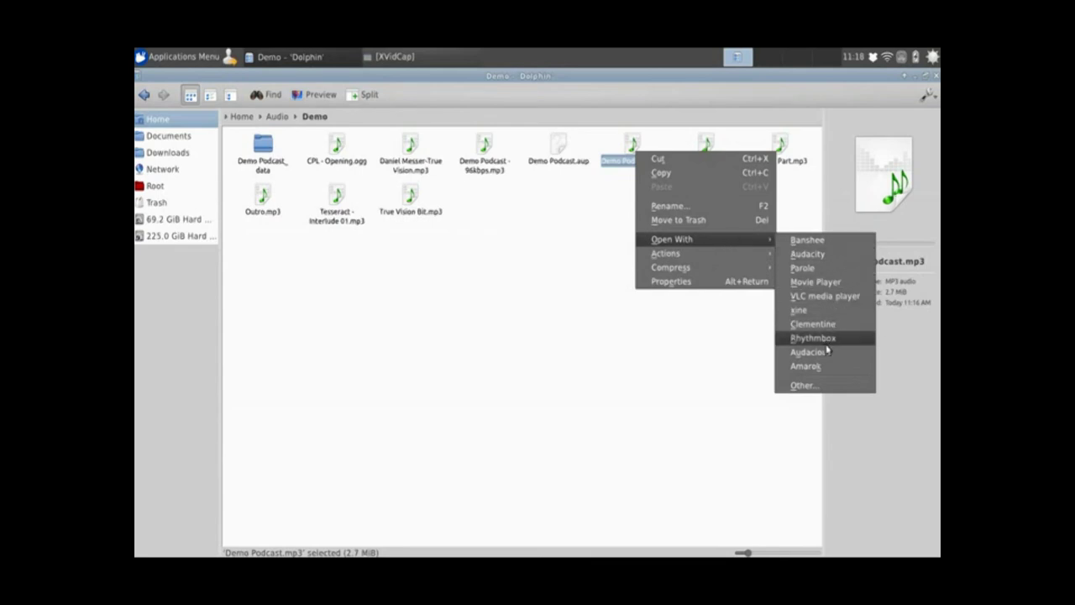
{"action": "left_click", "coordinate": [812, 241]}
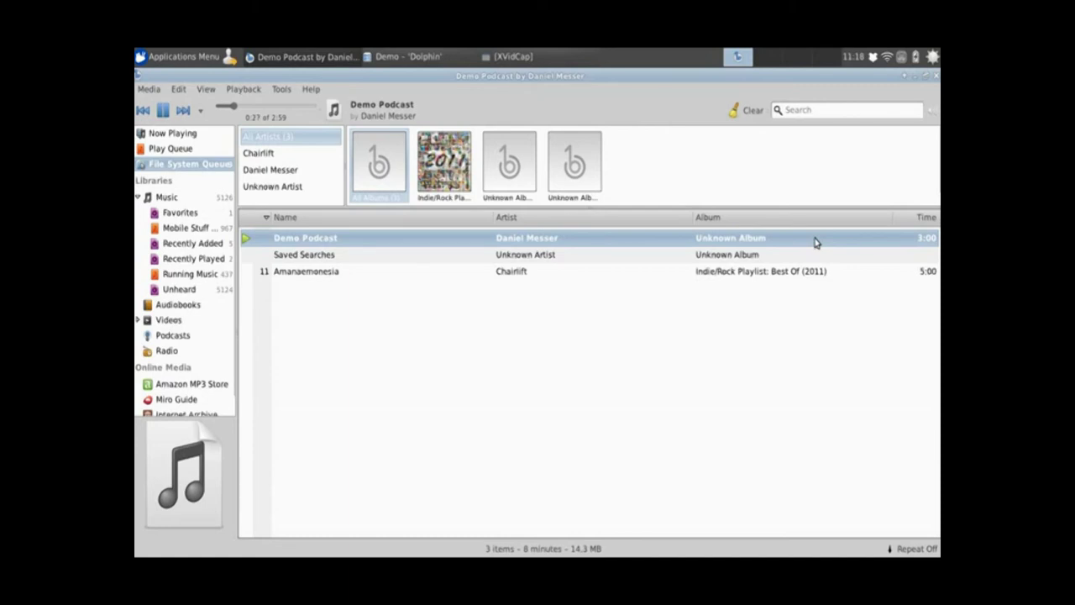
{"action": "left_click", "coordinate": [165, 112]}
{"action": "left_click", "coordinate": [937, 77]}
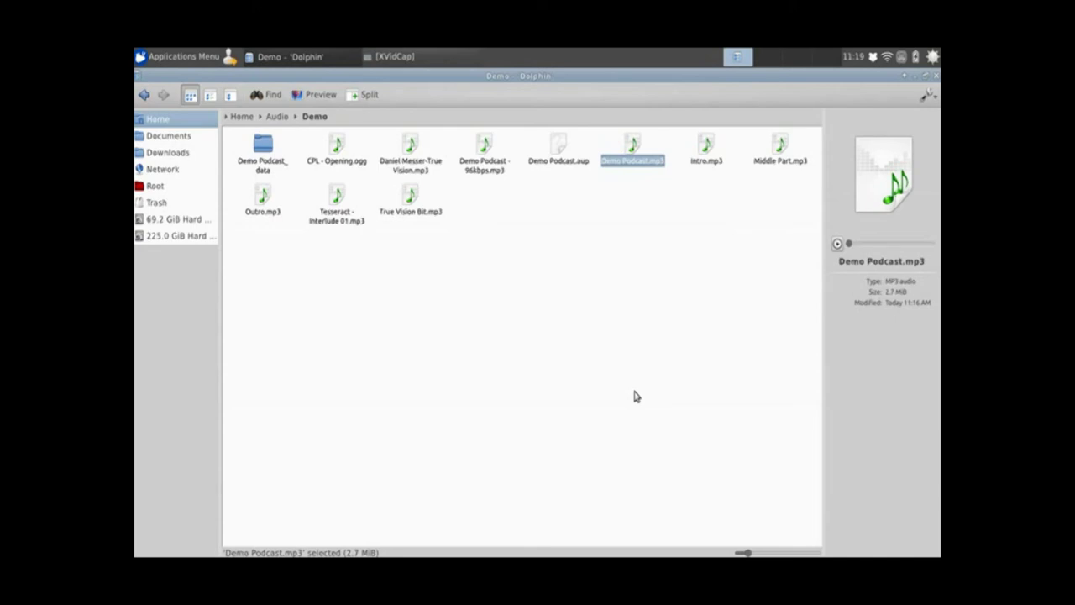
{"action": "left_click", "coordinate": [648, 166]}
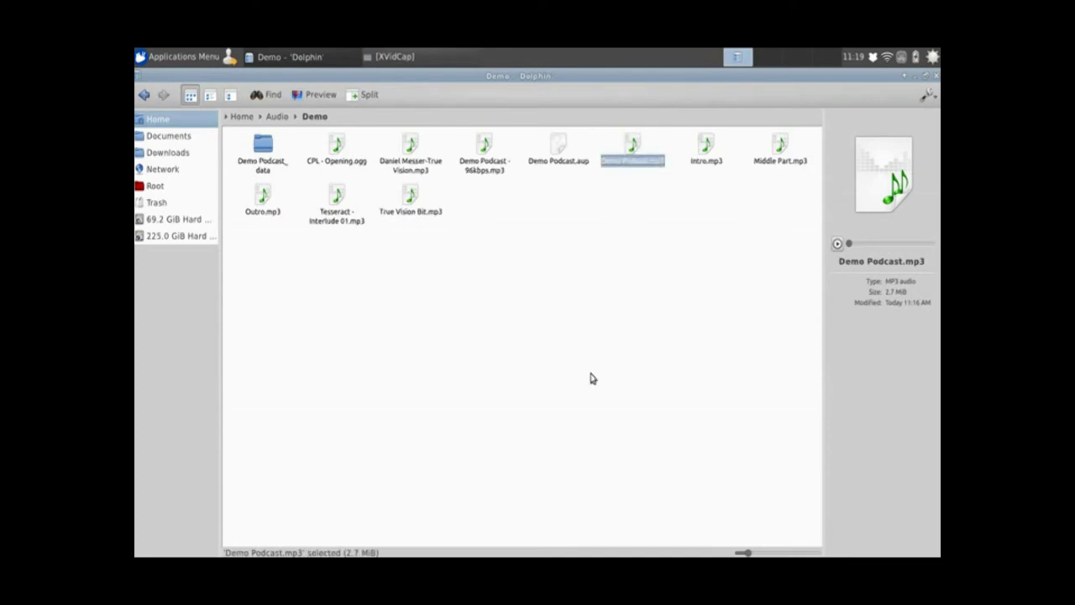